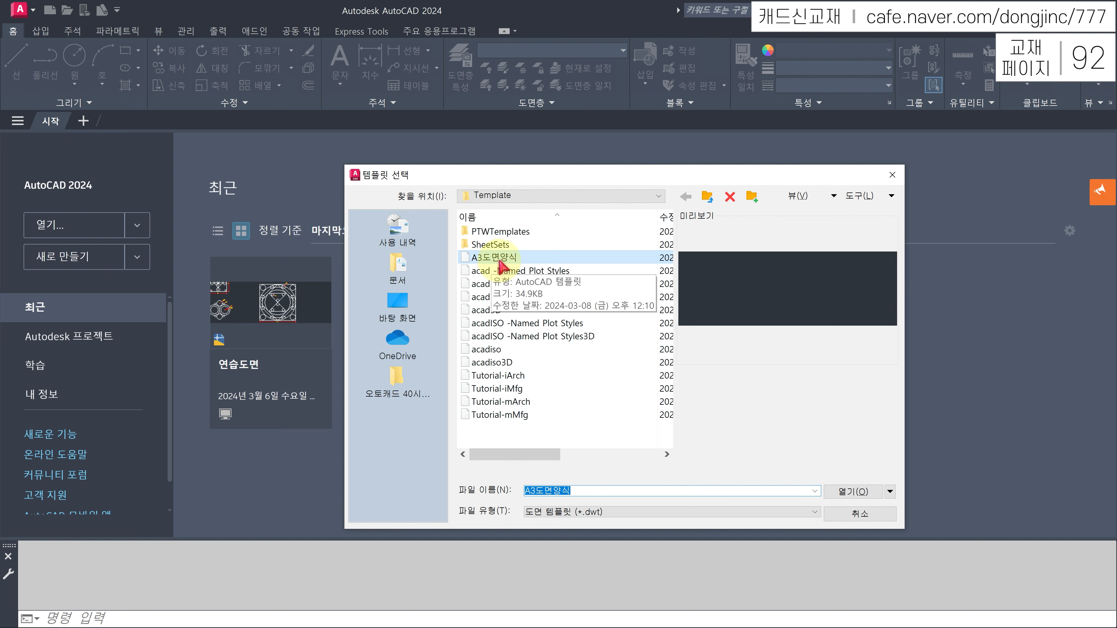
- Start Drawing3 from the A3도면양식 template and review its nine predefined layers
double_click(499, 260)
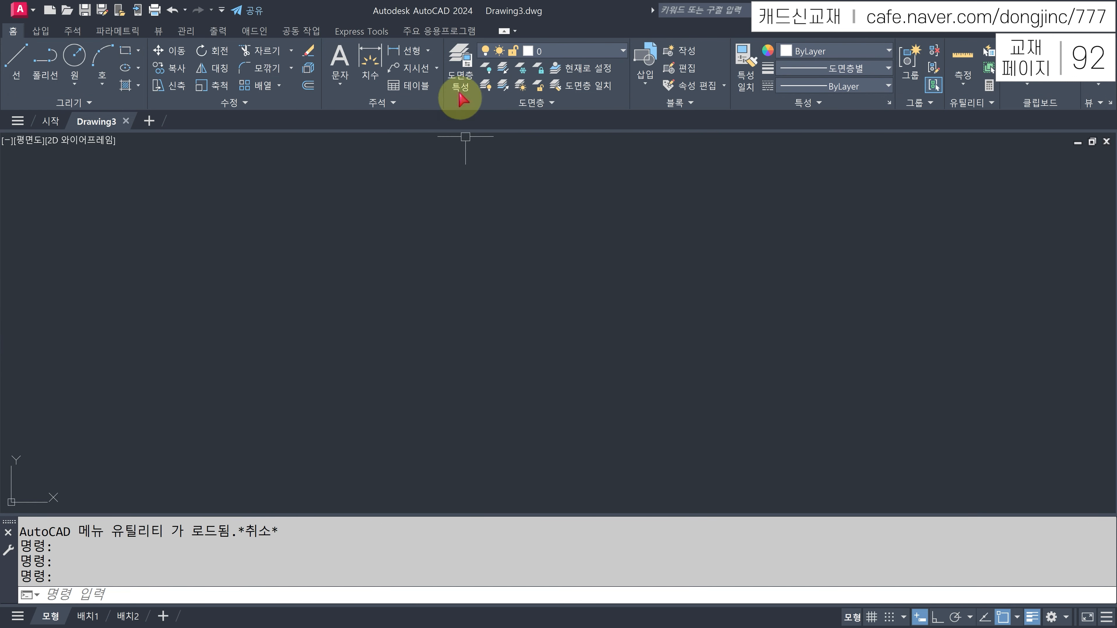
click(461, 70)
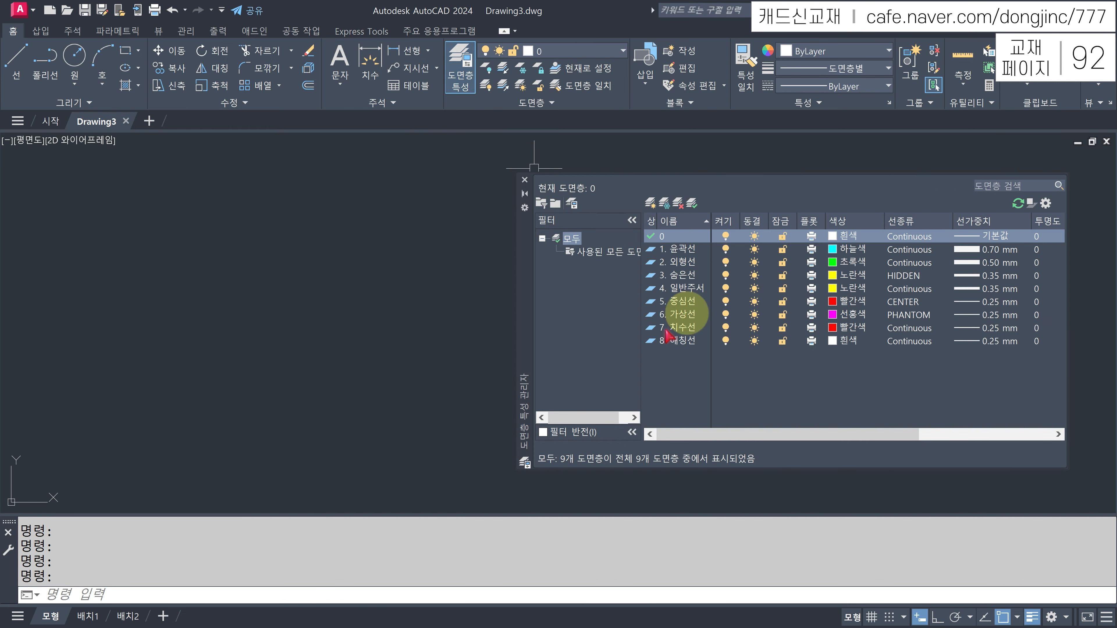
click(525, 180)
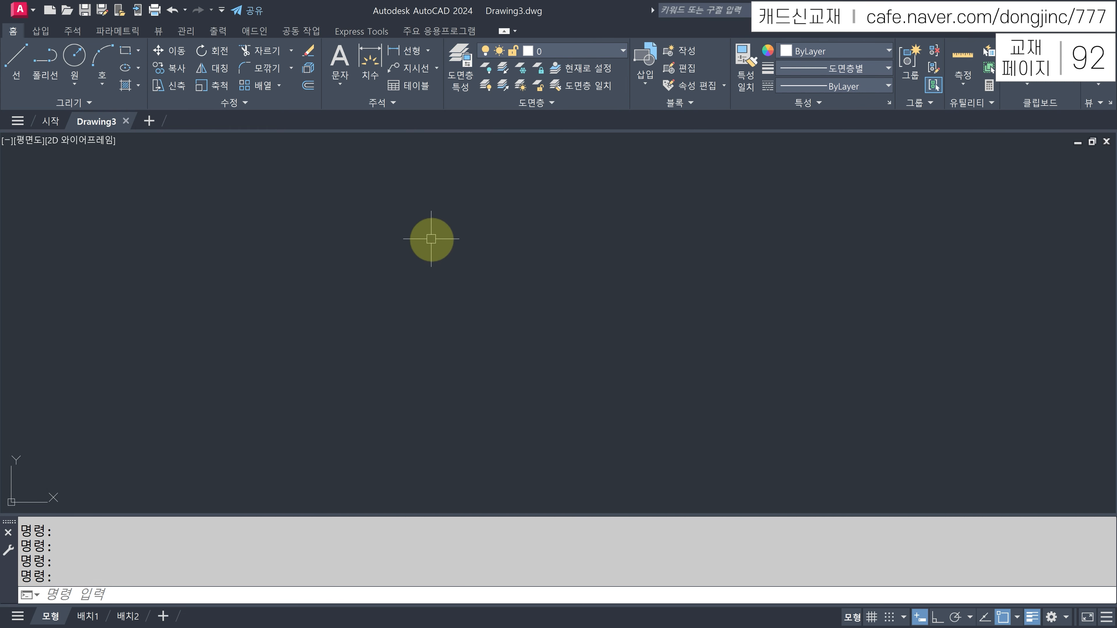
- Open the ISO-25 dimension style for modification from the Dimension Style Manager (D command)
click(75, 33)
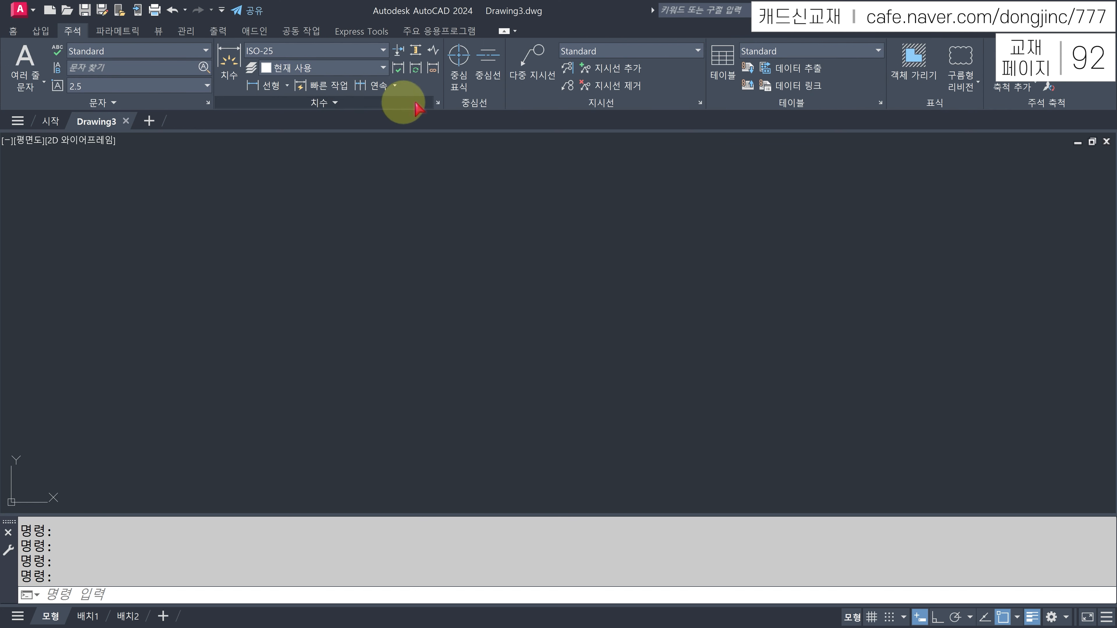
click(439, 103)
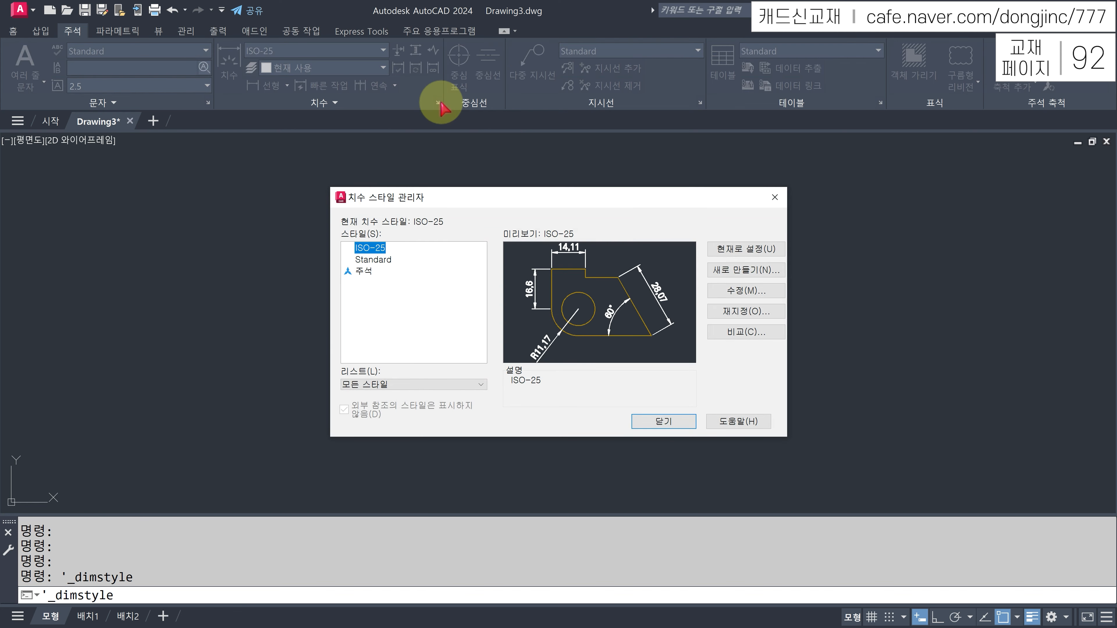
key(Escape)
key(Escape)
text(D)
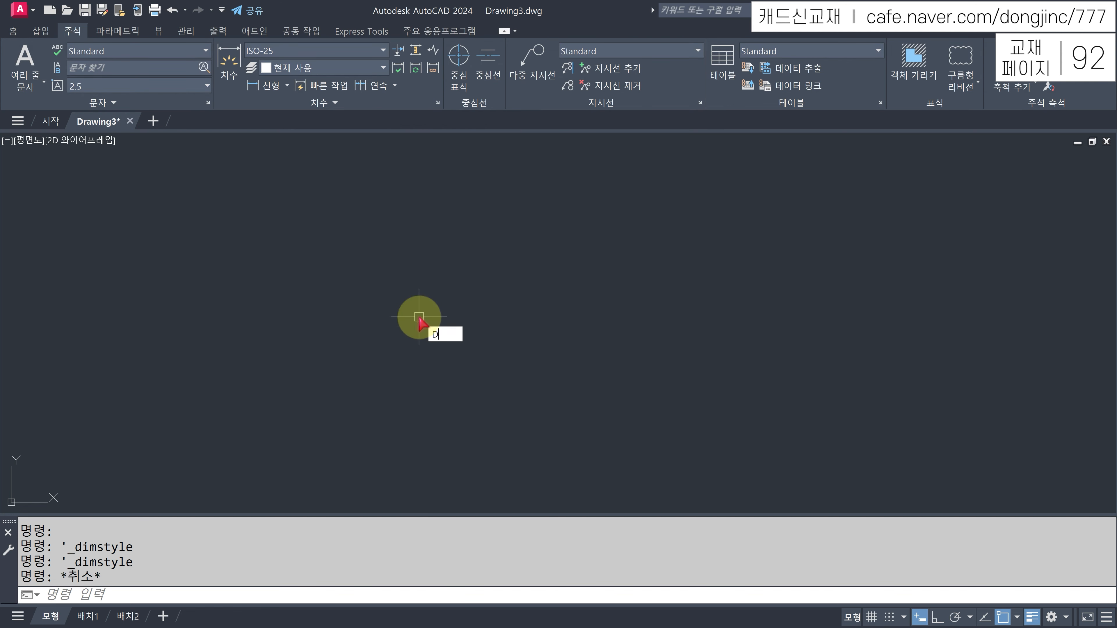
key(Return)
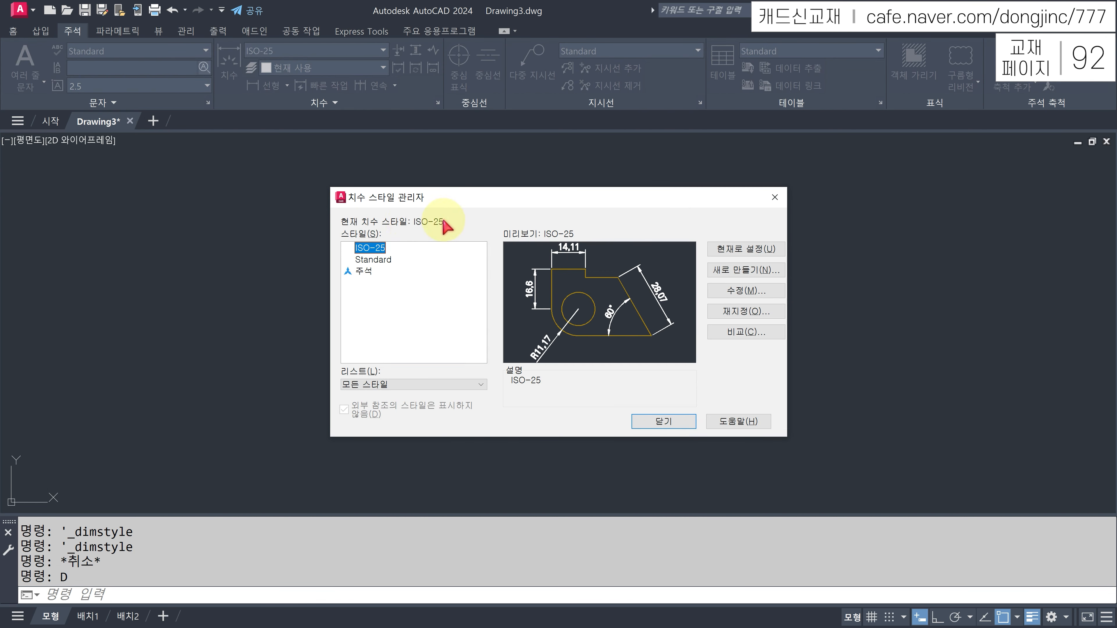
click(379, 248)
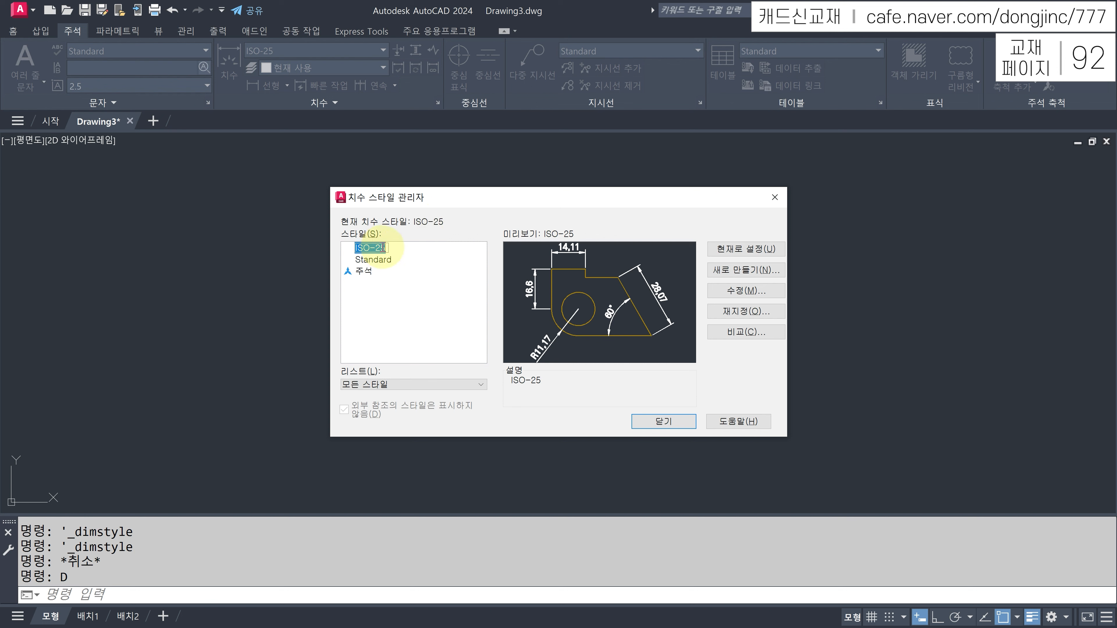
click(417, 251)
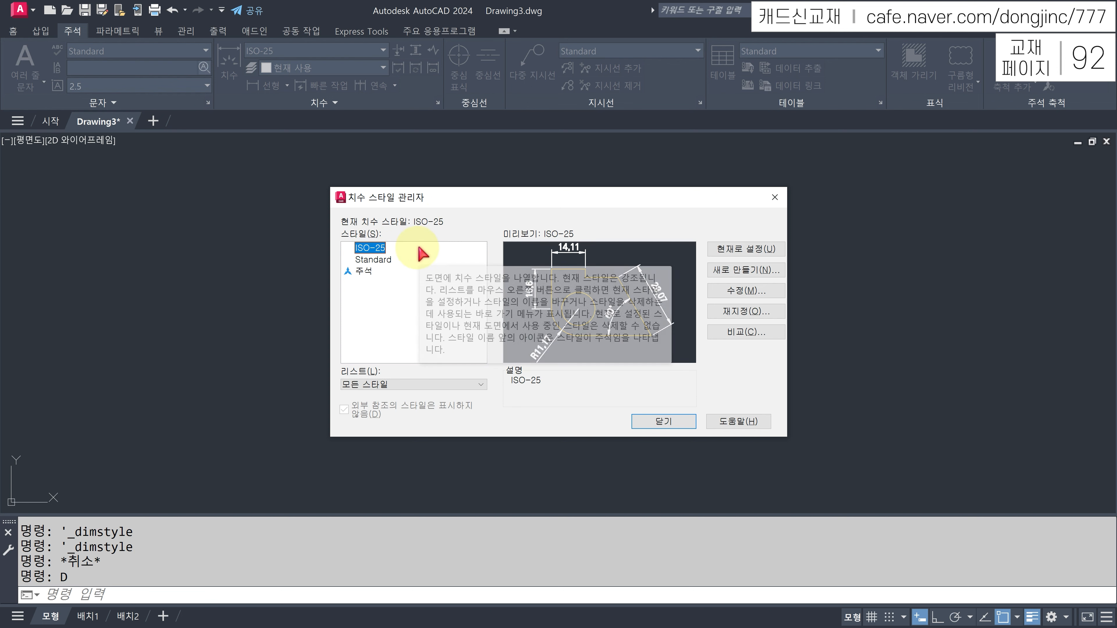
click(740, 293)
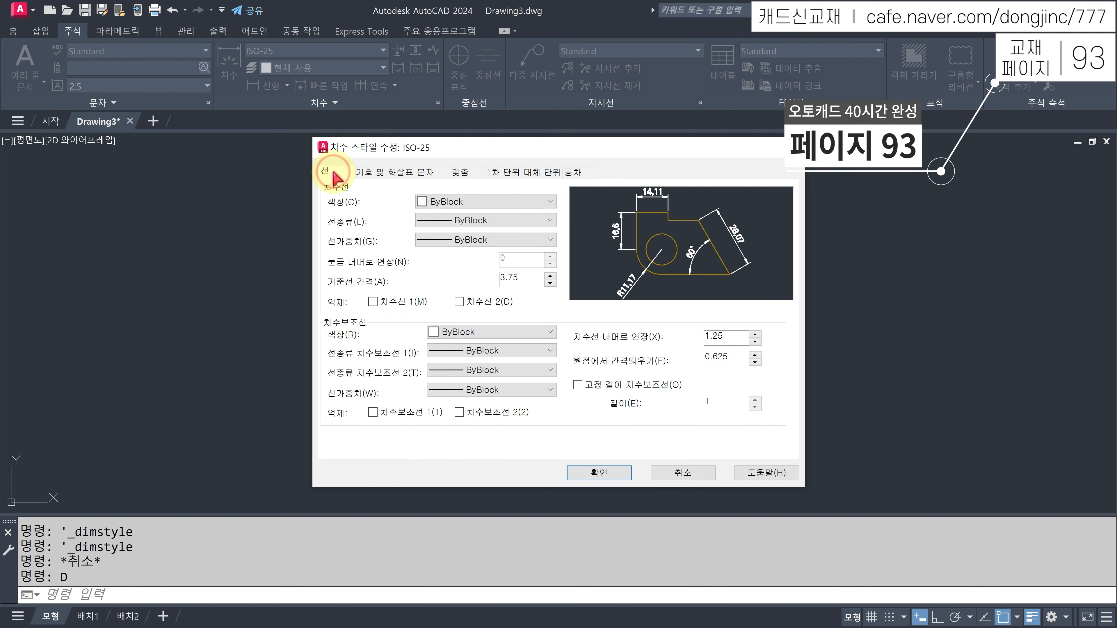
- Make the ISO-25 dimension lines and extension lines red
click(466, 201)
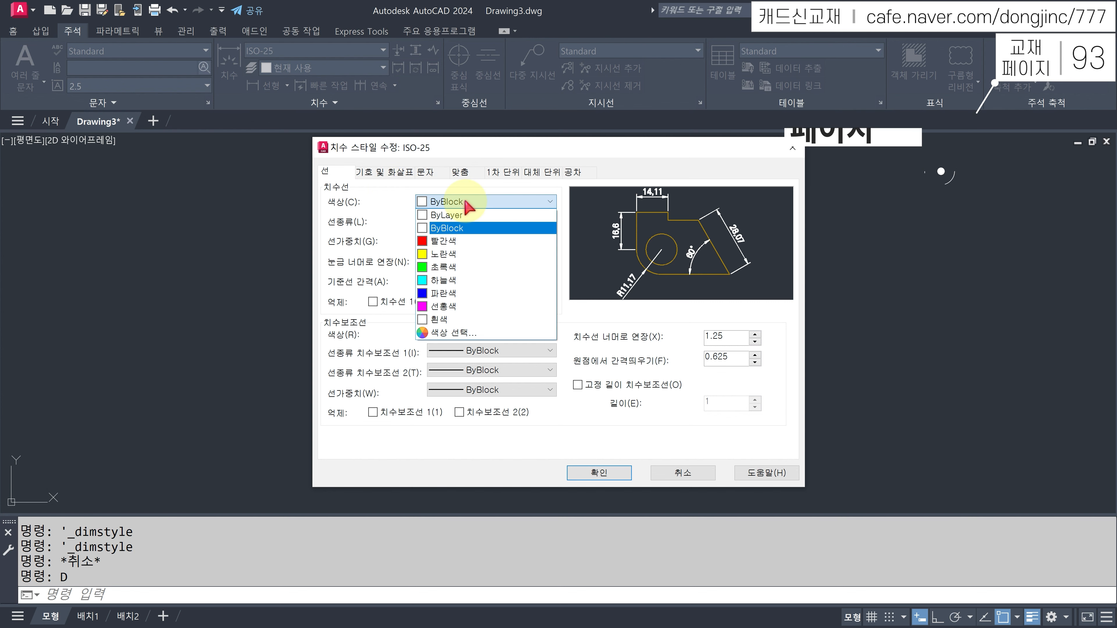
click(443, 241)
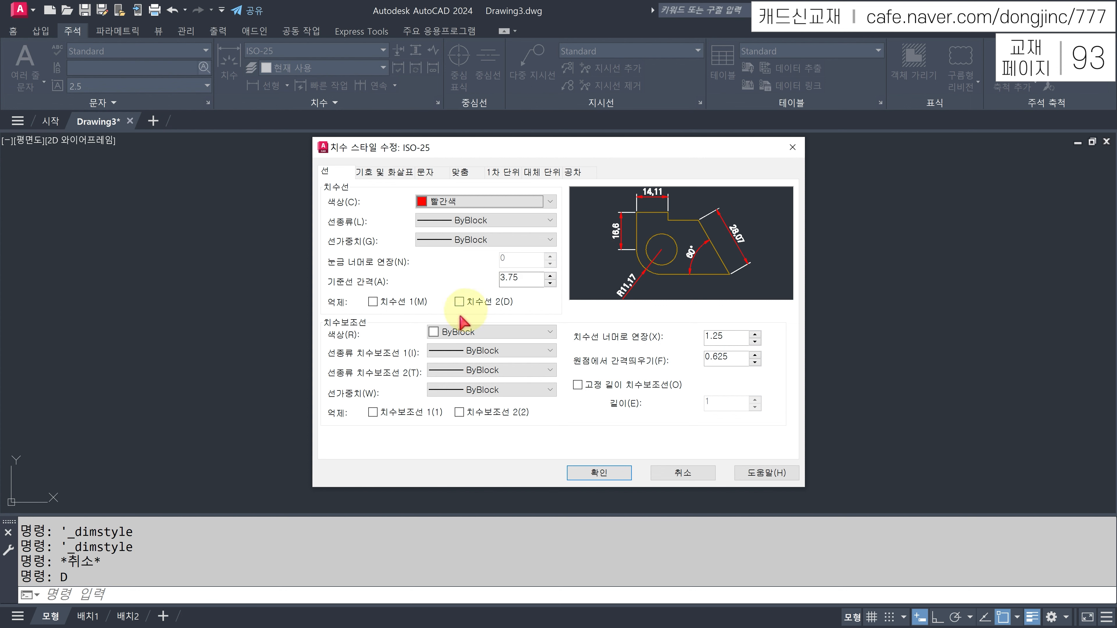
click(466, 335)
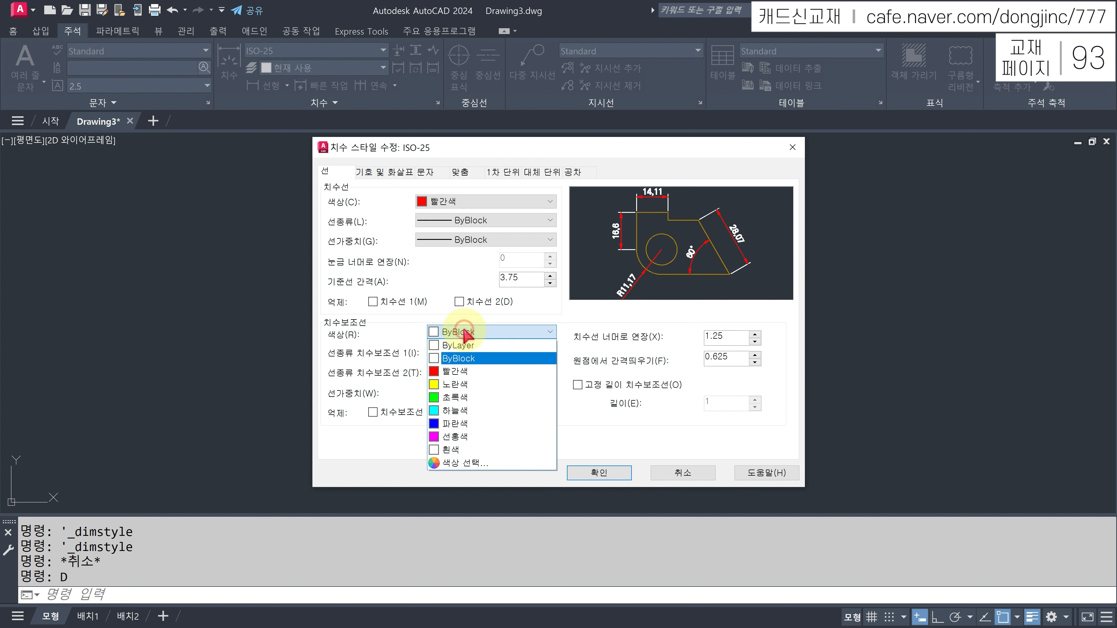
click(460, 372)
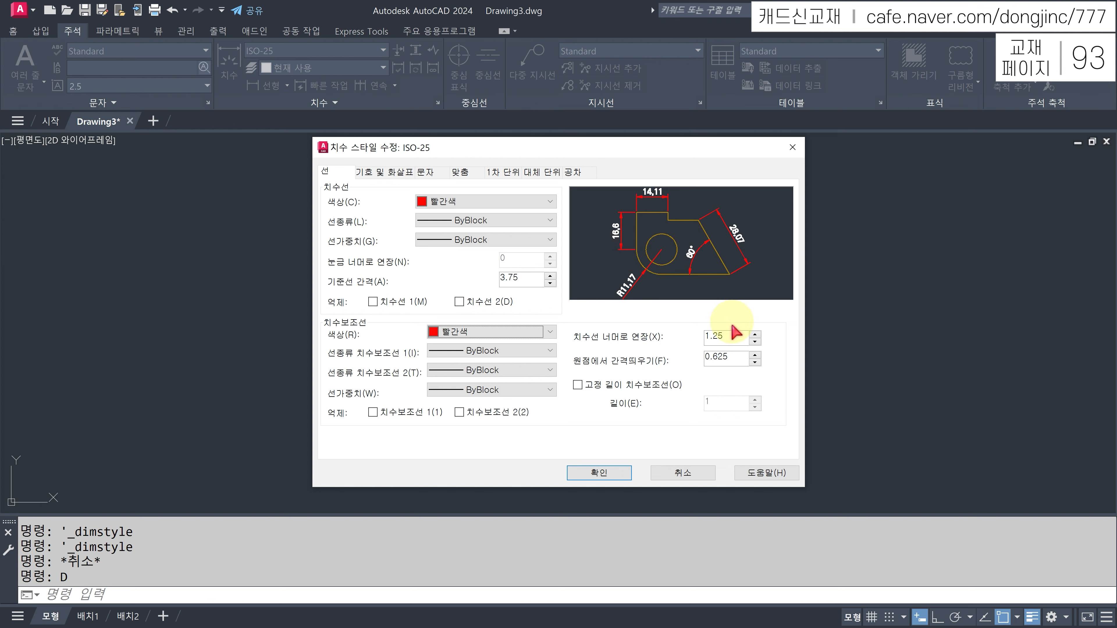
- Set Extend beyond dim lines and Offset from origin both to 2
drag(735, 335, 692, 341)
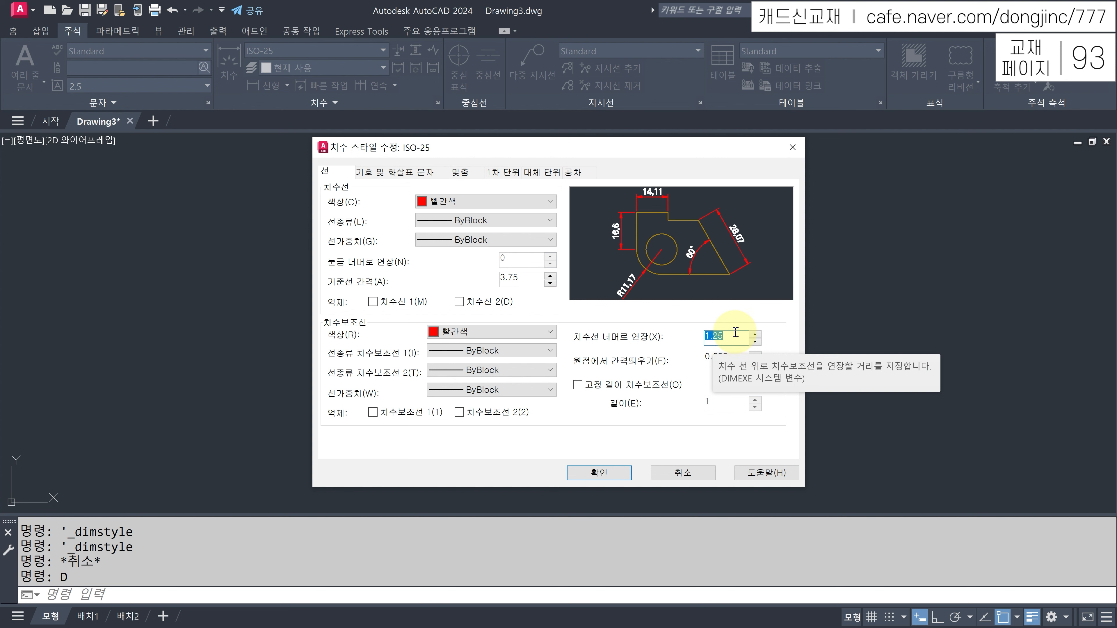
text(2)
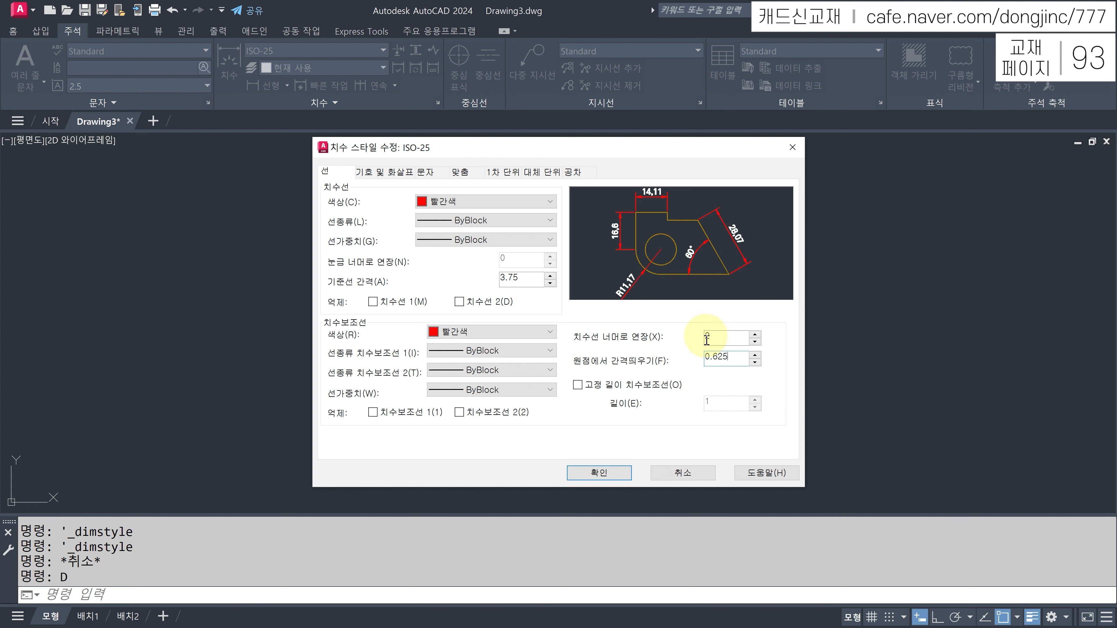
click(713, 358)
drag(738, 359, 693, 360)
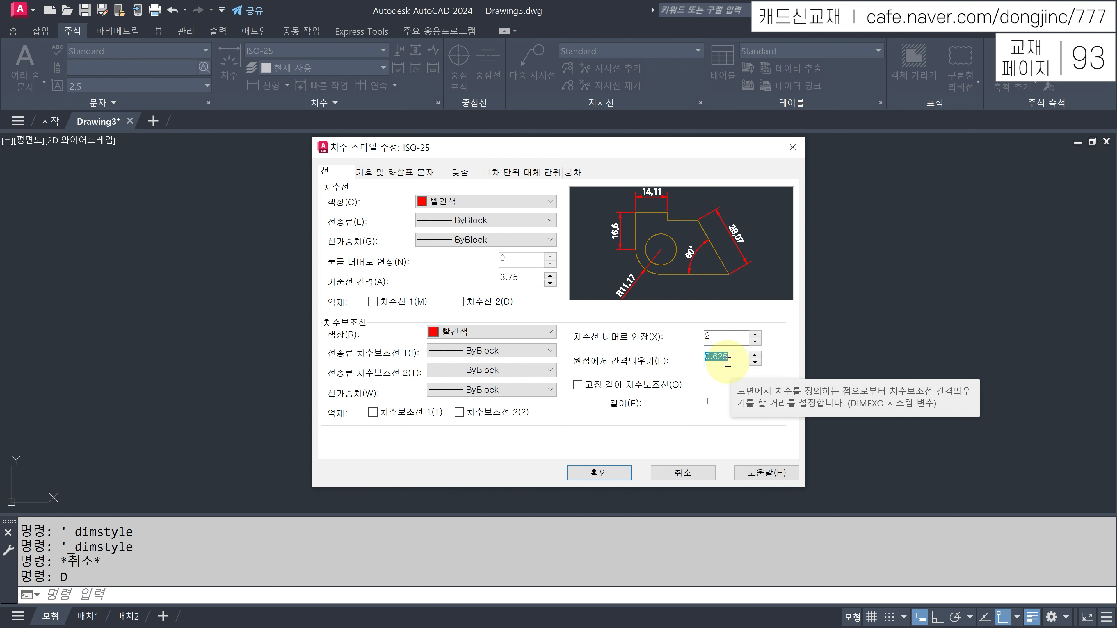
text(2)
click(727, 339)
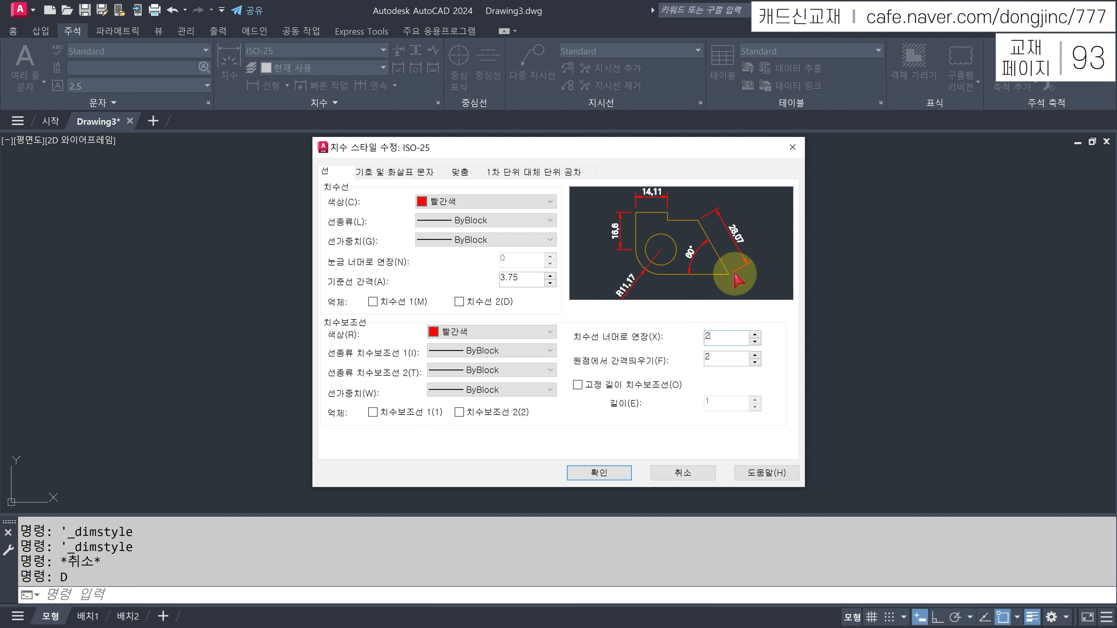
click(385, 172)
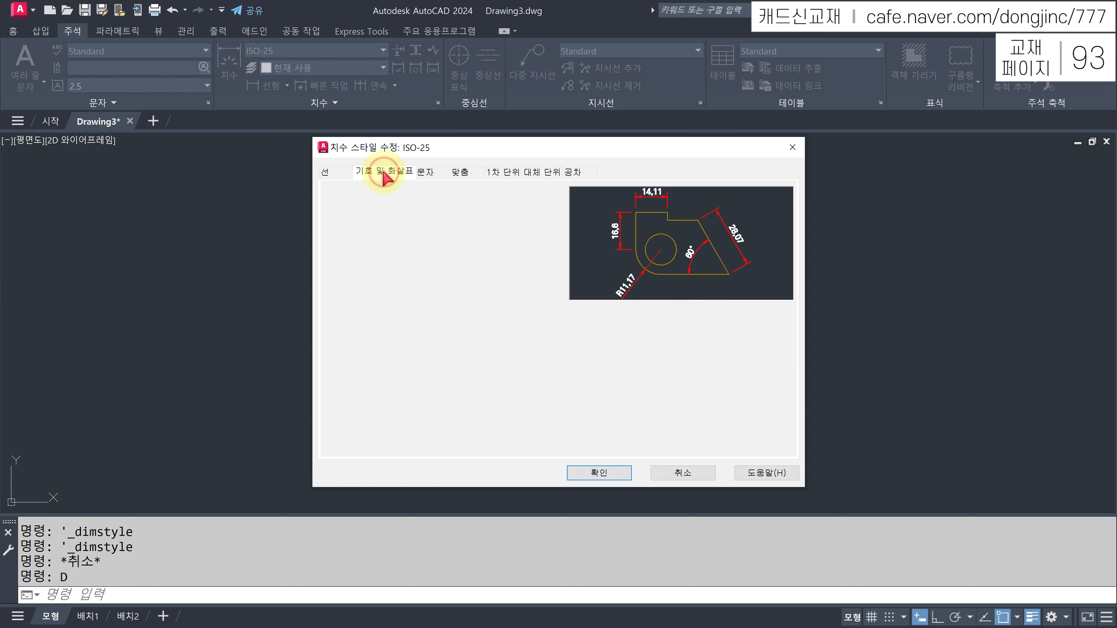
- Set the arrowhead size to 3.5 and check that the text style is Standard
drag(358, 306, 325, 306)
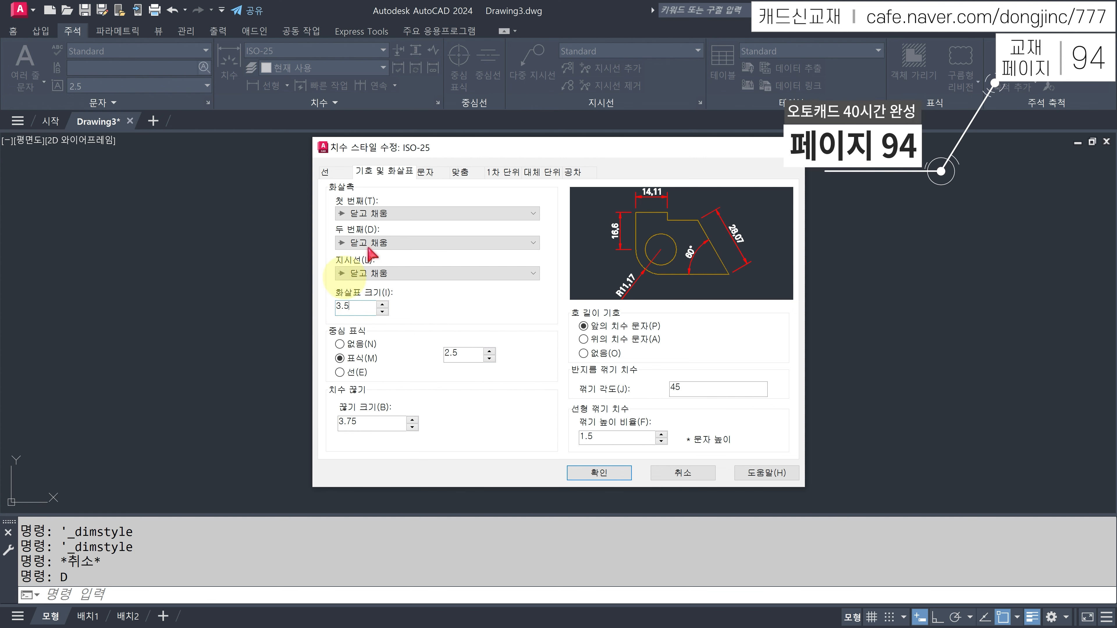
click(425, 175)
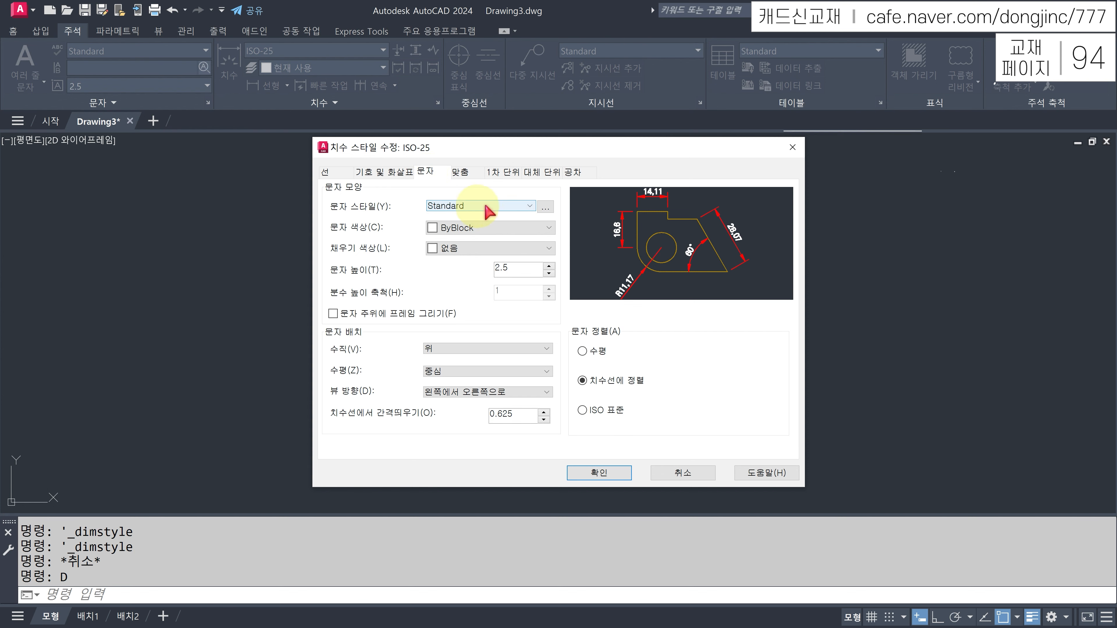
click(525, 207)
click(529, 205)
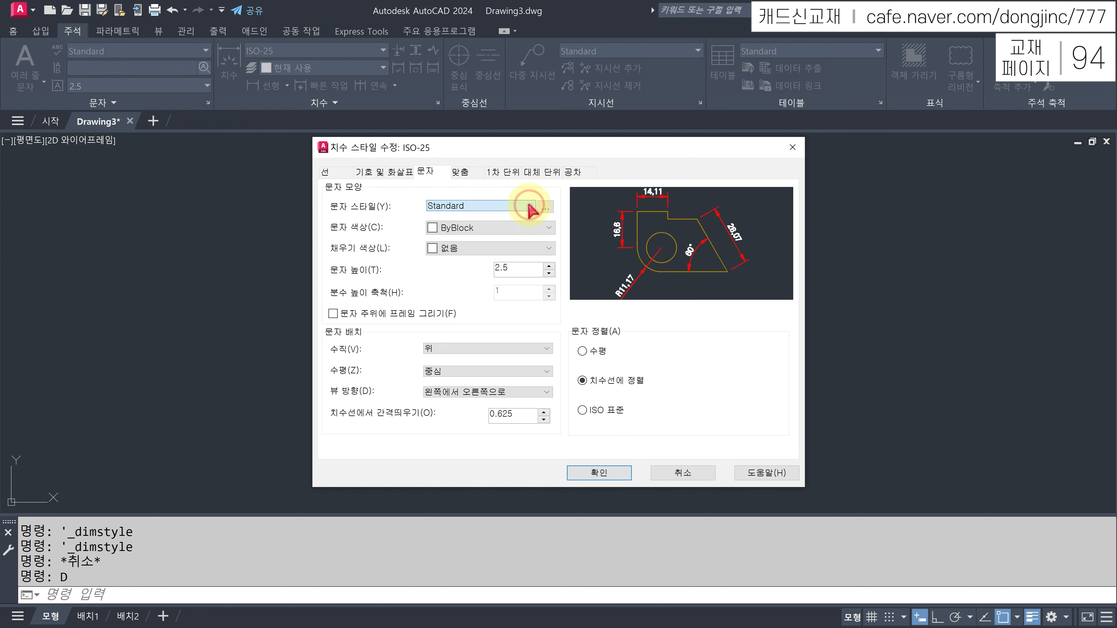
- Change the Standard text style's font to 굴림 and apply it
click(547, 208)
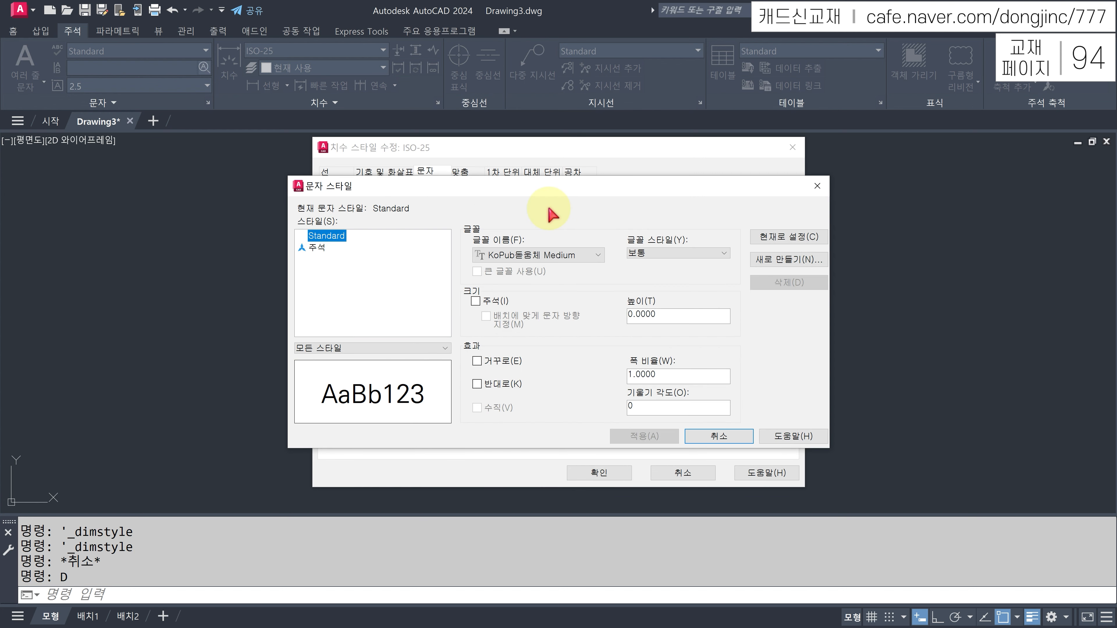
click(597, 258)
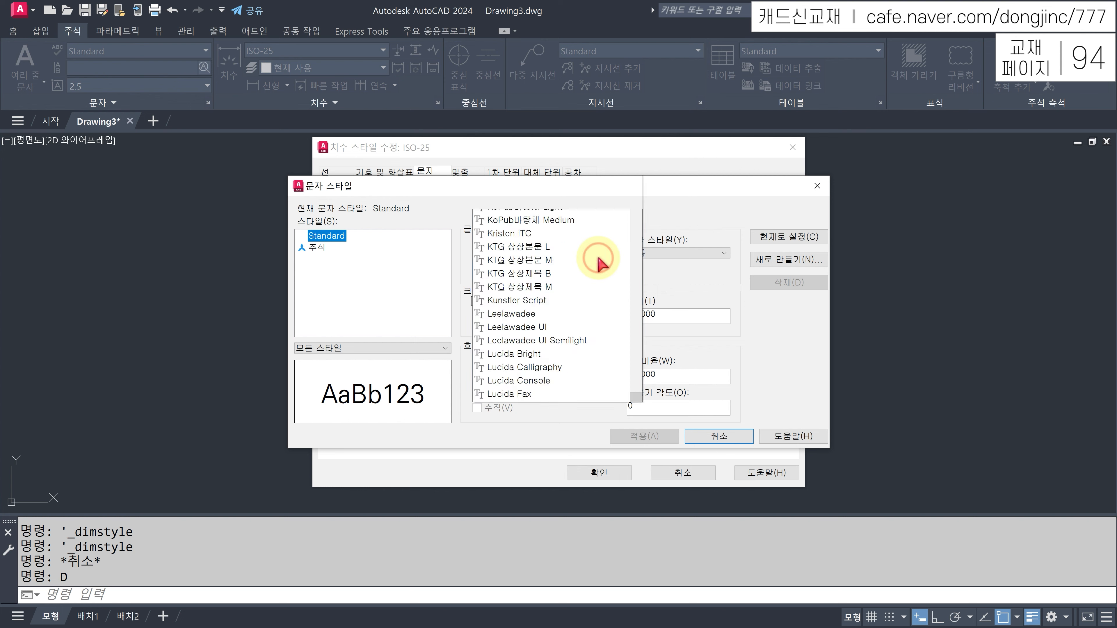
drag(639, 235, 636, 347)
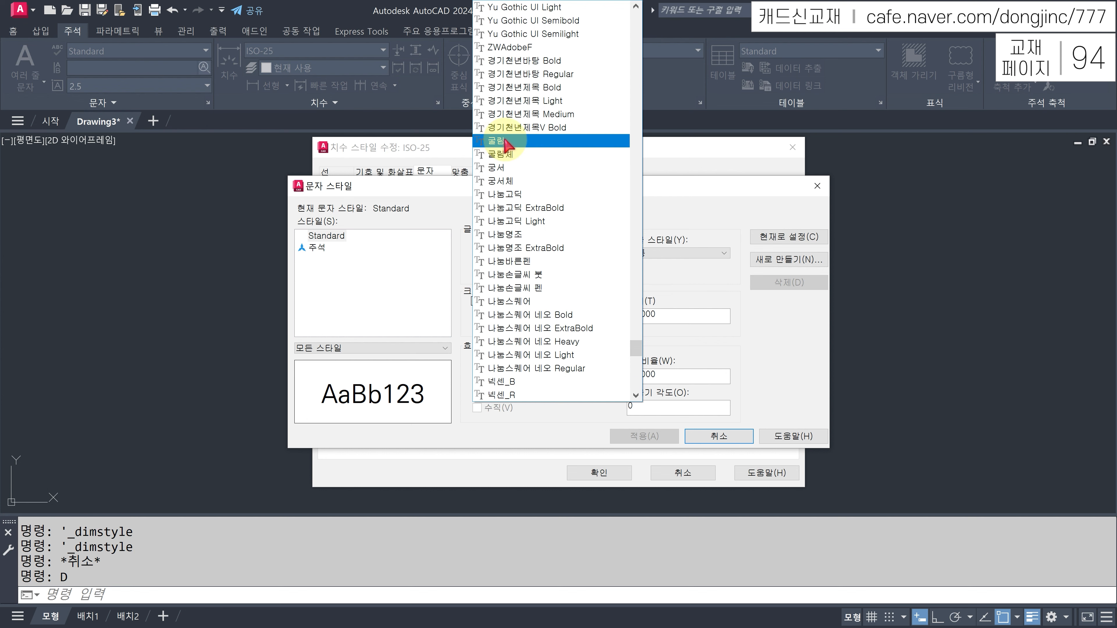
drag(638, 352, 642, 50)
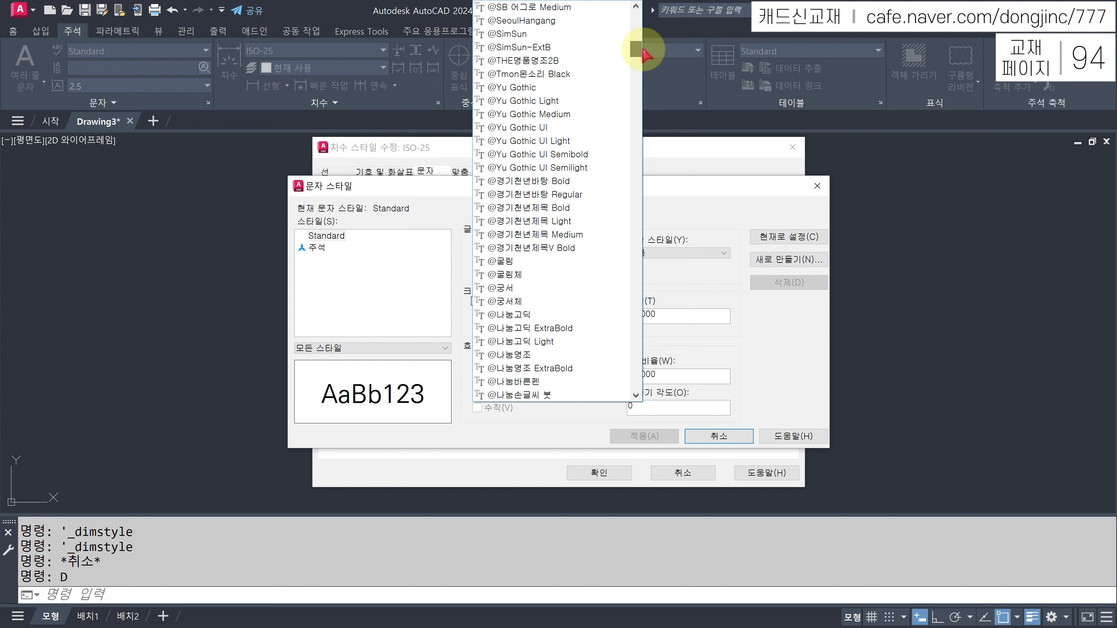
click(501, 262)
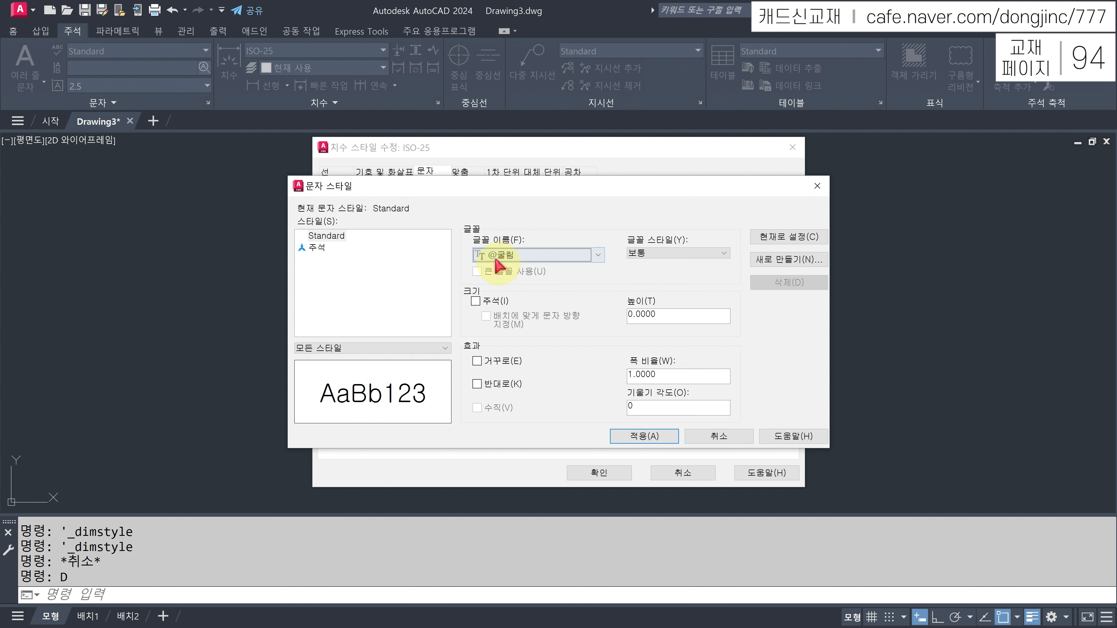
click(506, 257)
drag(634, 59, 641, 339)
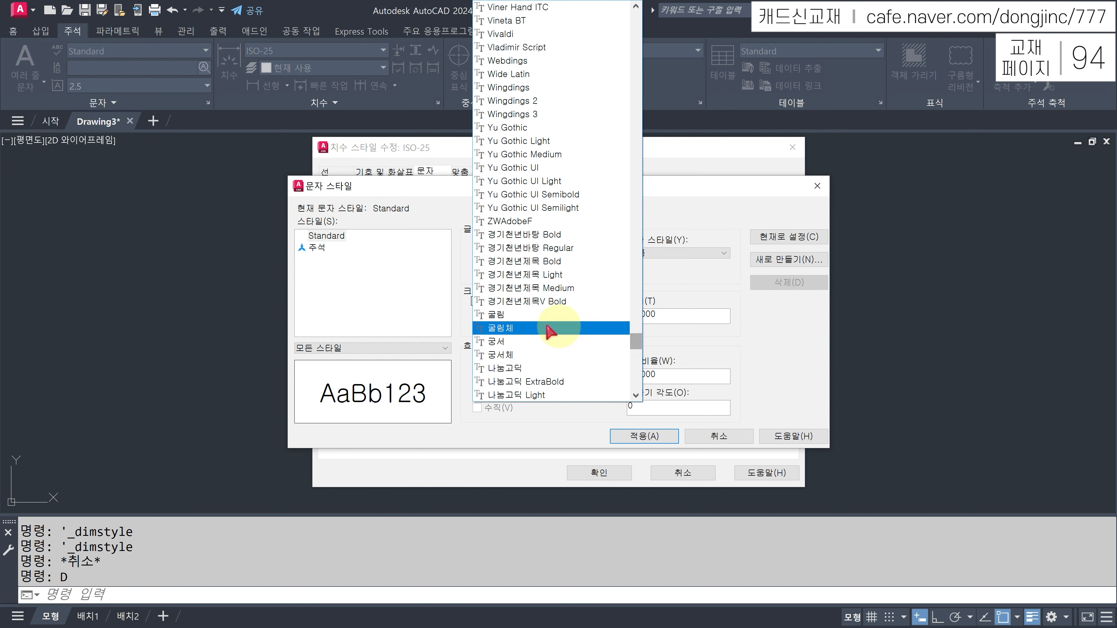
click(498, 315)
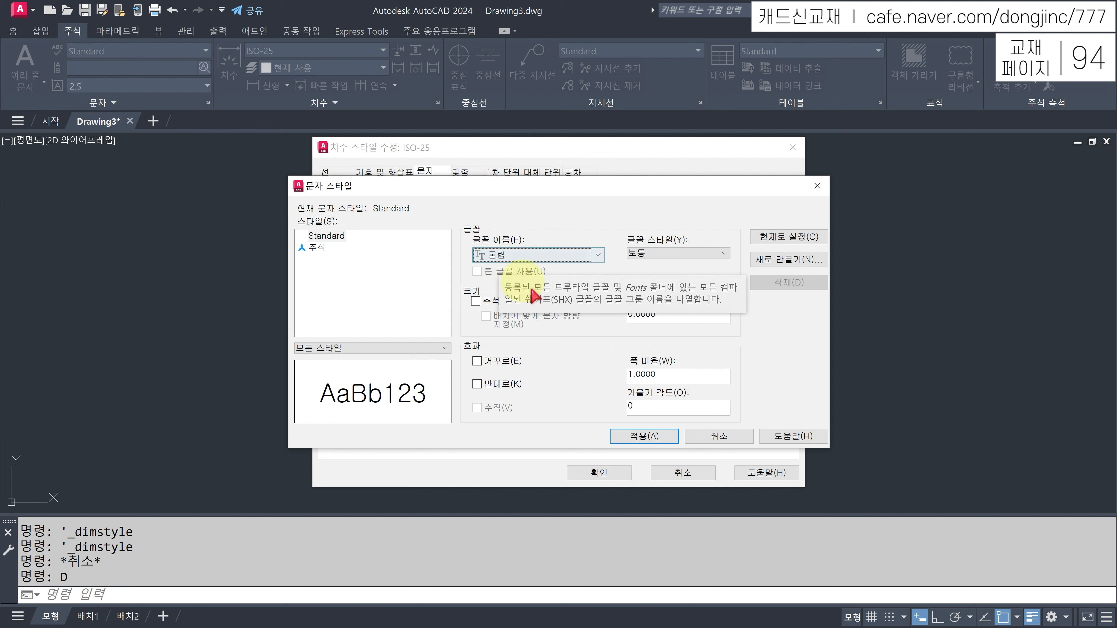
click(640, 438)
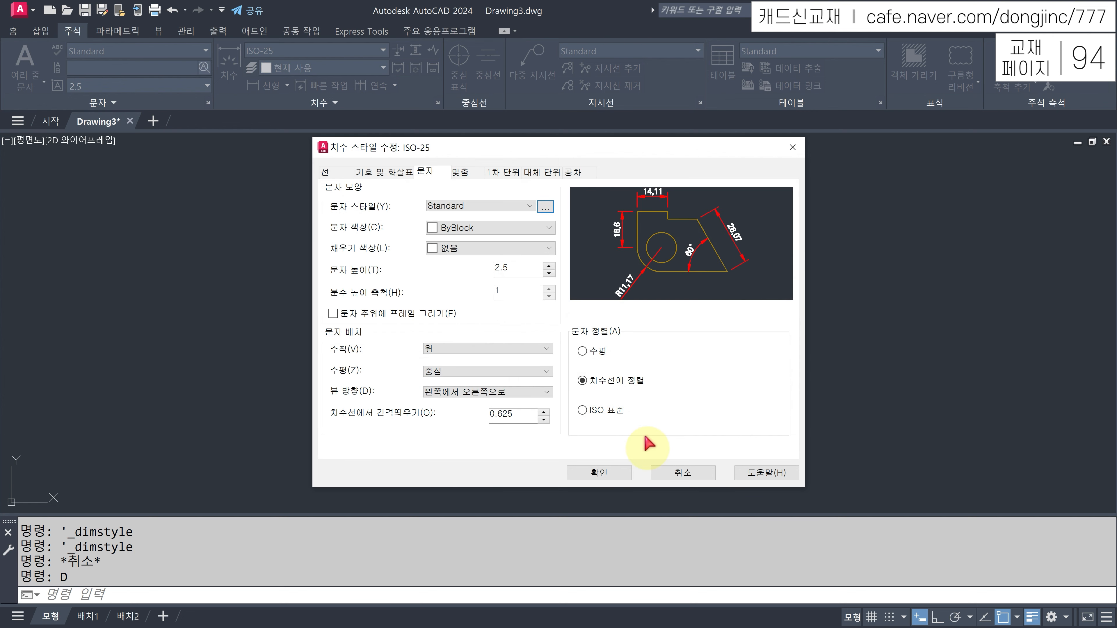
- Make ISO-25 dimension text yellow, 3.5 high, offset 1 from the dimension line
click(510, 228)
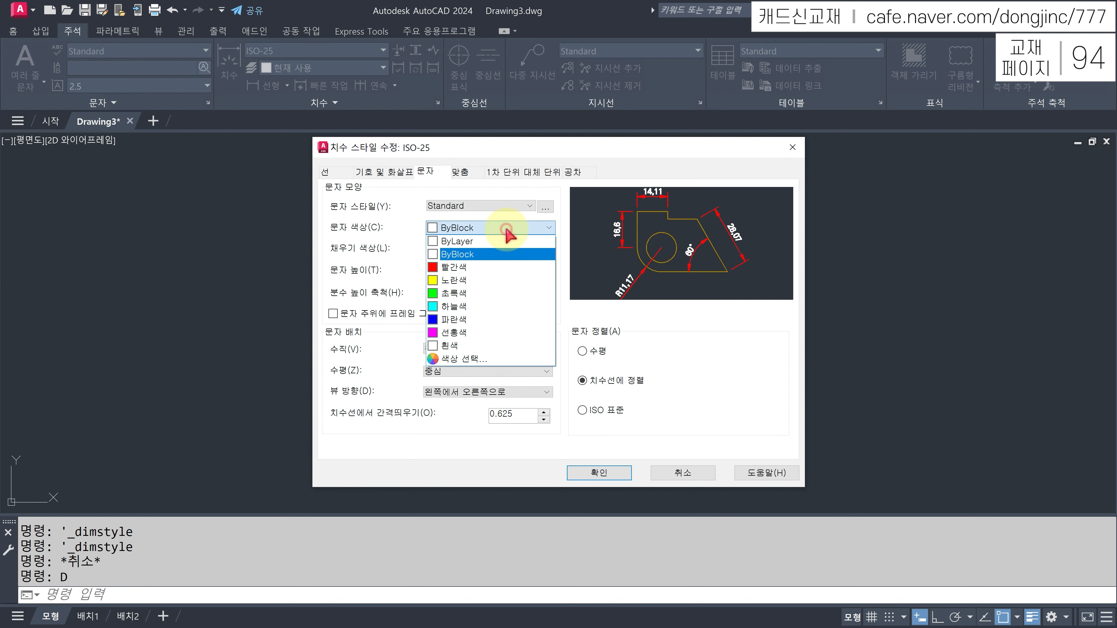
click(460, 285)
key(Tab)
key(Tab)
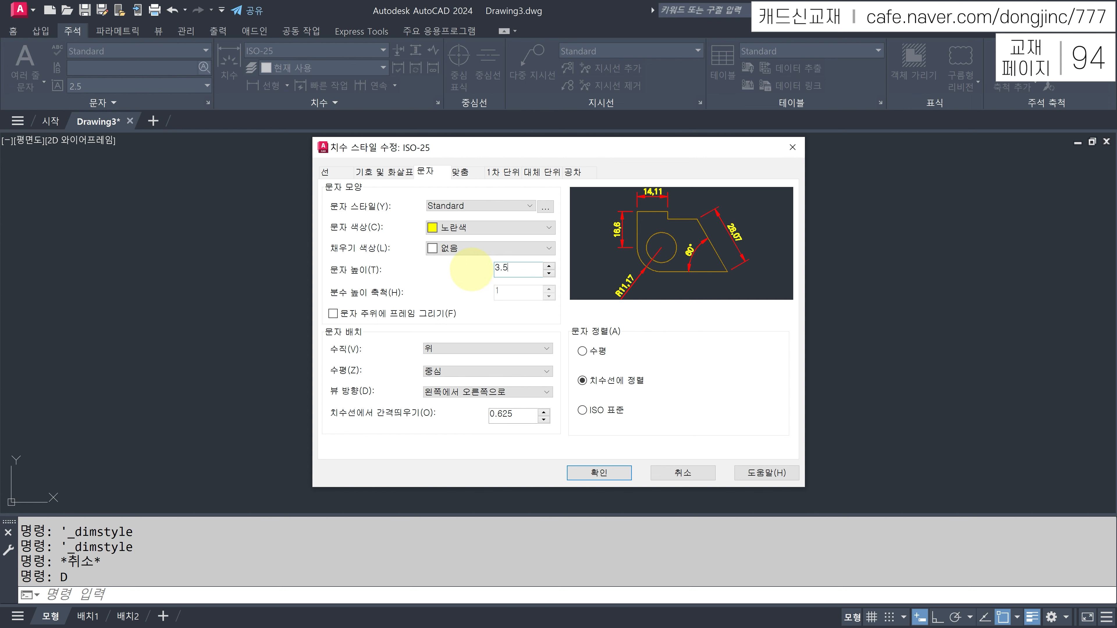
click(523, 415)
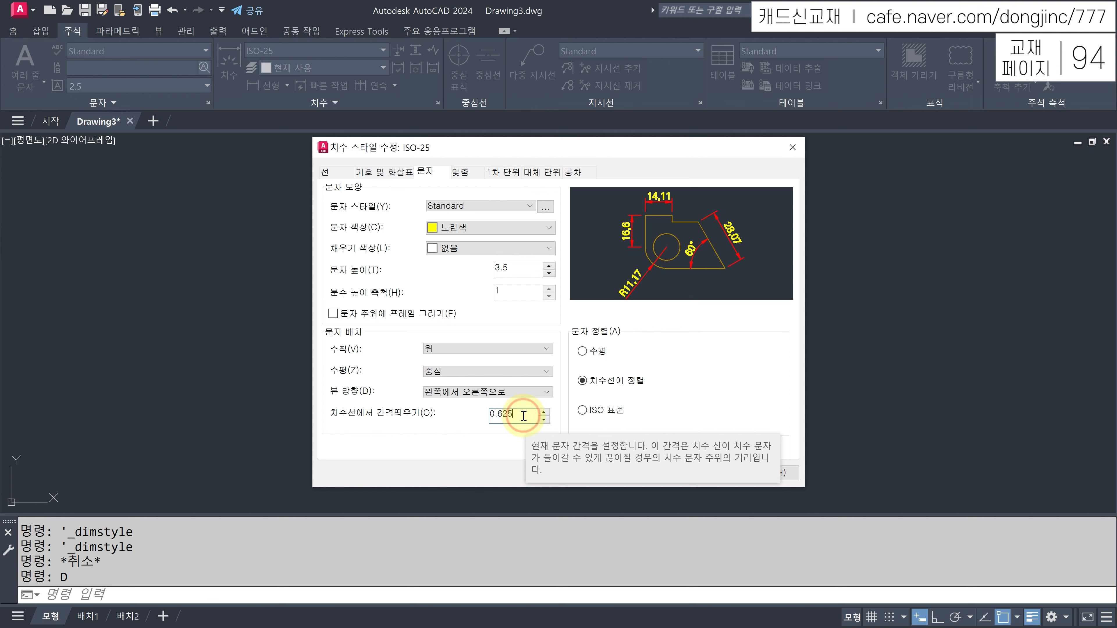
drag(523, 416, 488, 417)
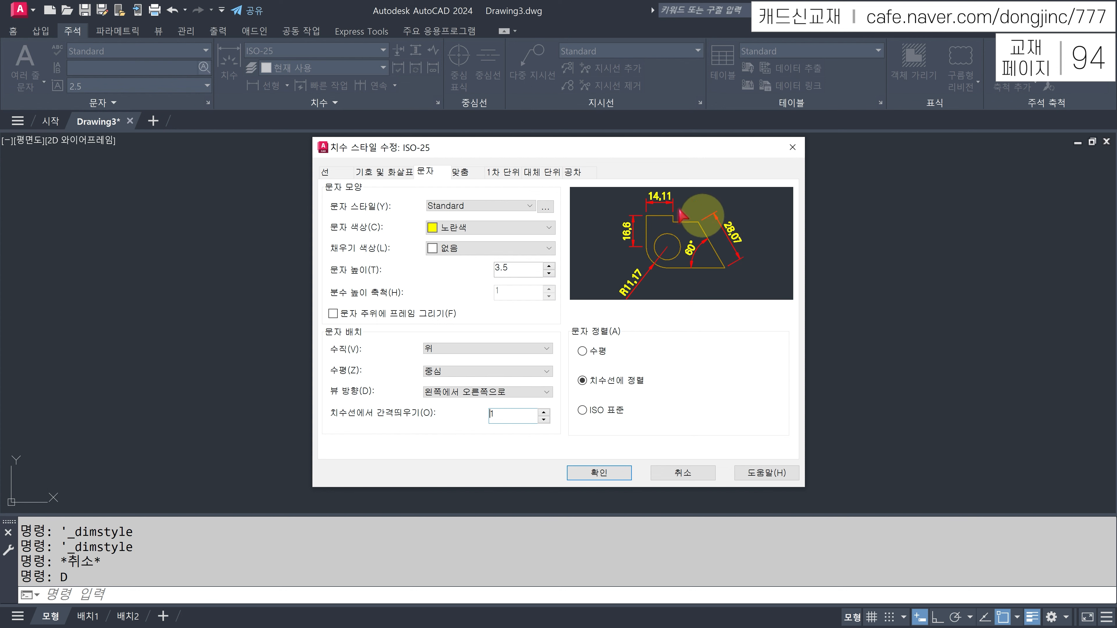
click(507, 173)
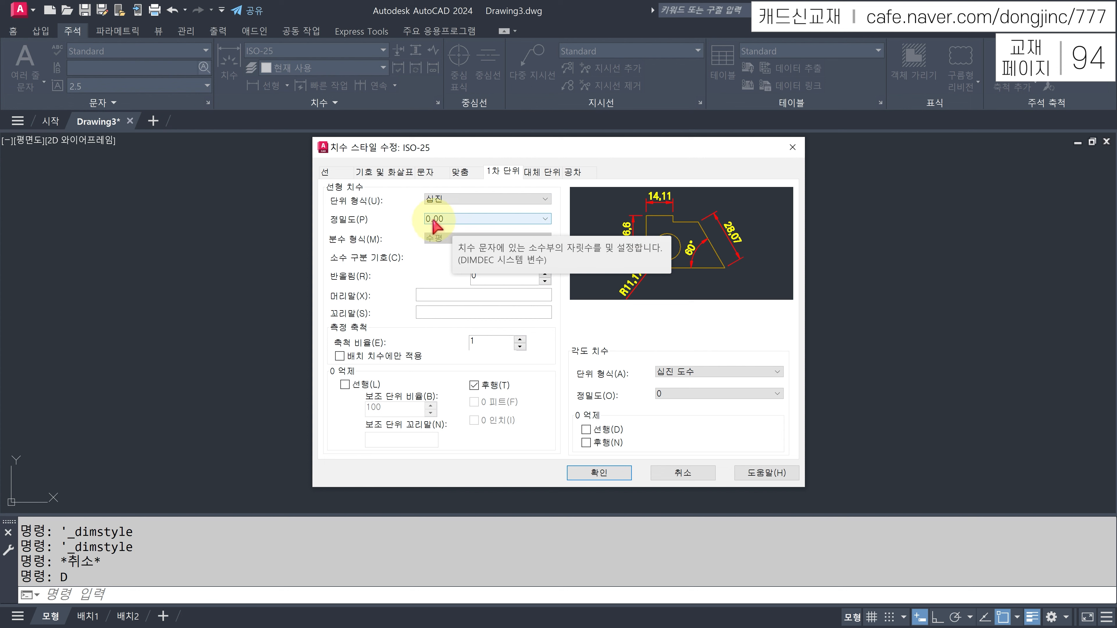
- Give linear dimensions 0.00 precision, a period decimal separator and trailing-zero suppression
click(476, 220)
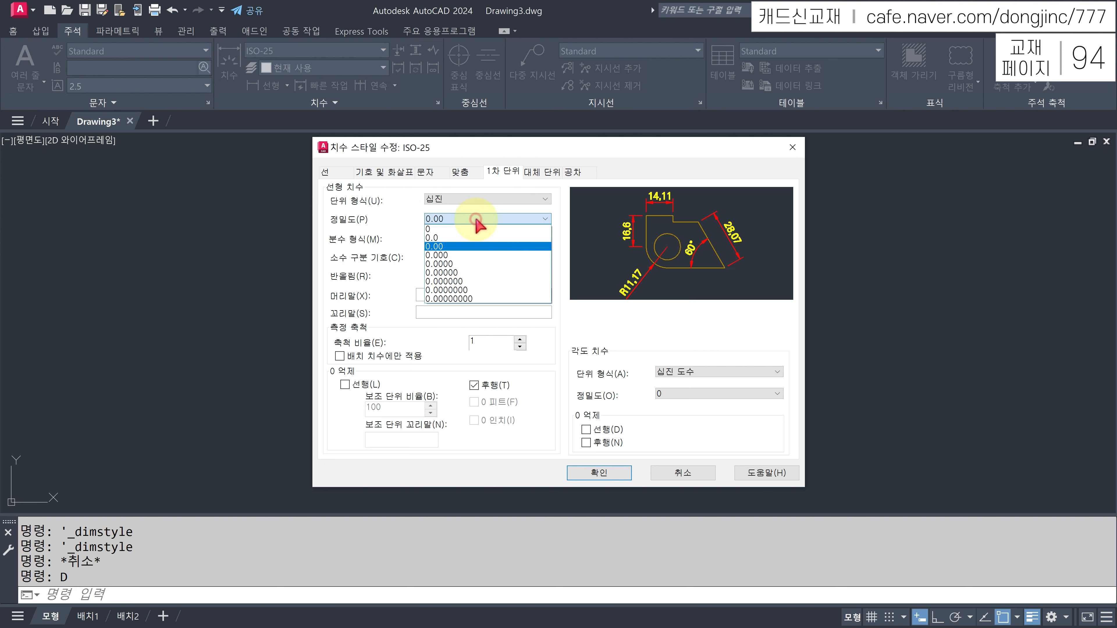
click(443, 256)
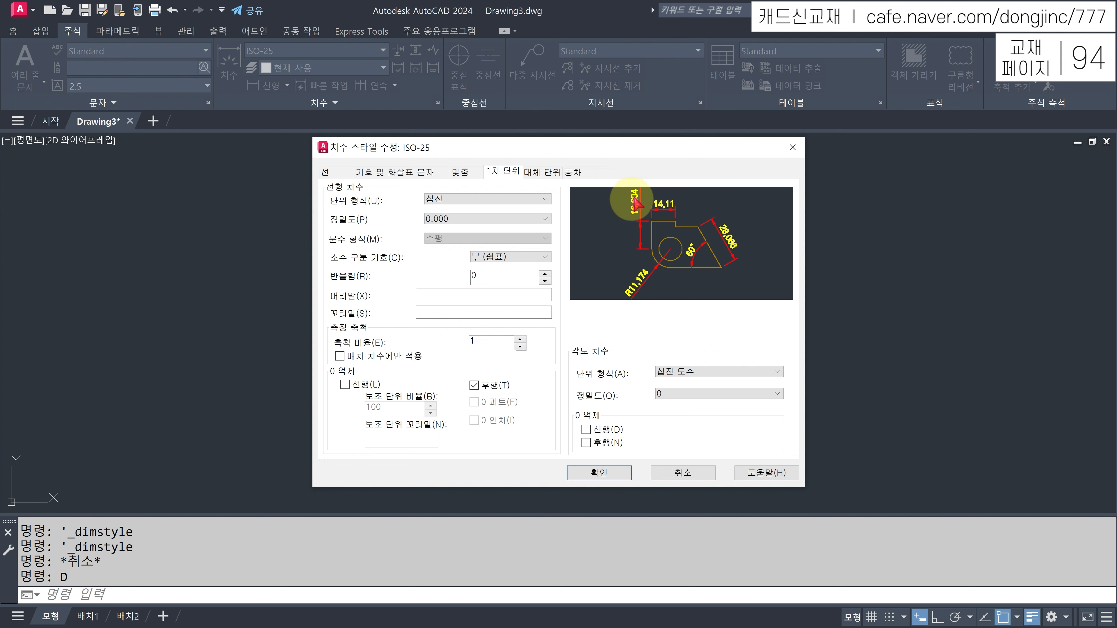
click(492, 221)
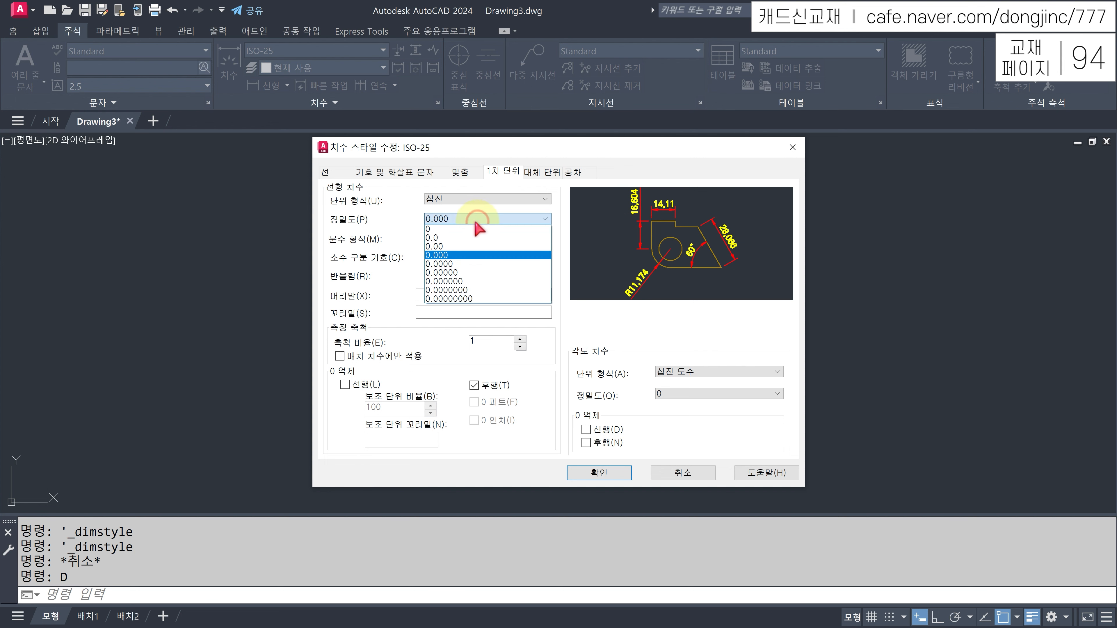
click(440, 247)
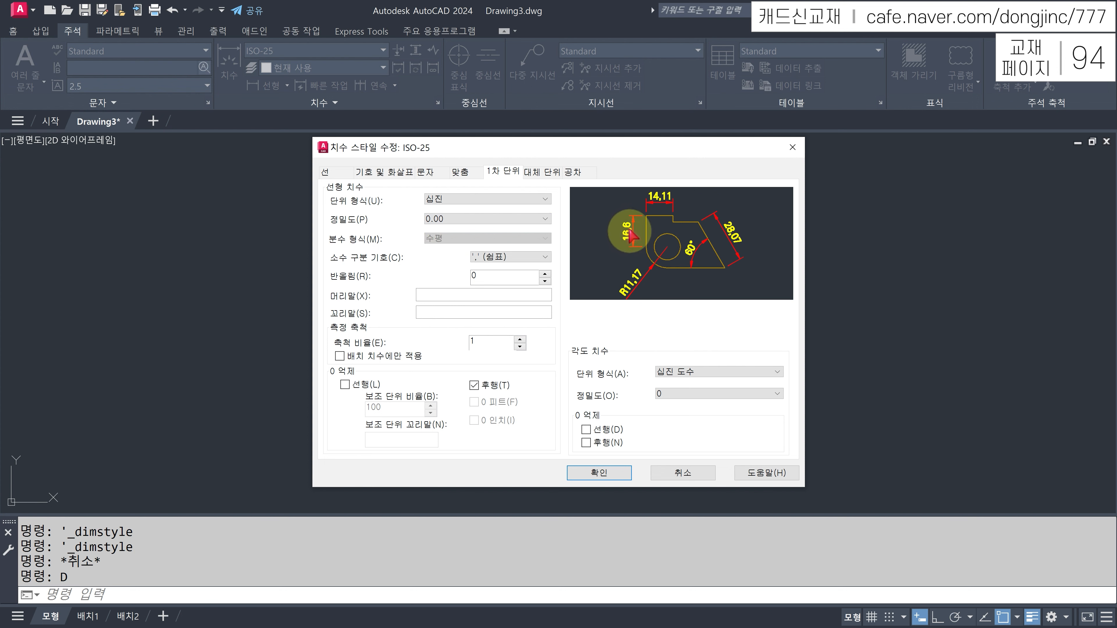
click(505, 257)
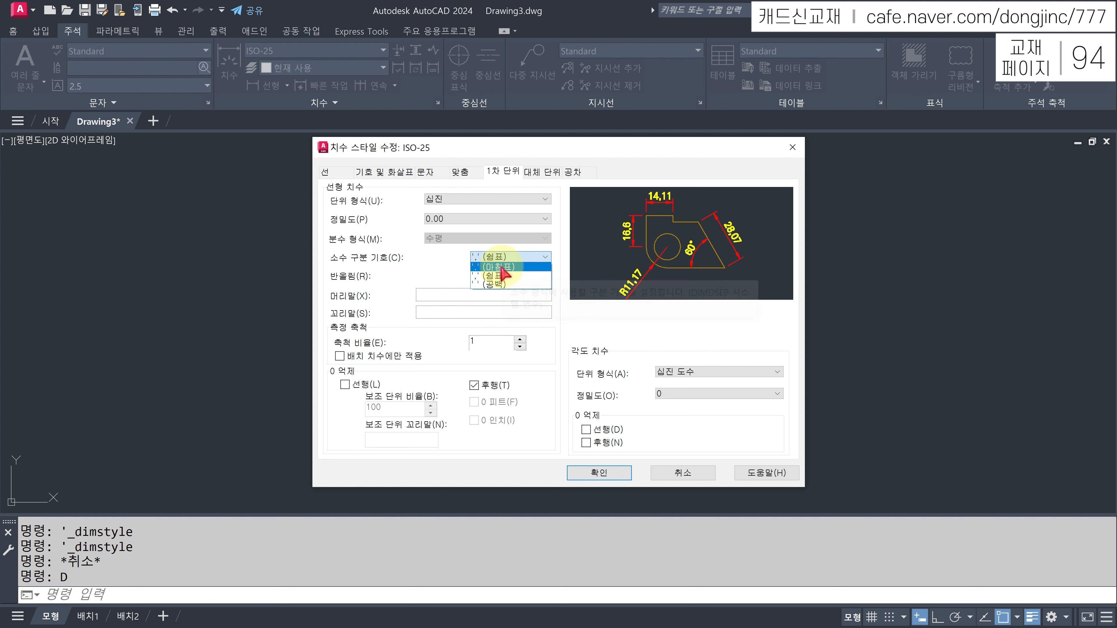
click(502, 267)
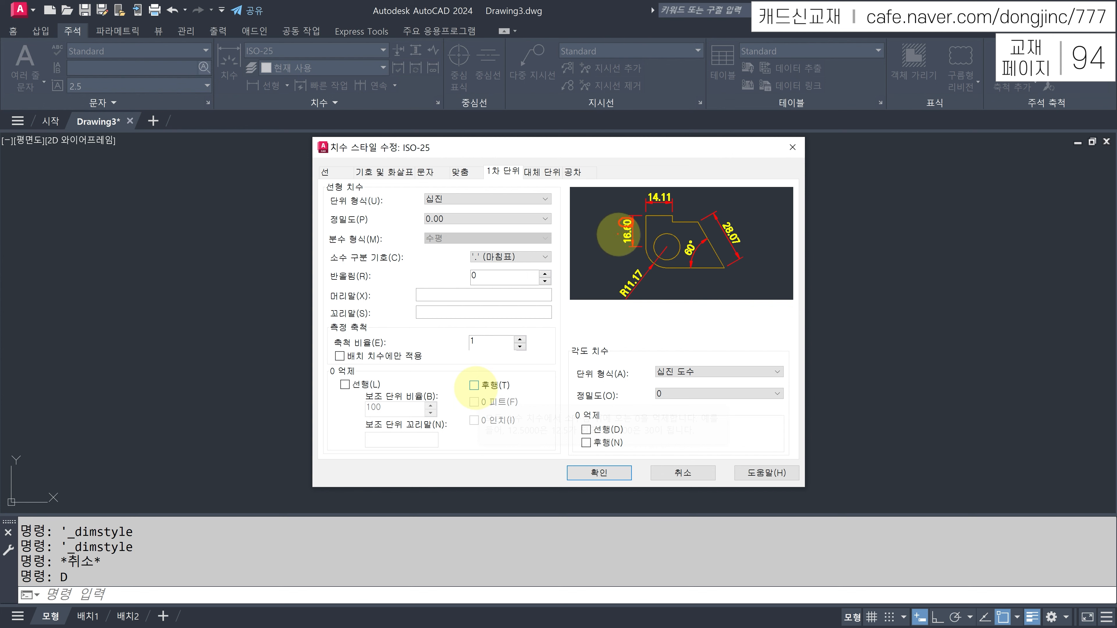
click(474, 385)
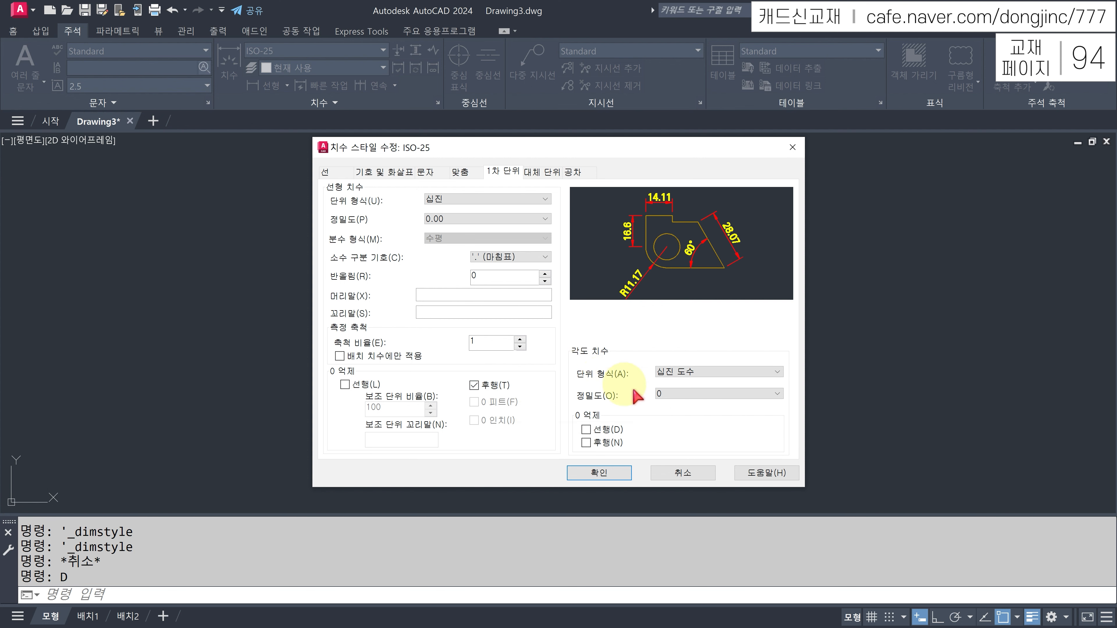
- Give angular dimensions 0.00 precision without trailing zeros, then accept and close
click(680, 394)
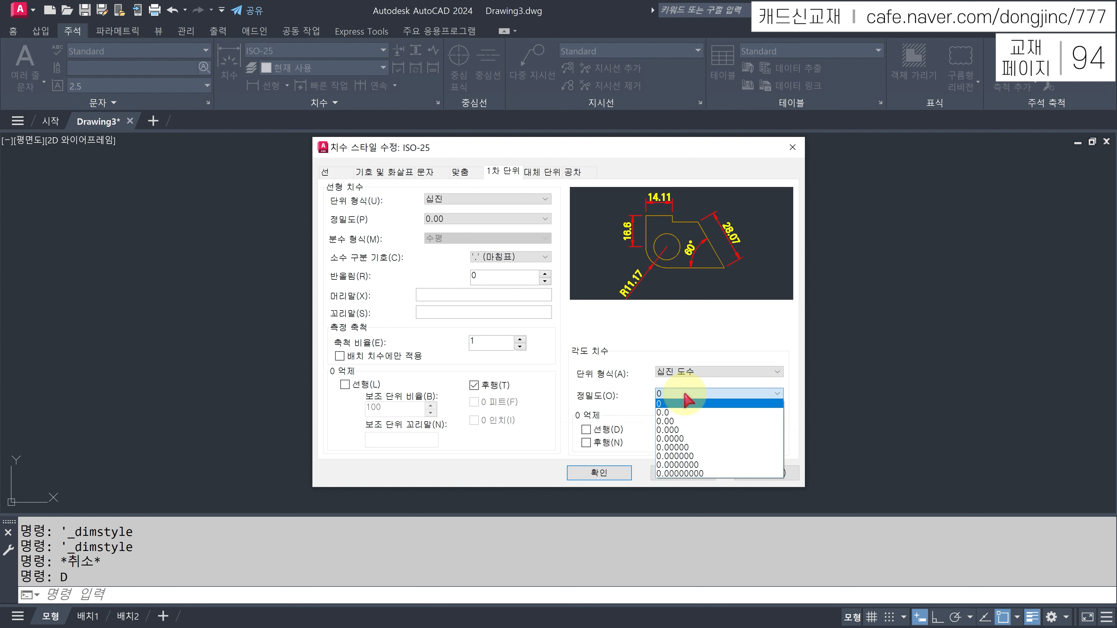
click(669, 422)
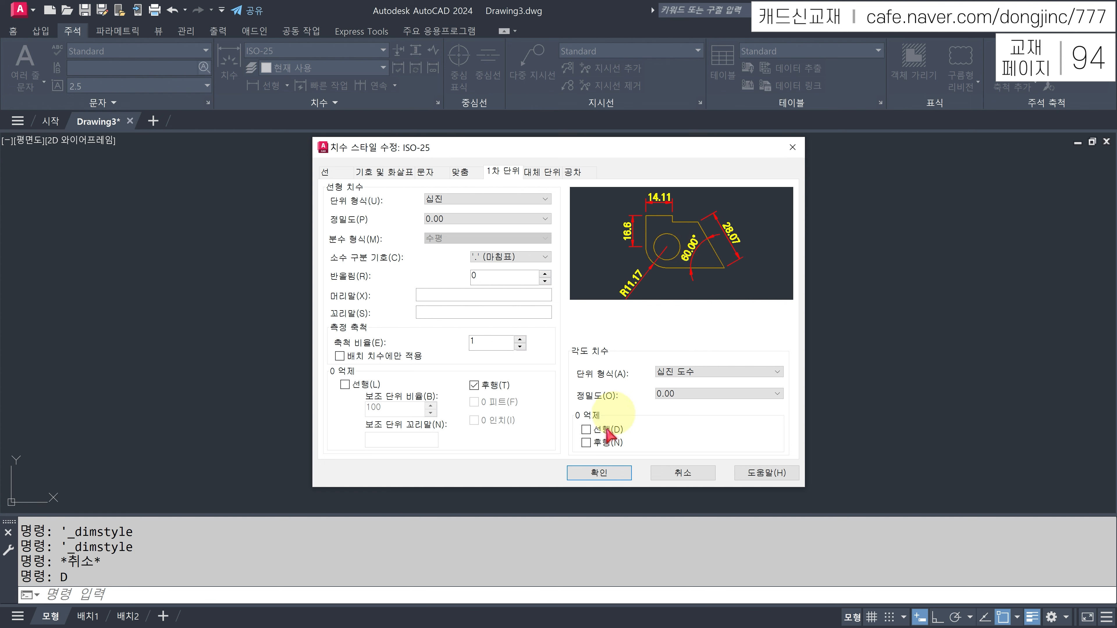
click(587, 443)
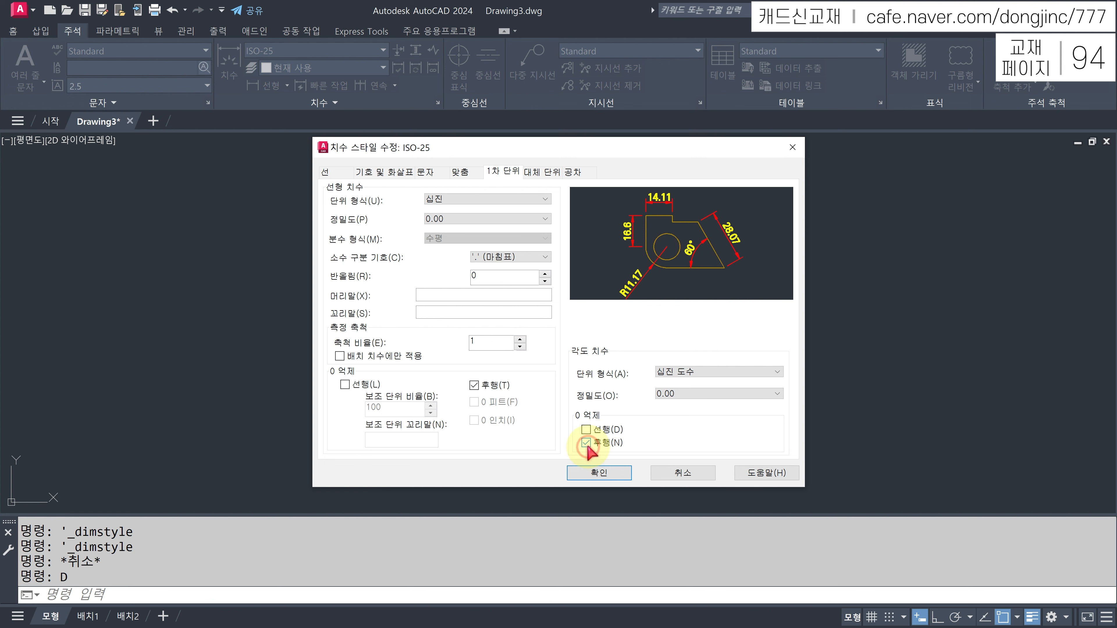
click(603, 474)
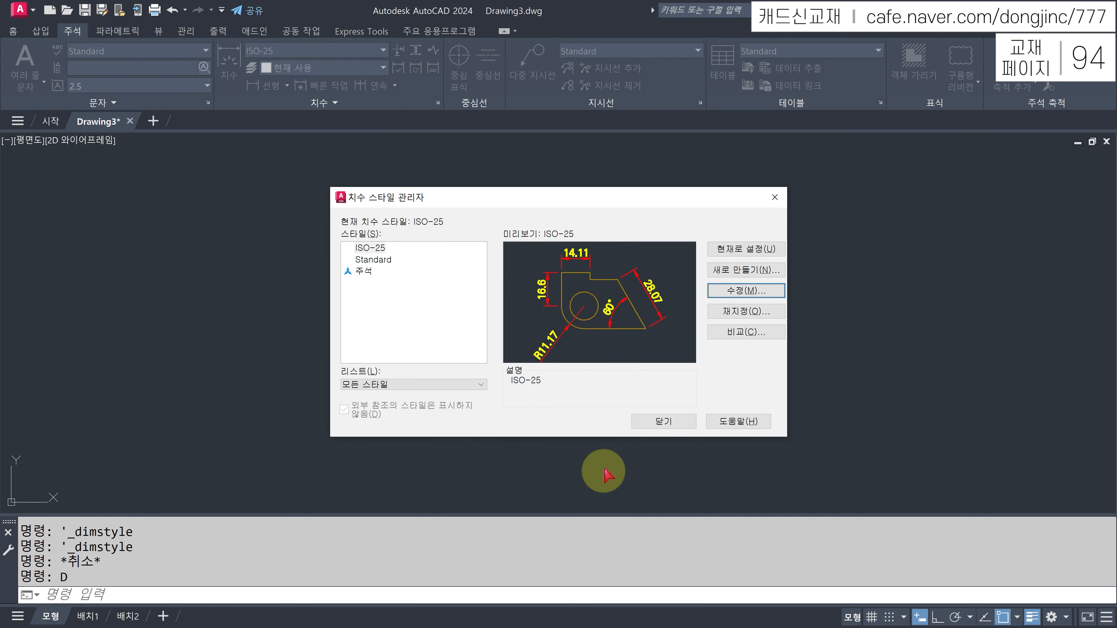
click(662, 423)
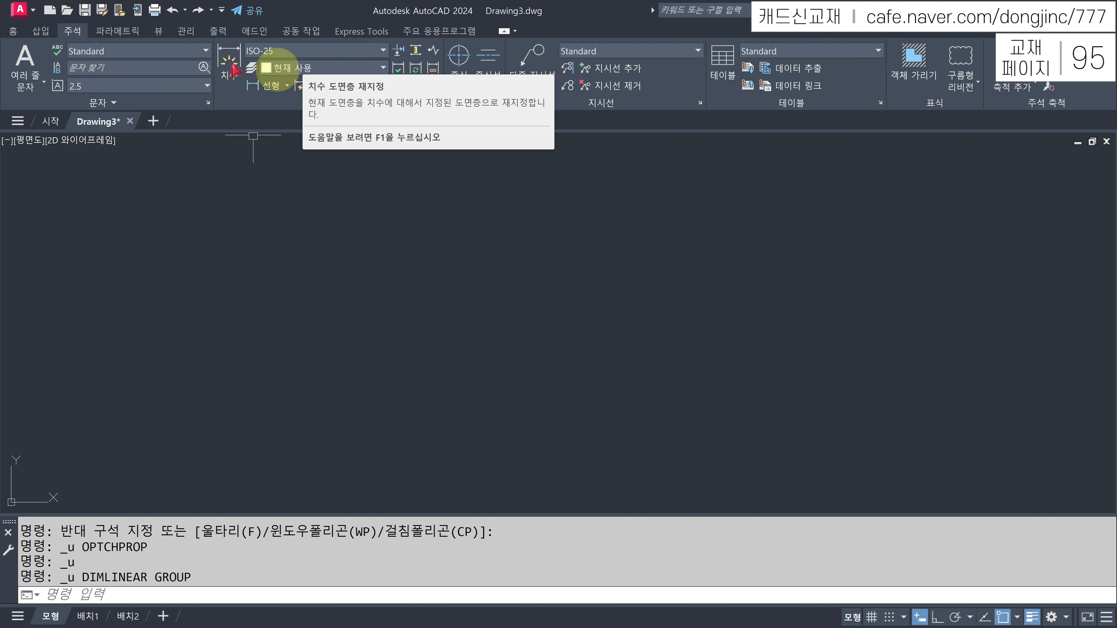
- Set the dimension layer override to 7. 치수선 for new dimensions
click(13, 31)
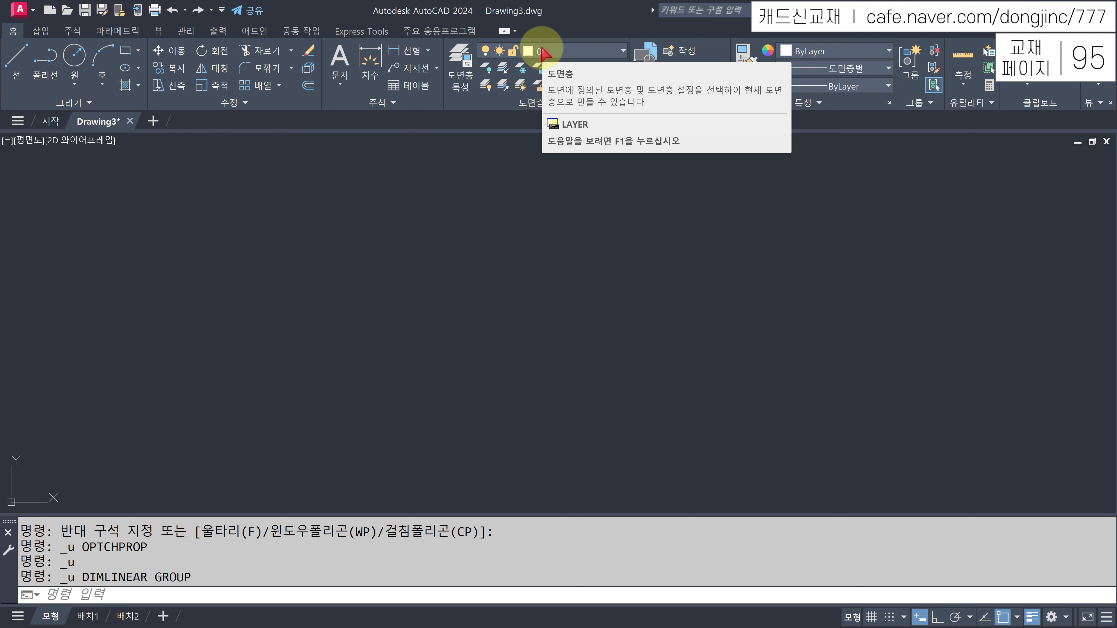
click(582, 52)
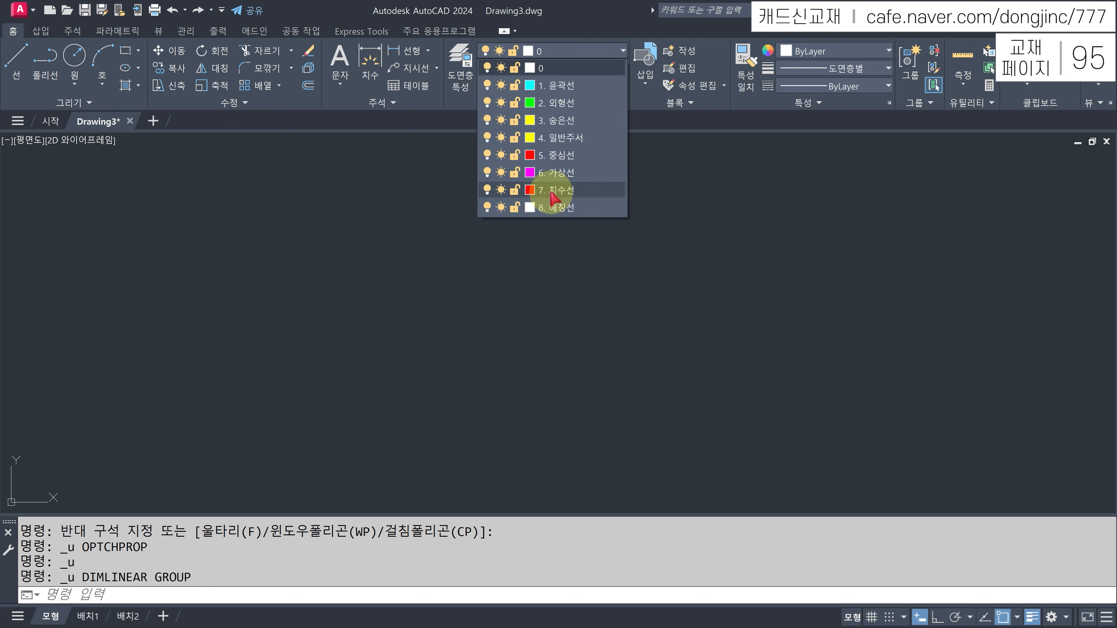
click(561, 20)
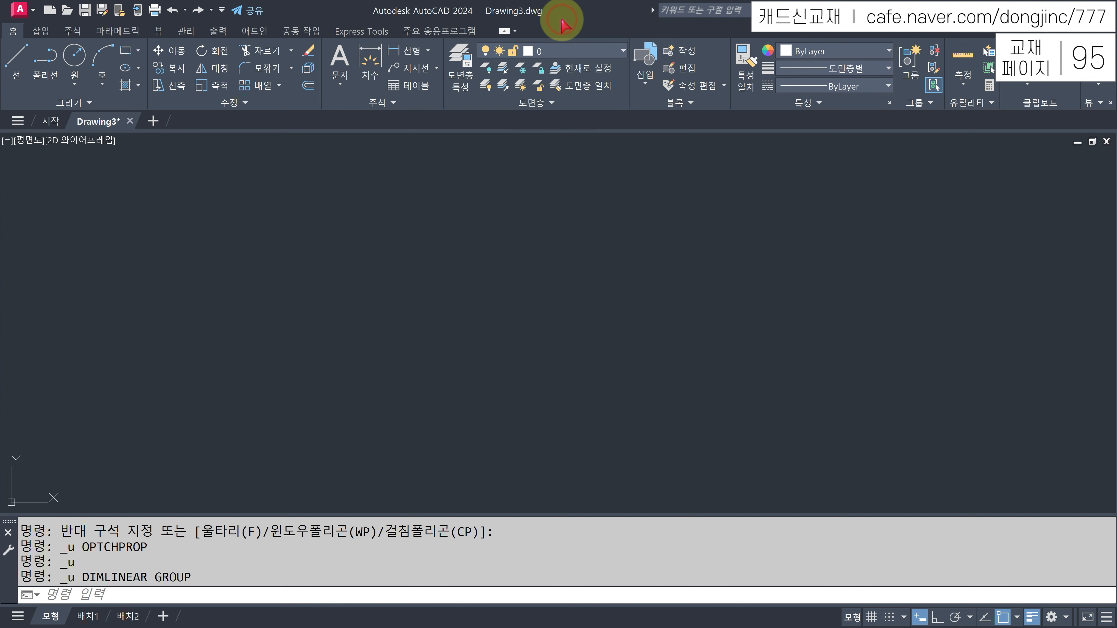
click(71, 32)
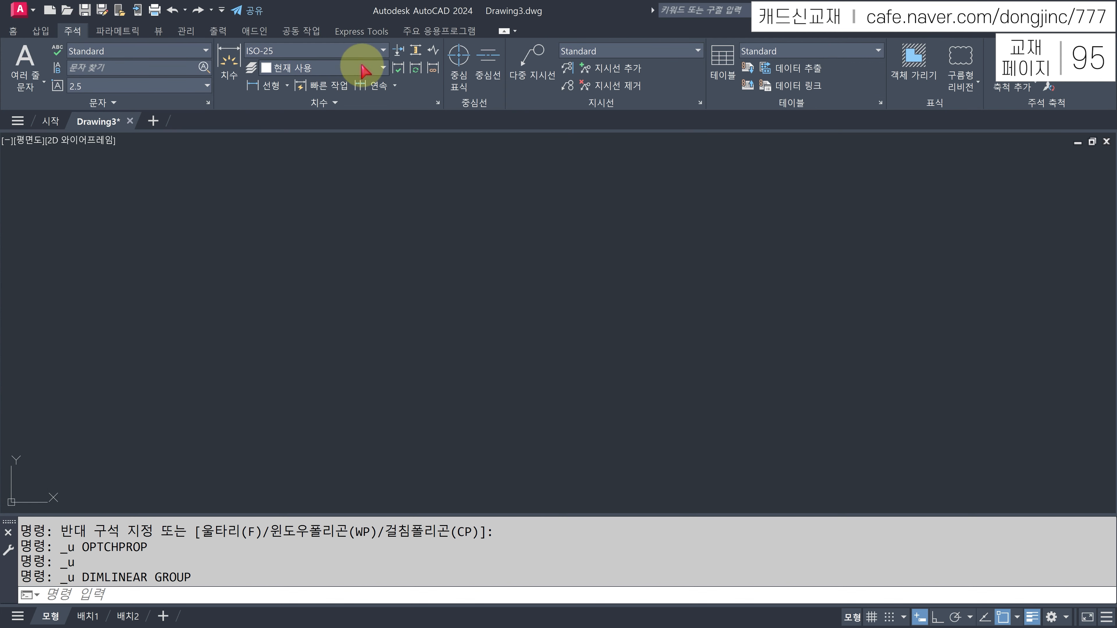
click(363, 69)
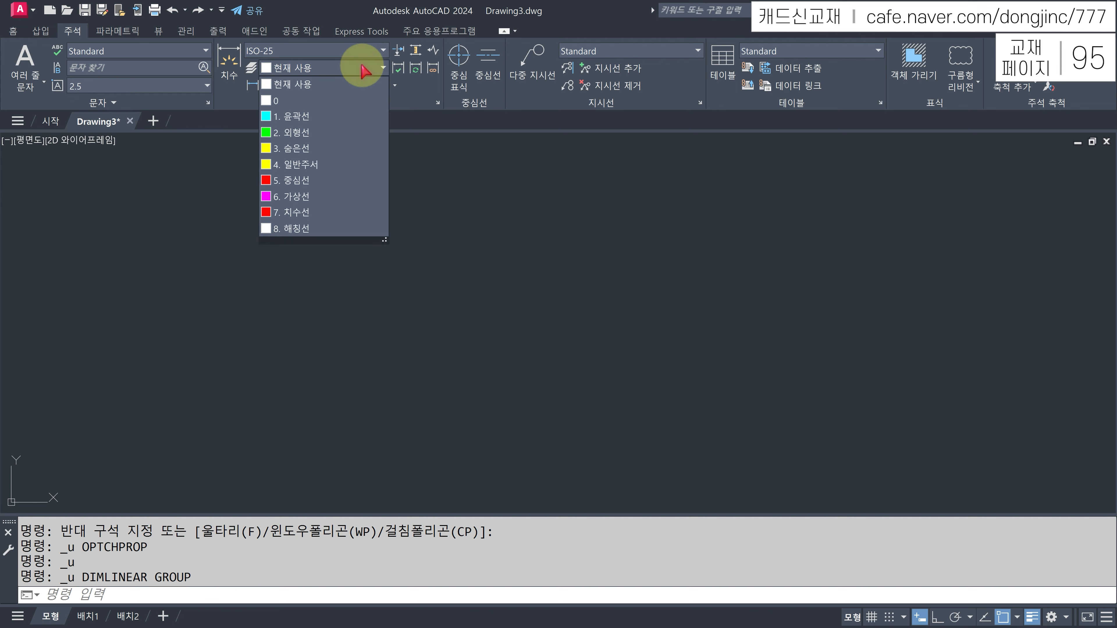
click(297, 214)
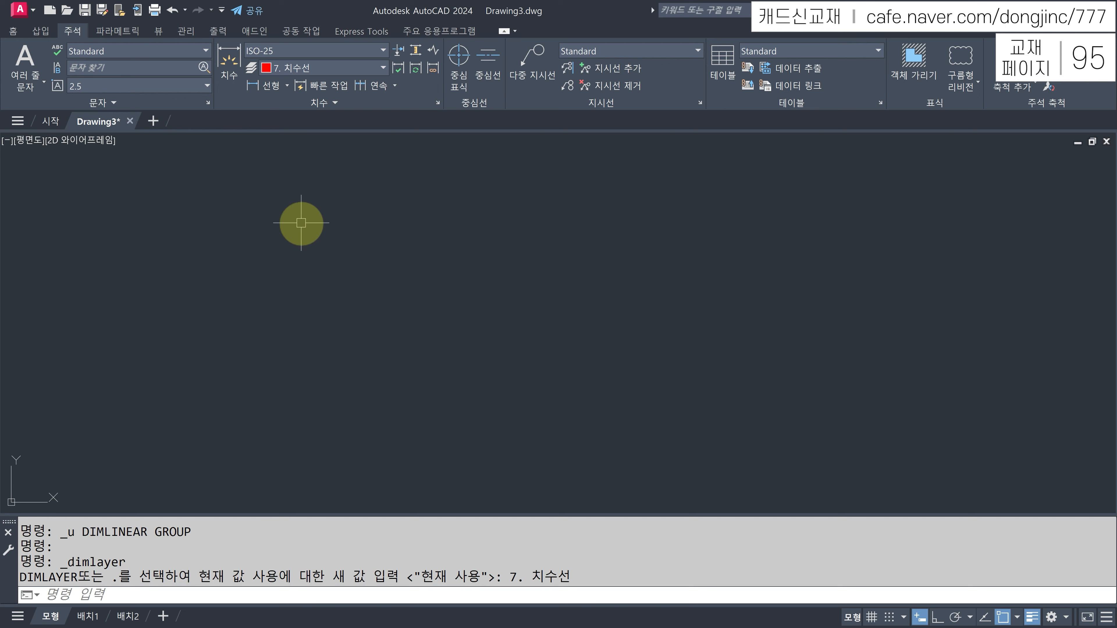
click(264, 86)
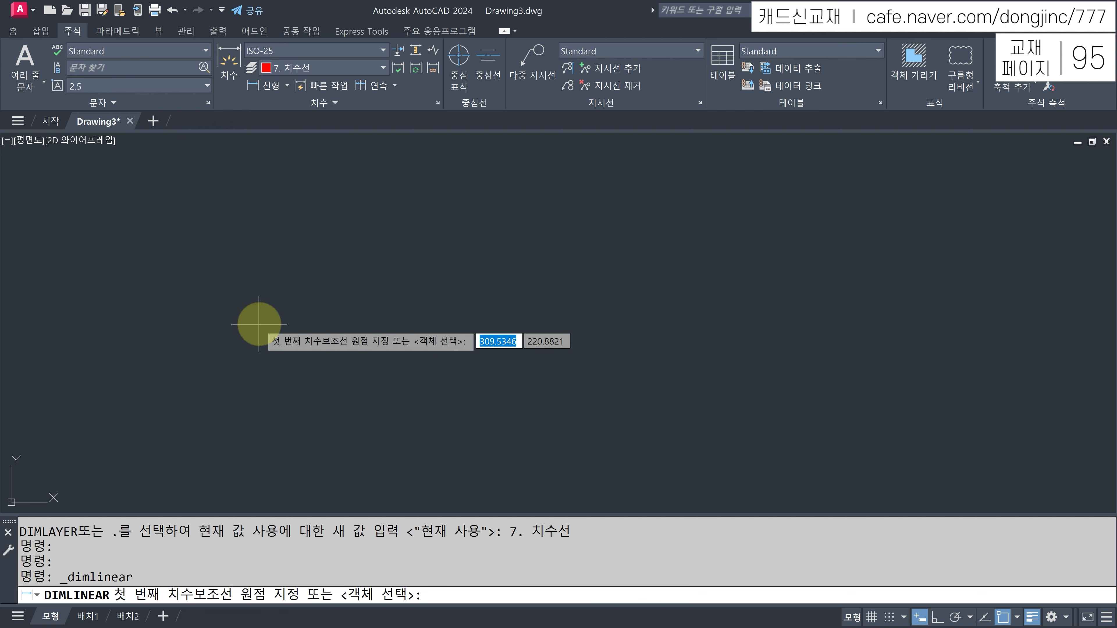
- Draw a 37.58 linear test dimension and check which layer it landed on
click(258, 324)
click(359, 325)
click(354, 269)
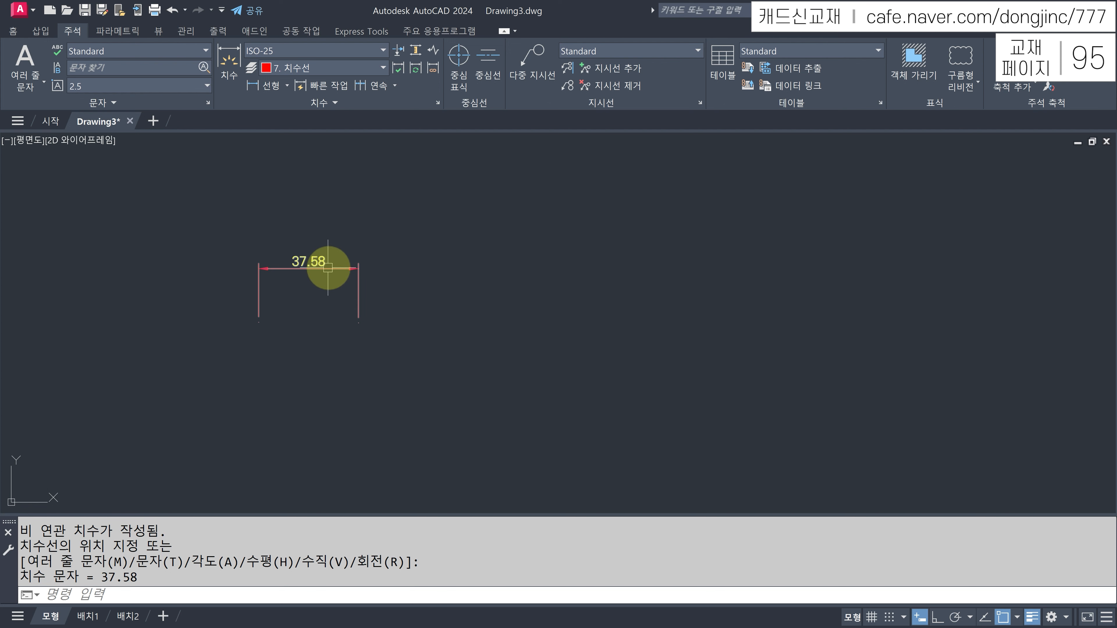
click(328, 268)
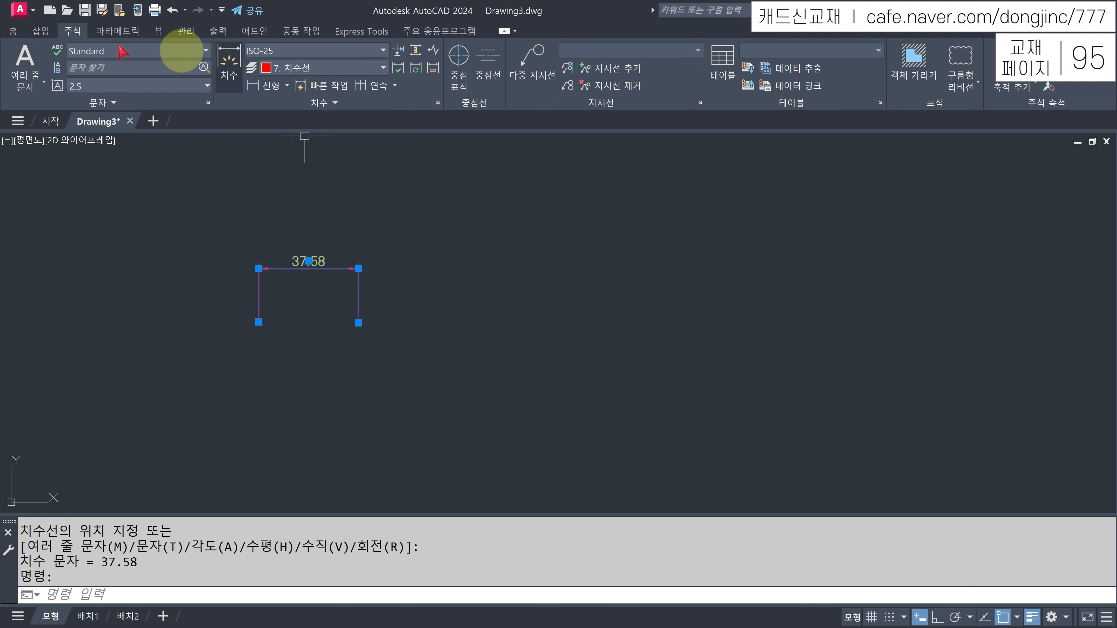
click(15, 30)
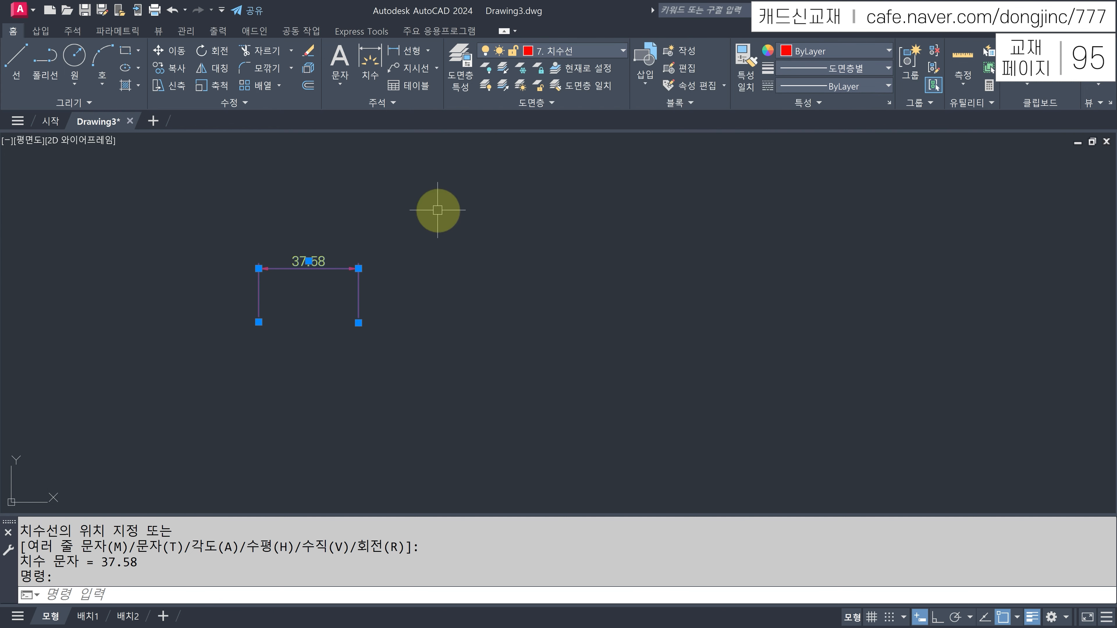
key(Escape)
click(72, 31)
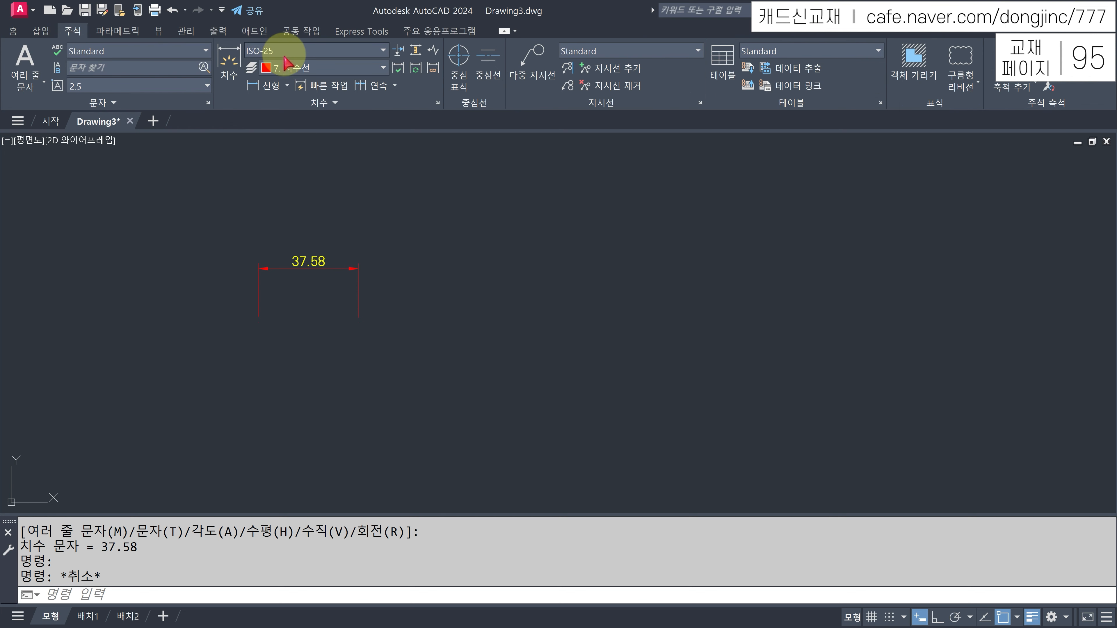
- Switch the dimension layer override to 1. 윤곽선 and draw a 47.45 linear dimension
click(288, 73)
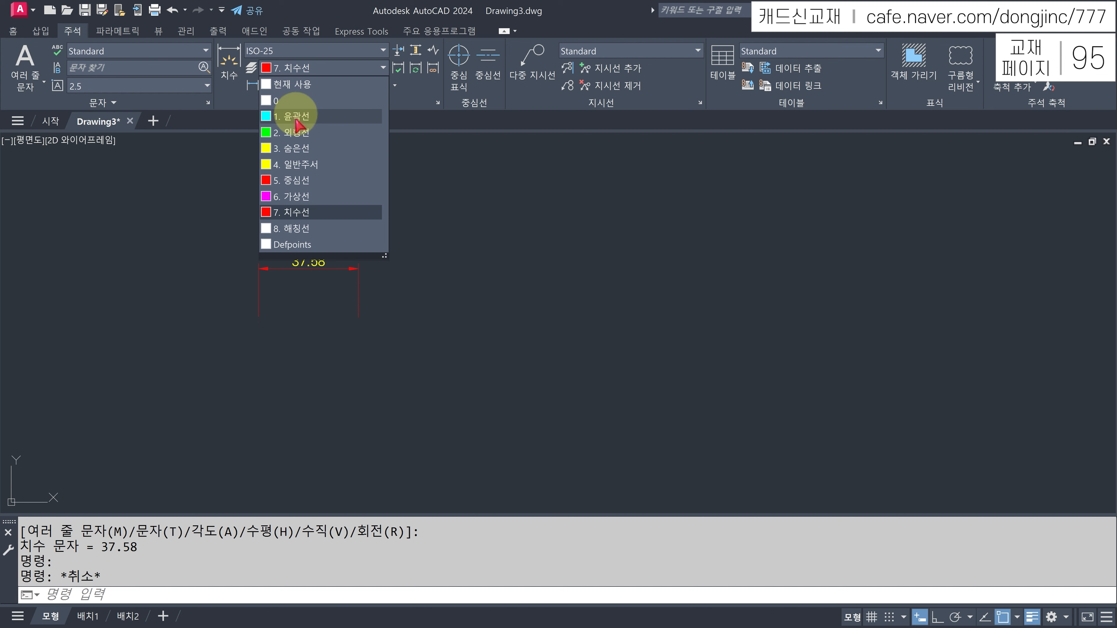
click(297, 118)
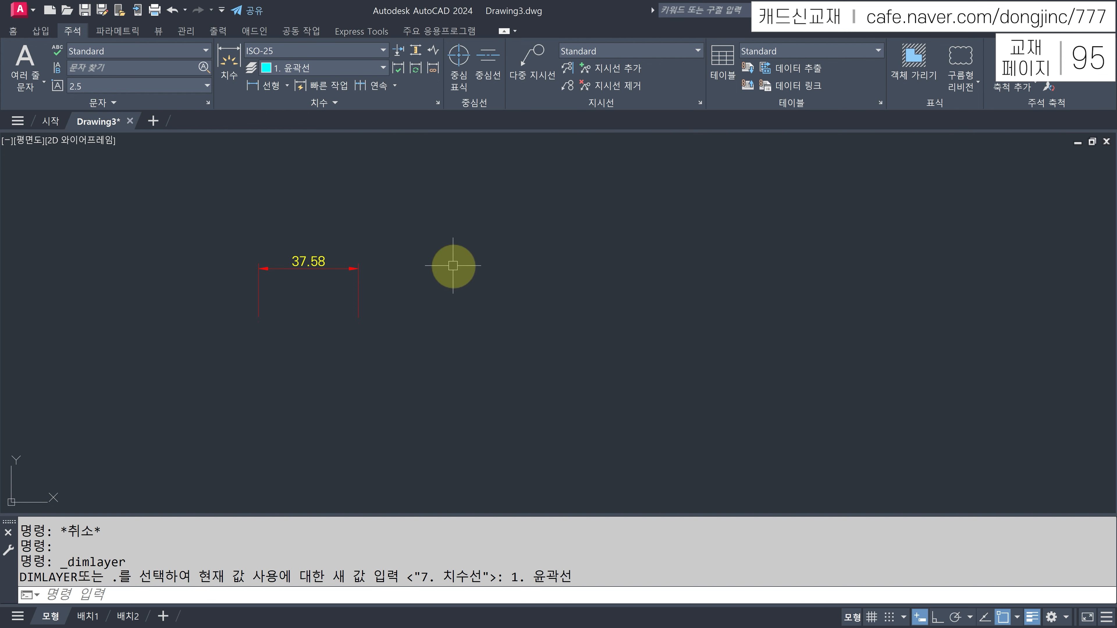
click(262, 86)
click(498, 299)
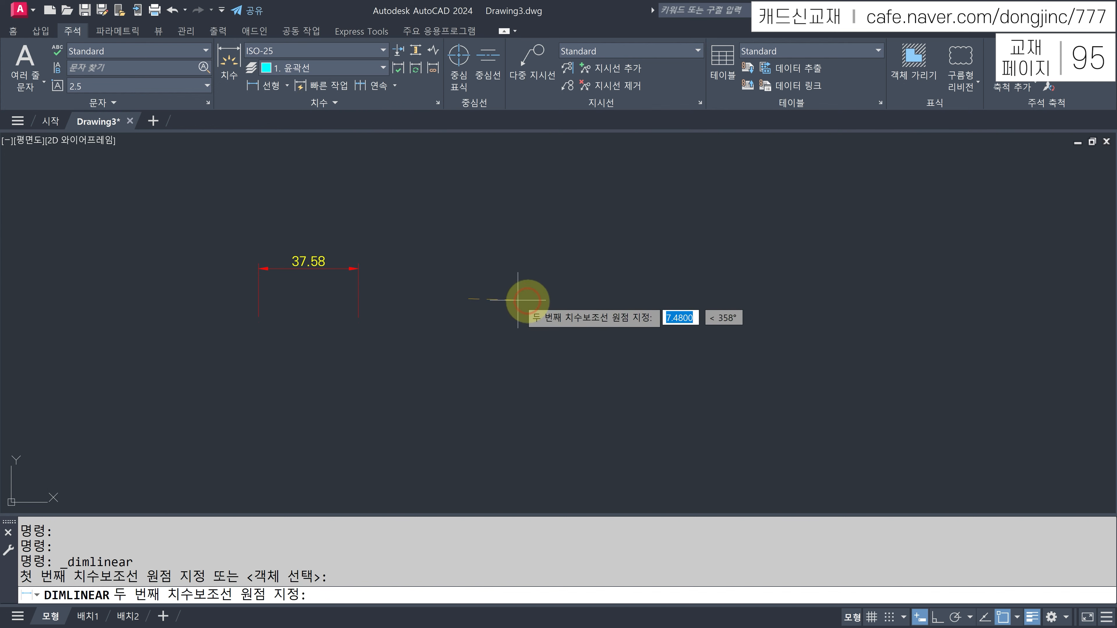
click(594, 299)
click(614, 256)
key(Escape)
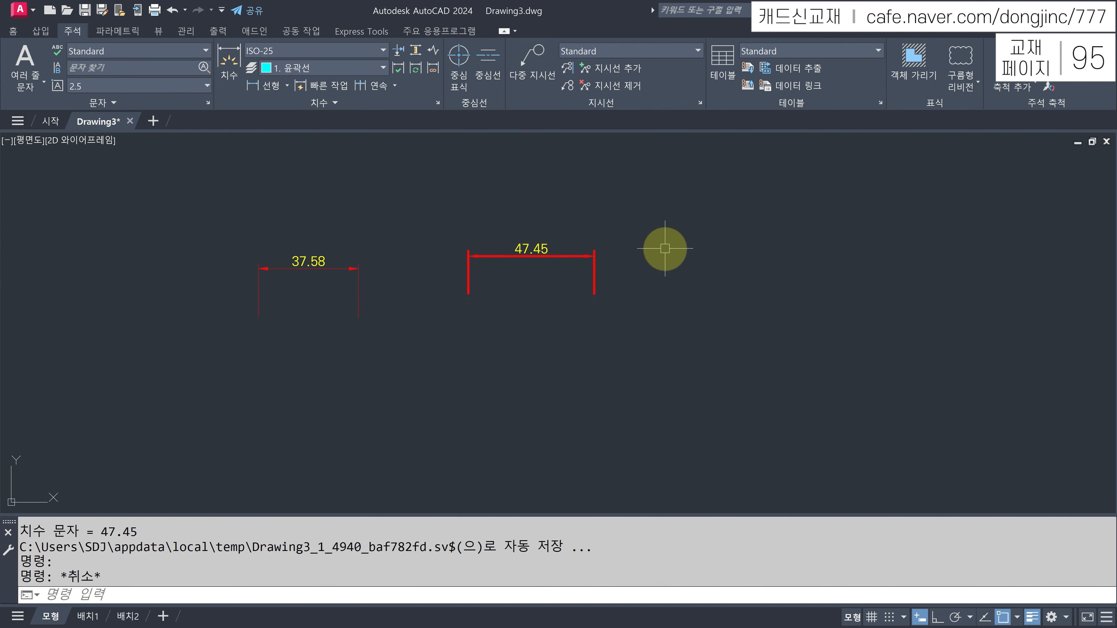
click(534, 253)
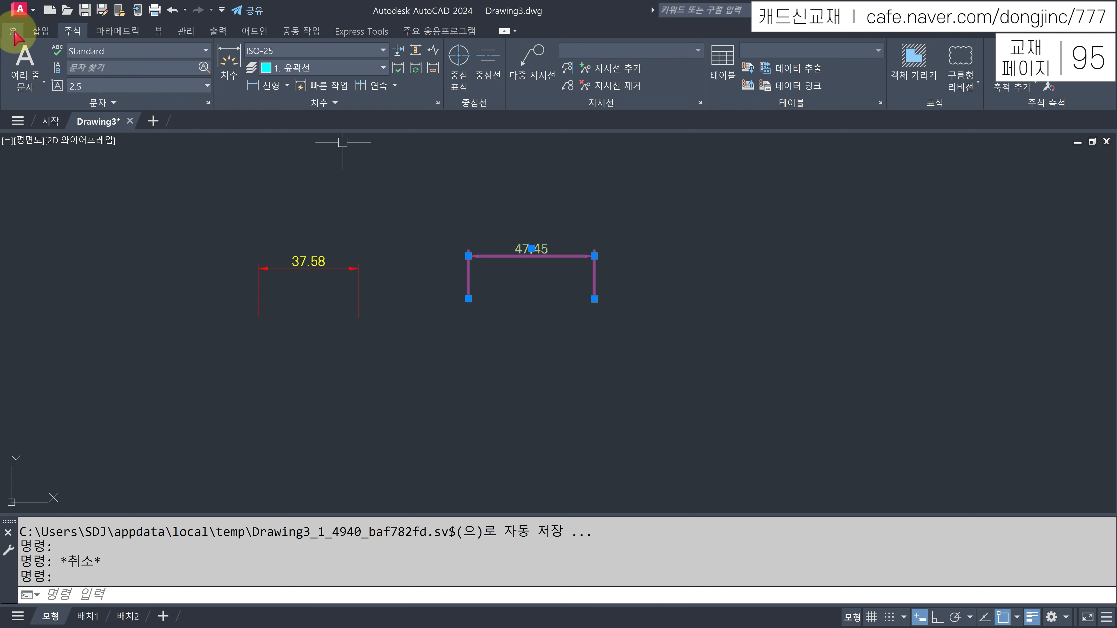
- Move the 47.45 dimension onto layer 7. 치수선
click(13, 31)
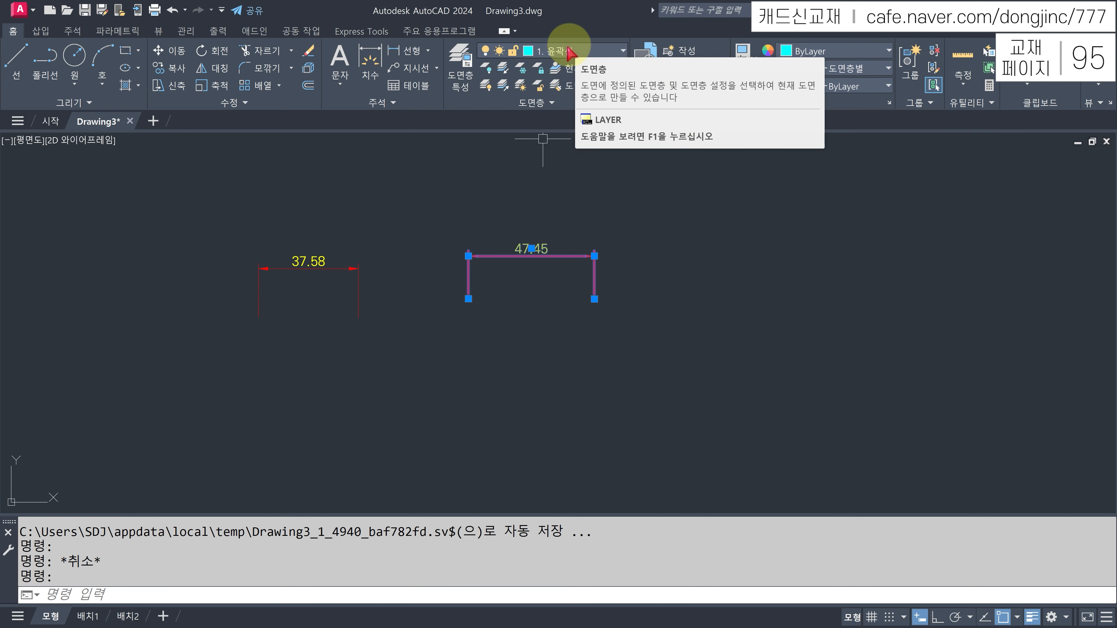
click(606, 51)
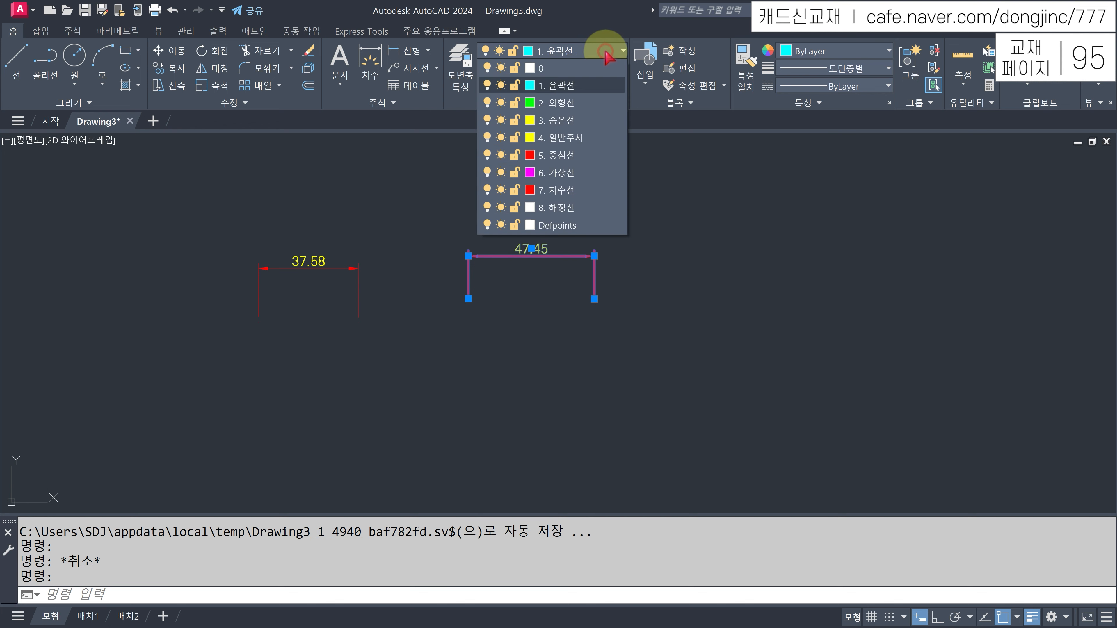
click(563, 193)
key(Escape)
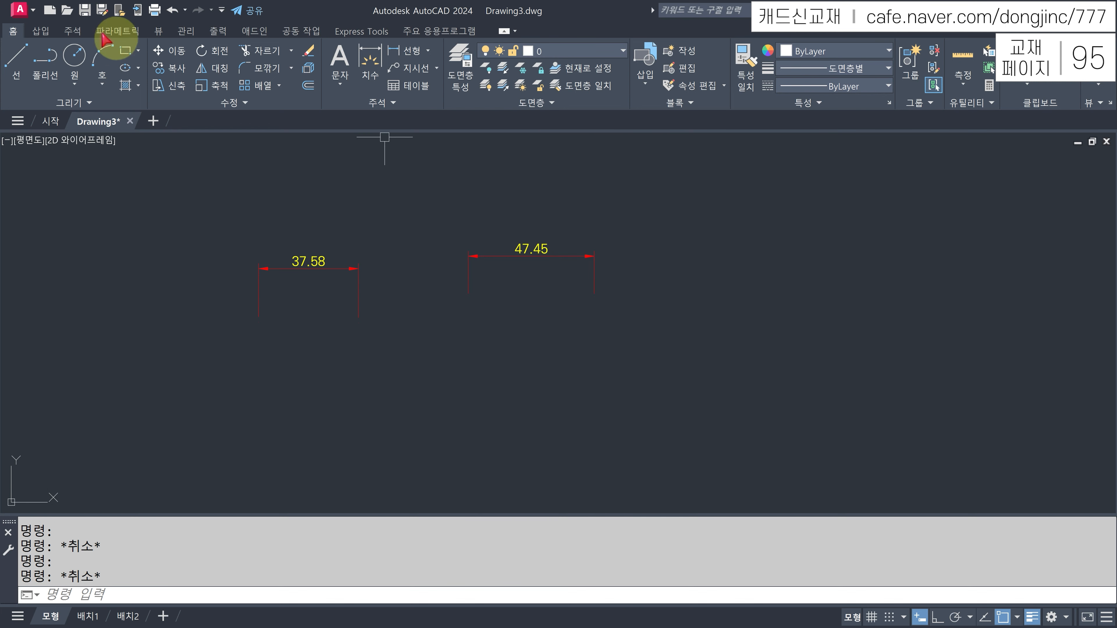
- Set the dimension layer override back to 7. 치수선 and select both test dimensions
click(72, 31)
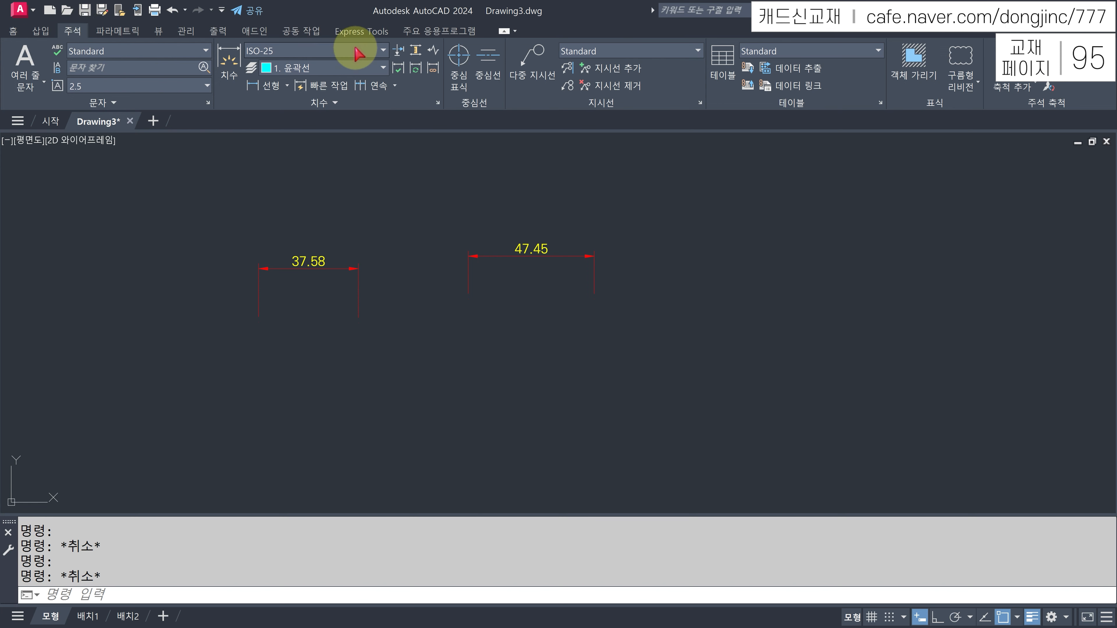
click(362, 69)
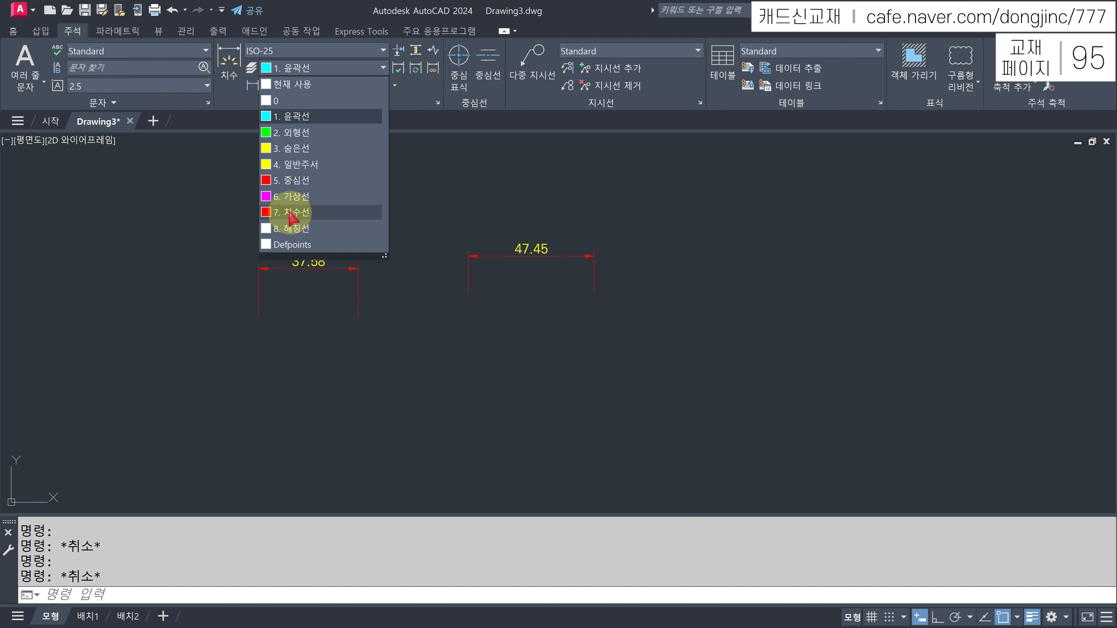
click(295, 213)
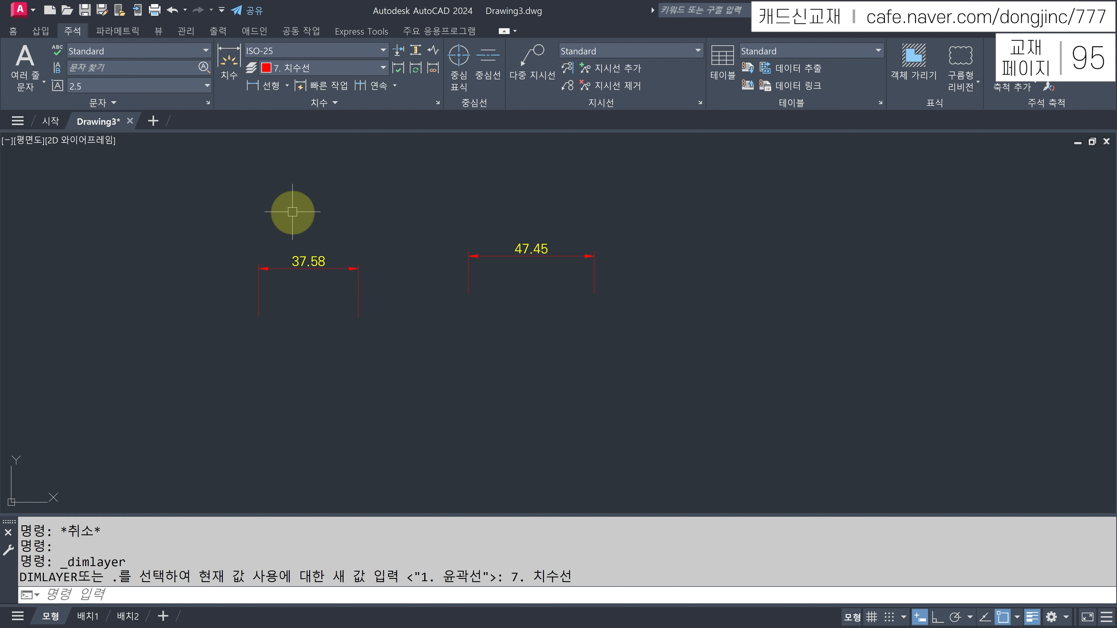
key(Escape)
click(315, 261)
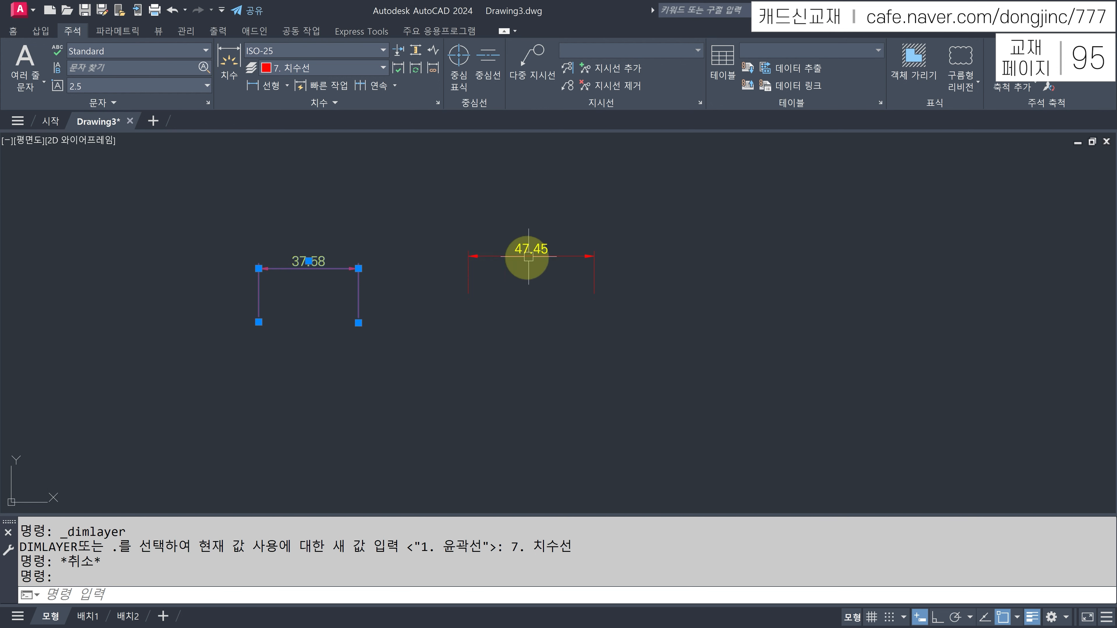
click(545, 252)
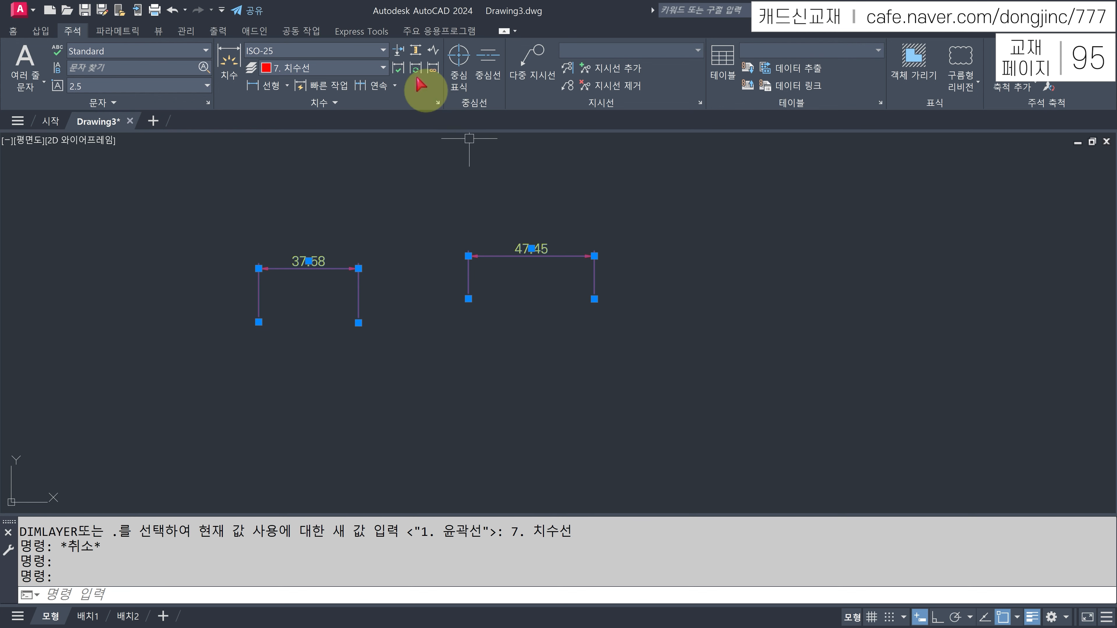
- Try the Standard dimension style on both dimensions, then switch them back to ISO-25
click(384, 50)
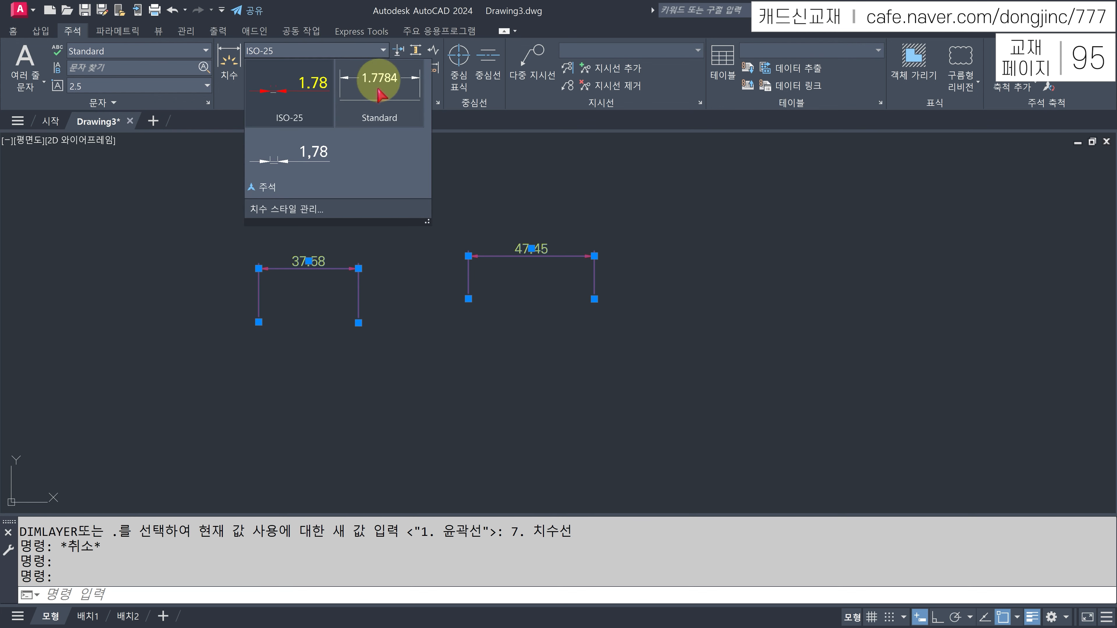
click(379, 93)
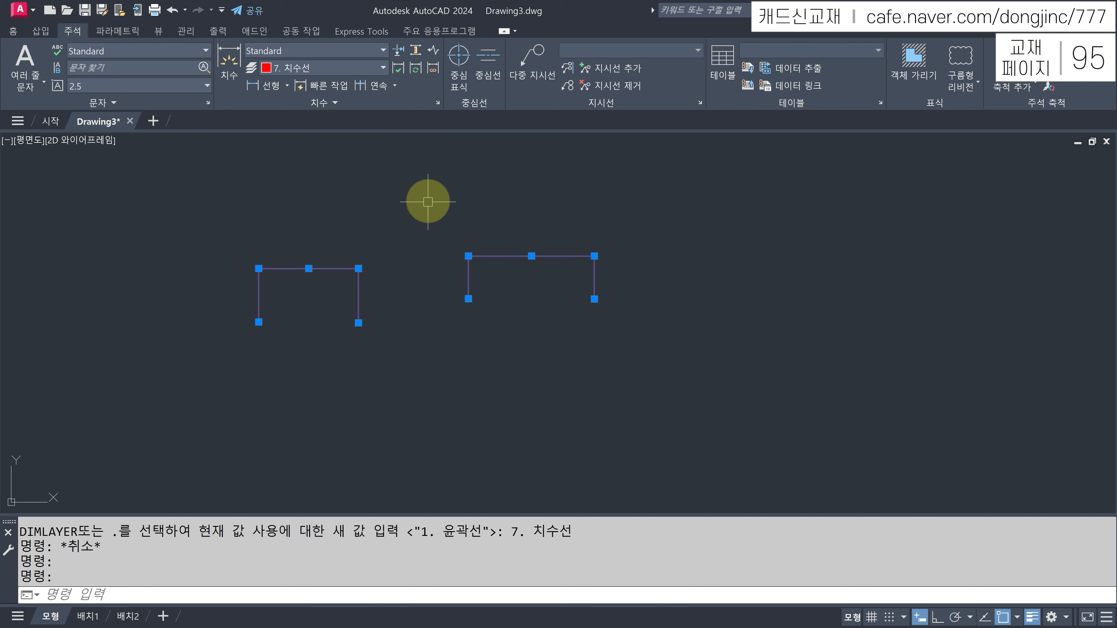
click(370, 51)
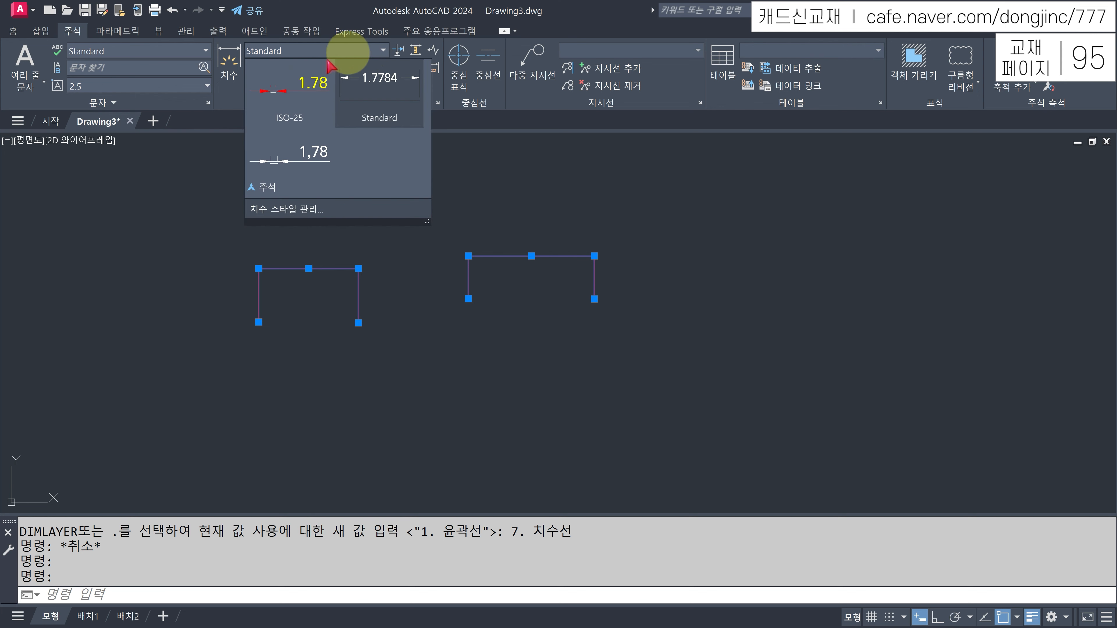
click(301, 87)
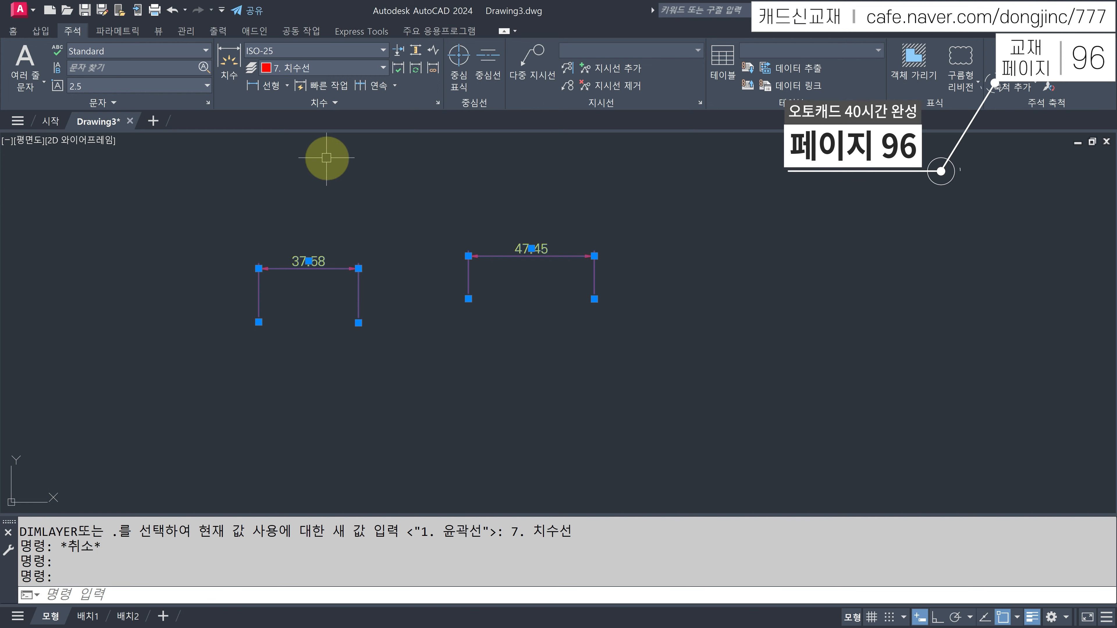
- Deselect the dimensions and open the Dimension Style Manager with D
key(Escape)
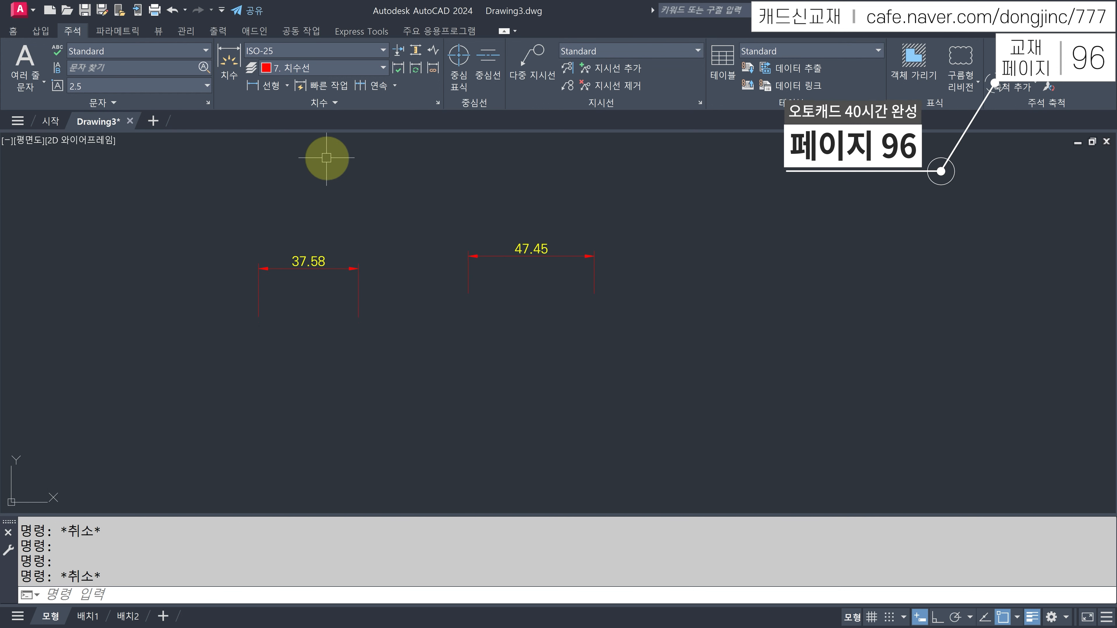
text(d)
key(Return)
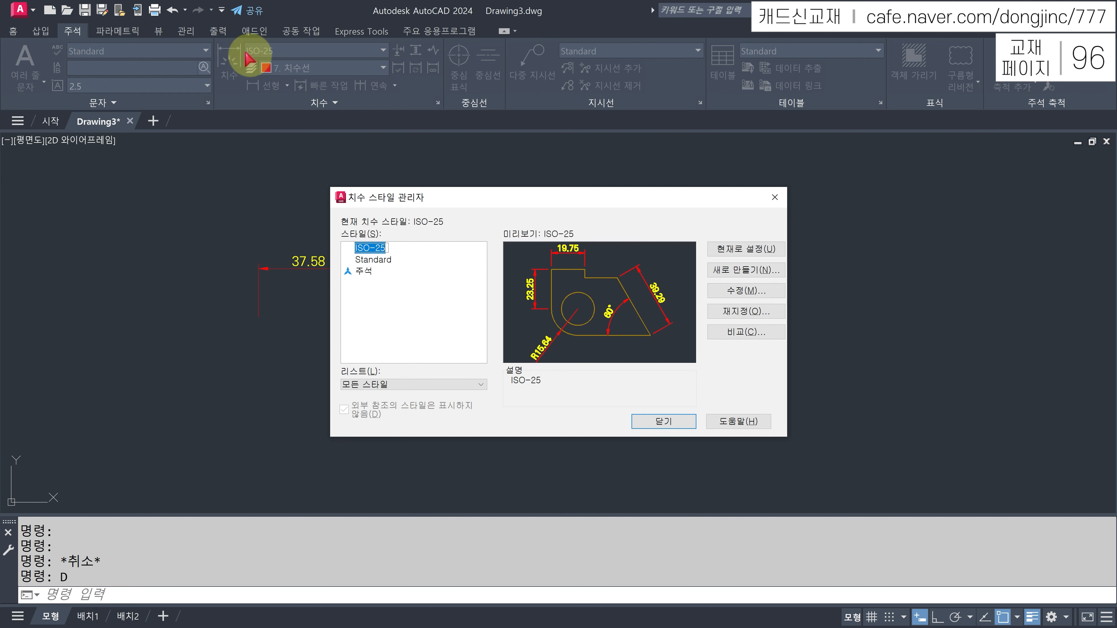
- Create a new dimension style 사본 ISO-25 as an unchanged copy of ISO-25
click(431, 285)
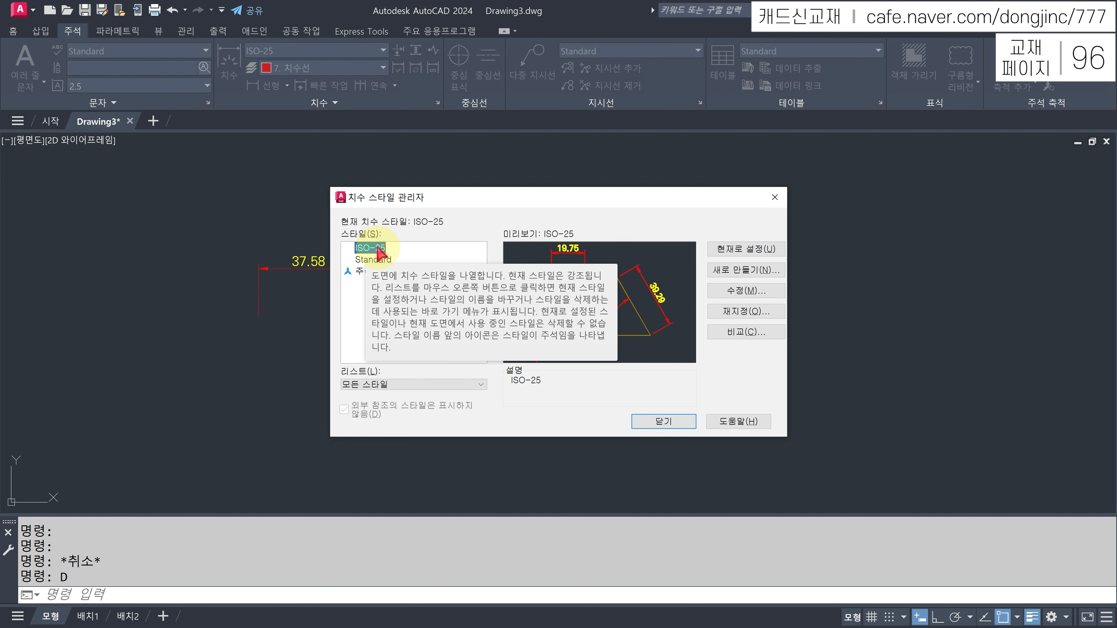
click(747, 271)
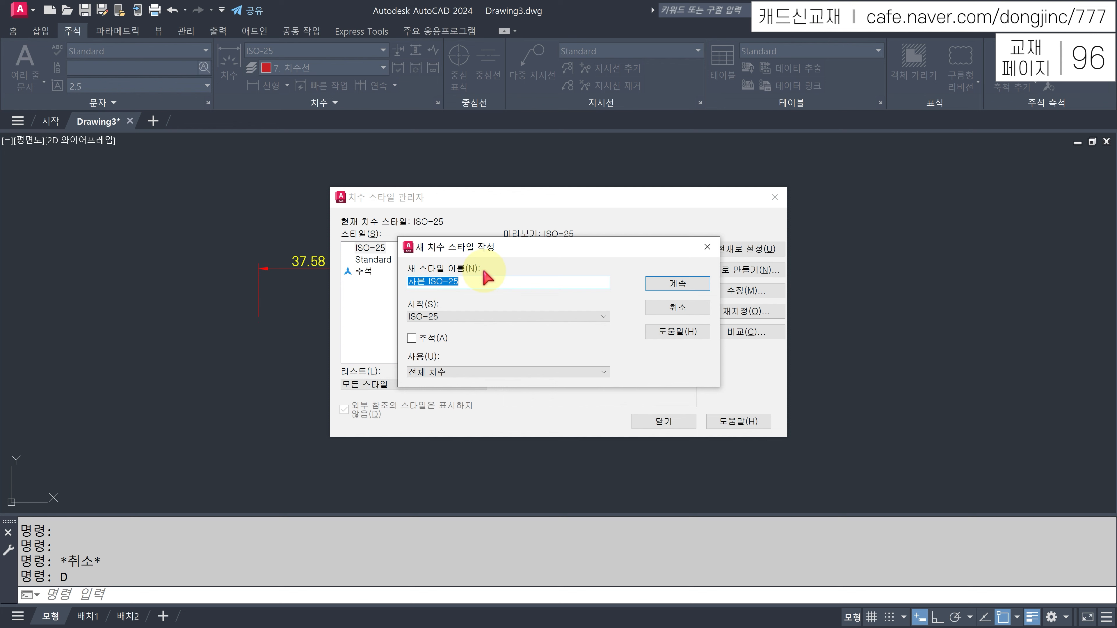
click(681, 288)
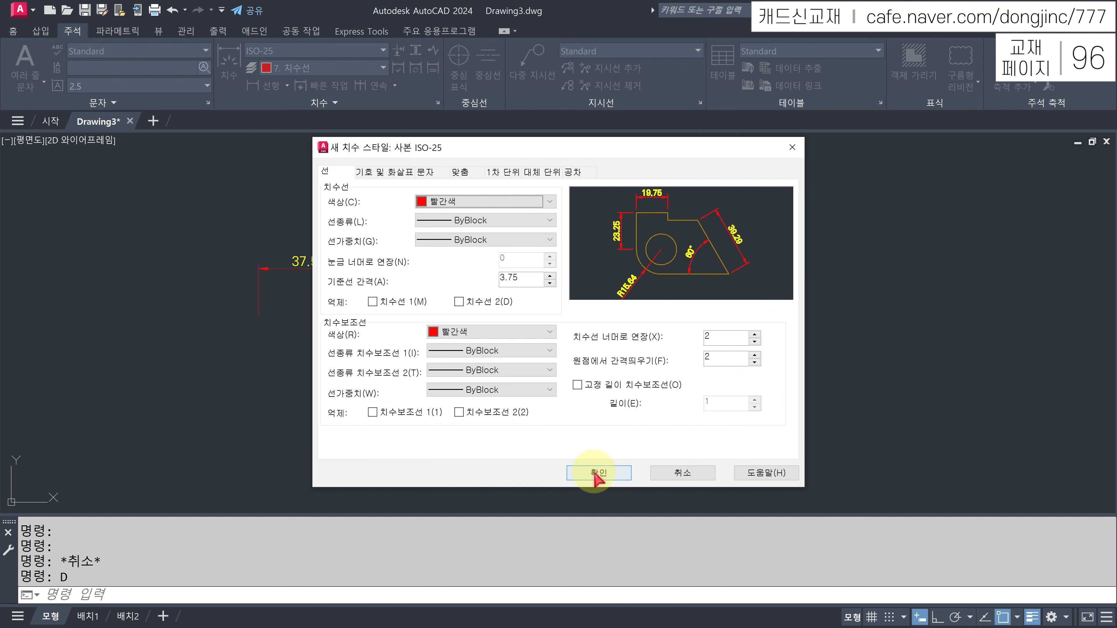
click(598, 473)
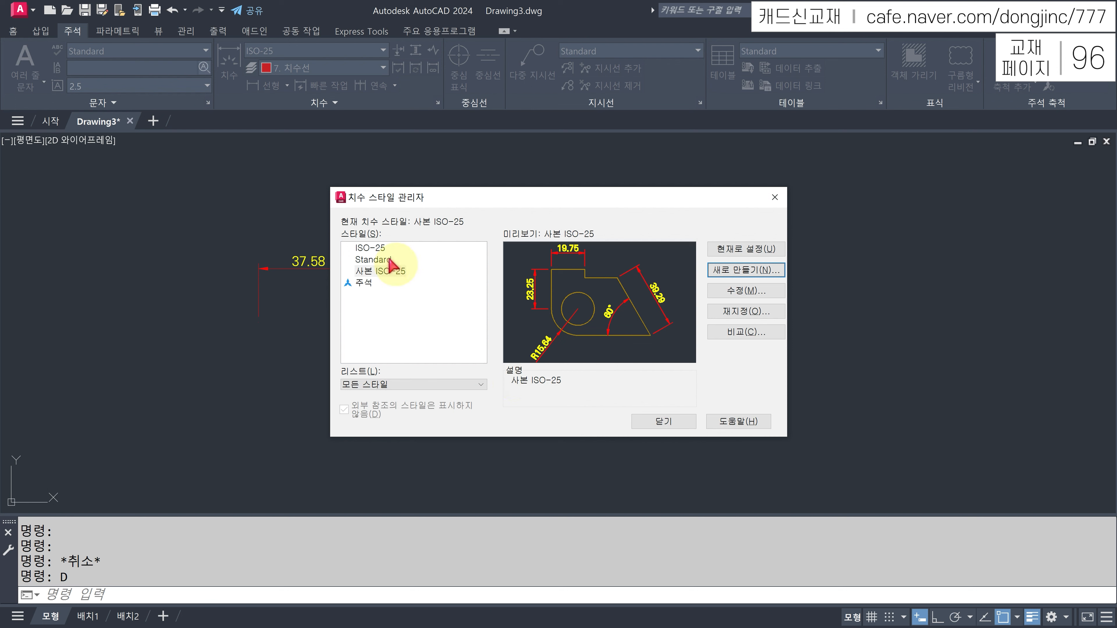
- Attempt to delete 사본 ISO-25 and dismiss the cannot-delete message
click(371, 249)
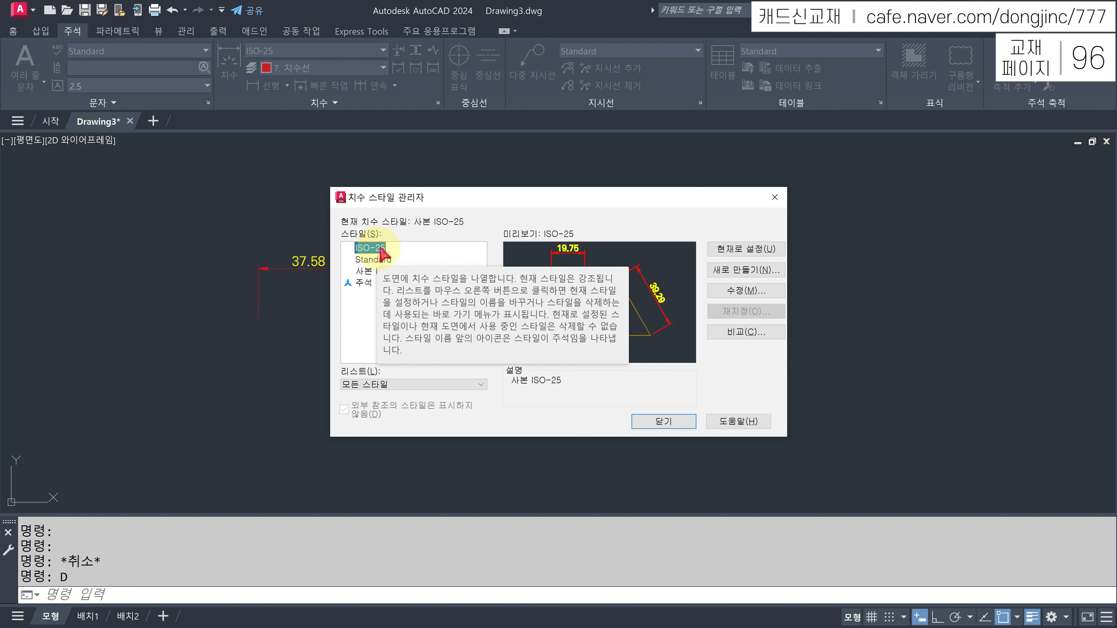
click(371, 271)
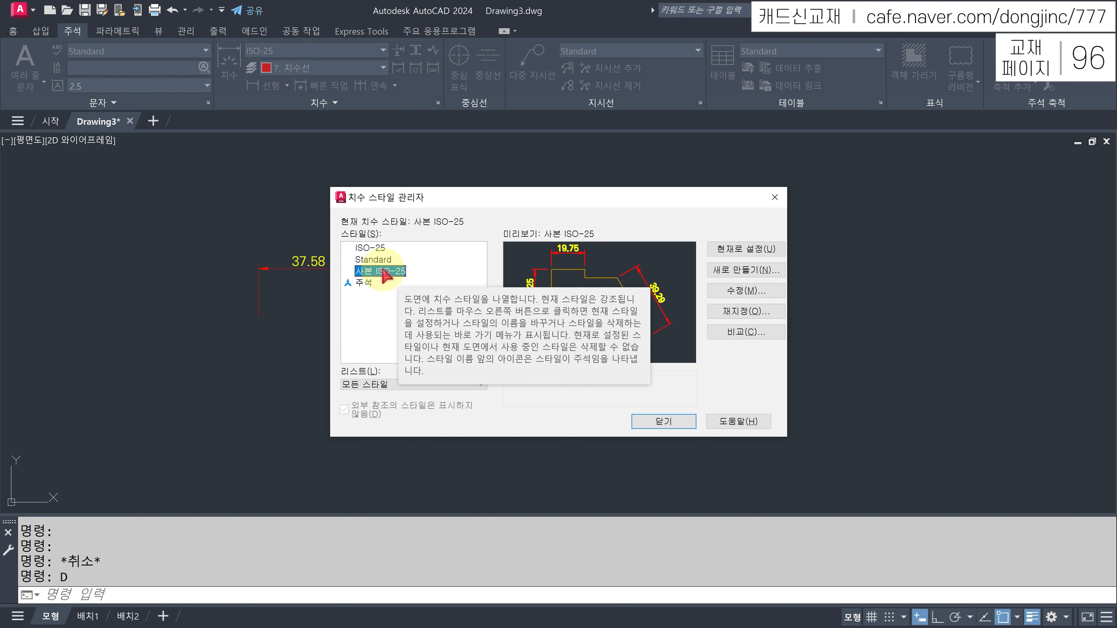
right_click(398, 277)
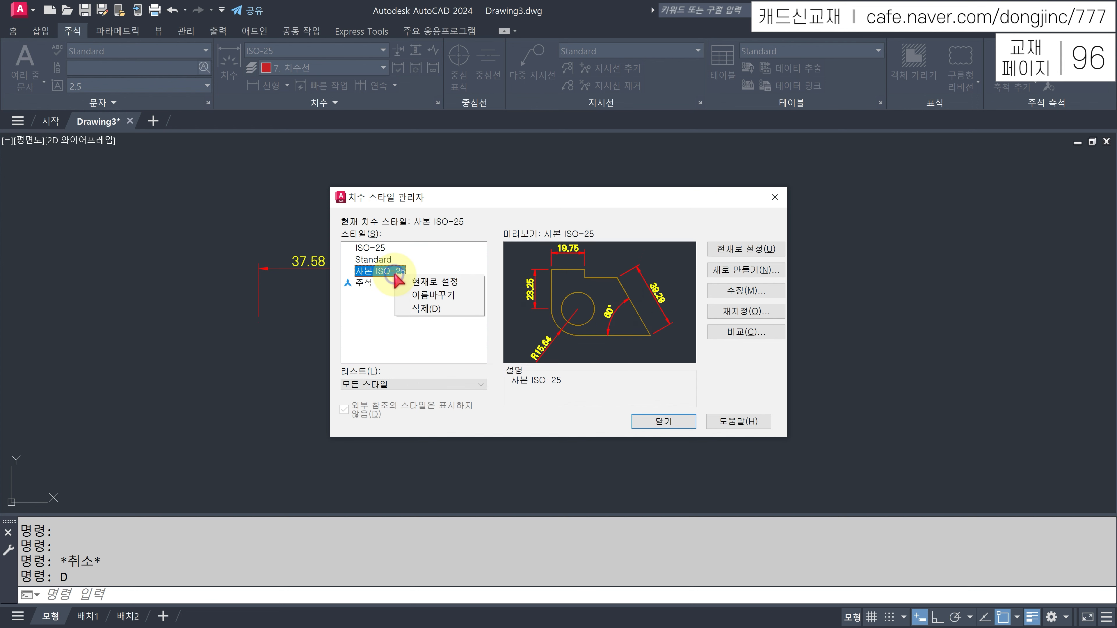
click(426, 309)
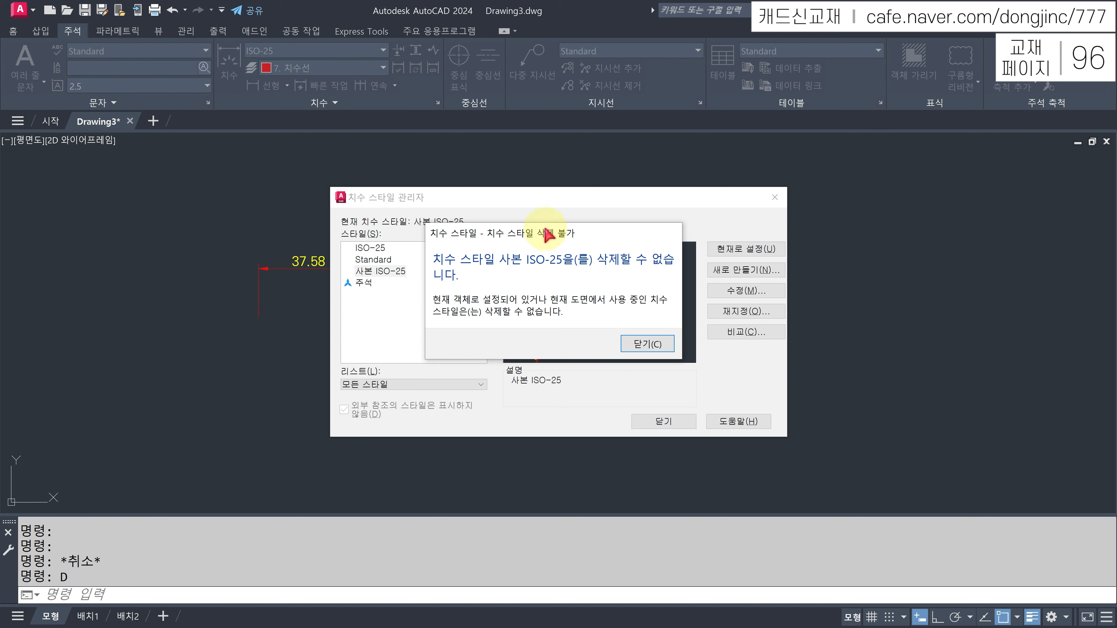
drag(548, 233, 546, 258)
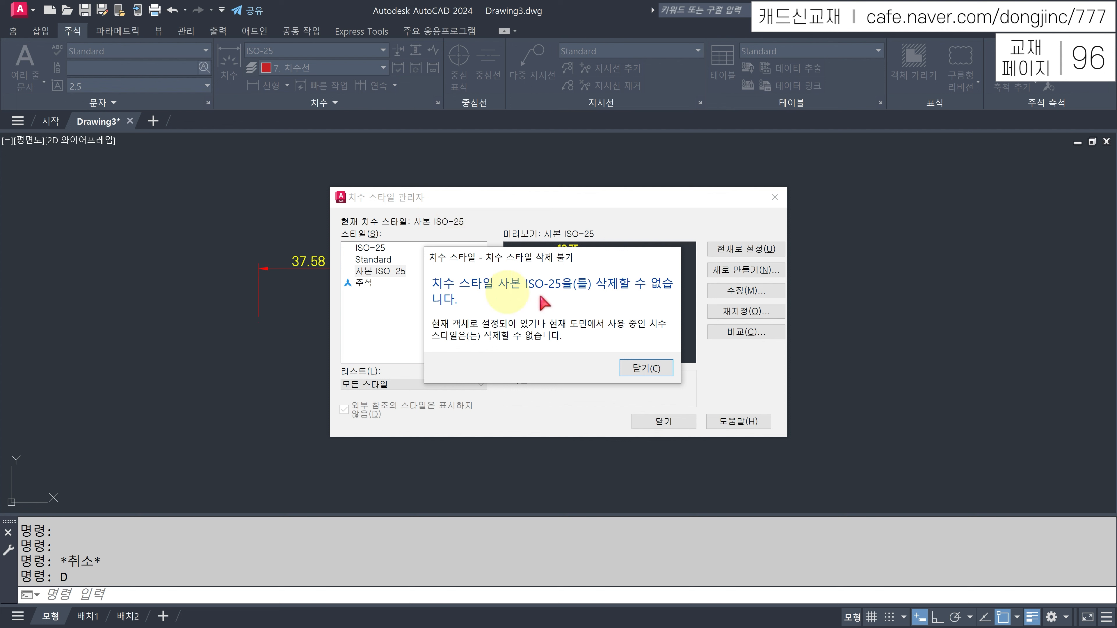
click(657, 370)
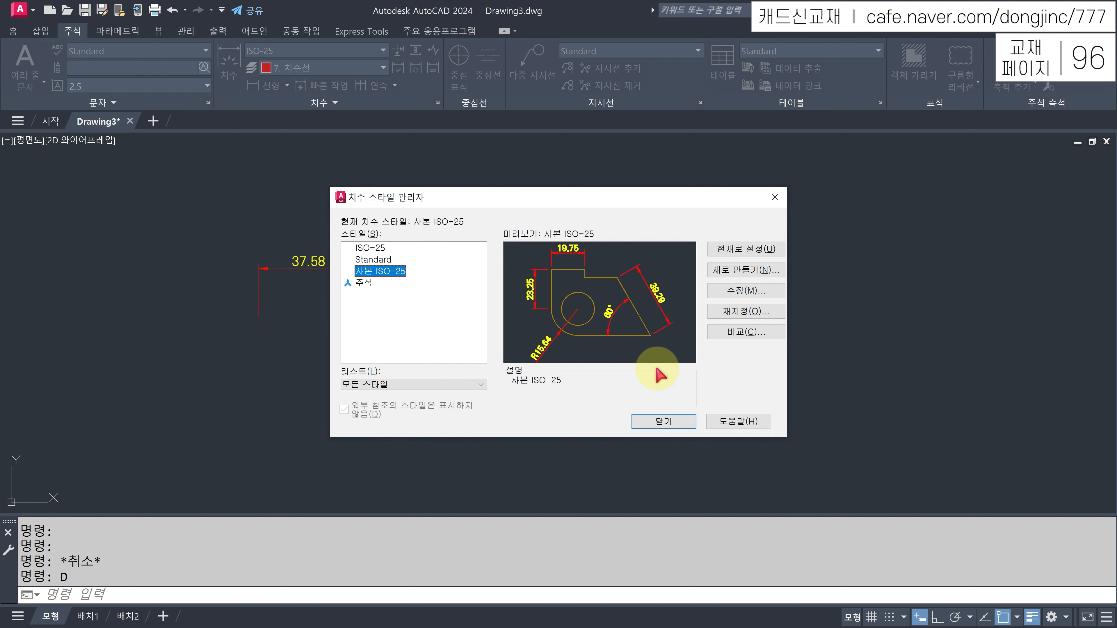
- Set ISO-25 current, delete 사본 ISO-25, close the manager, and select both dimensions
click(369, 248)
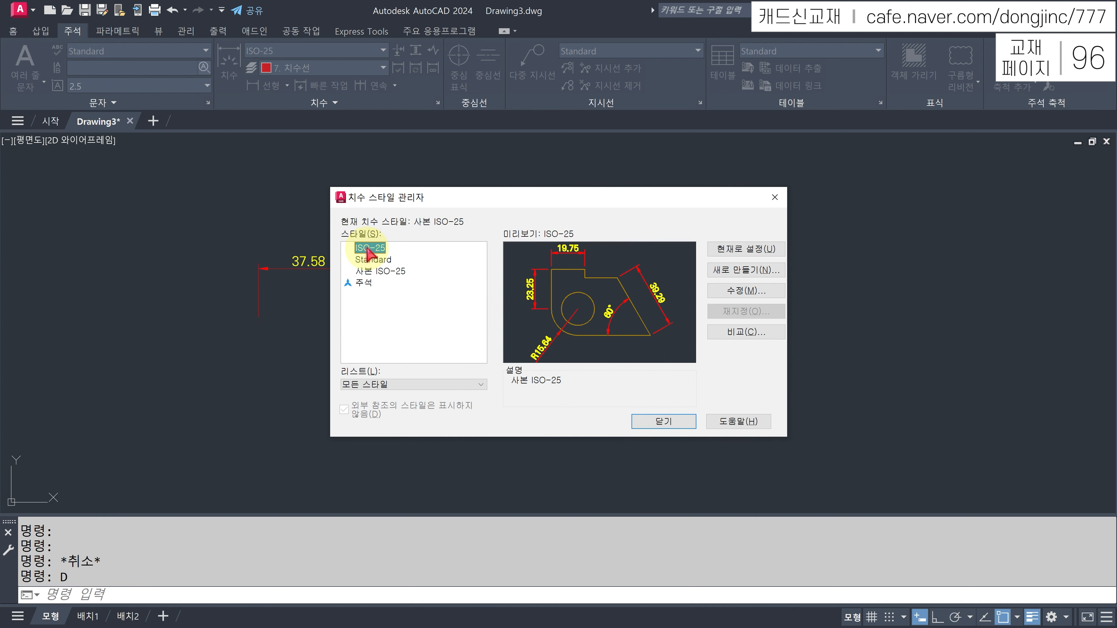
click(746, 249)
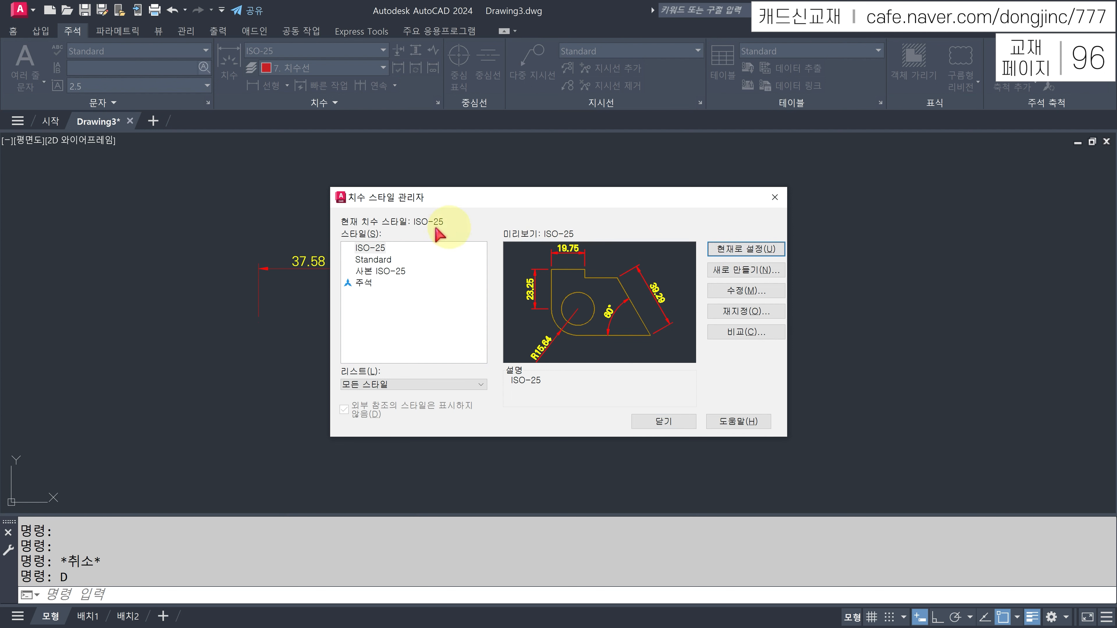
right_click(389, 277)
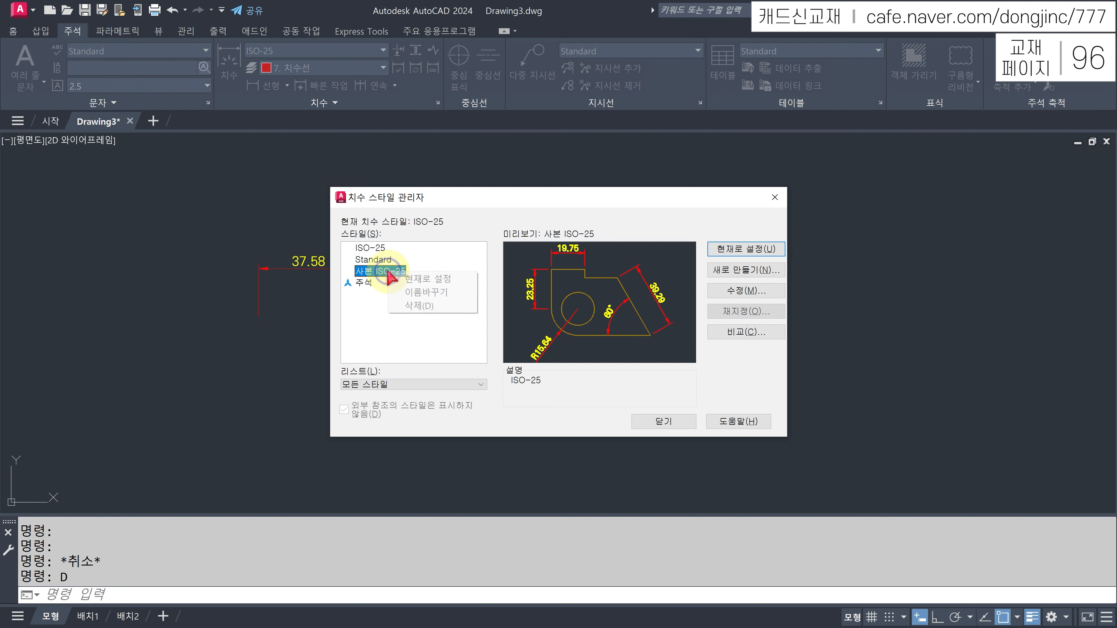
click(426, 308)
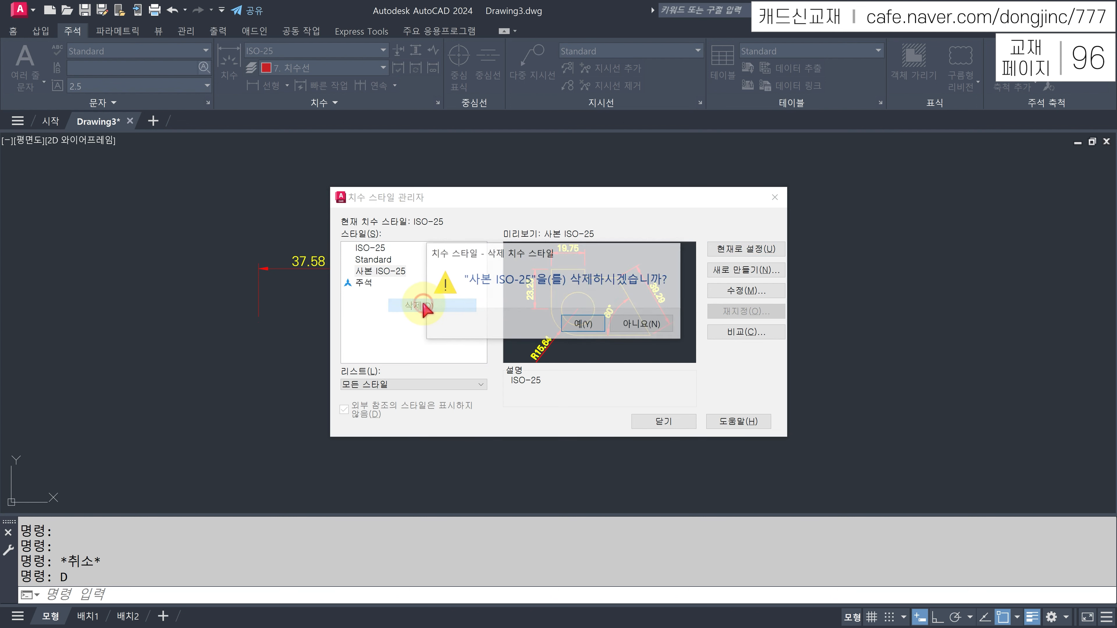
click(580, 325)
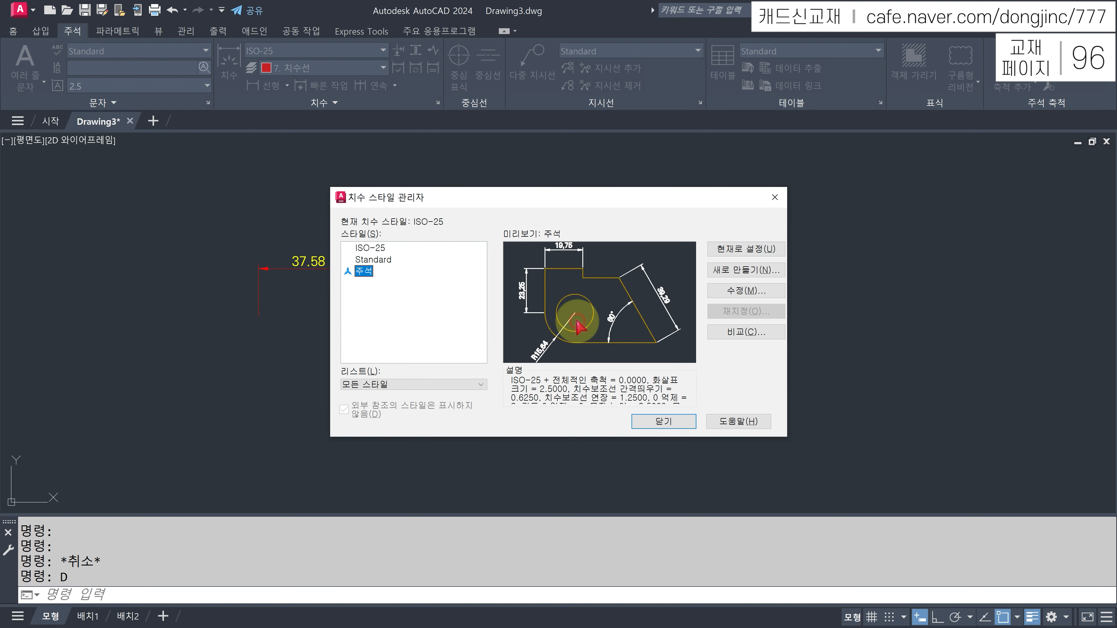
click(369, 248)
click(670, 425)
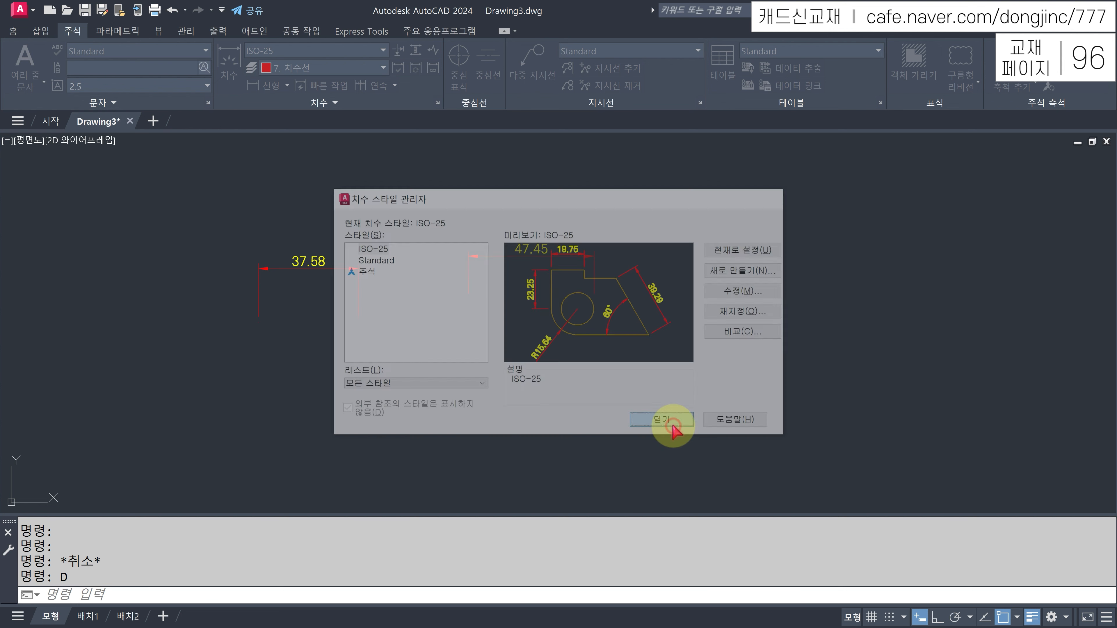
click(660, 198)
click(259, 323)
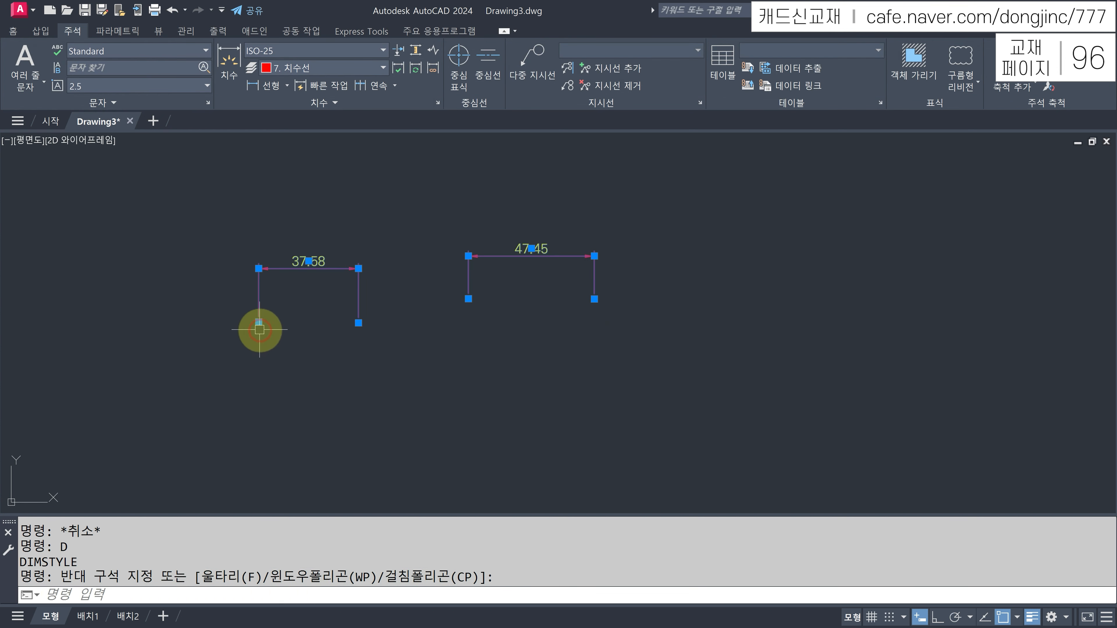
- Erase both test dimensions and dismiss the stray selection window
key(Delete)
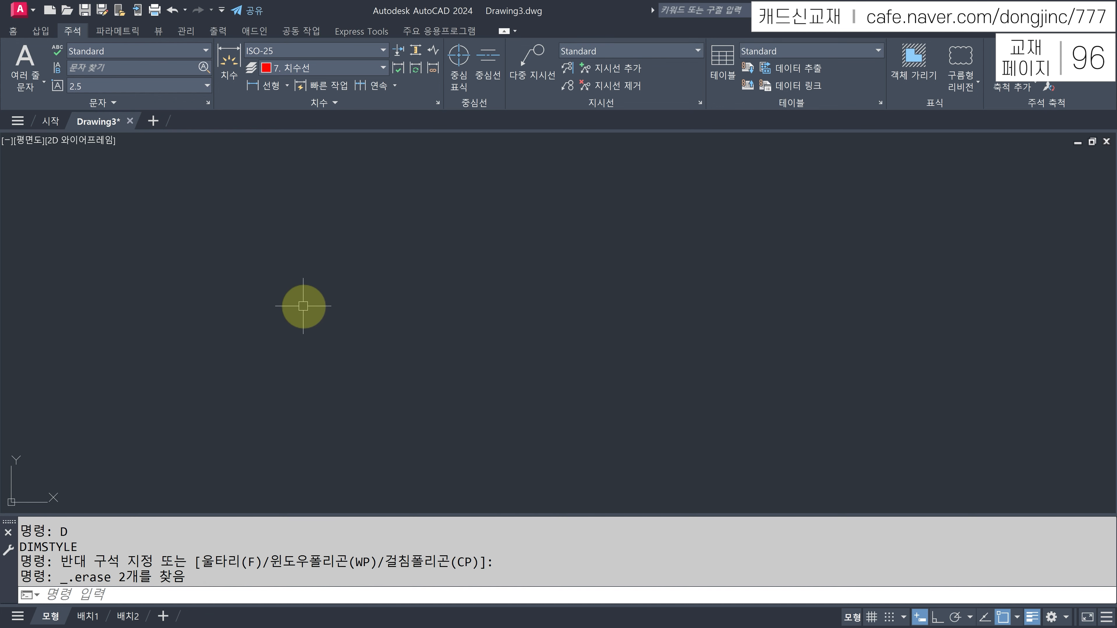
click(20, 33)
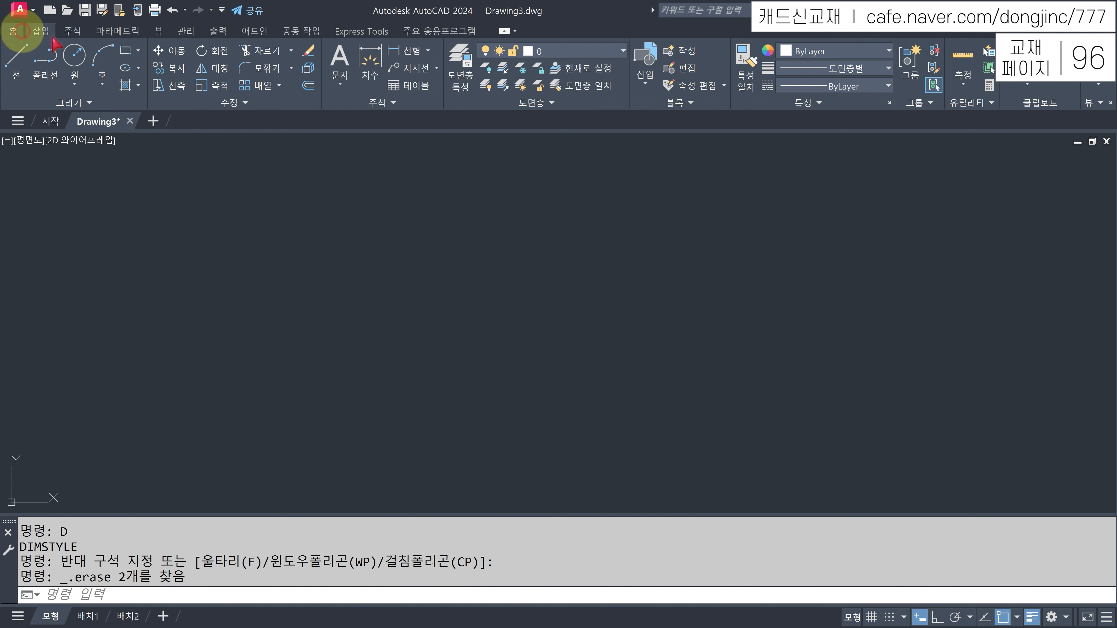
click(361, 261)
click(420, 288)
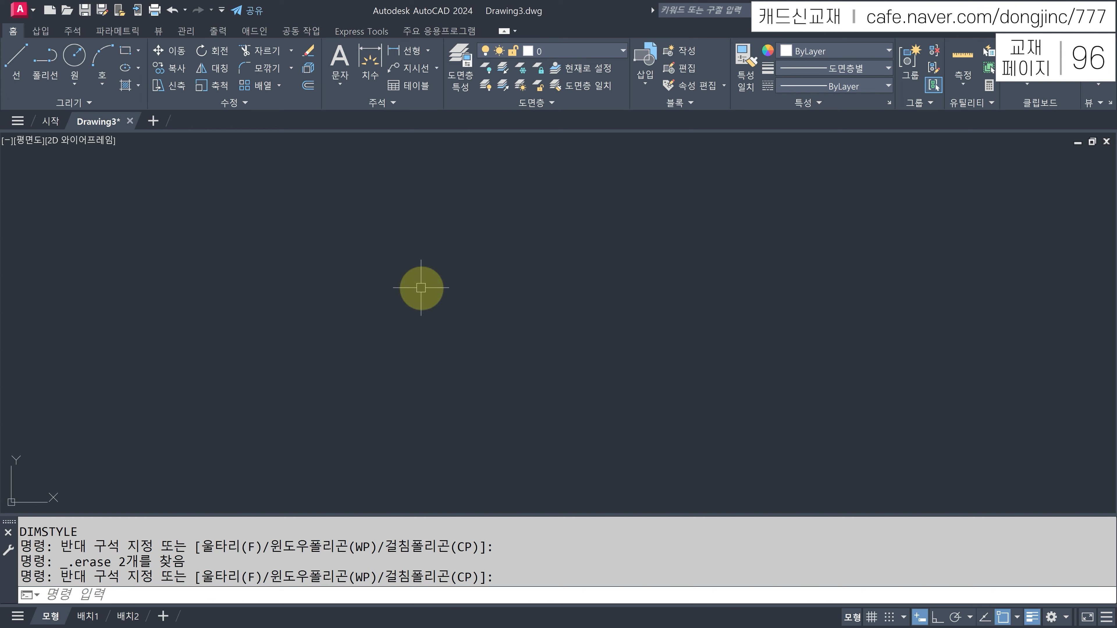
- Save the drawing over the A3도면양식.dwt template, confirm replacement, and close it
click(35, 18)
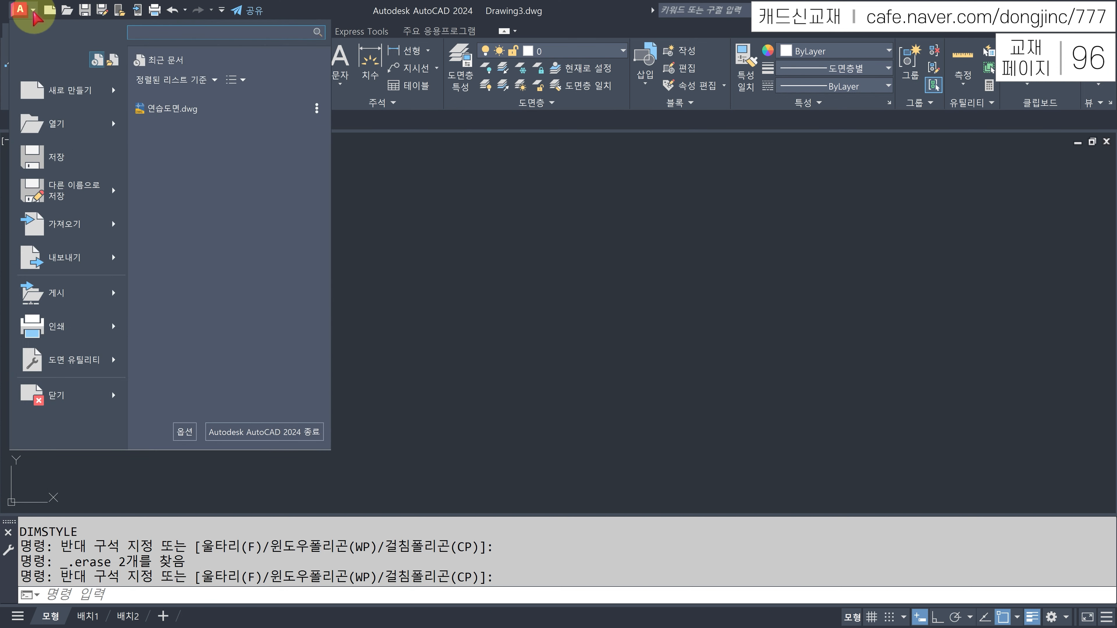
mouse_move(120, 199)
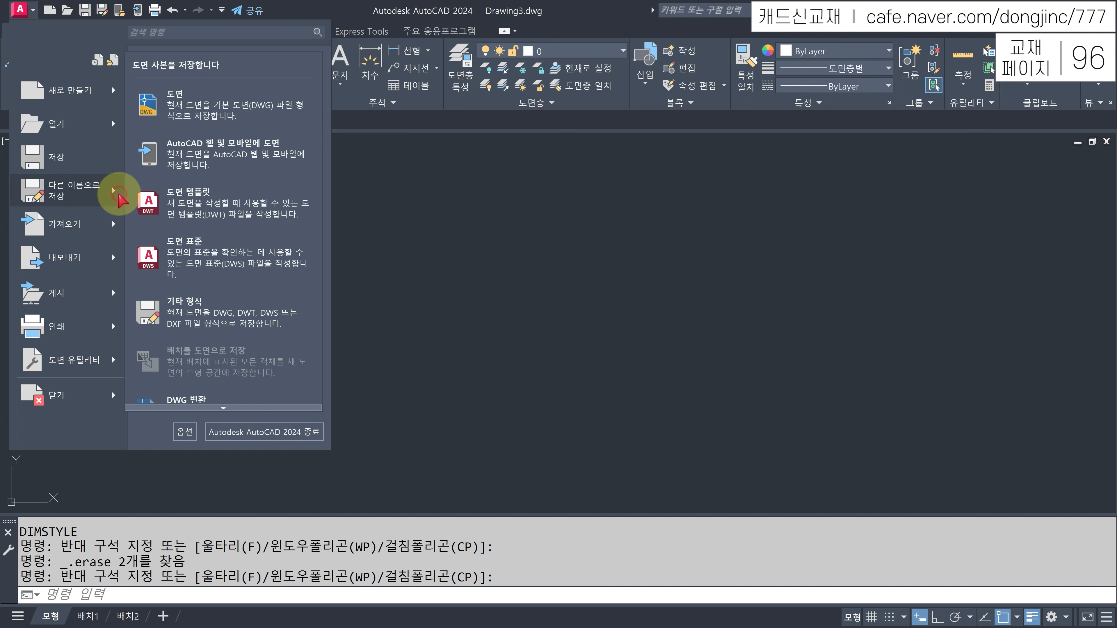
click(206, 211)
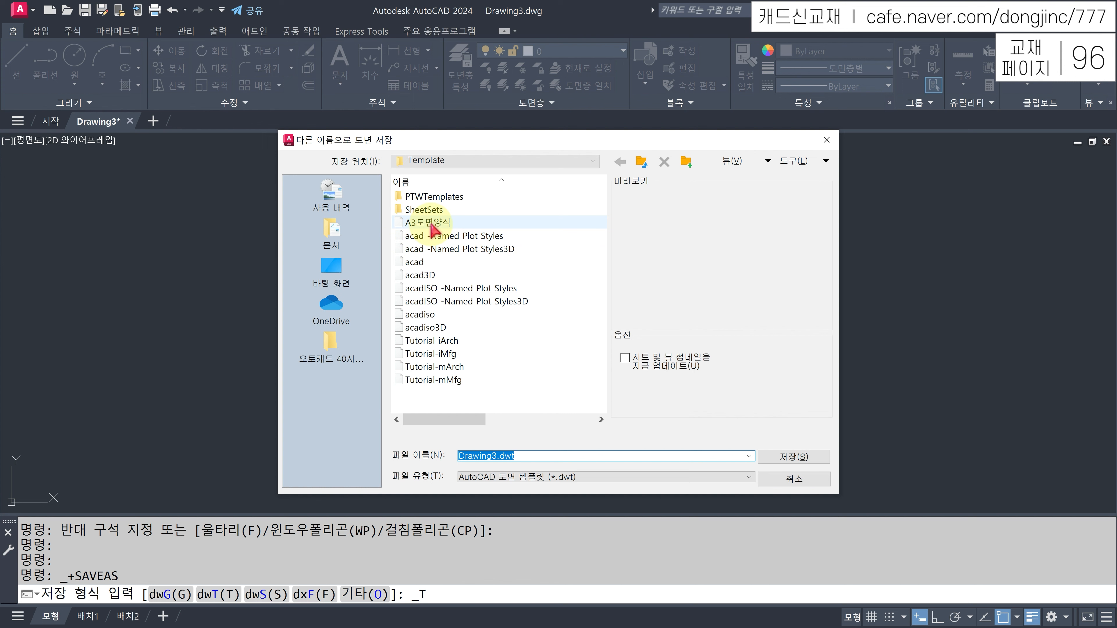
click(431, 229)
double_click(439, 229)
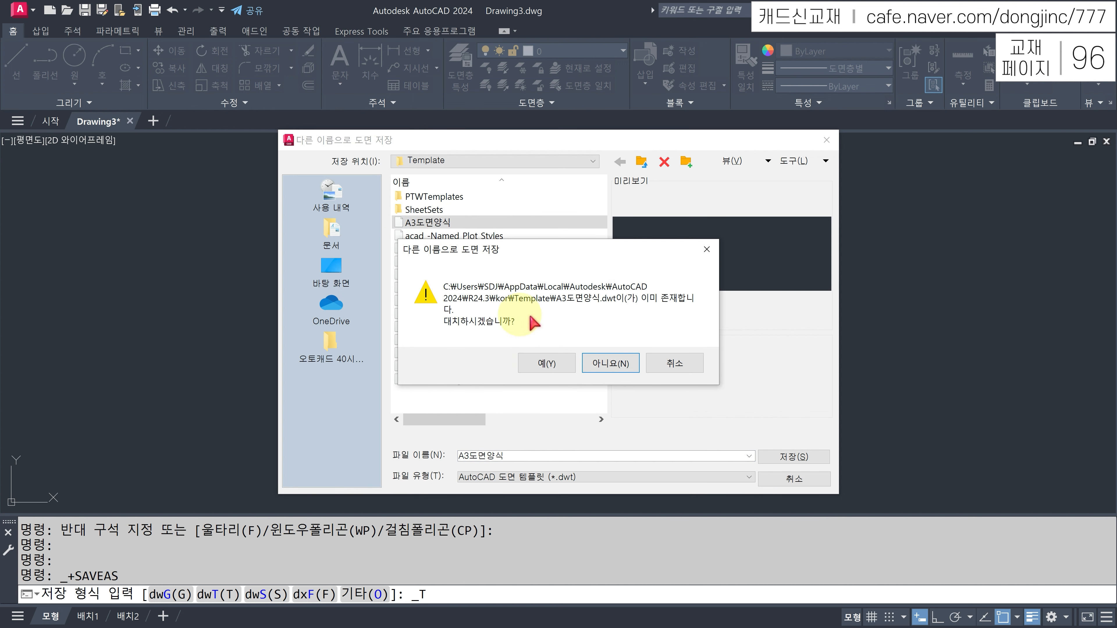
click(547, 363)
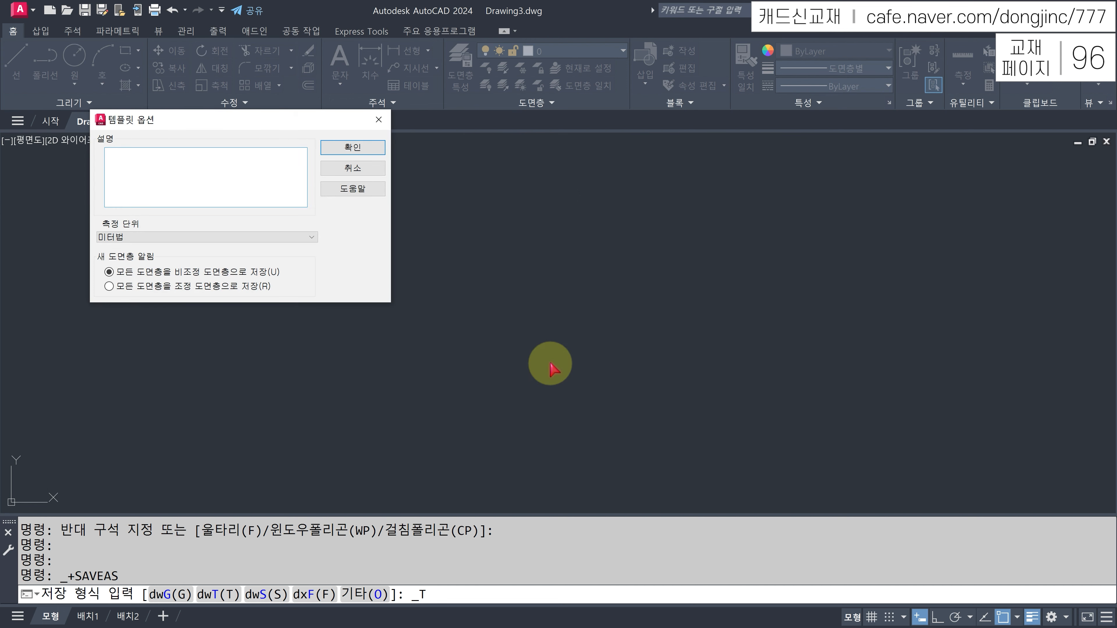
click(352, 148)
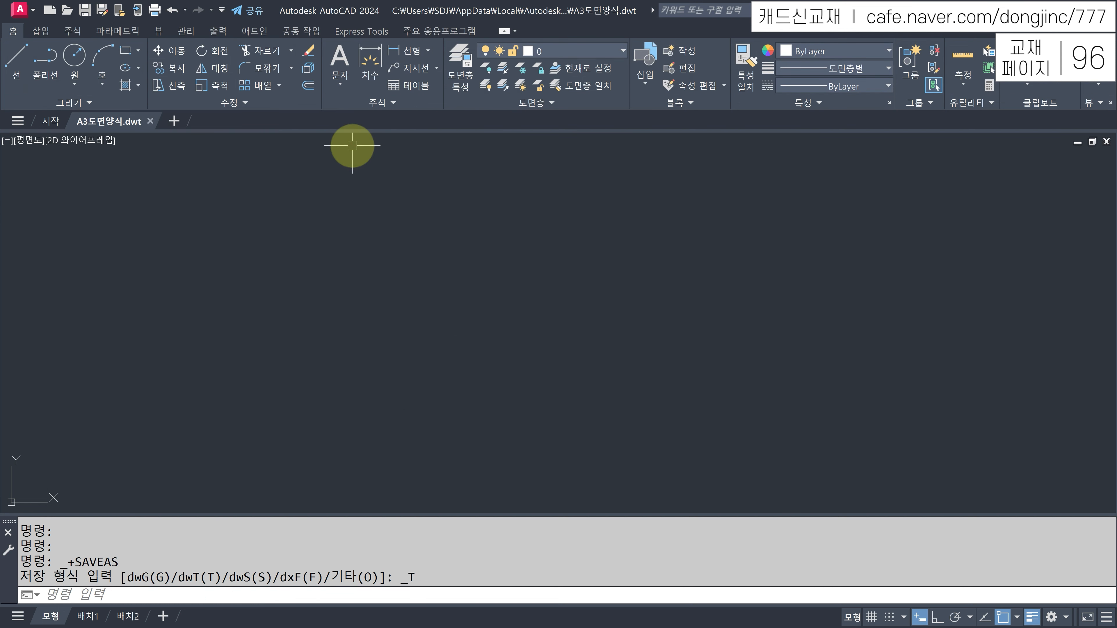
mouse_move(123, 125)
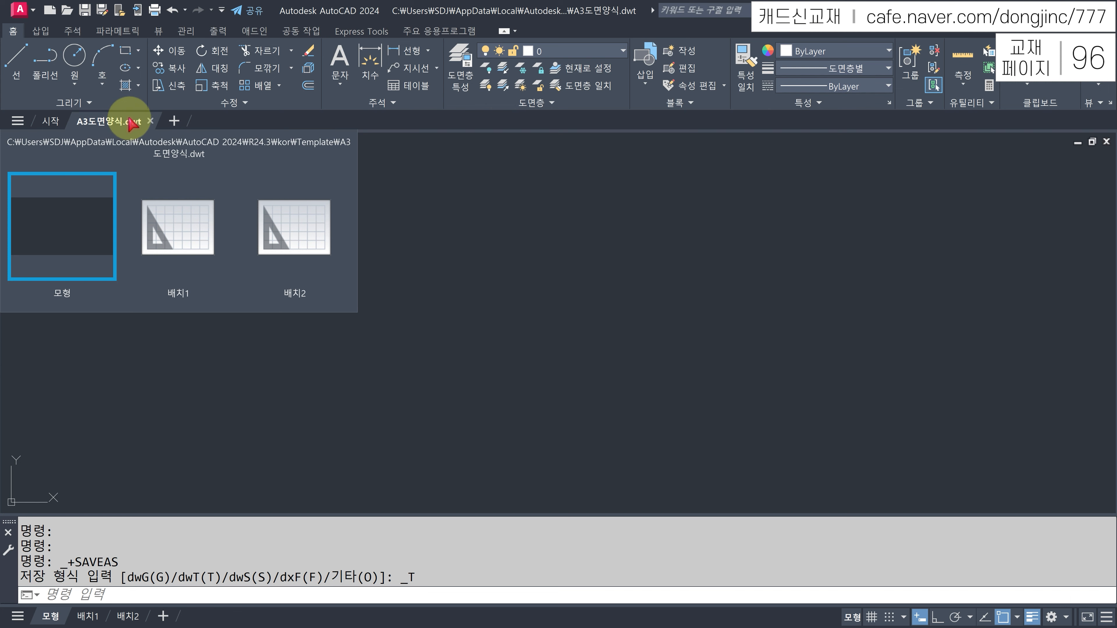
click(150, 121)
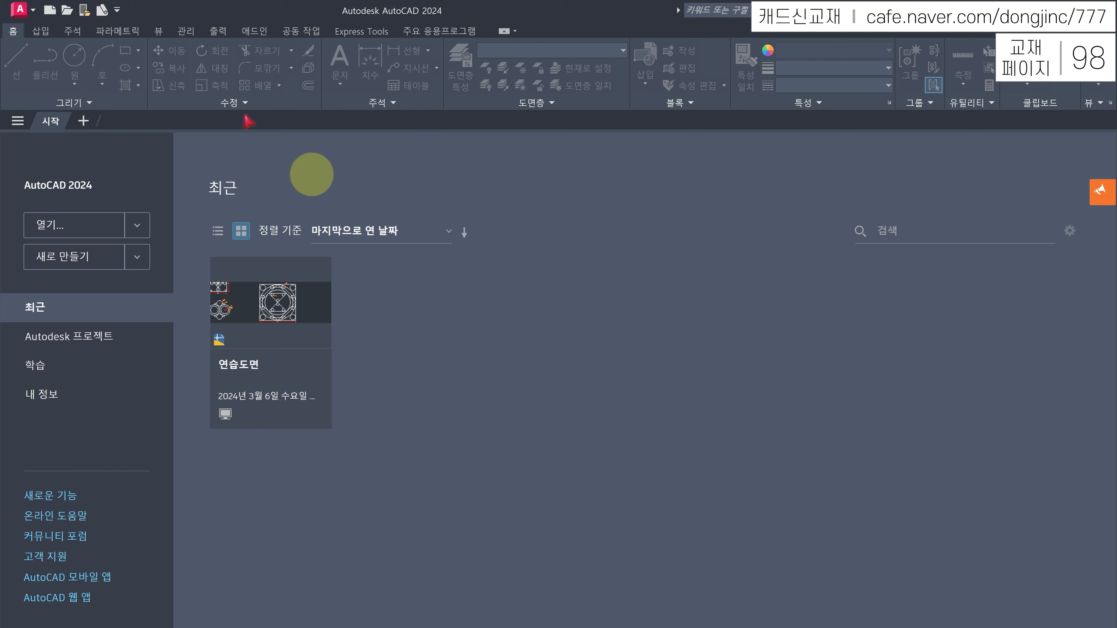
- Start Drawing4 as a new drawing based on the A3도면양식 template
click(50, 11)
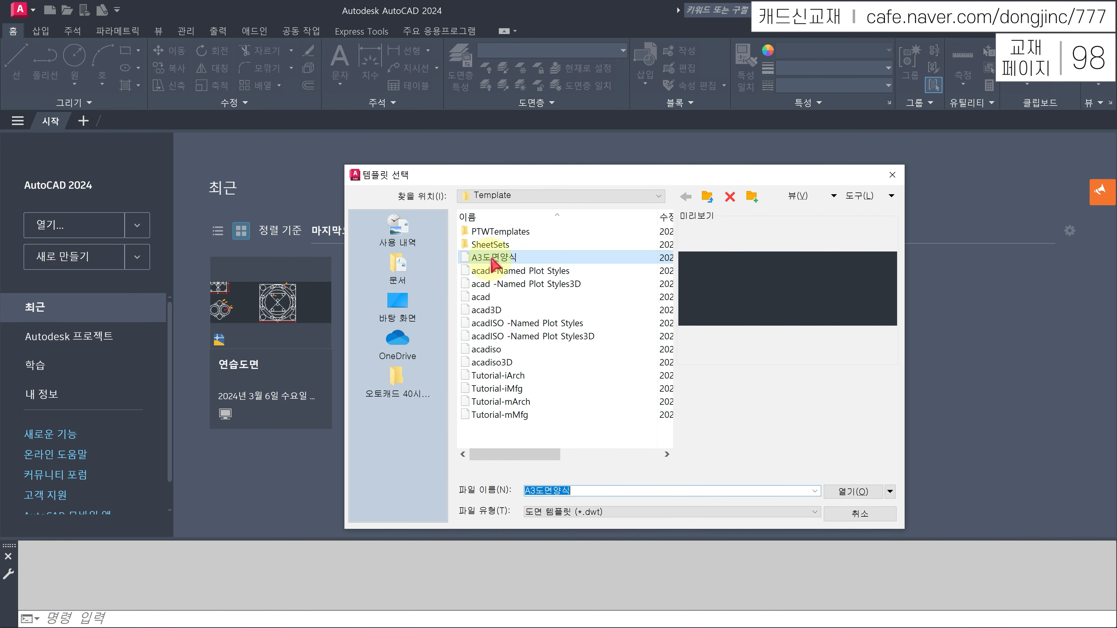
click(523, 258)
double_click(524, 258)
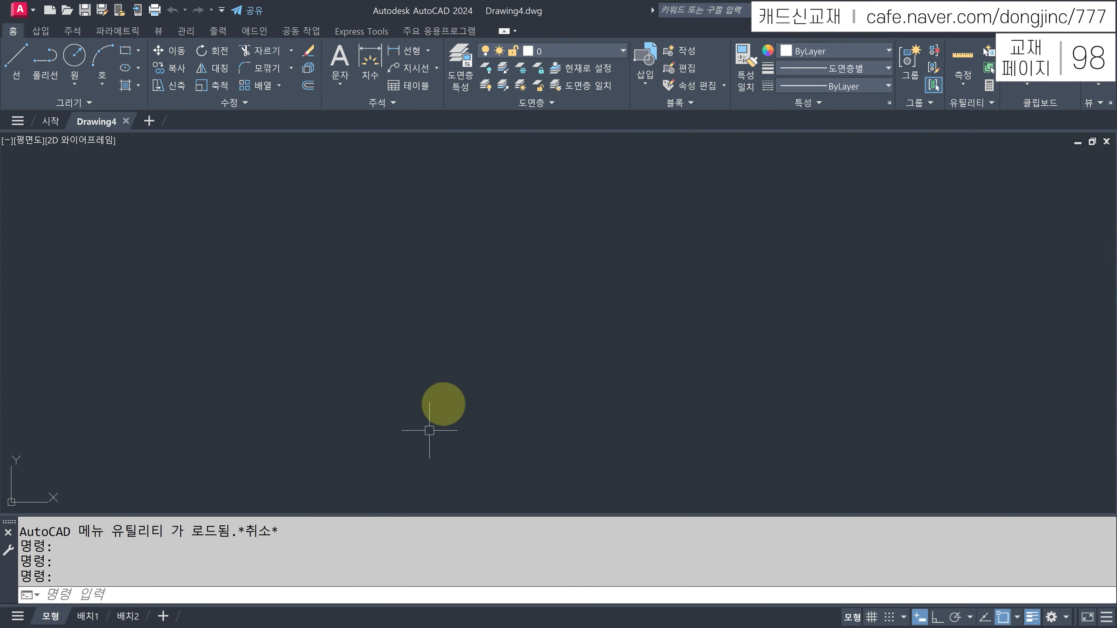
click(327, 595)
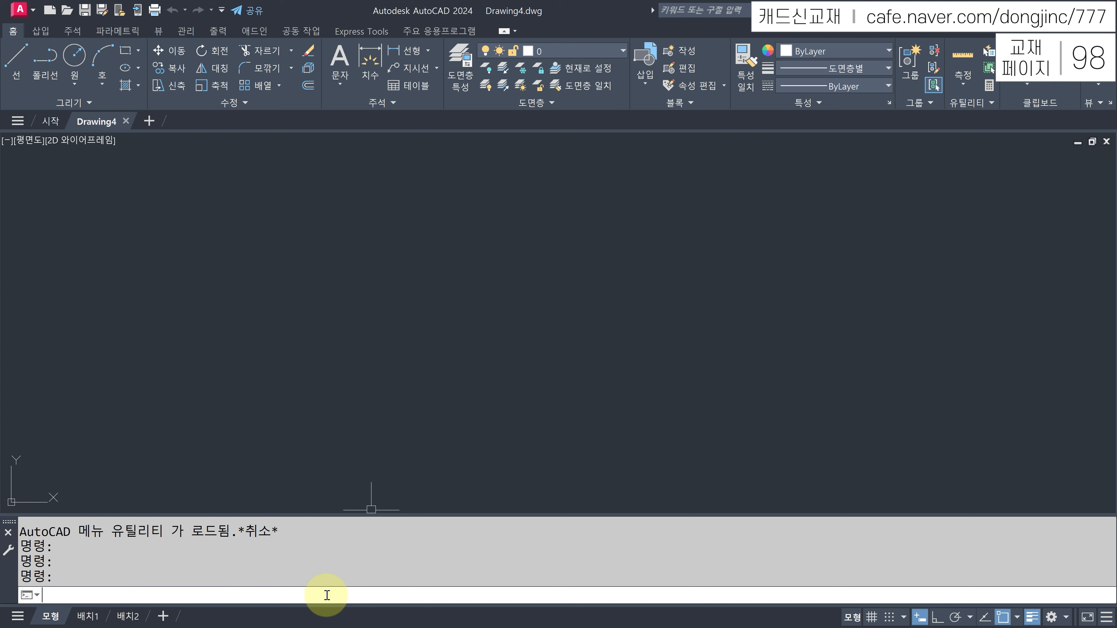
- Set the drawing limits from 0,0 to 420,297
text(limits)
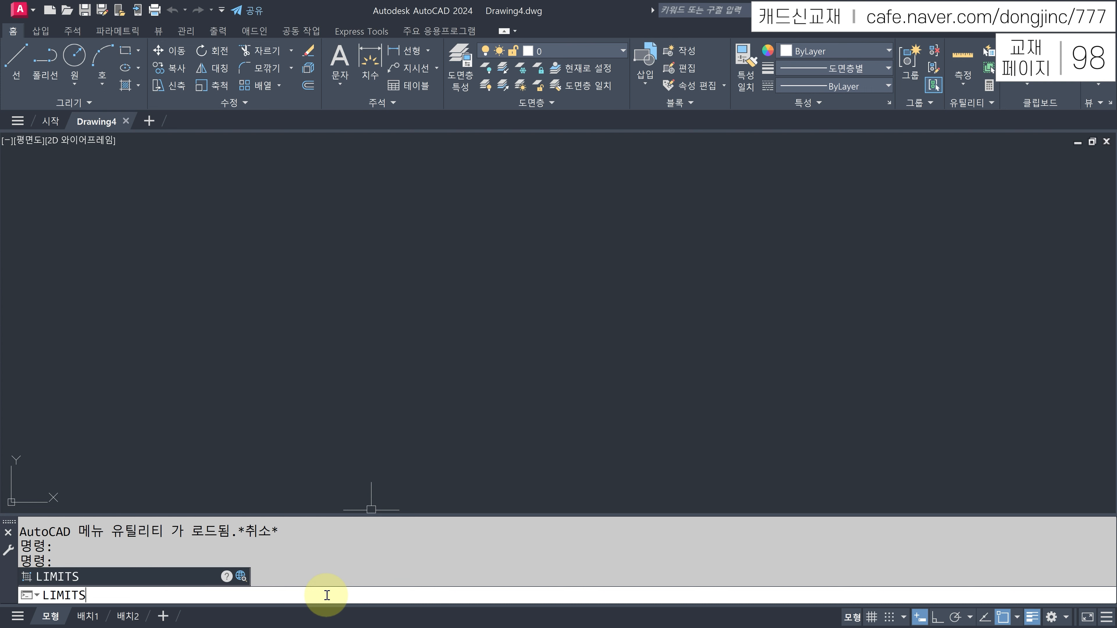
key(Return)
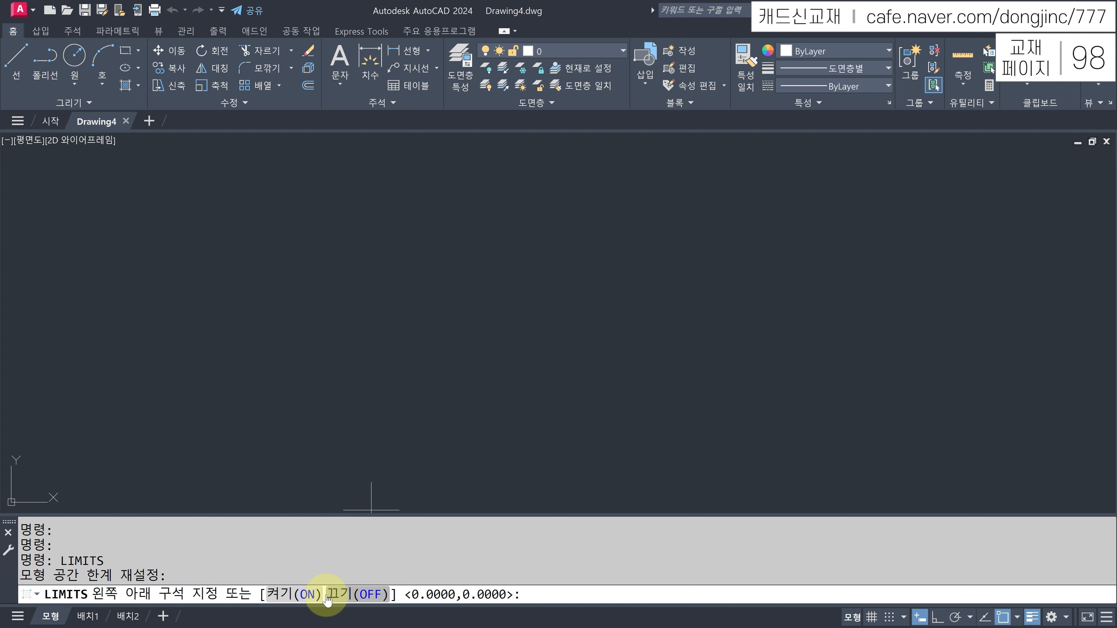
key(Return)
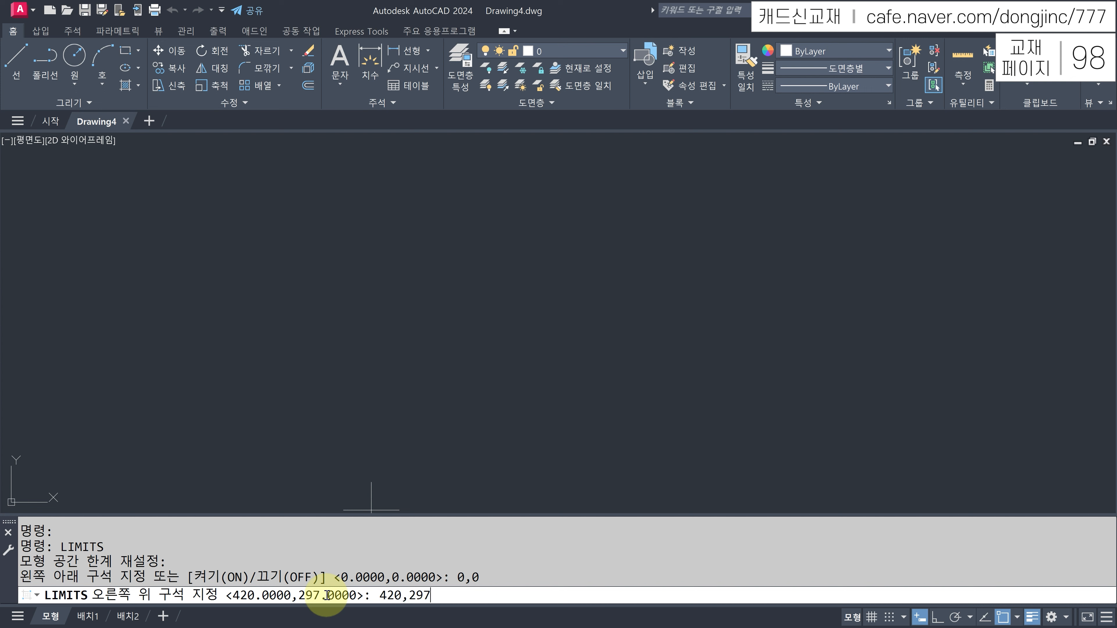
text(420,297)
key(Return)
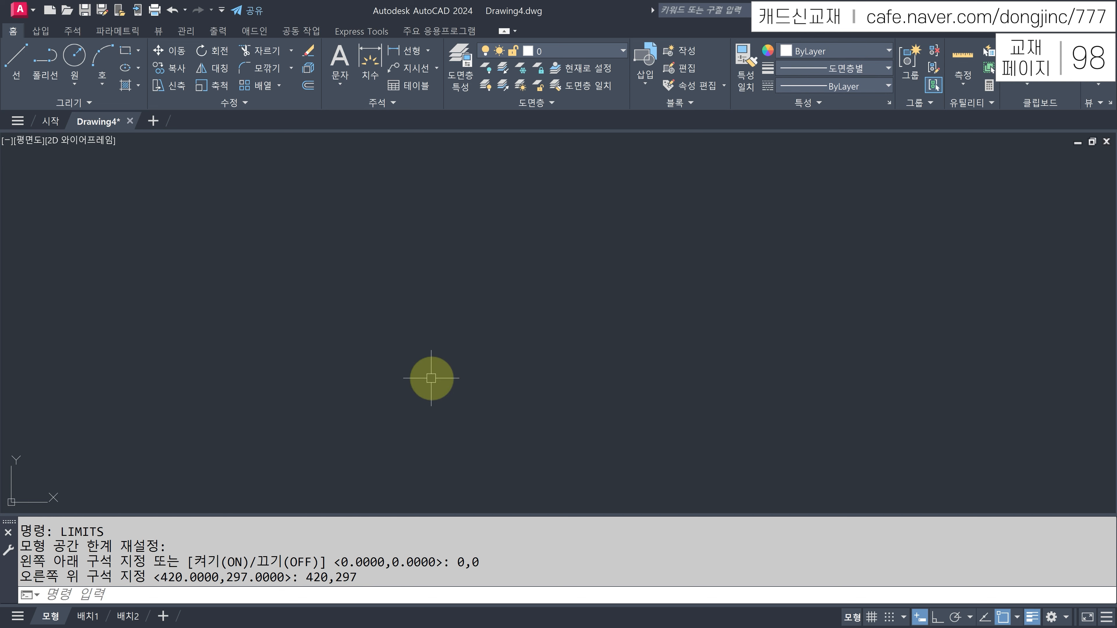
- Draw a 420×297 rectangle from 0,0 and zoom to fit it
text(RE)
key(Return)
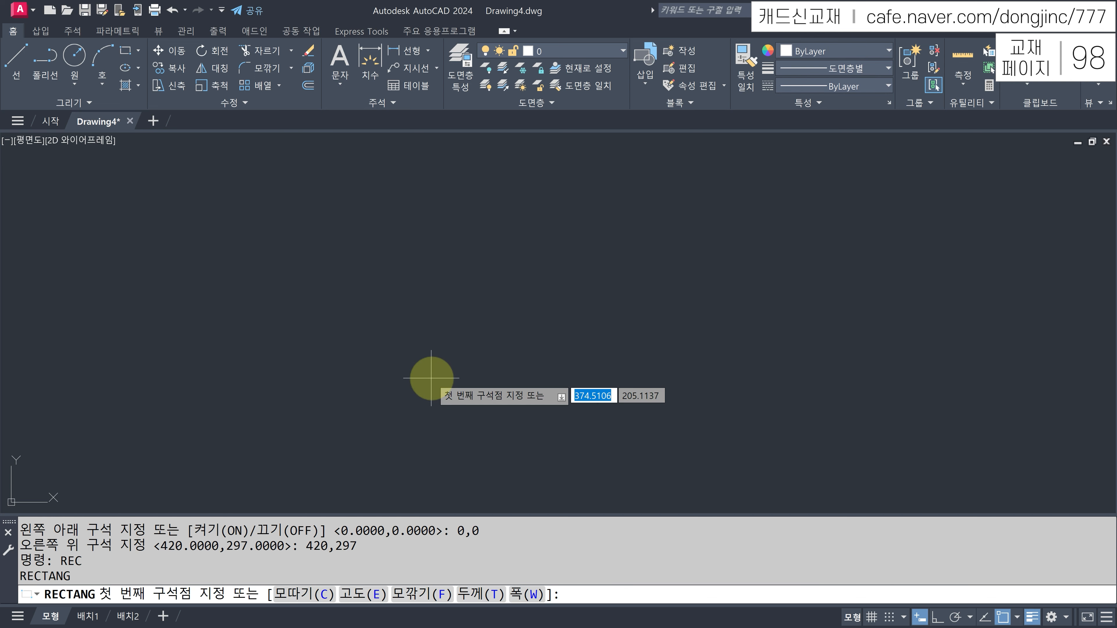
text(0,0)
key(Return)
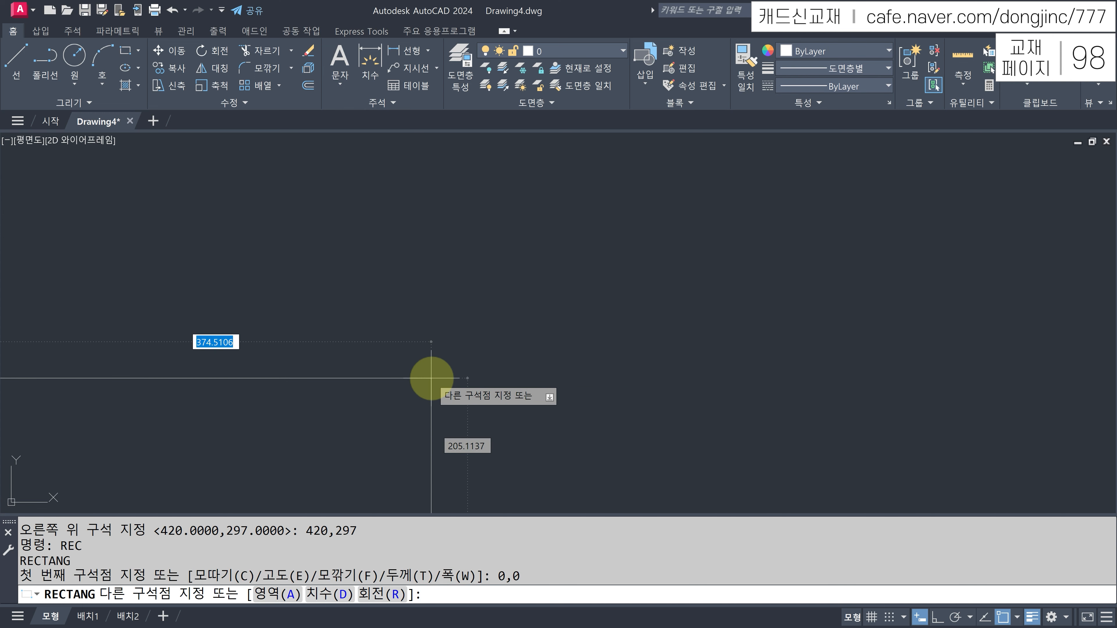
text(420,29)
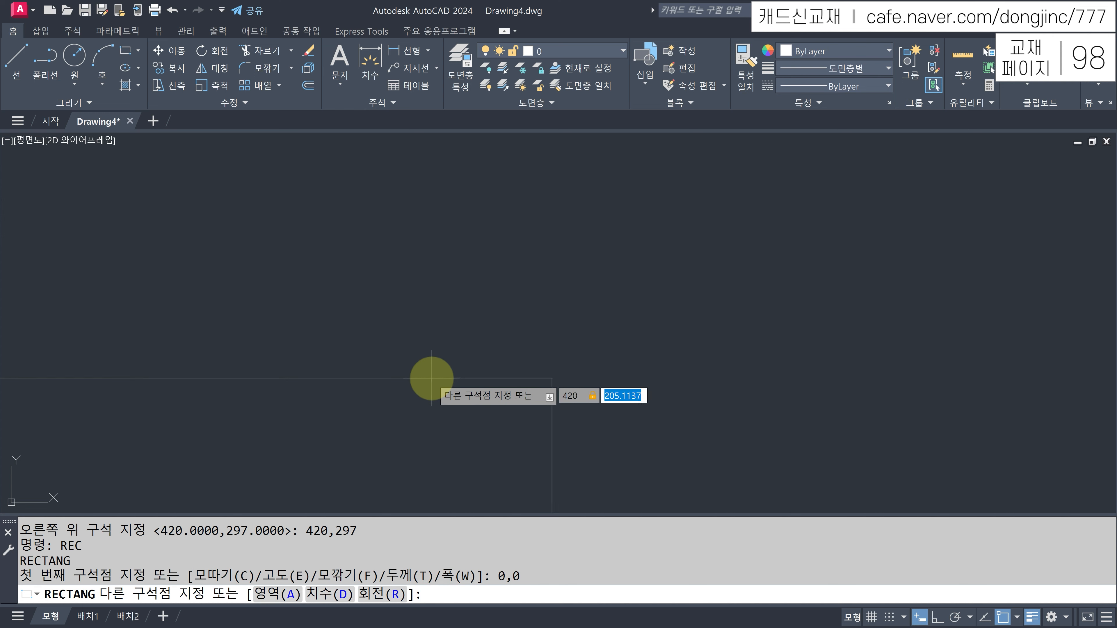
text(7)
key(Return)
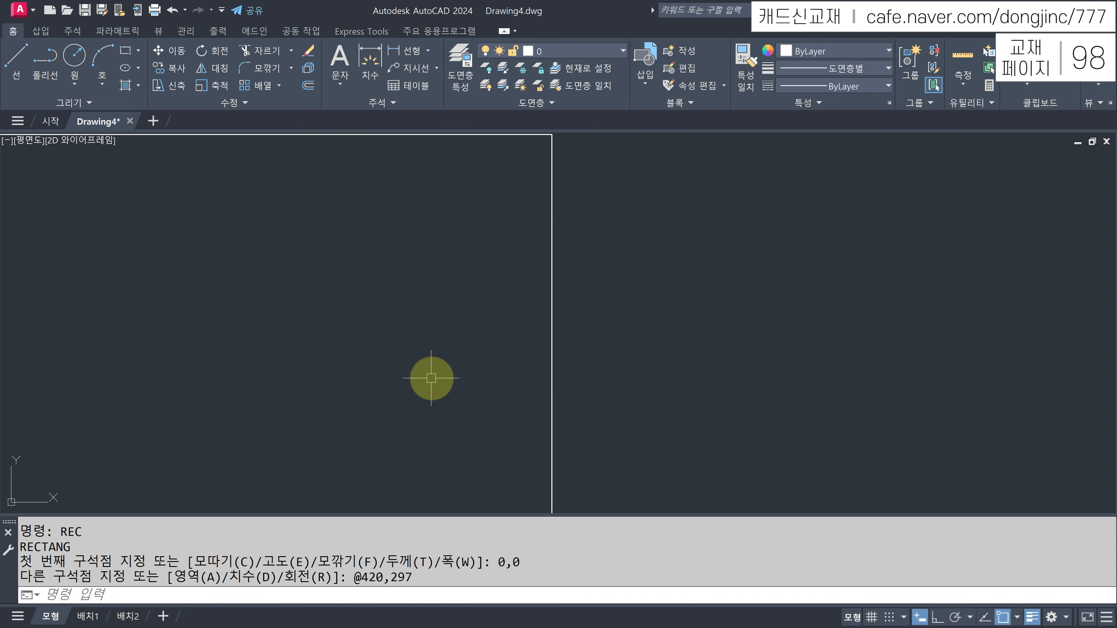
middle_click(462, 298)
middle_click(462, 298)
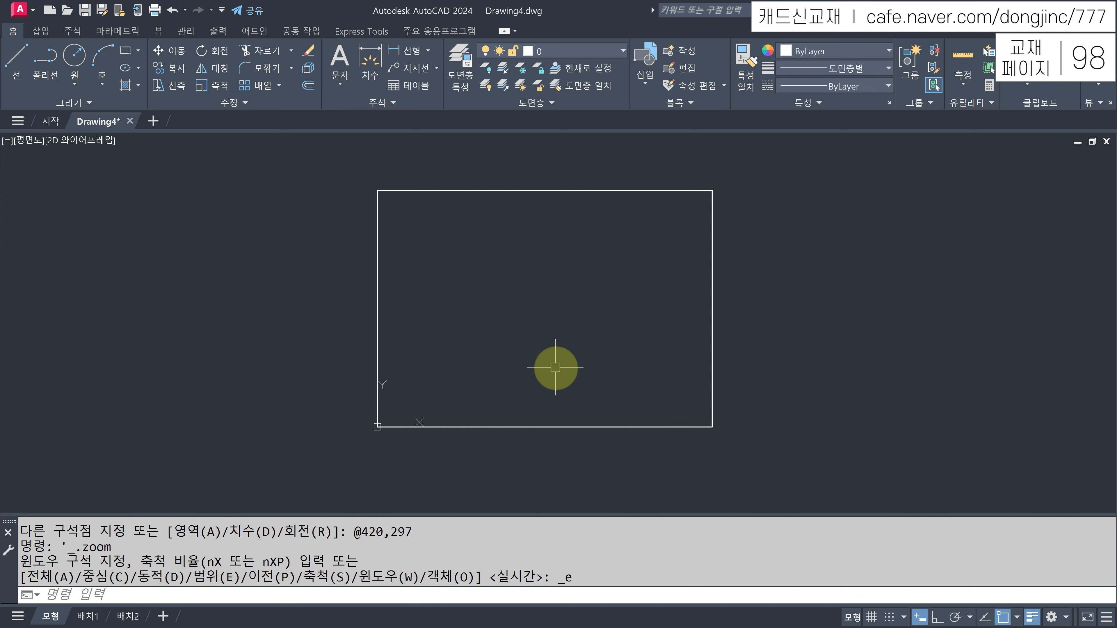
- Offset the rectangle 10 units inward to create an inner border
text(o)
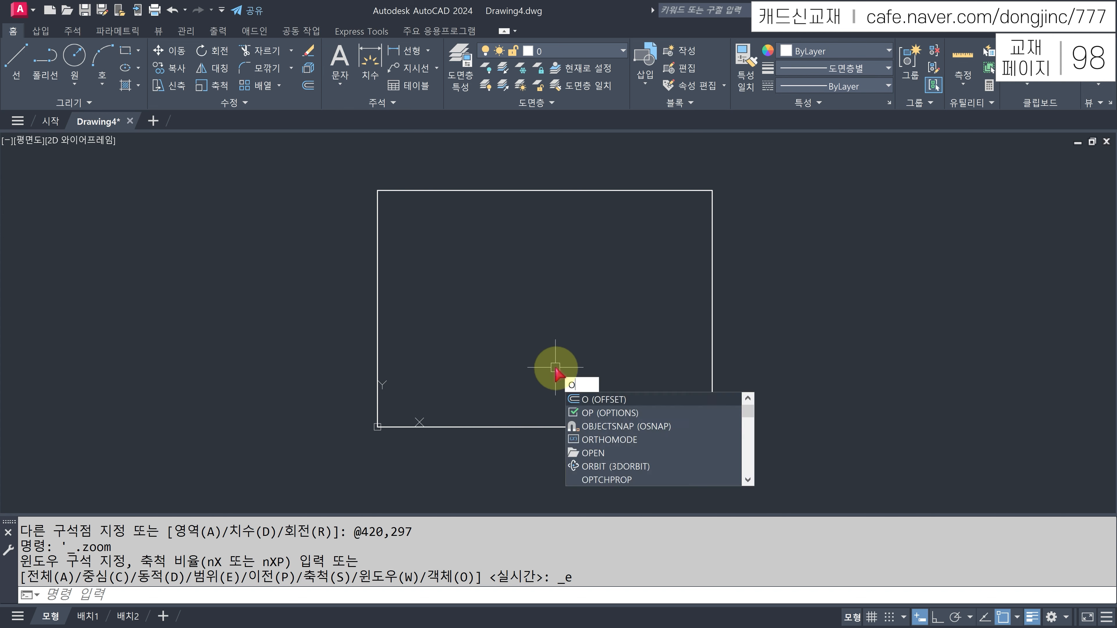
key(Return)
text(10)
key(Return)
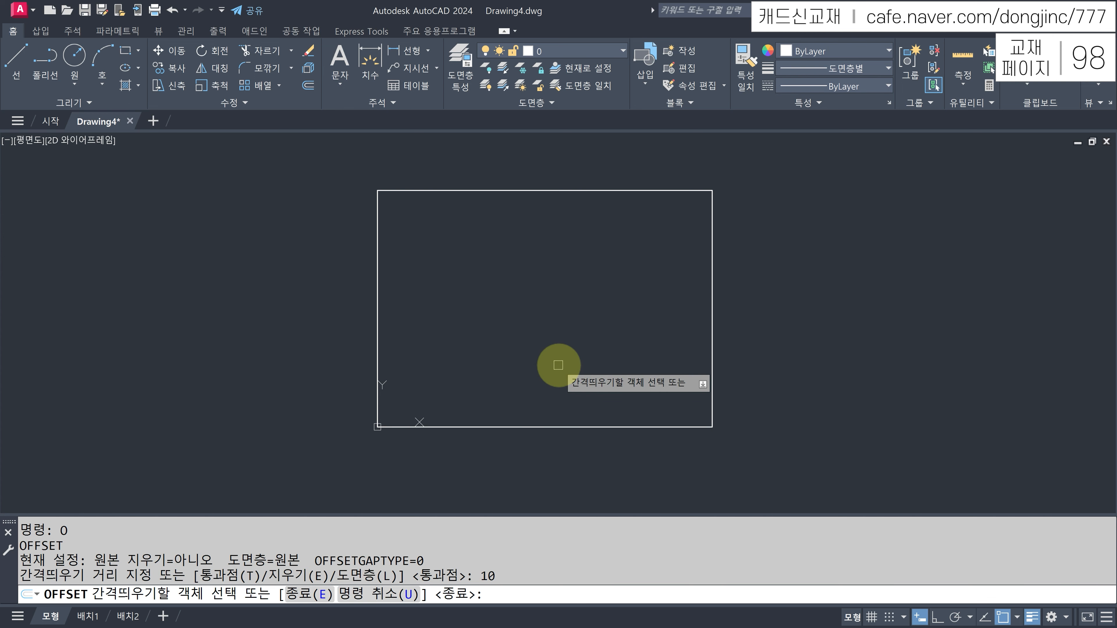
click(641, 191)
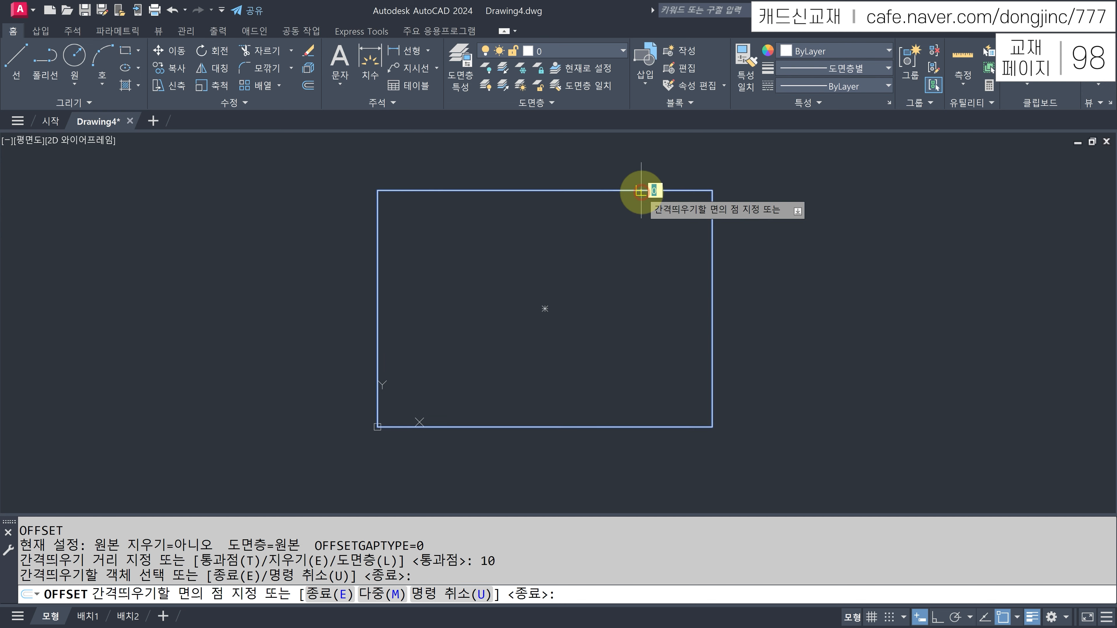
click(618, 243)
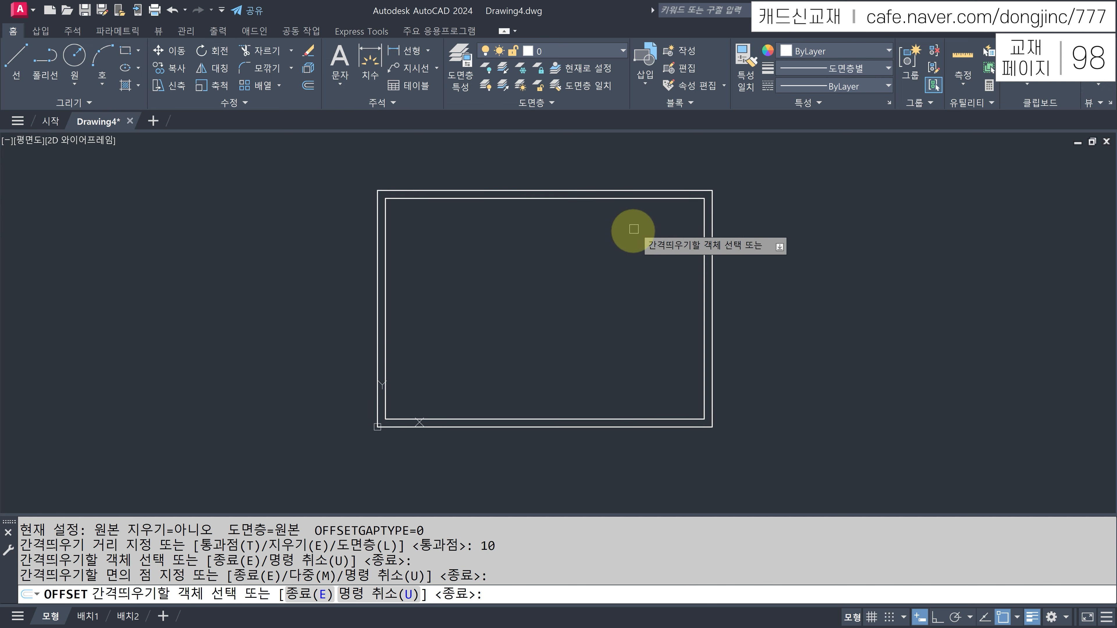
- Move both rectangles onto the 1. 윤곽선 layer
click(749, 171)
click(651, 249)
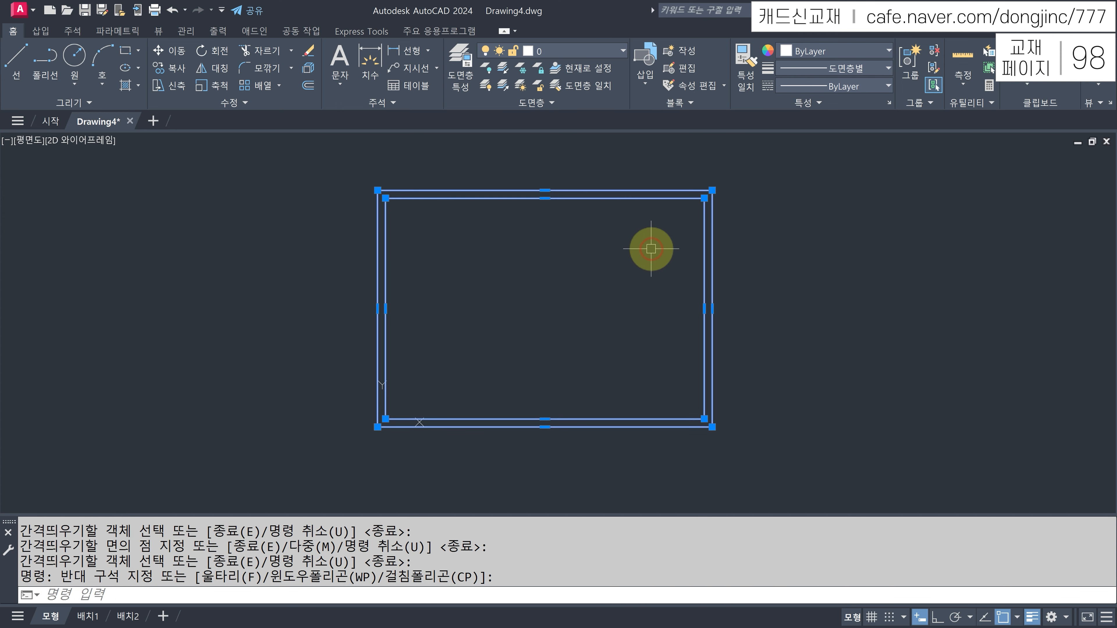
click(606, 52)
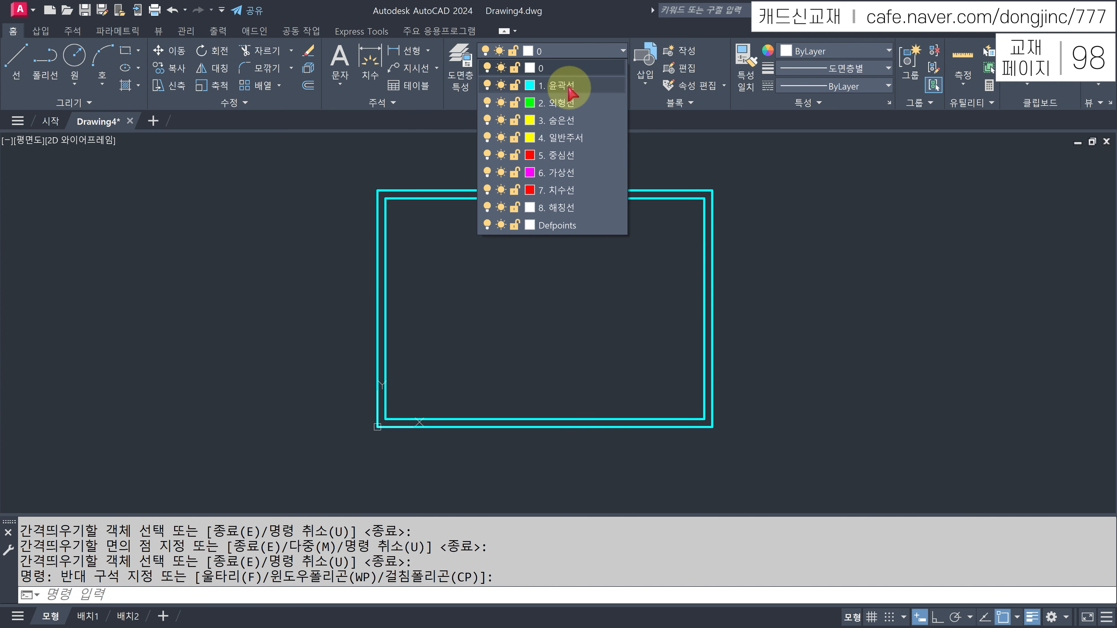
click(560, 86)
key(Escape)
- Zoom in on the borders and draw a 15-unit centering mark at the right midpoint
text(z)
key(Return)
click(336, 160)
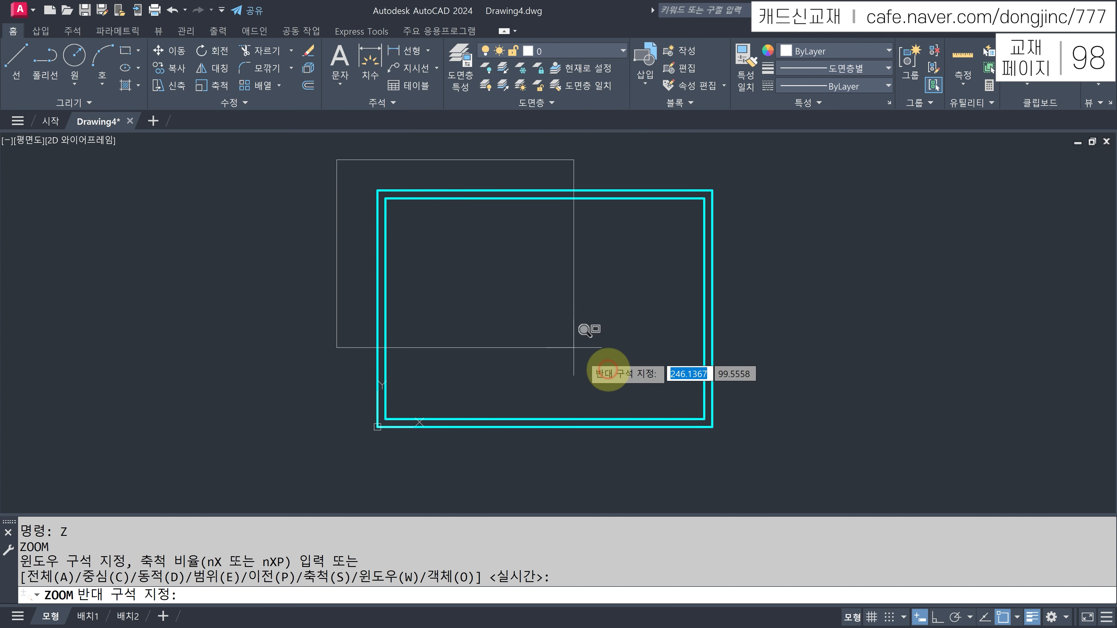
click(762, 468)
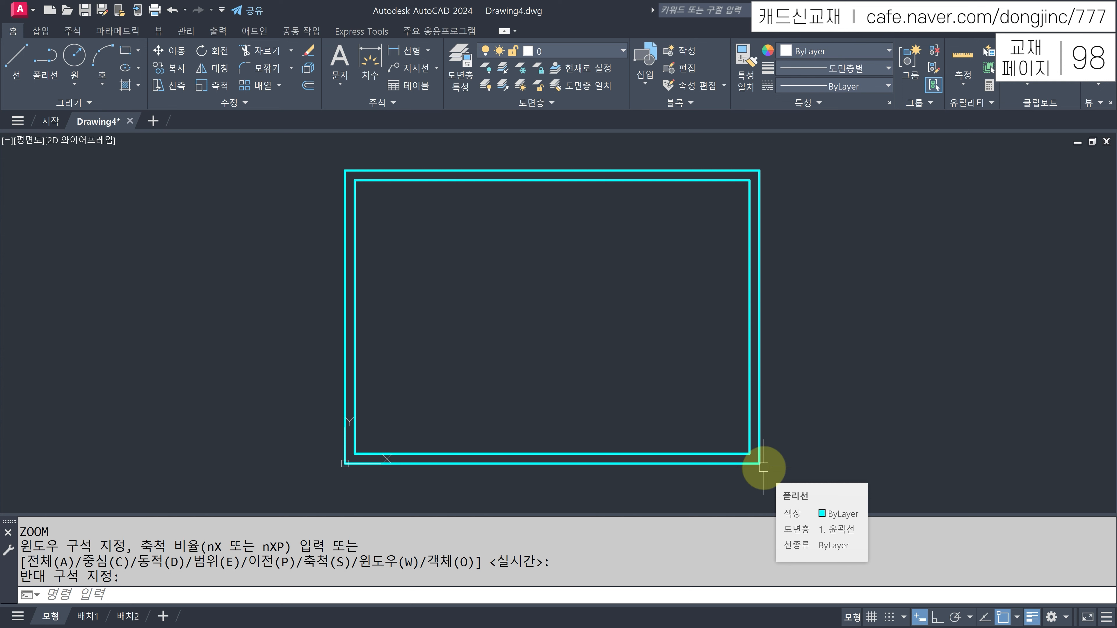
text(L)
key(Return)
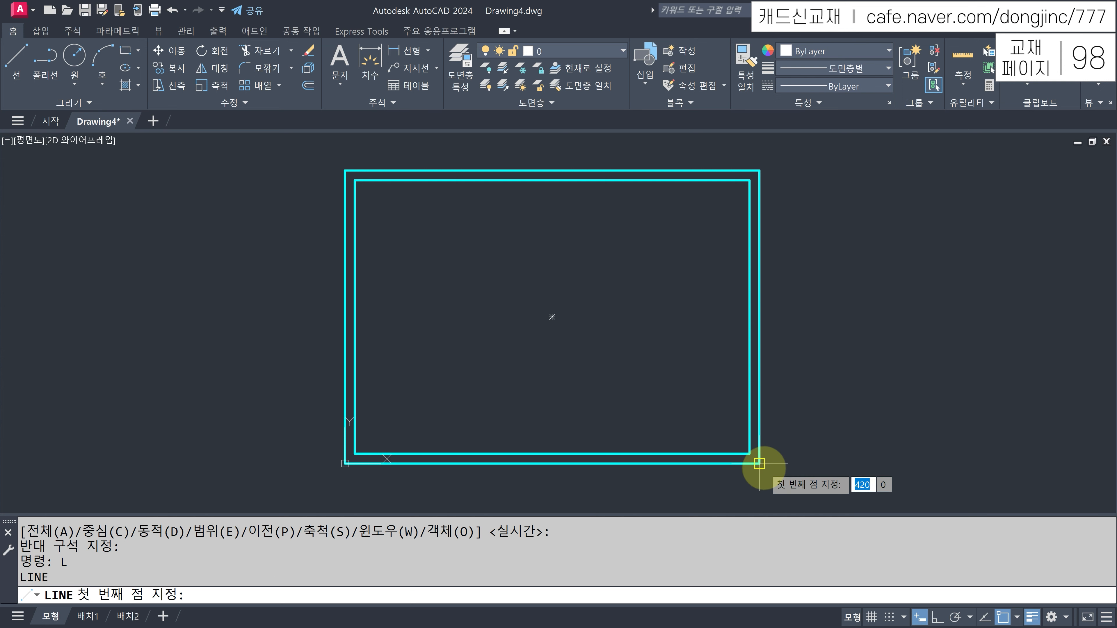
click(760, 316)
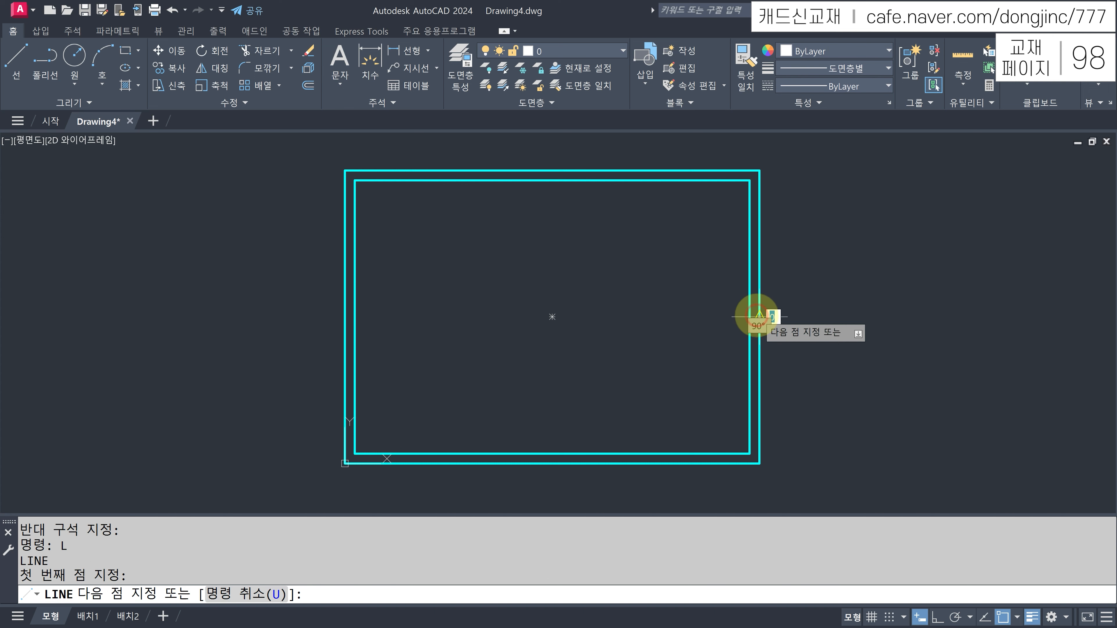
key(F8)
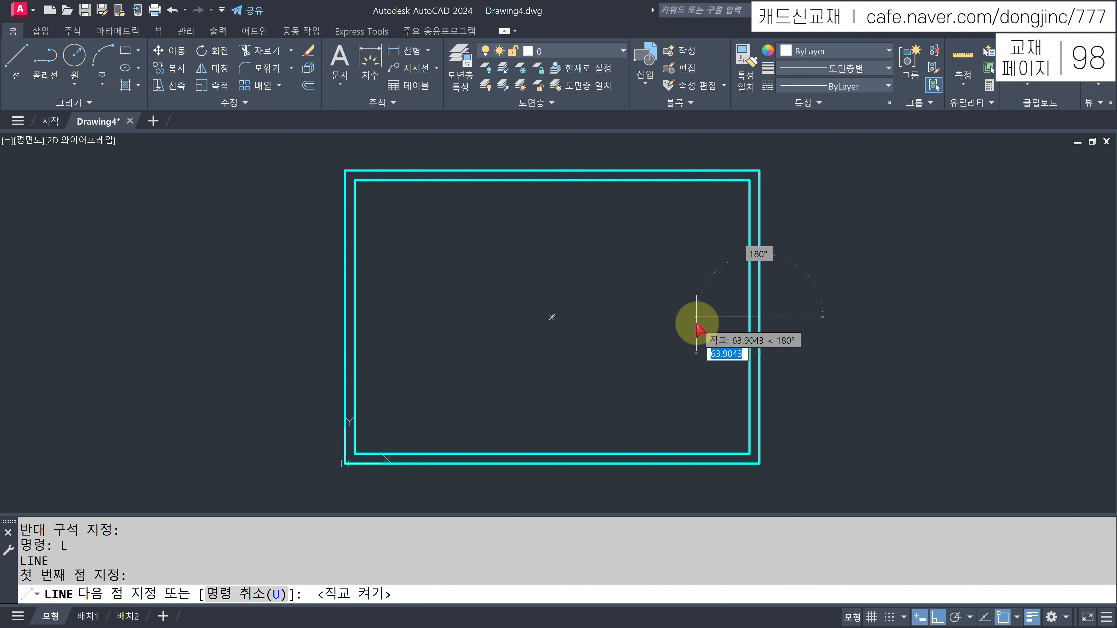
text(15)
key(Return)
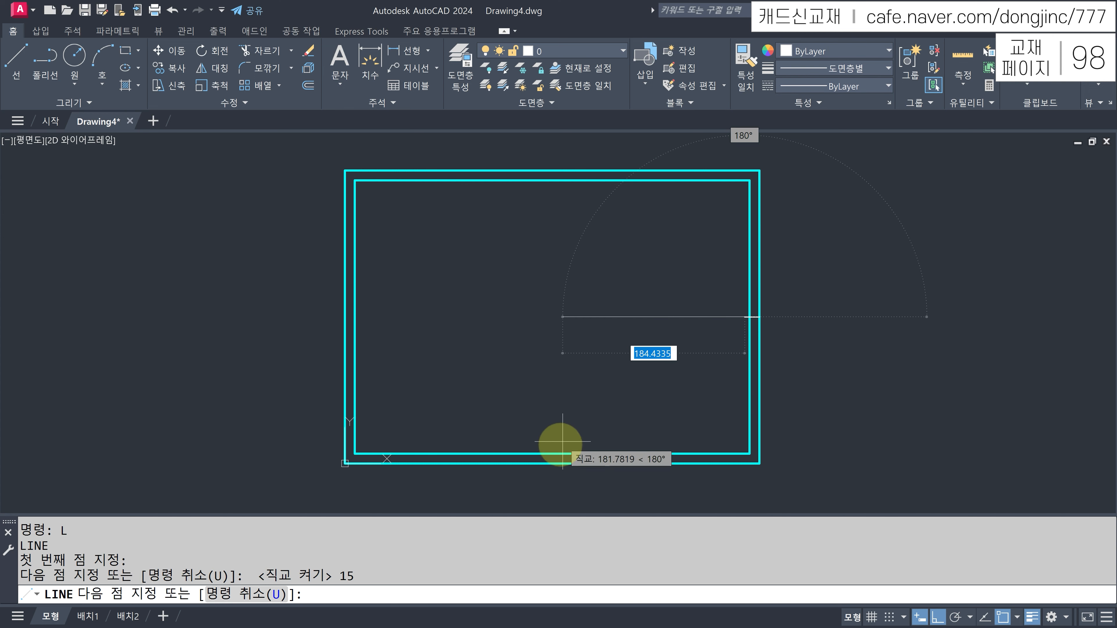
- Draw 15-unit centering marks at the bottom and left side midpoints
click(551, 460)
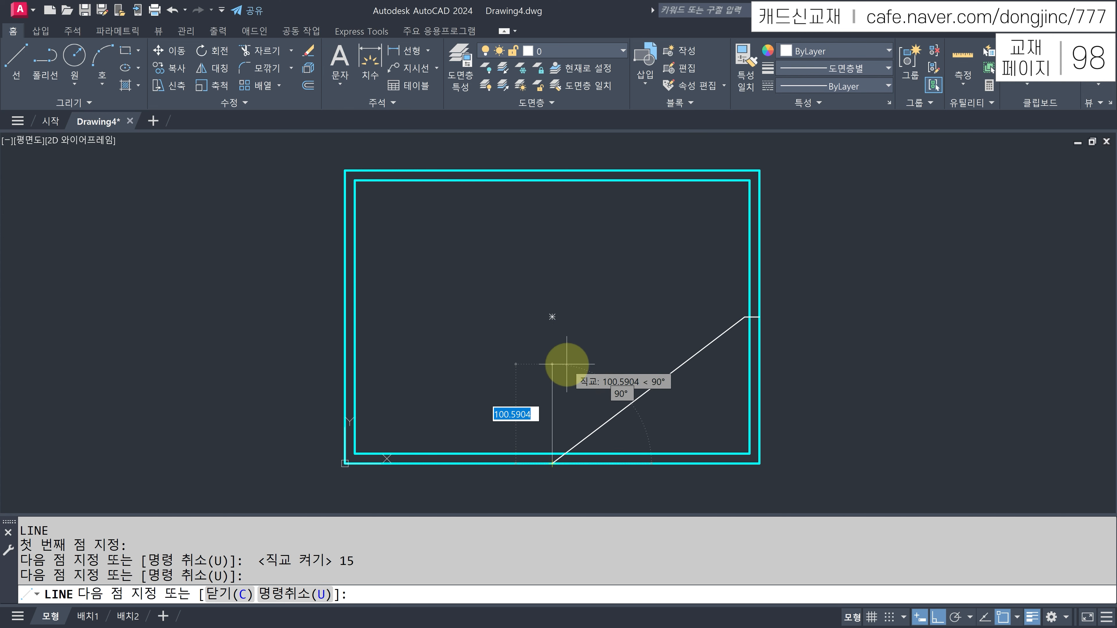
text(15)
key(Return)
key(Return)
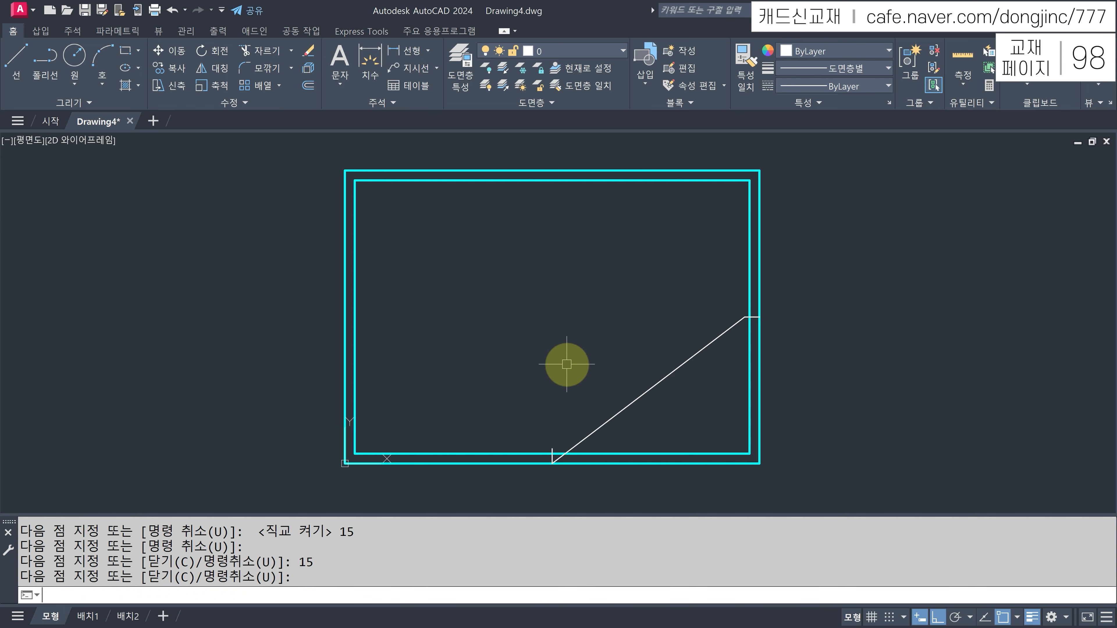
key(Return)
click(346, 317)
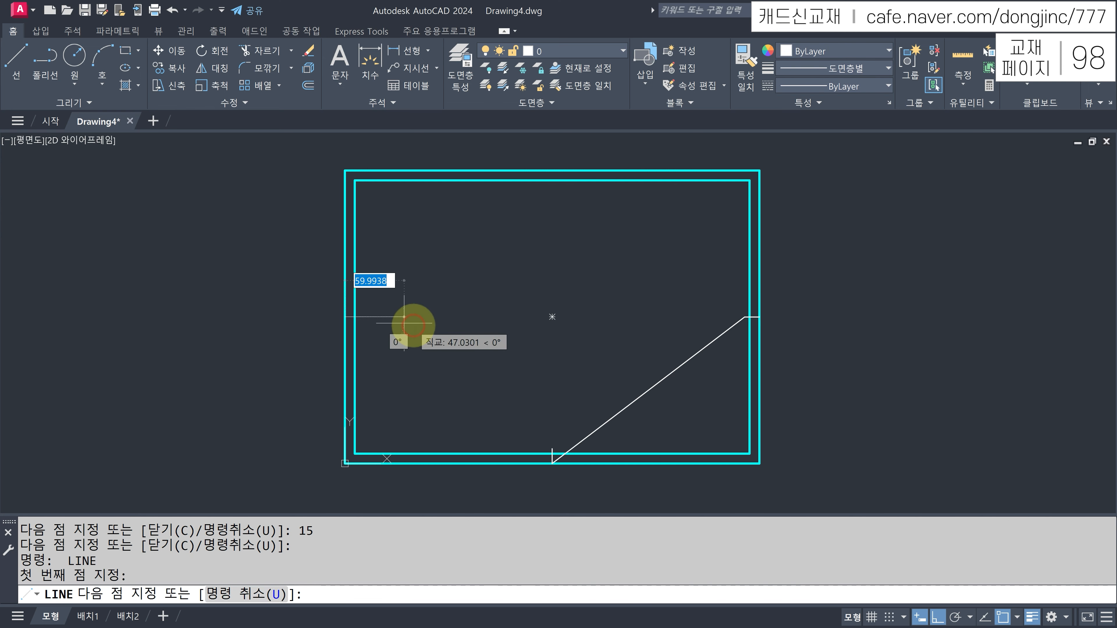
text(15)
key(Return)
key(Return)
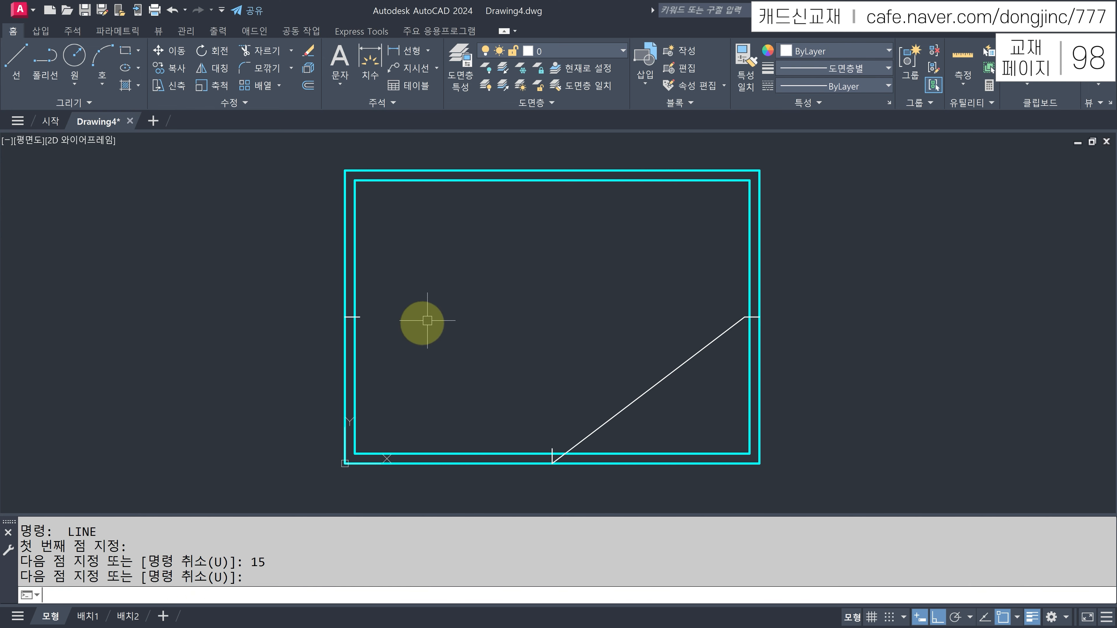
key(Return)
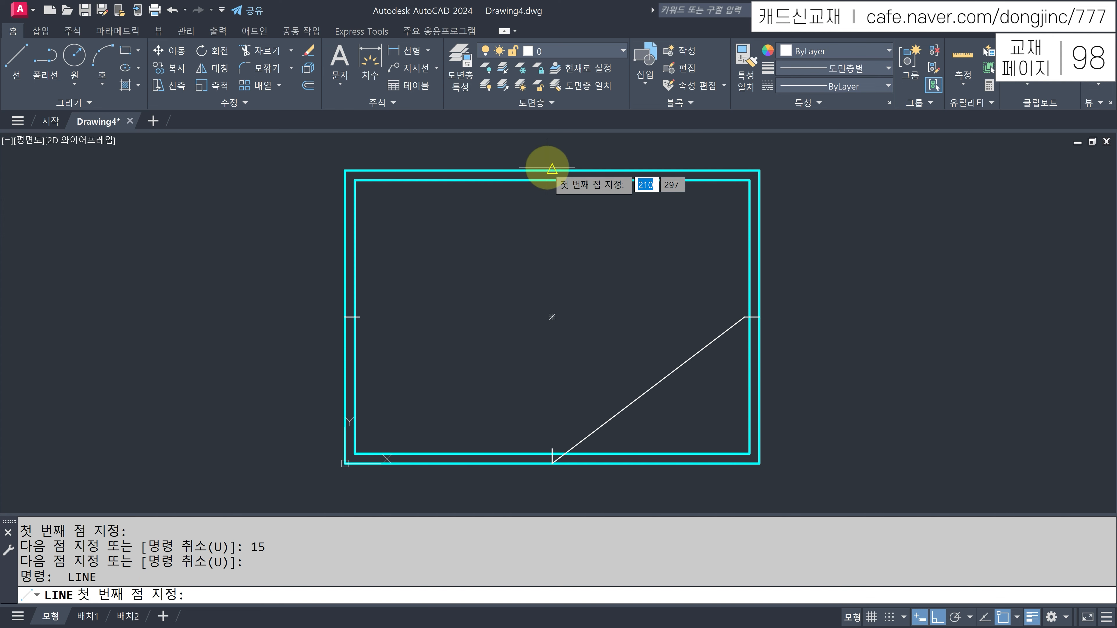
click(552, 170)
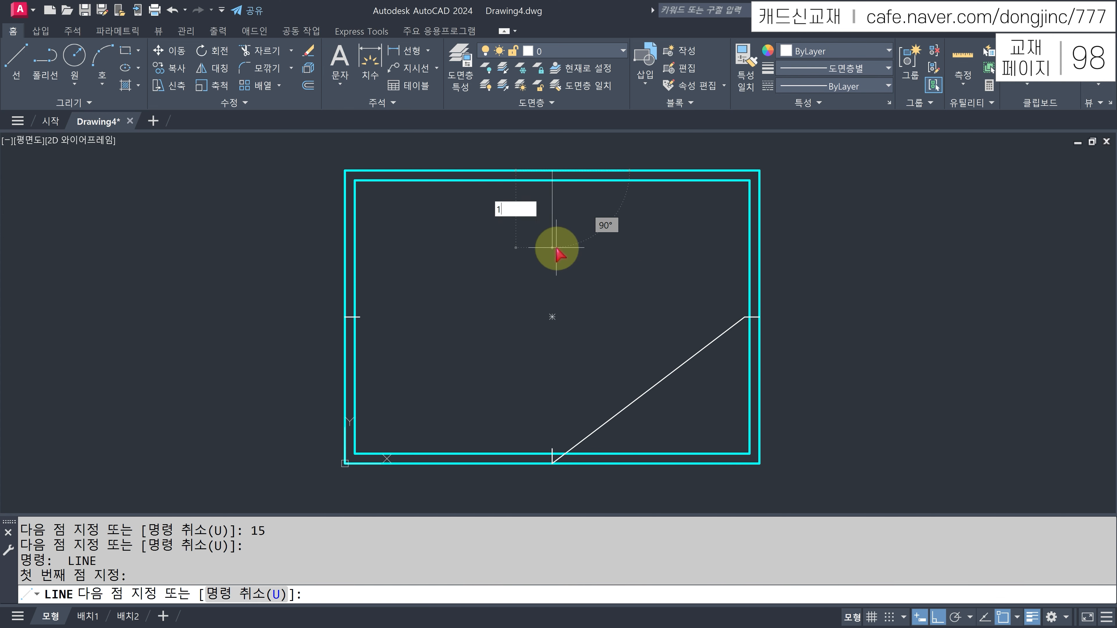
key(Escape)
- Select the stray diagonal line and erase it with E
click(694, 383)
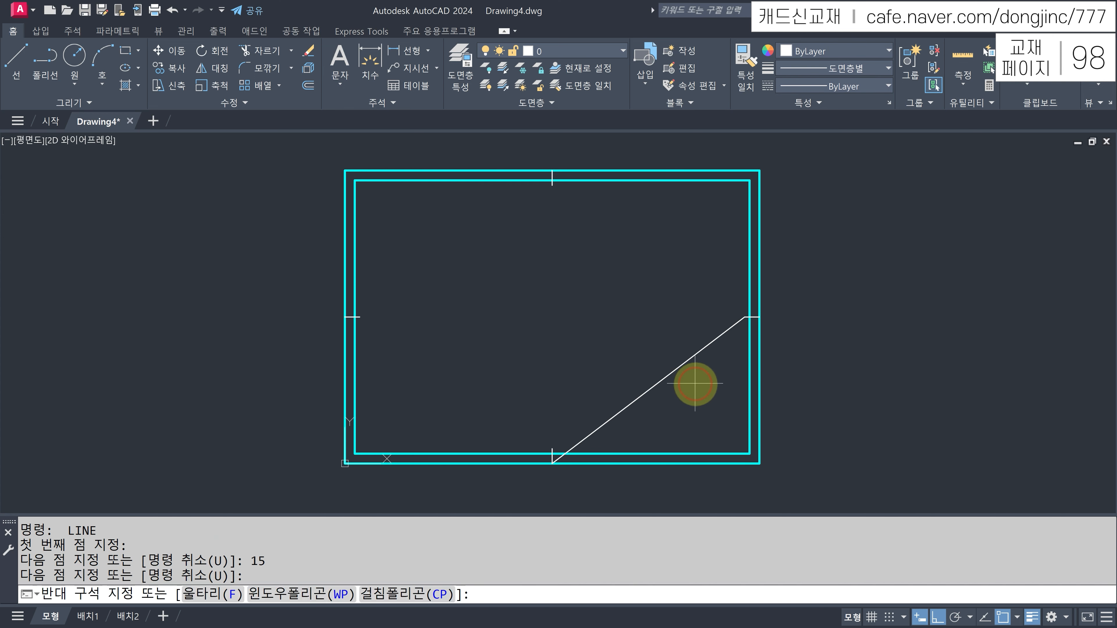
click(650, 345)
text(E)
key(Return)
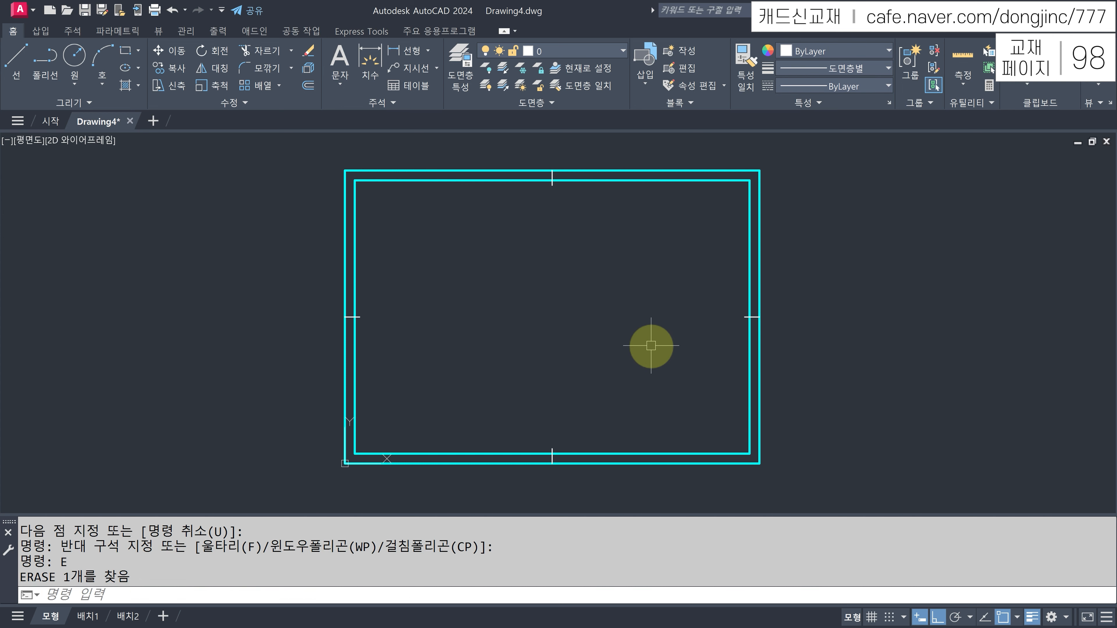
- Put both border rectangles on the 1. 윤곽선 layer
click(815, 146)
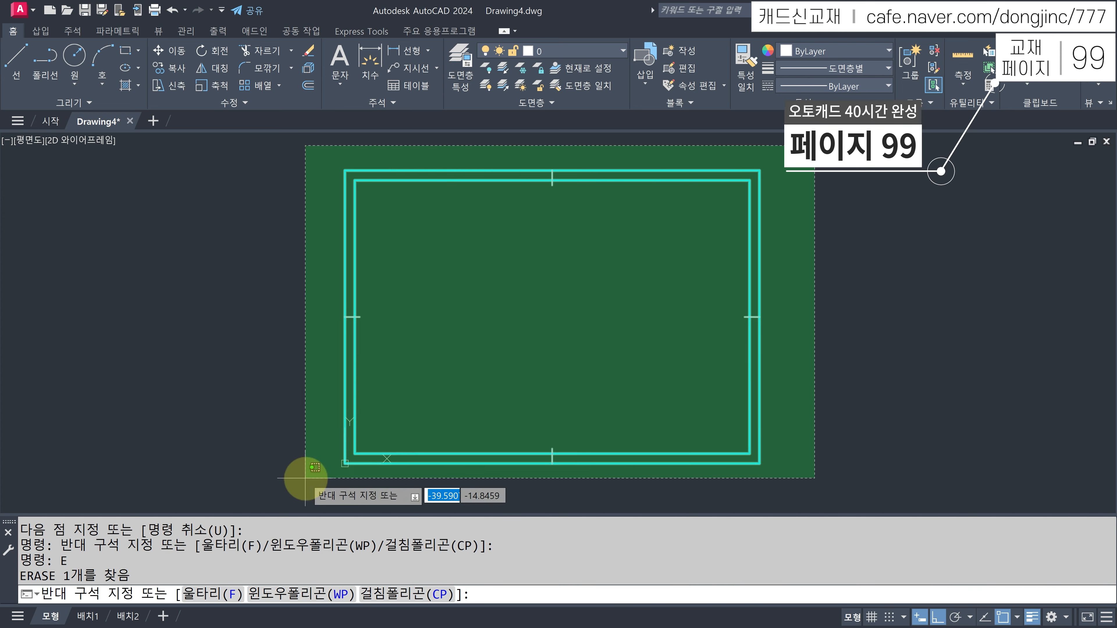
click(278, 505)
click(608, 55)
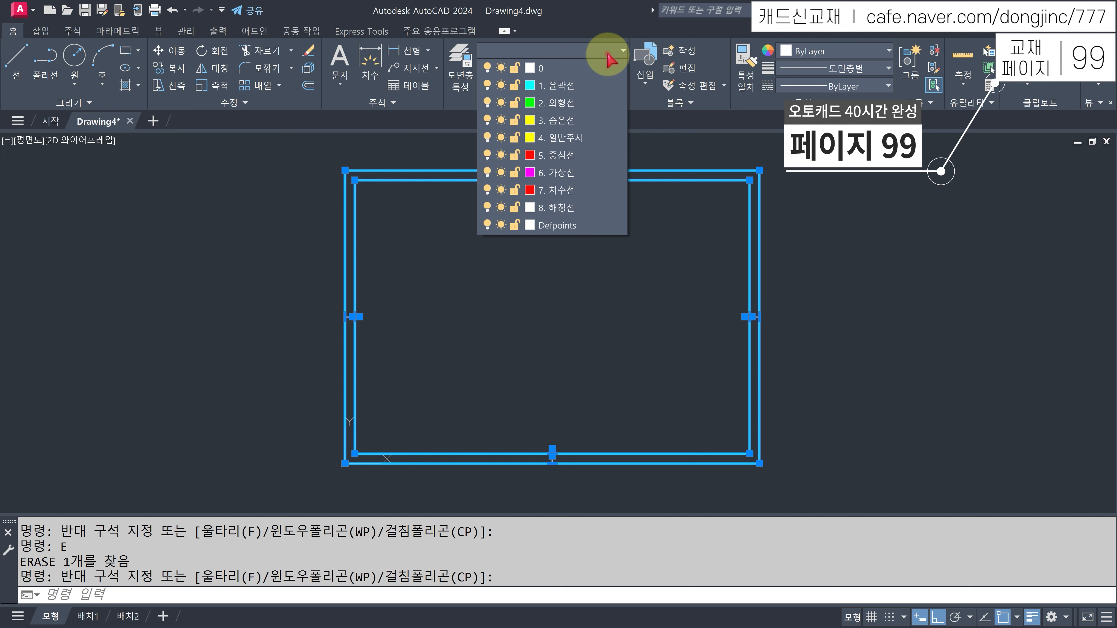
click(571, 87)
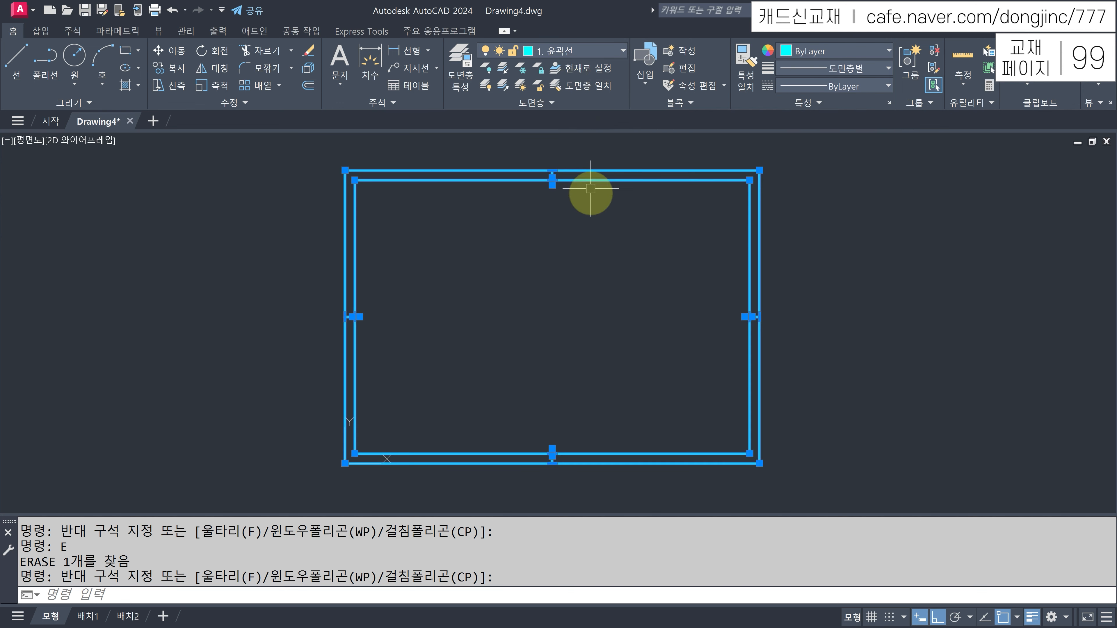
key(Escape)
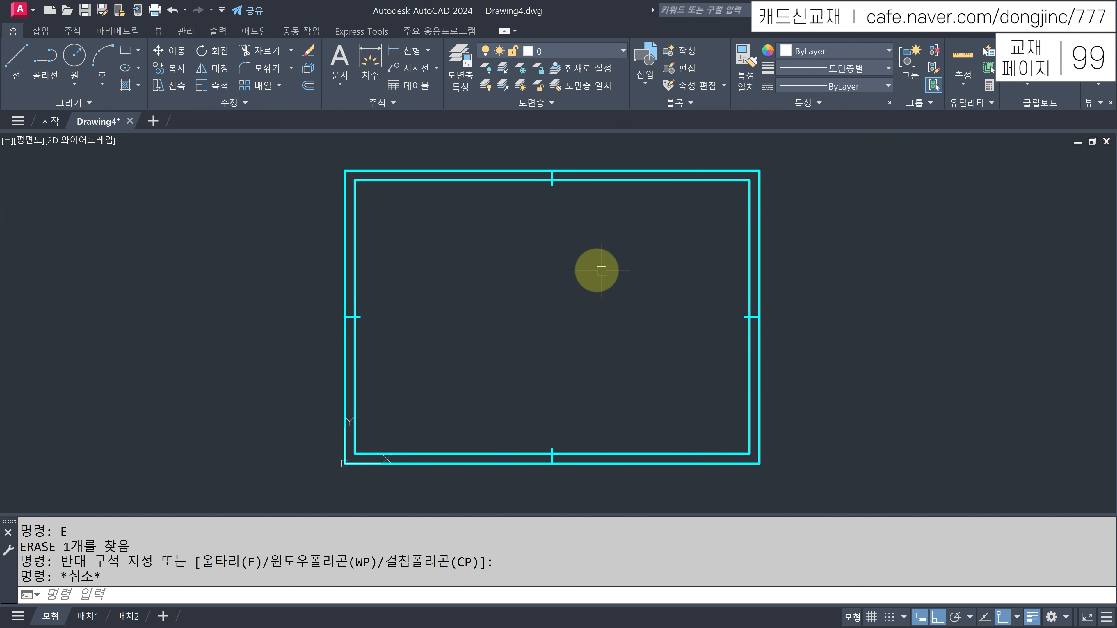
- Erase the outer border rectangle, then undo to restore it
click(723, 181)
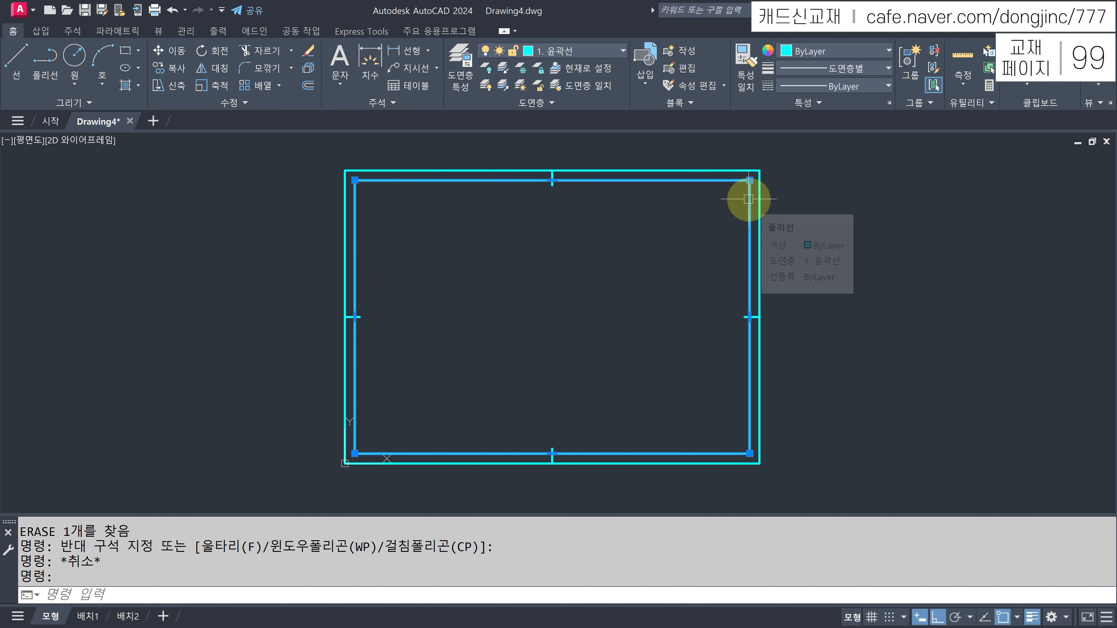
key(Escape)
click(763, 192)
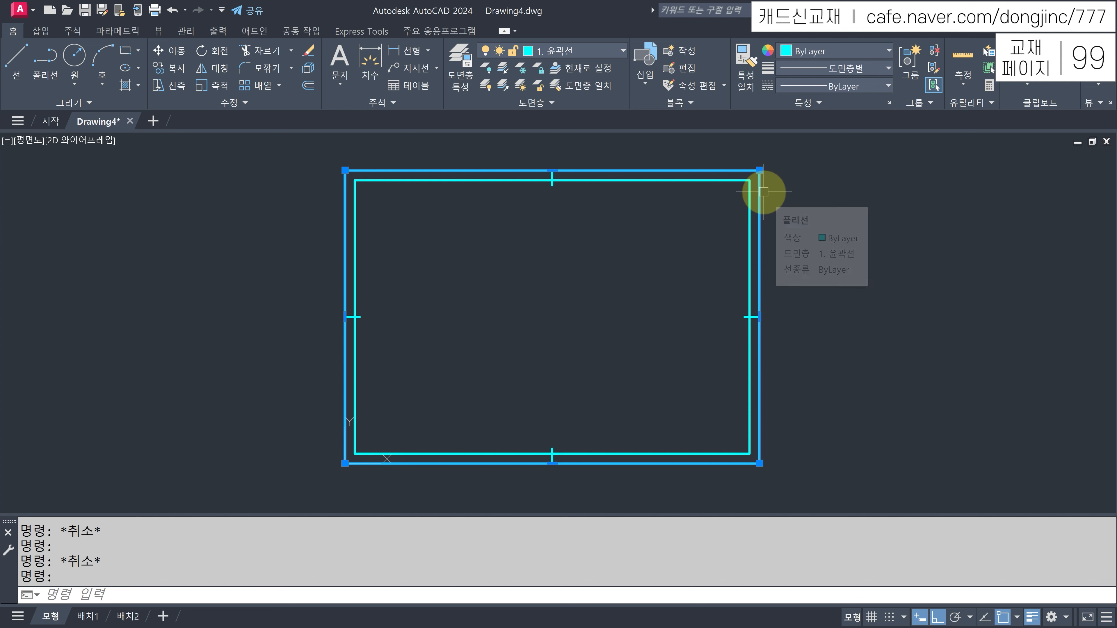
text(E)
key(Return)
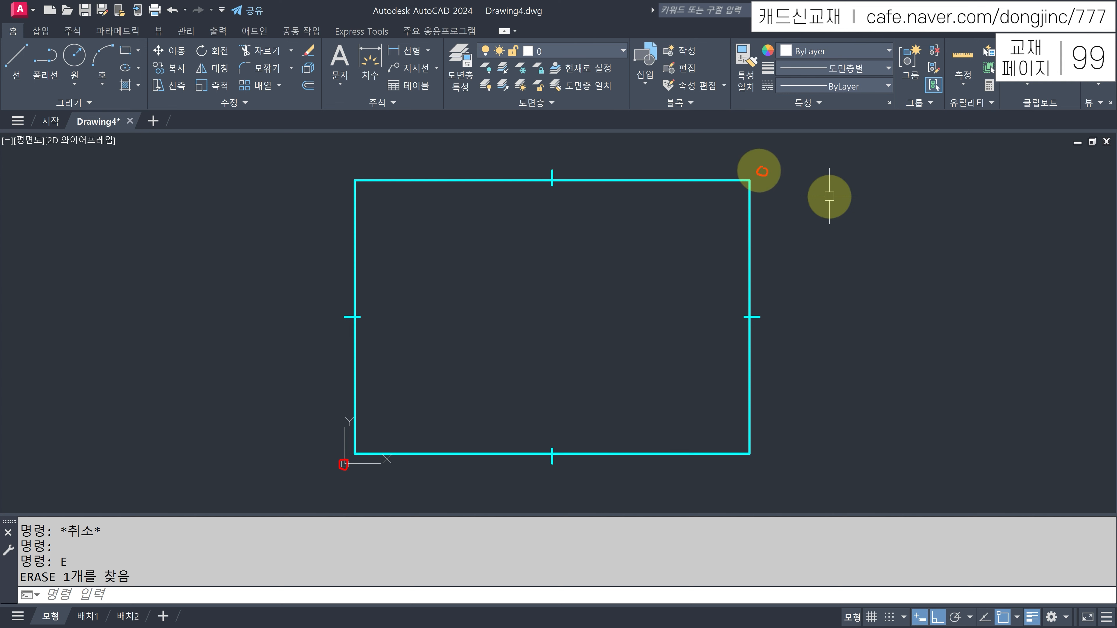
drag(763, 164, 771, 164)
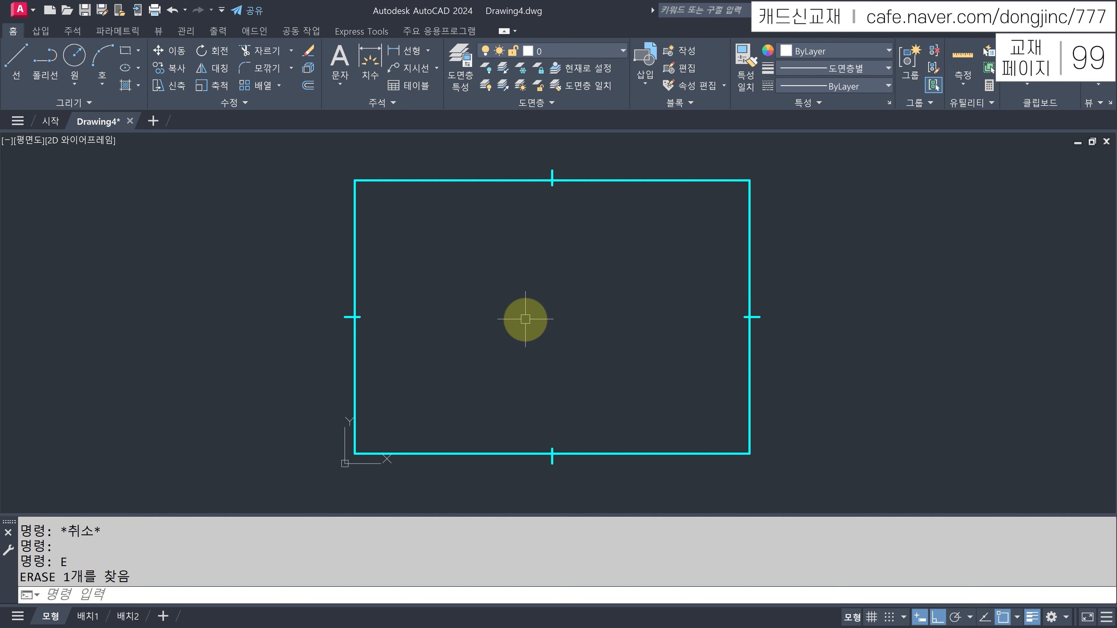
key(ctrl+z)
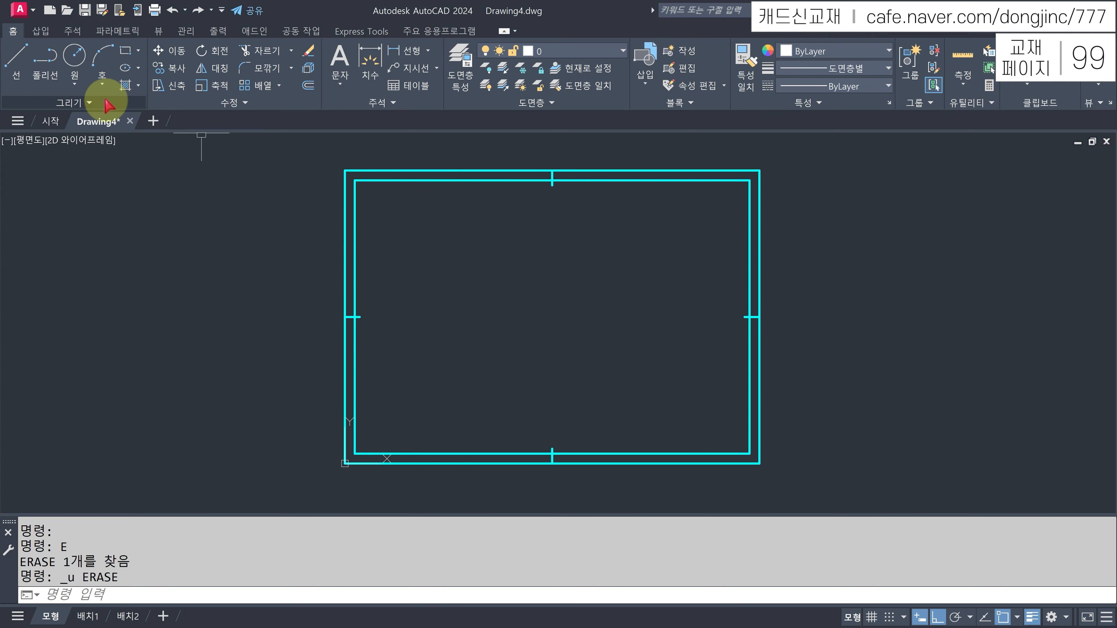
click(90, 103)
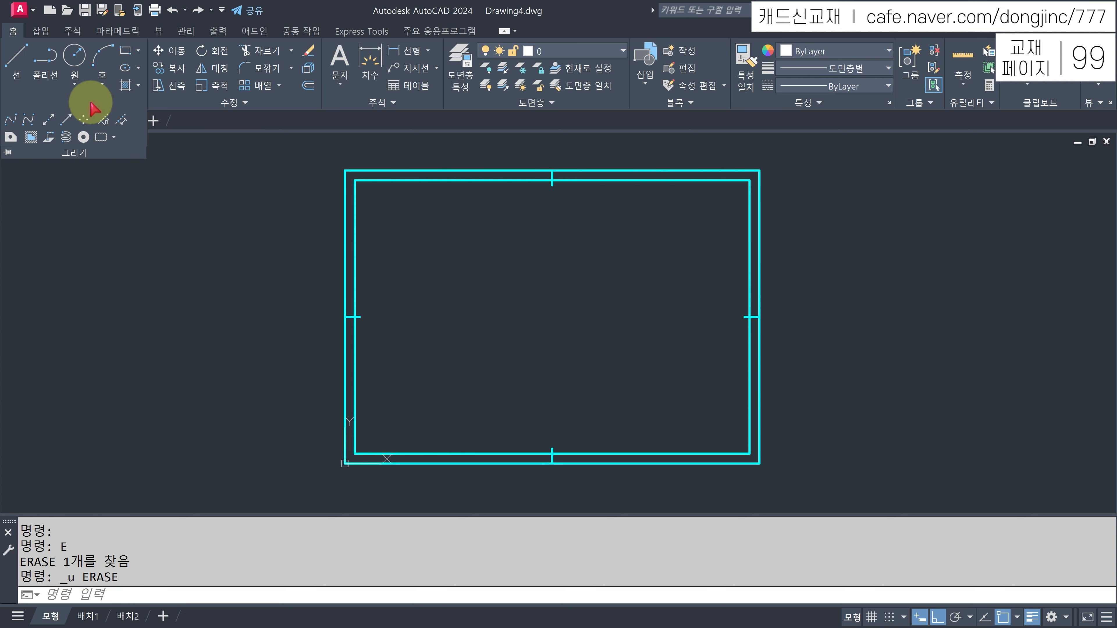
click(83, 120)
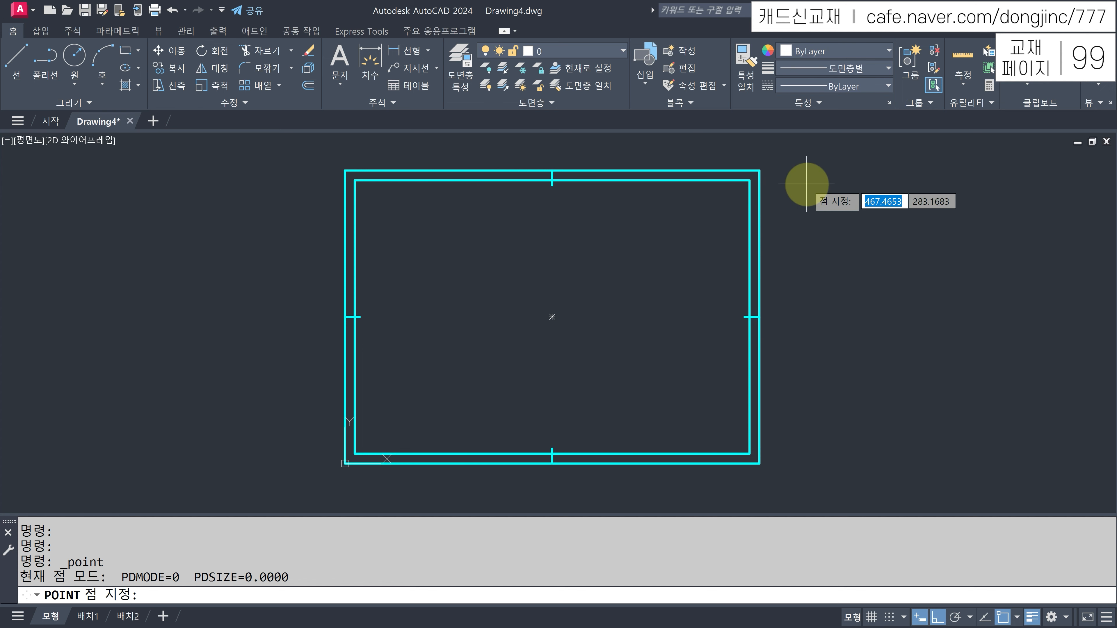
key(Escape)
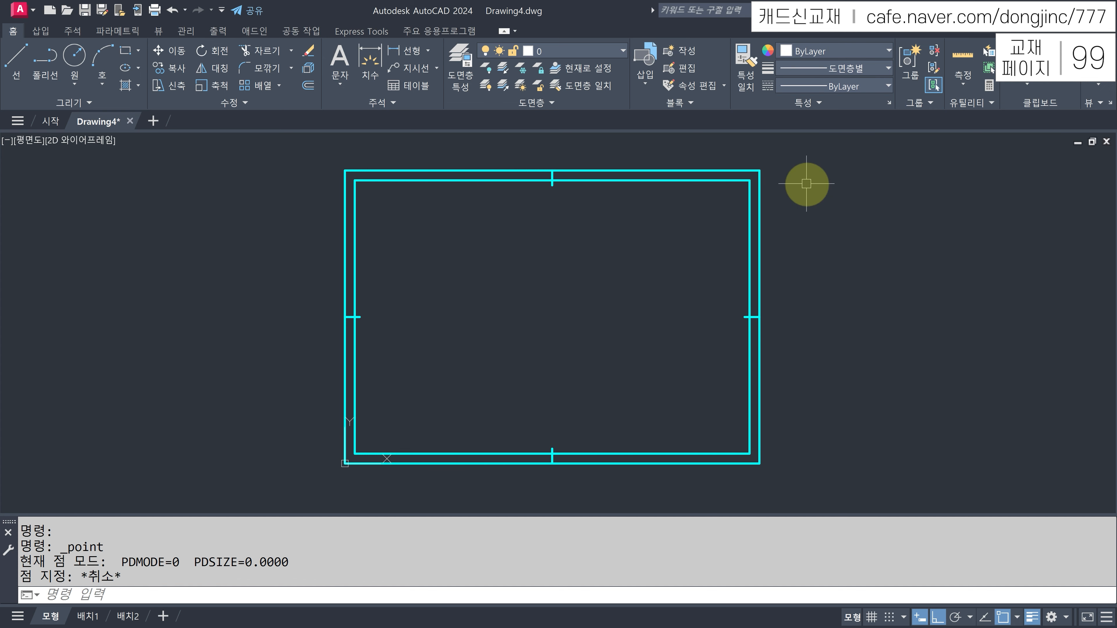
click(759, 209)
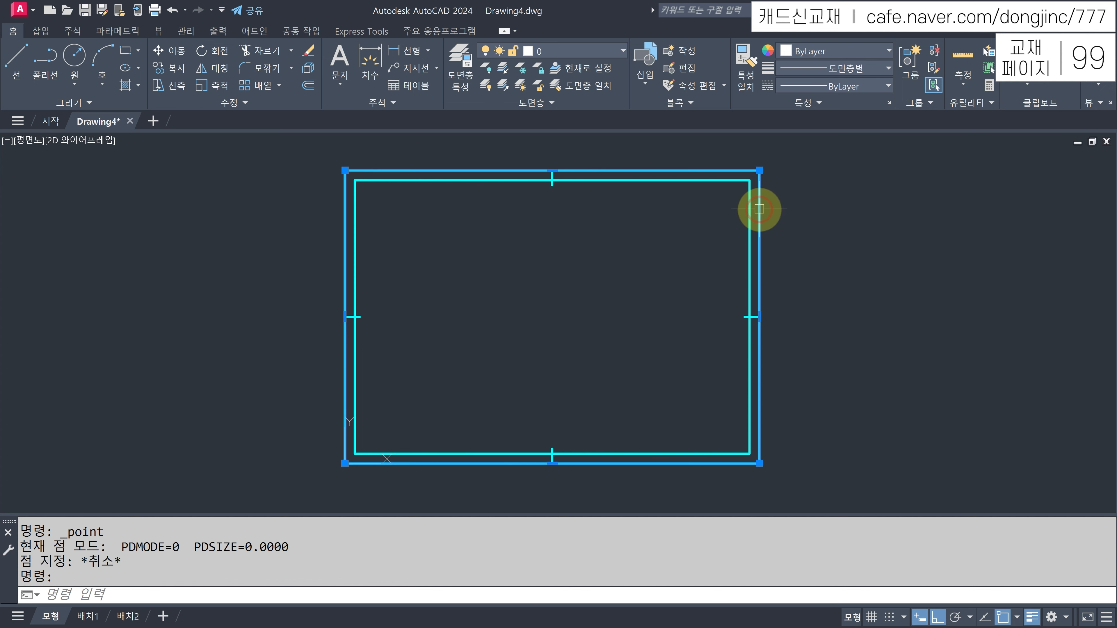
- Erase the outer border rectangle
text(E)
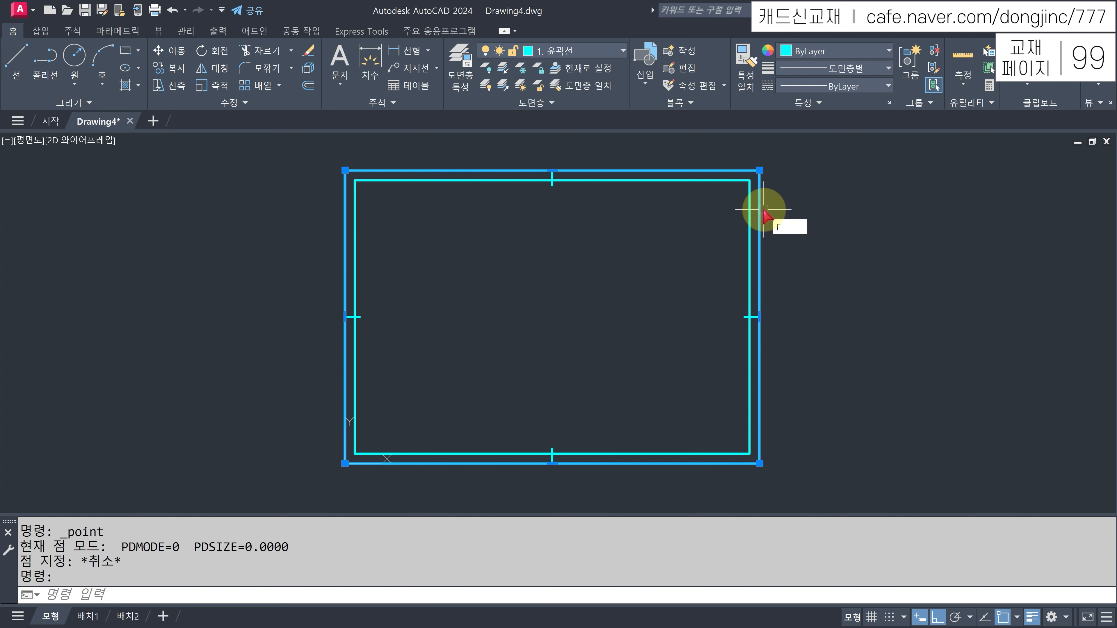
key(Return)
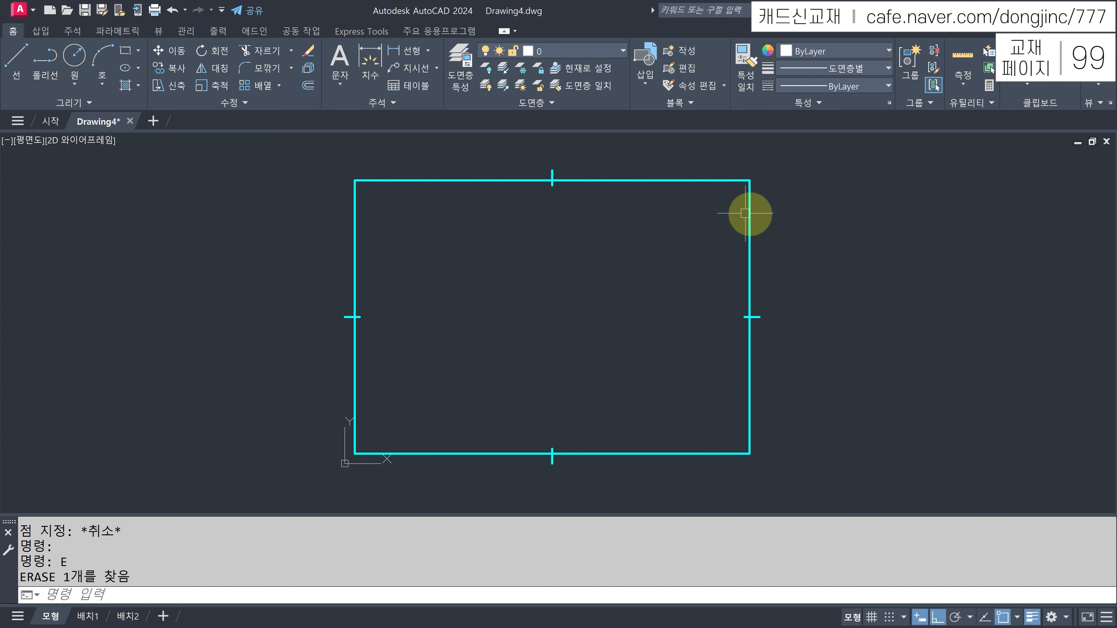
scroll(361, 179, up, 4)
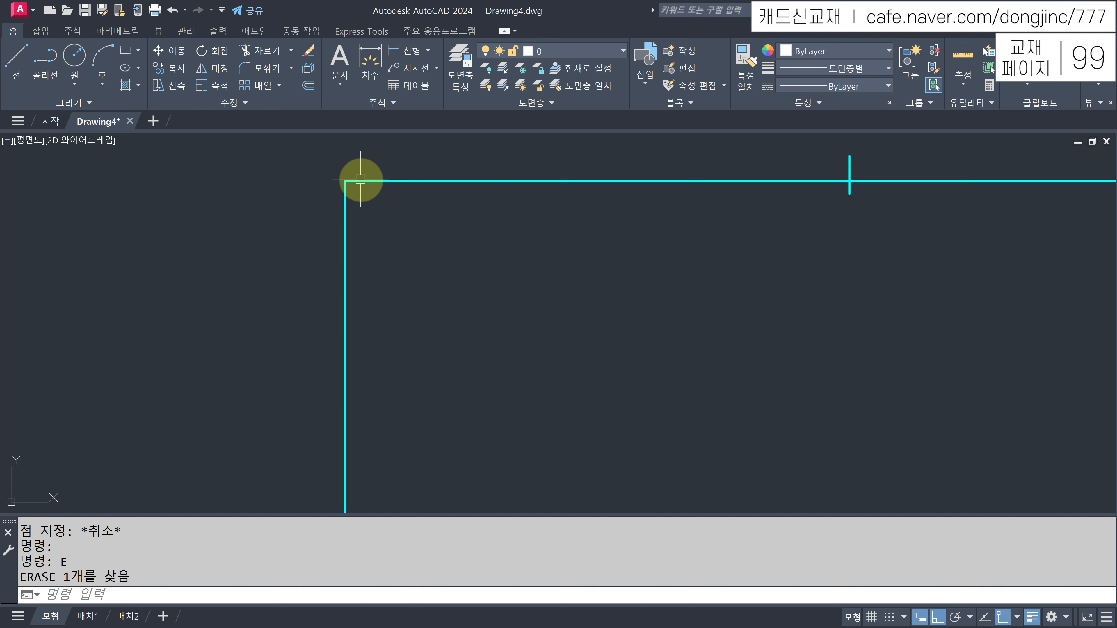
middle_drag(462, 255, 445, 264)
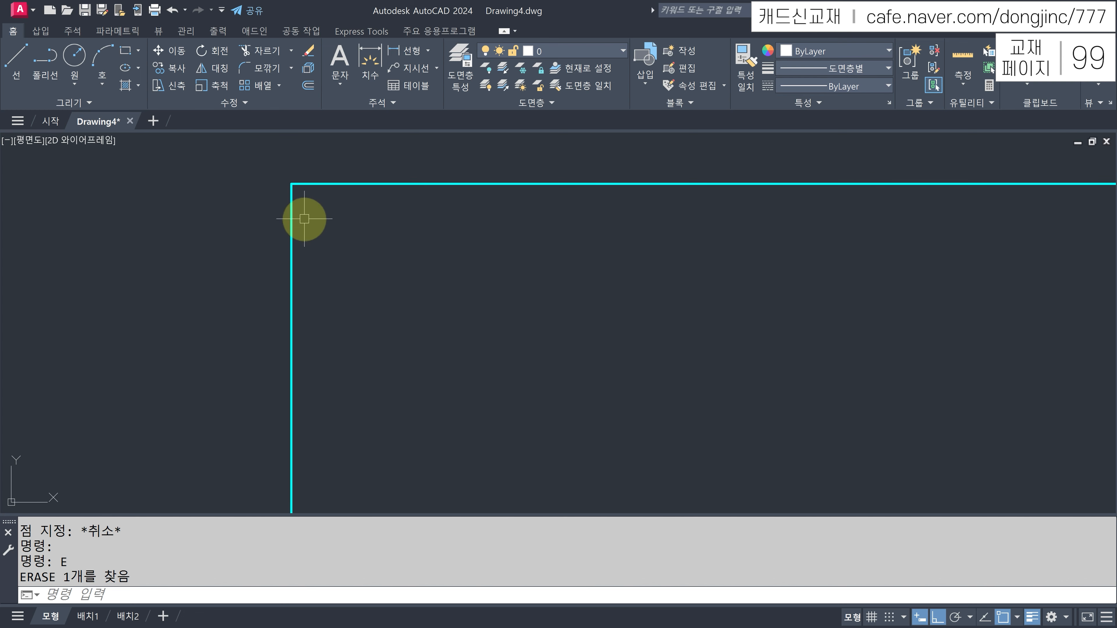
- Select the remaining border and begin a 10-unit offset, then cancel it
click(322, 240)
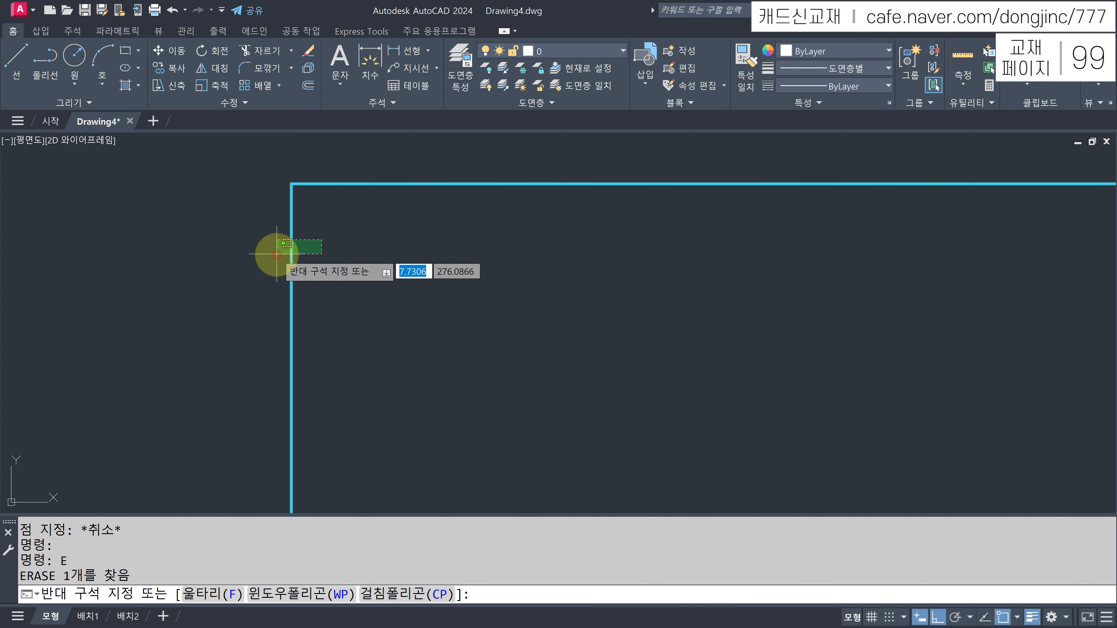
click(269, 250)
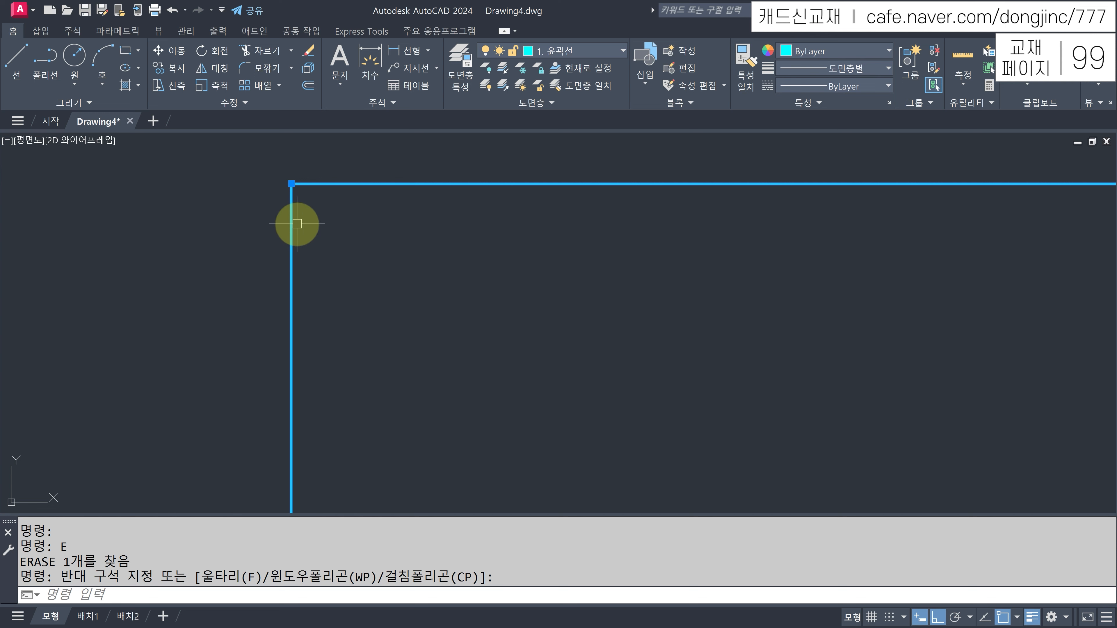
key(Return)
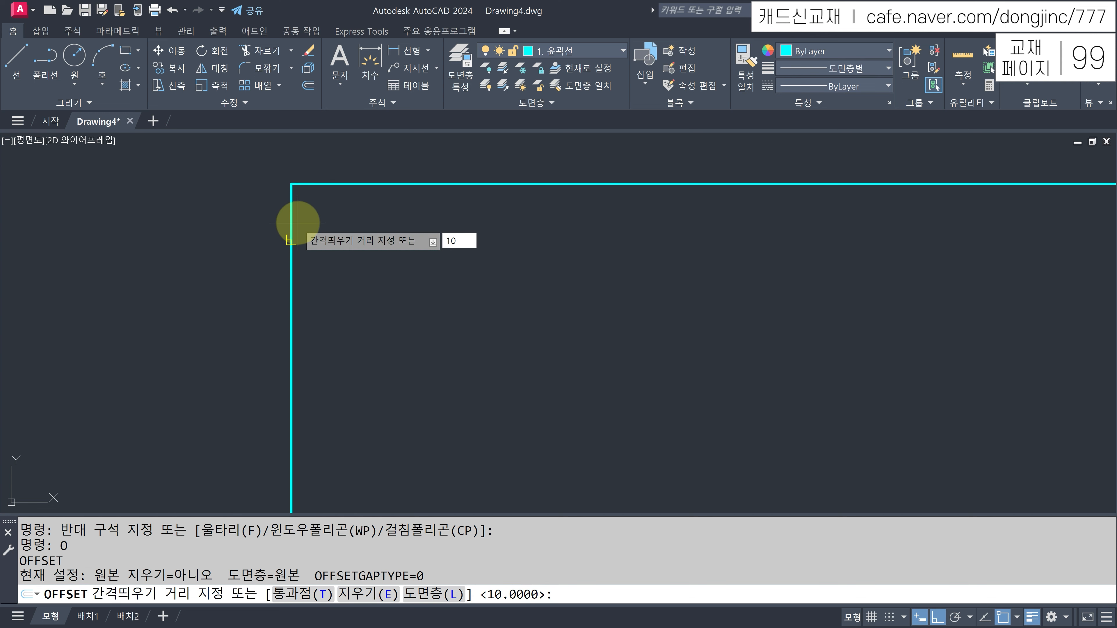
key(Return)
scroll(406, 275, down, 4)
middle_drag(507, 332, 493, 246)
key(Escape)
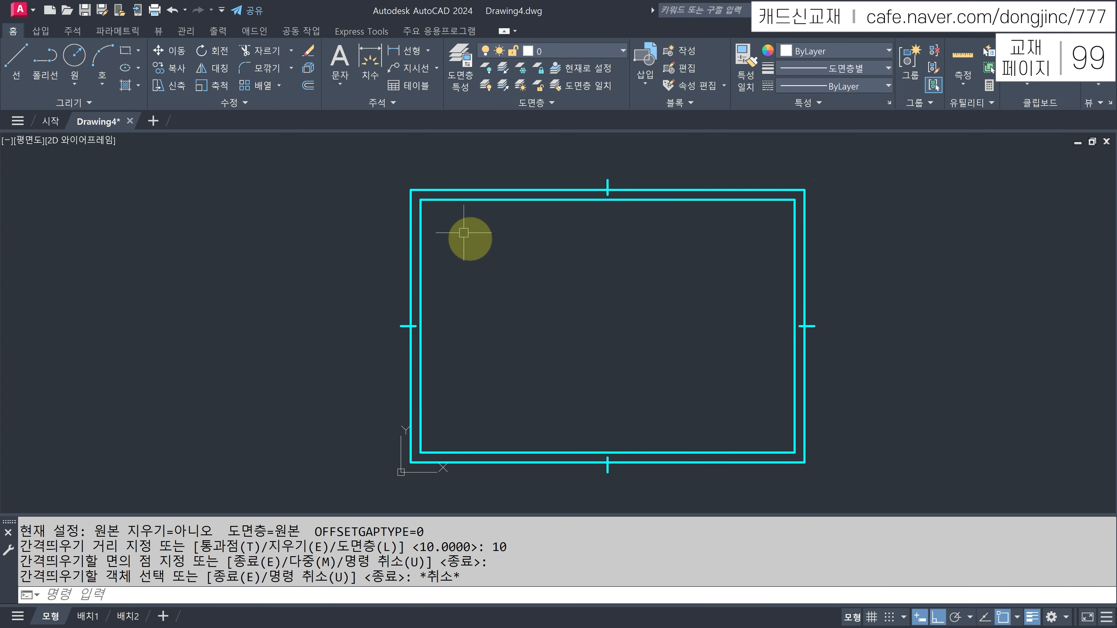
- Erase the inner border rectangle
click(436, 200)
text(E)
key(Return)
- Explode the border rectangle into separate individual lines
scroll(413, 194, up, 4)
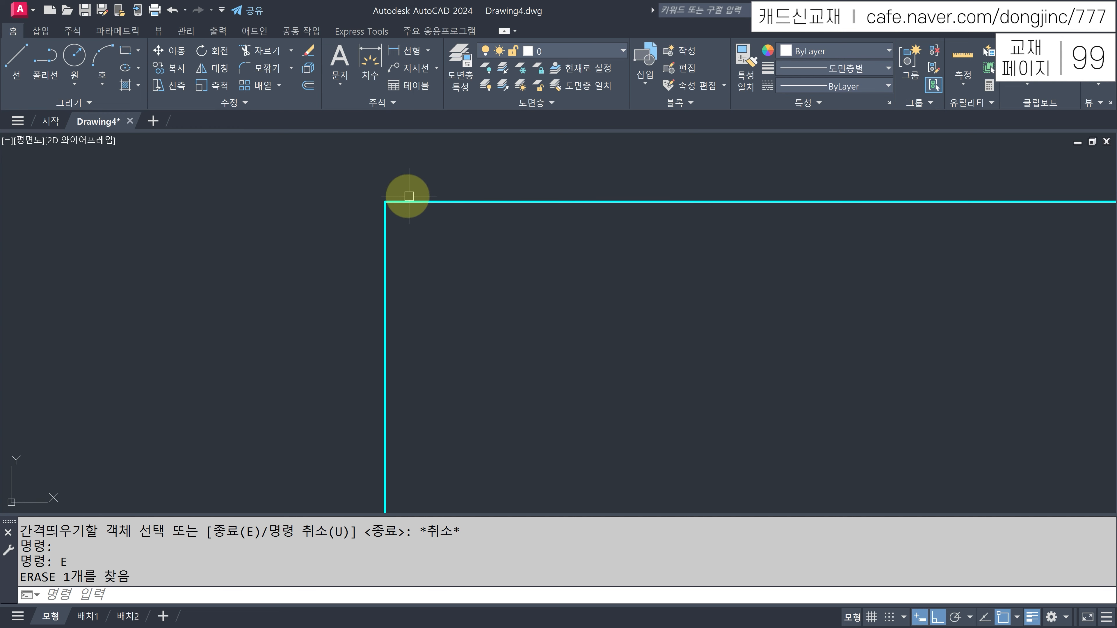
click(474, 196)
click(411, 227)
key(Escape)
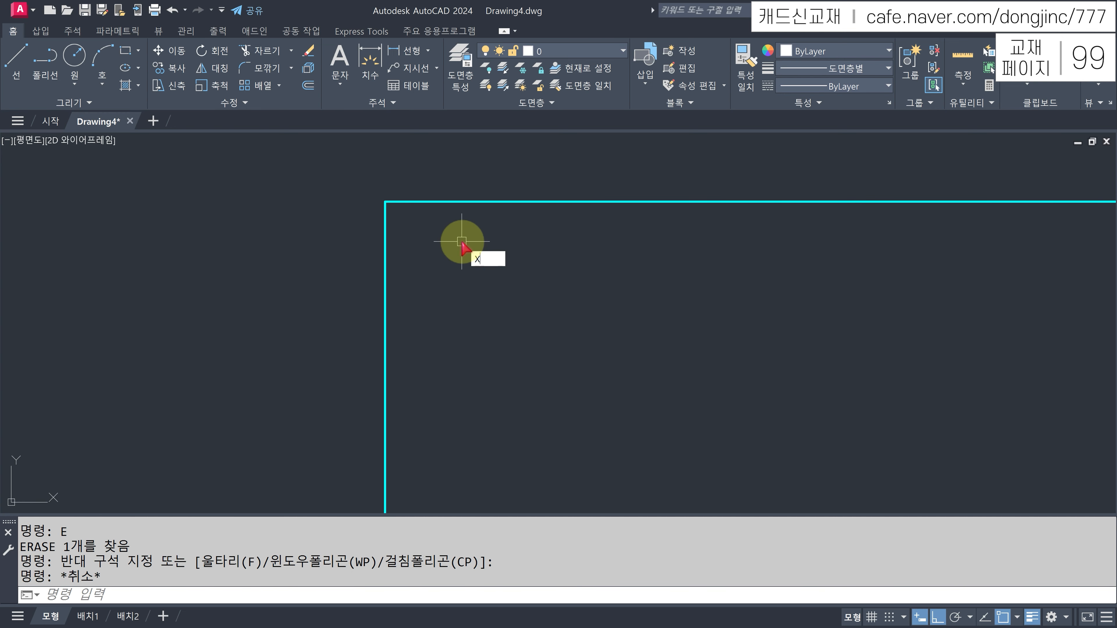
key(Return)
click(449, 202)
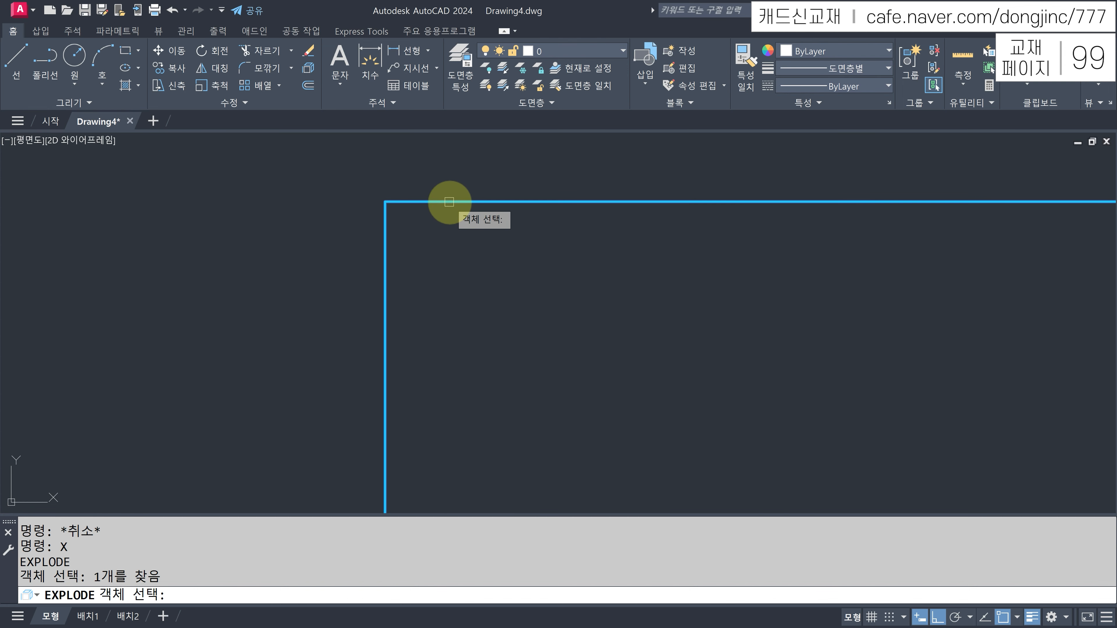
key(Return)
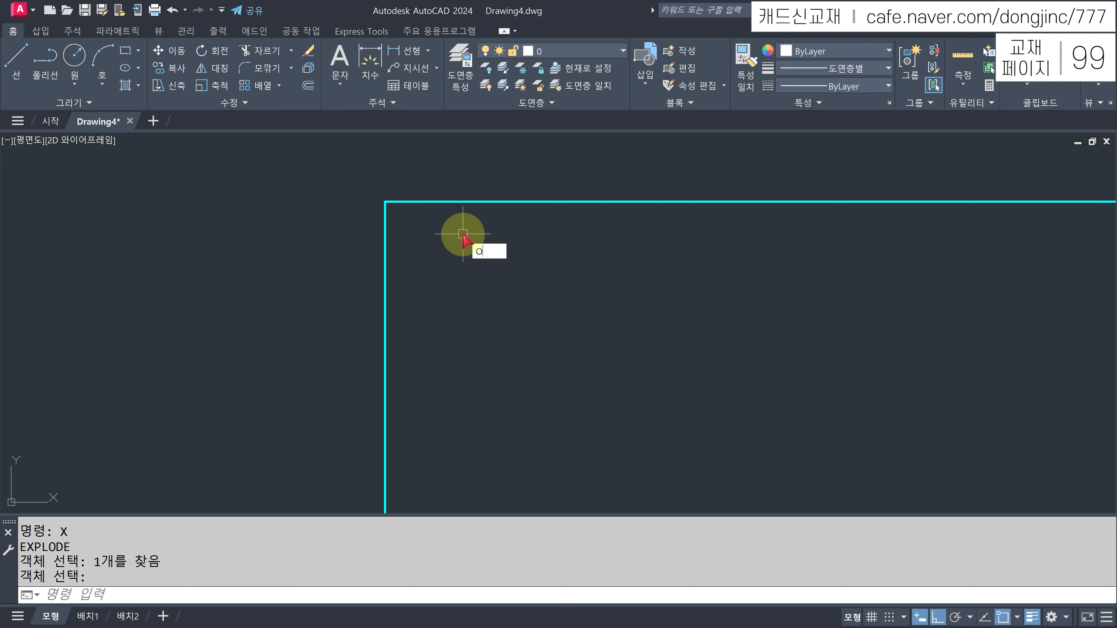
- Offset the left border line twice by 20 to create two new verticals
text(O)
key(Return)
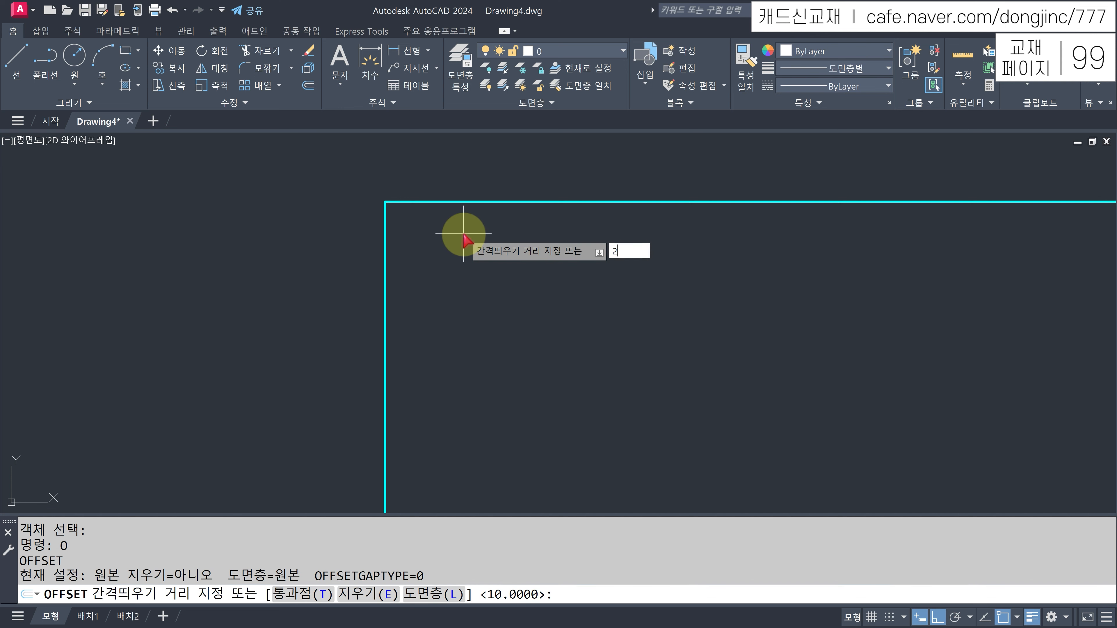
key(Return)
click(384, 259)
click(416, 257)
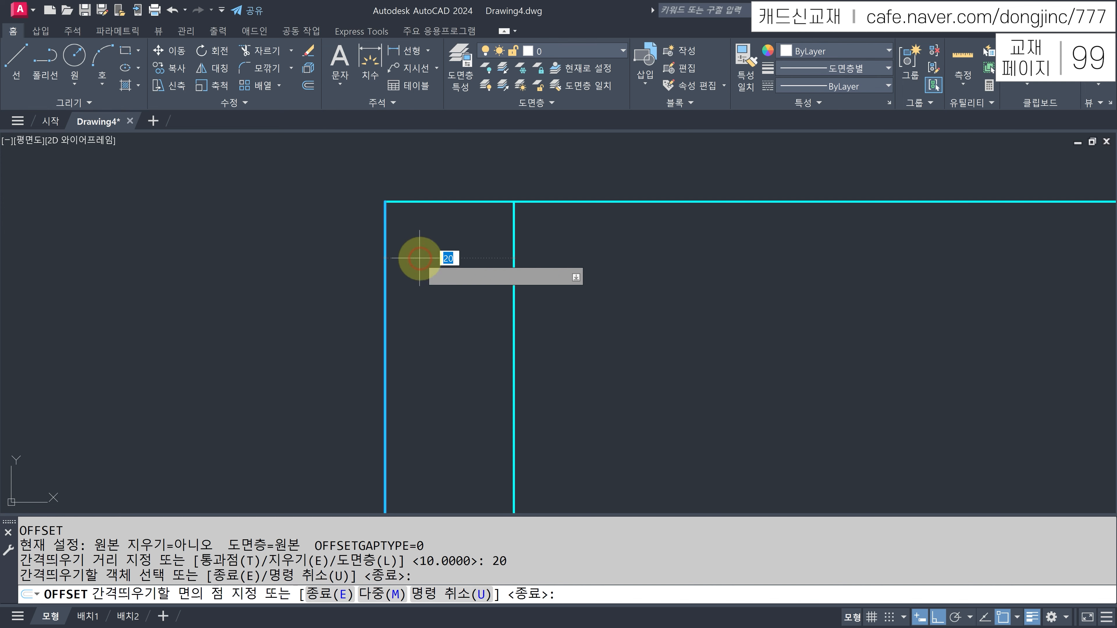
click(513, 211)
click(704, 267)
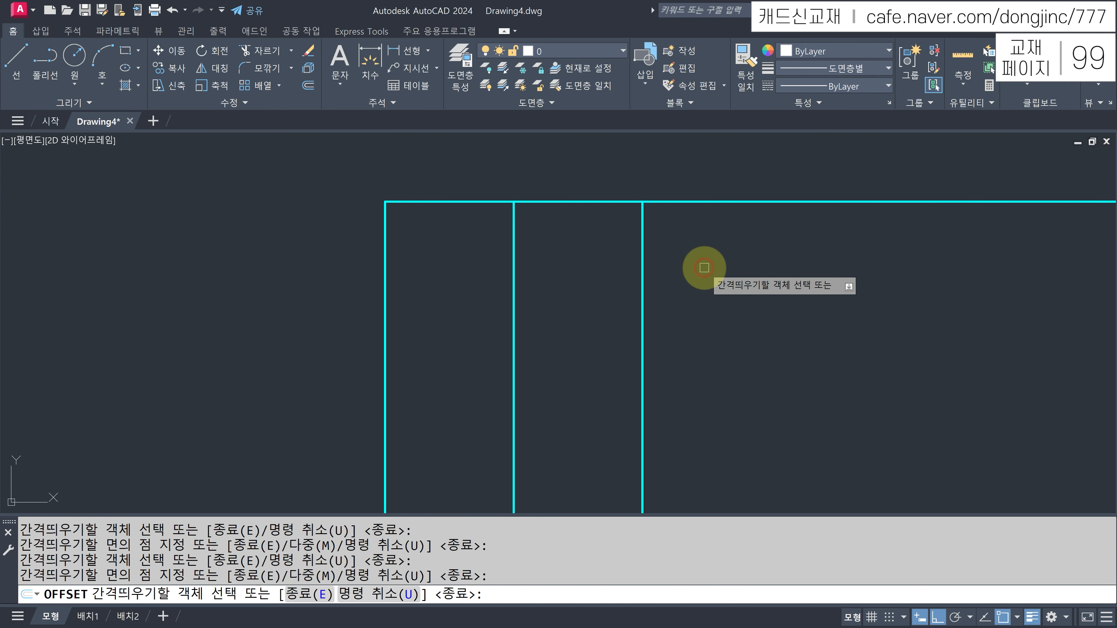
key(Escape)
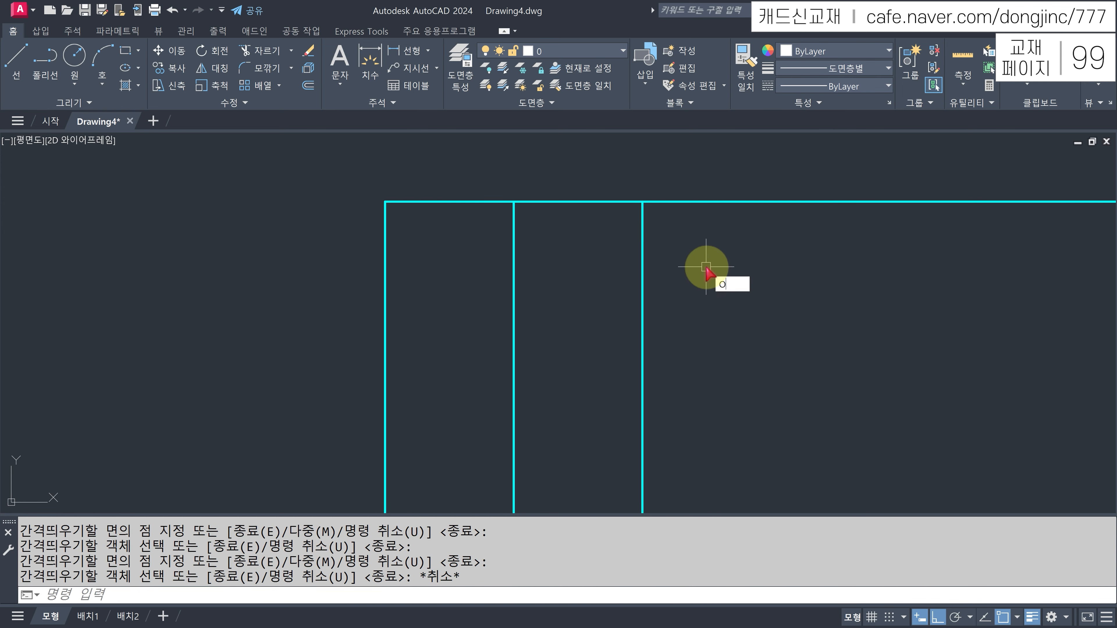
- Offset the top border line by 8 three times to add three horizontals
key(Return)
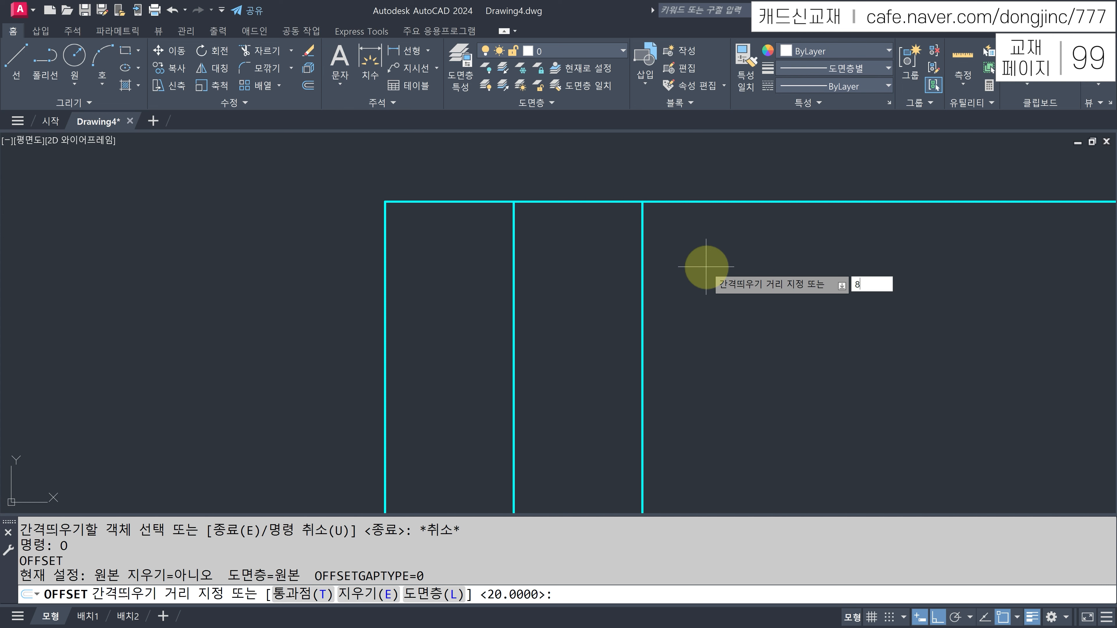
text(8)
key(Return)
click(705, 203)
click(705, 240)
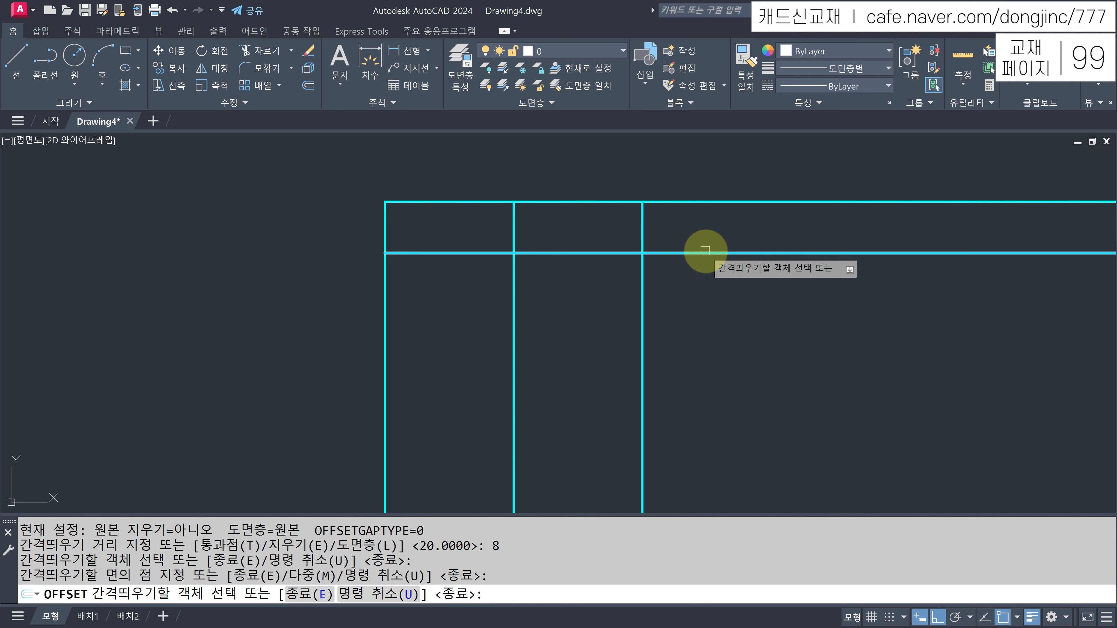
click(705, 251)
click(680, 299)
click(678, 304)
click(691, 358)
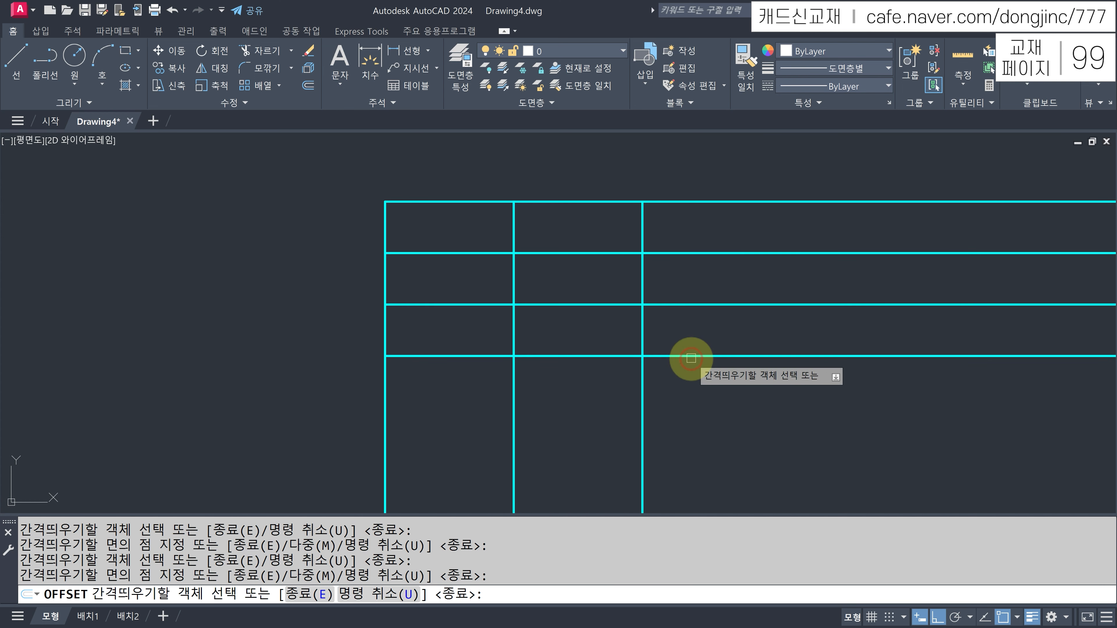
key(Escape)
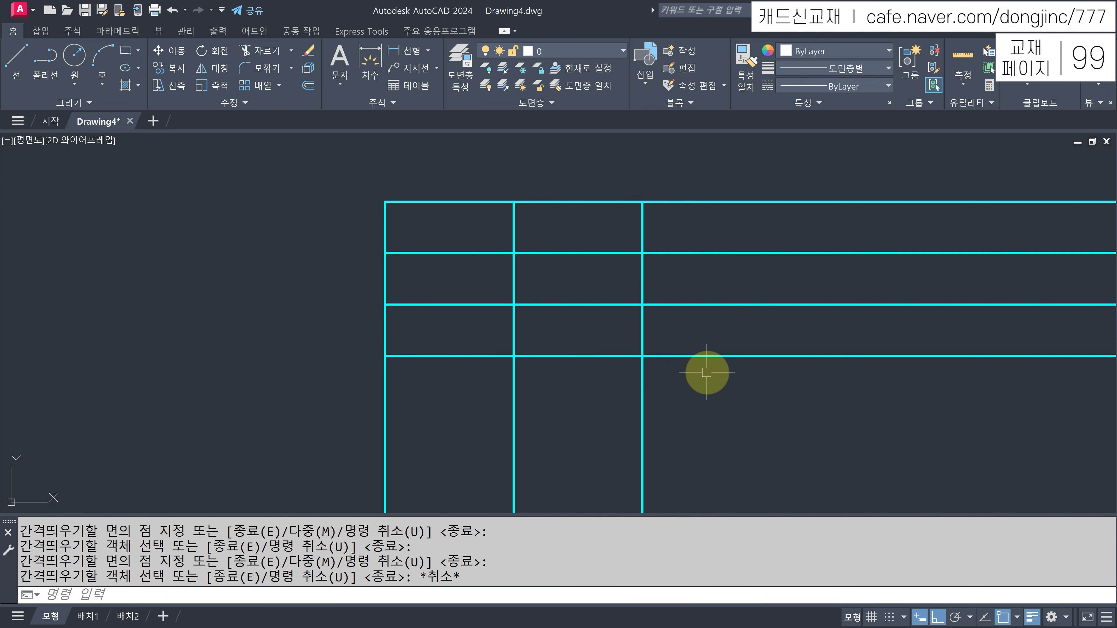
- Offset a vertical line 100 to the right
text(O)
key(Return)
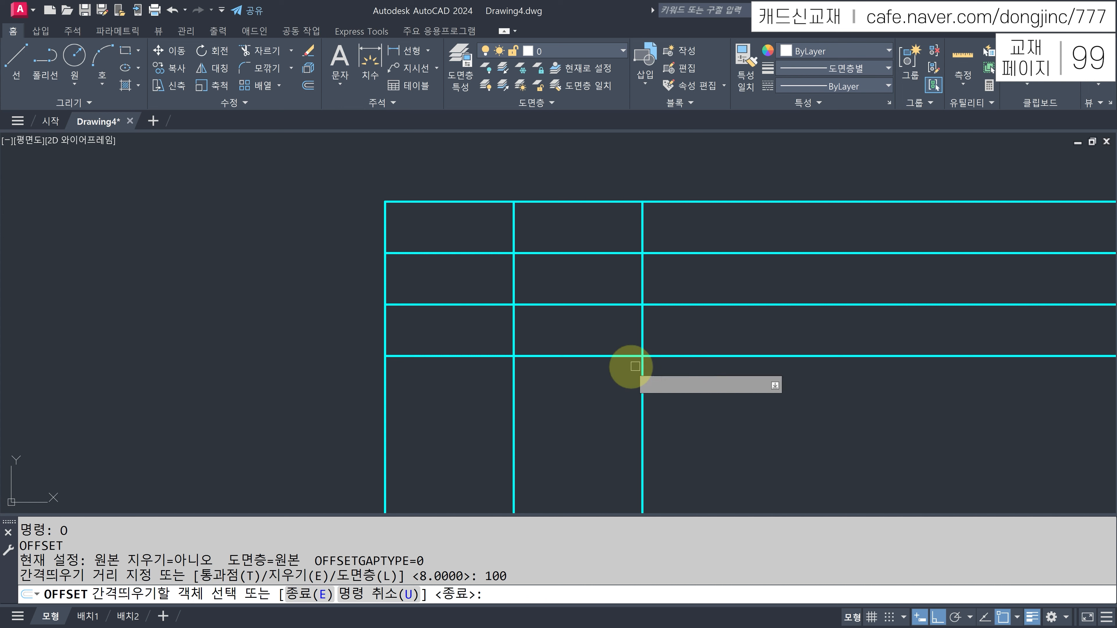
click(388, 387)
click(923, 389)
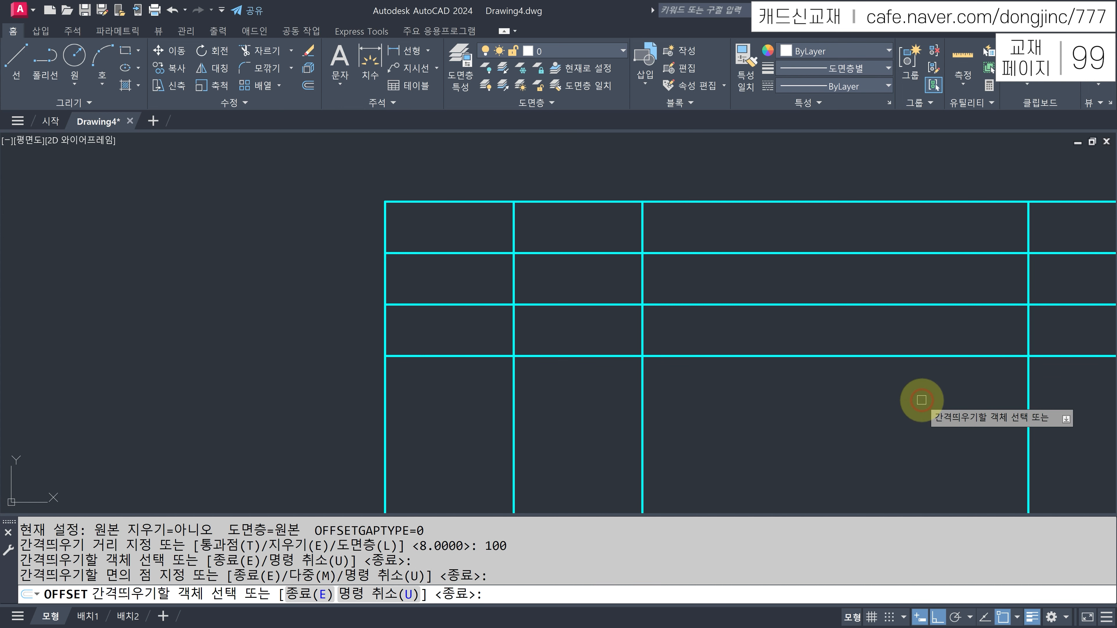
scroll(927, 406, down, 4)
middle_drag(927, 406, 576, 316)
key(Escape)
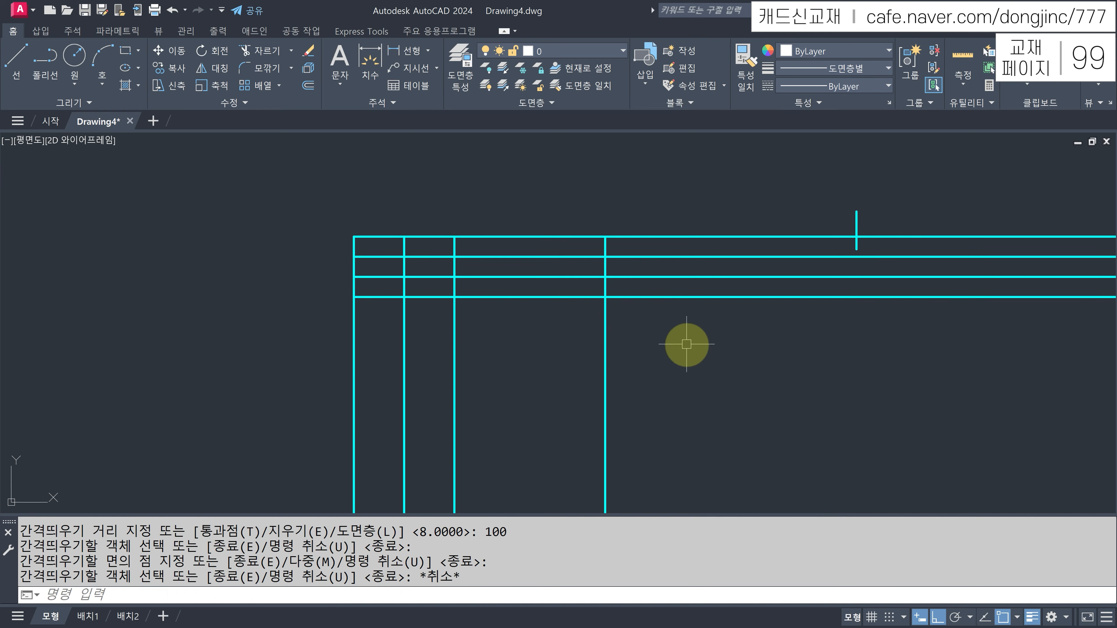
key(Return)
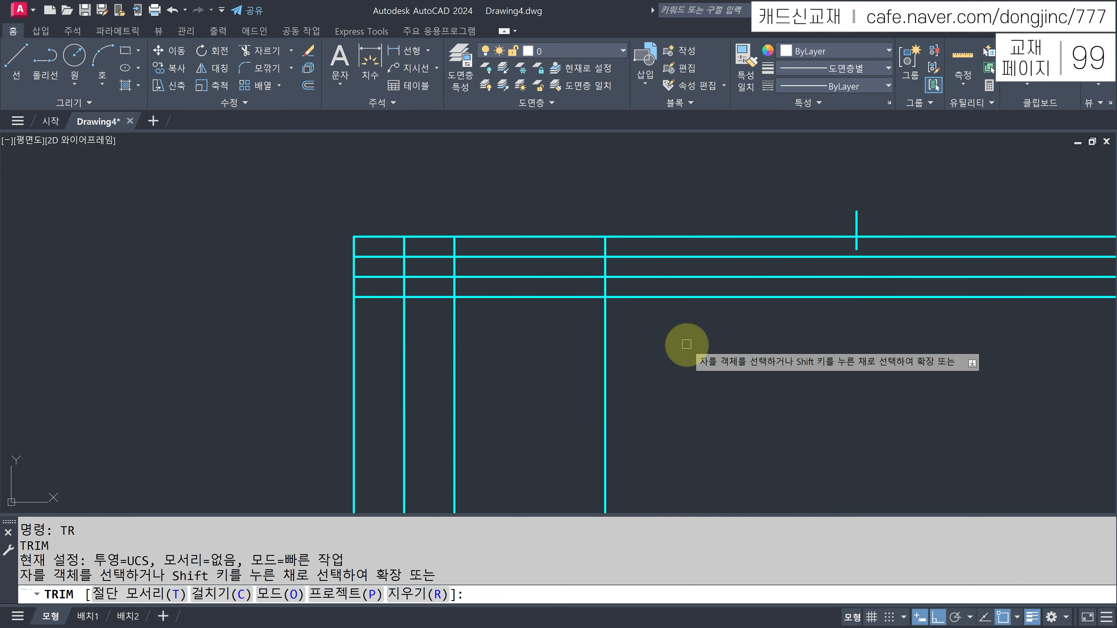
- Trim the overhanging grid lines so only the small corner table remains
click(700, 345)
click(691, 253)
click(685, 338)
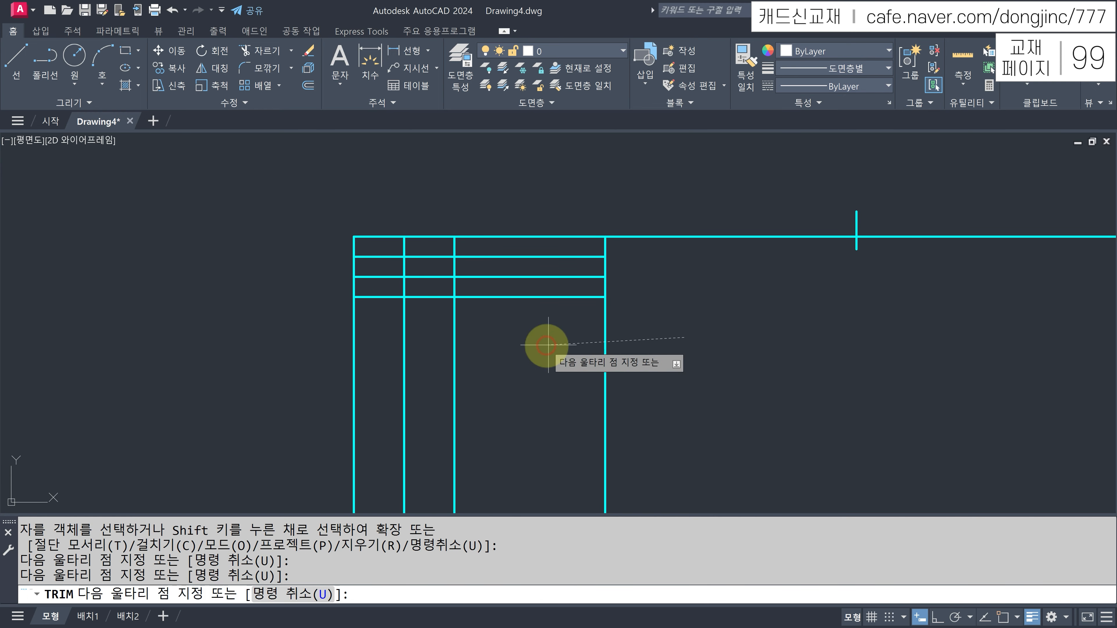
click(396, 344)
key(Return)
click(505, 335)
key(Return)
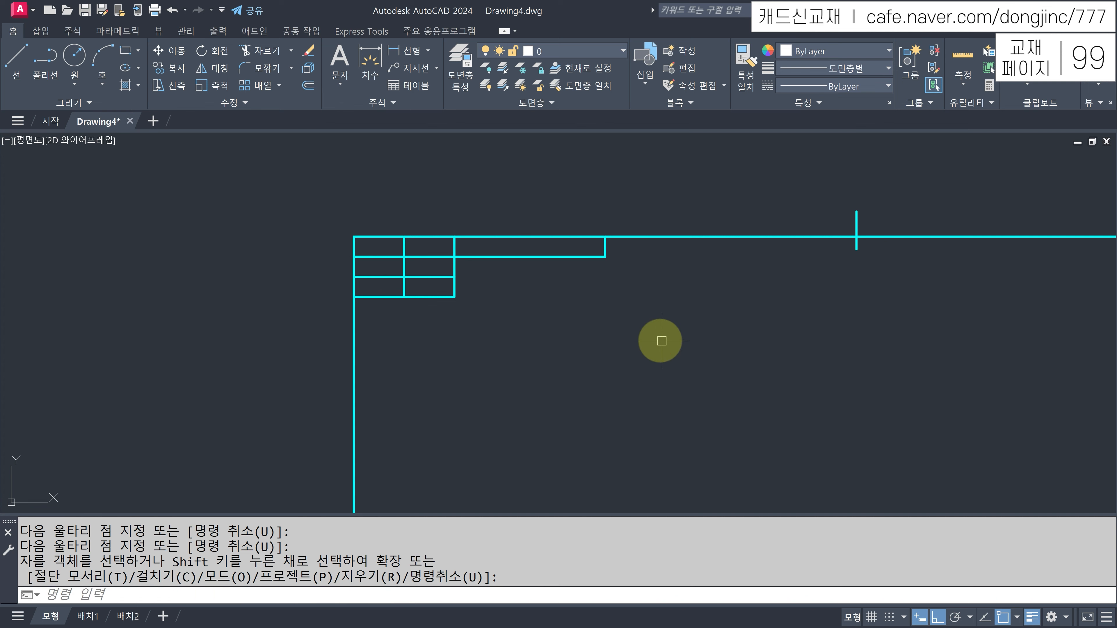
- Move the trimmed table lines onto layer 2. 외형선
click(679, 351)
click(382, 242)
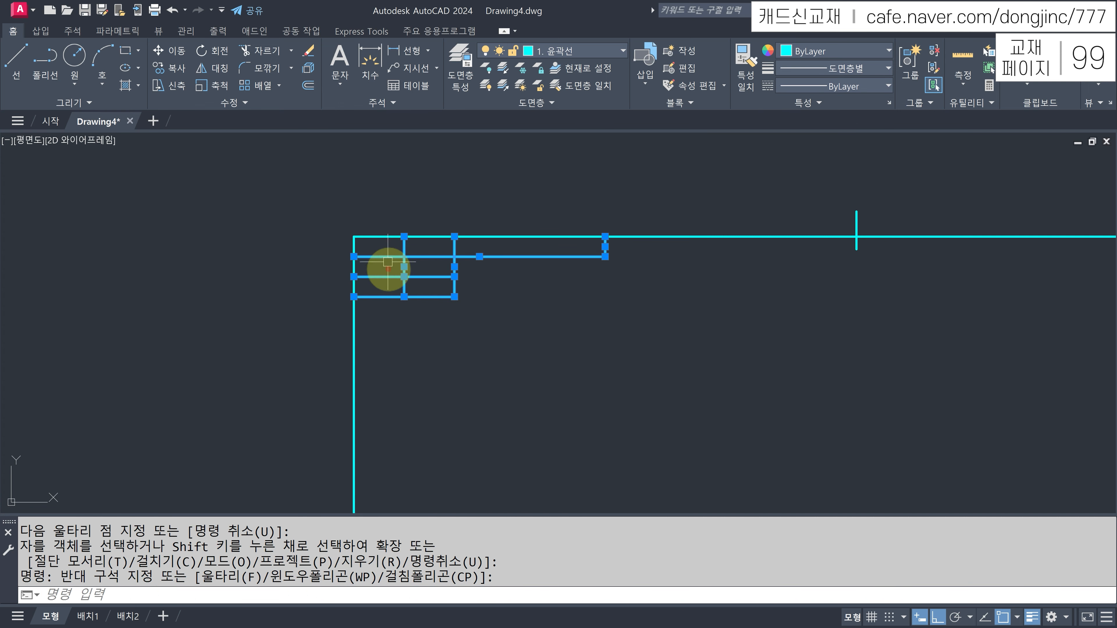
click(593, 51)
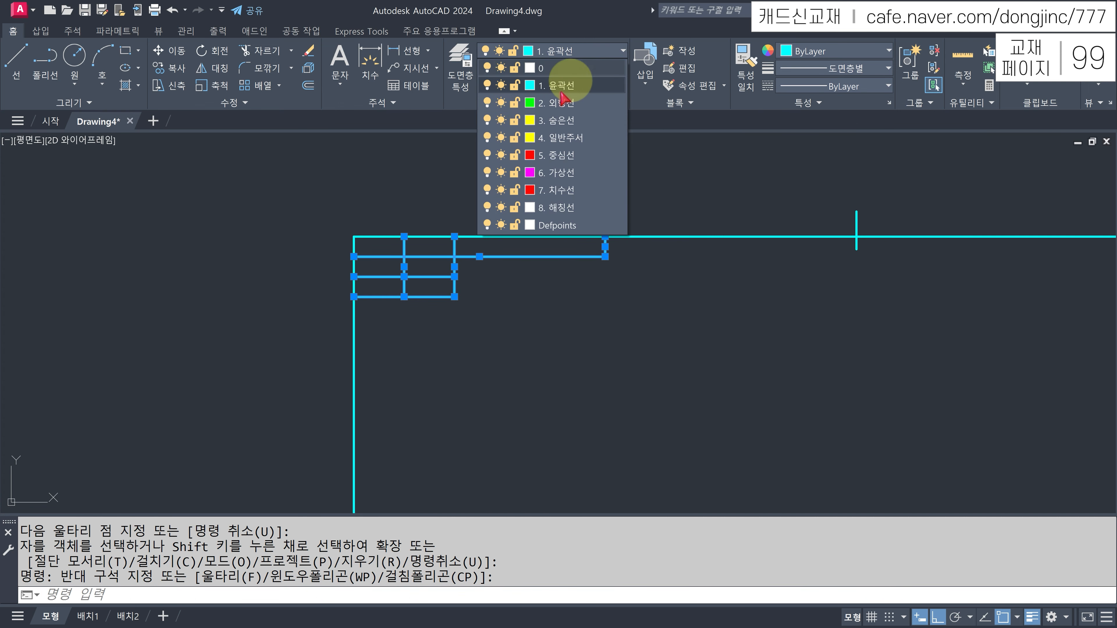
click(558, 103)
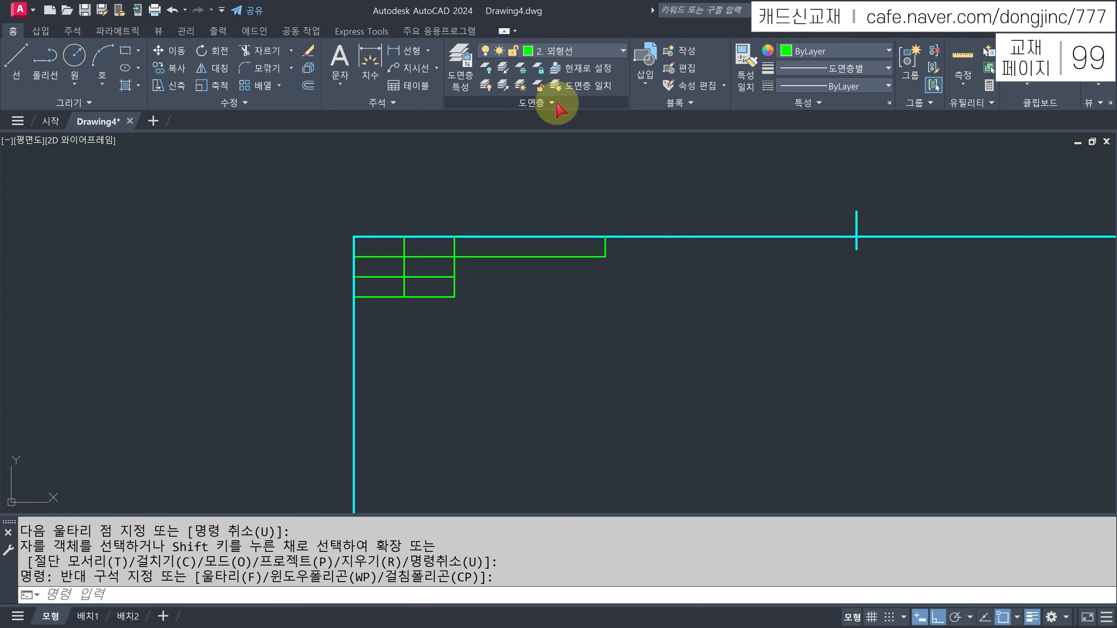
key(Escape)
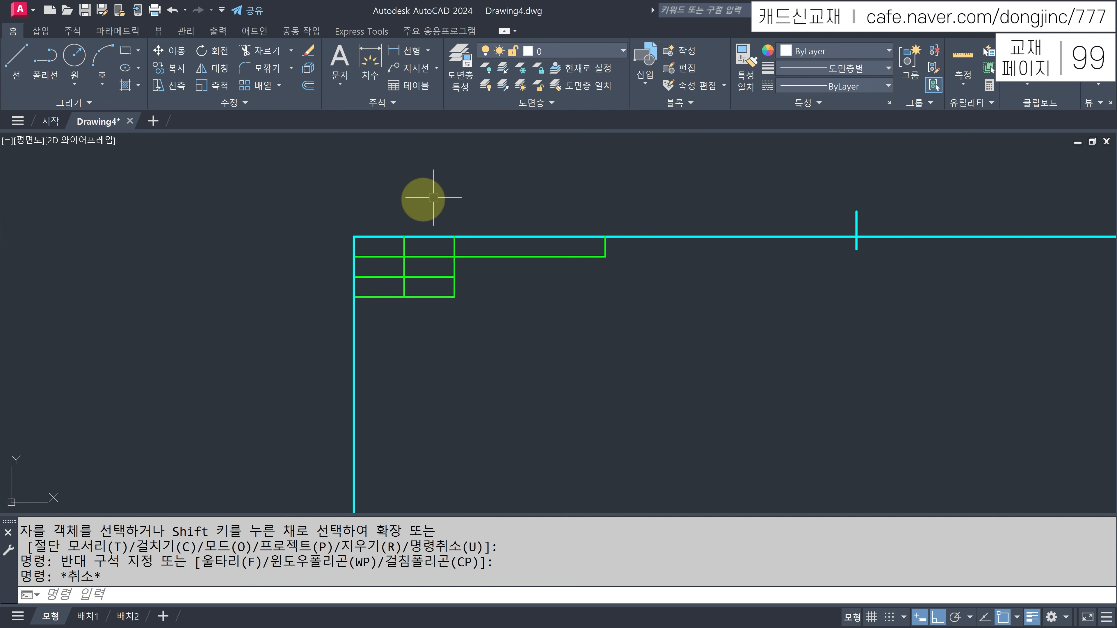
middle_drag(905, 450, 521, 178)
middle_drag(820, 427, 635, 186)
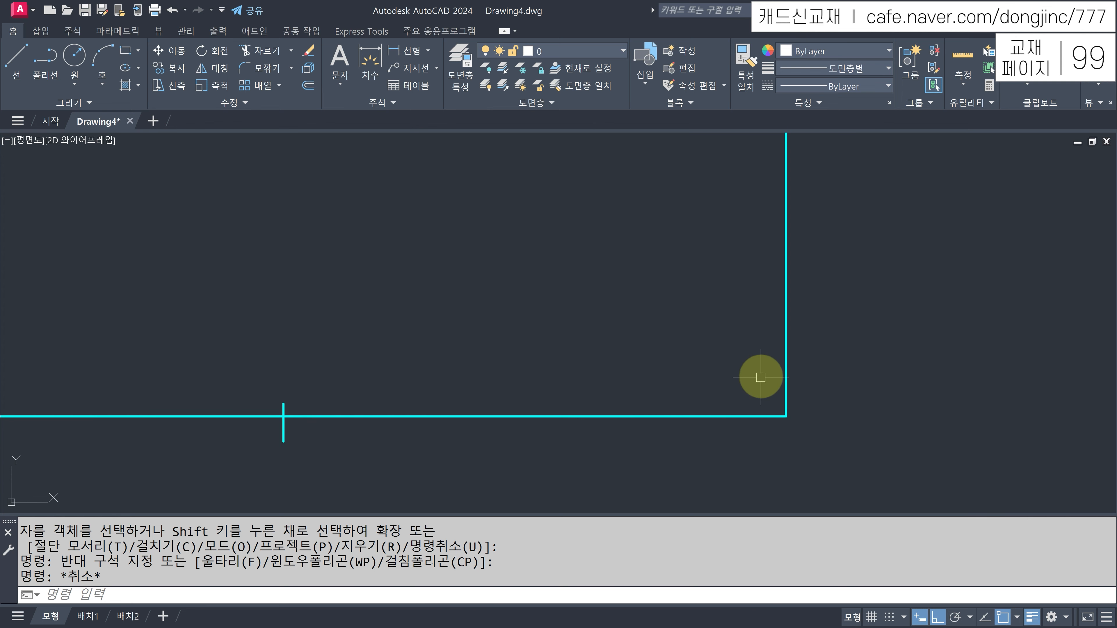
- Stack horizontal lines 8 apart above the bottom border line for the title-block rows
key(Escape)
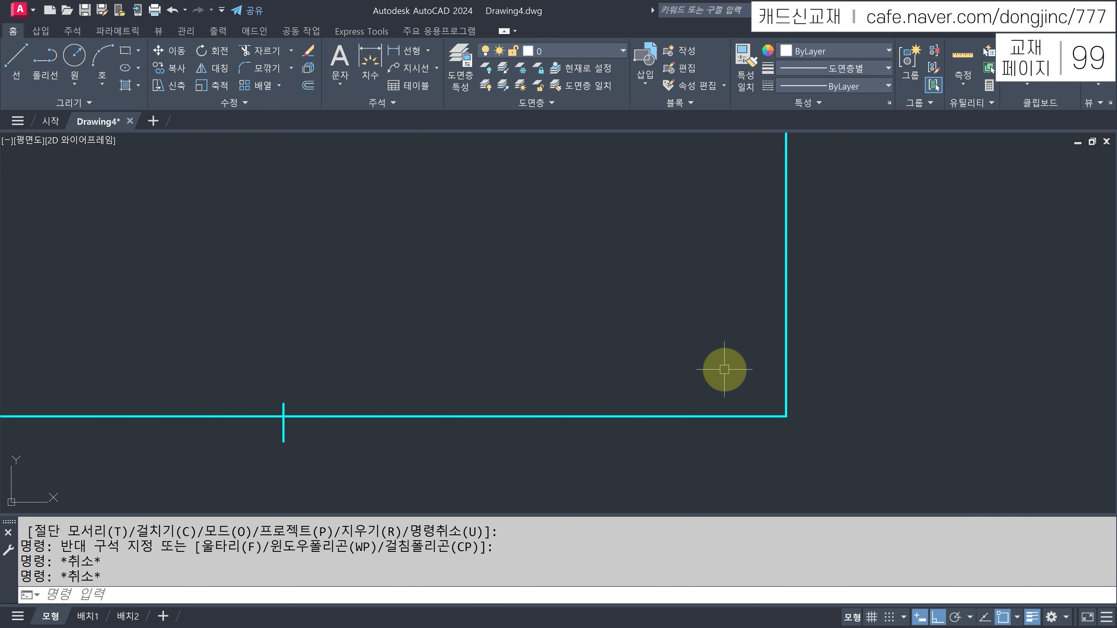
key(Return)
scroll(733, 378, up, 2)
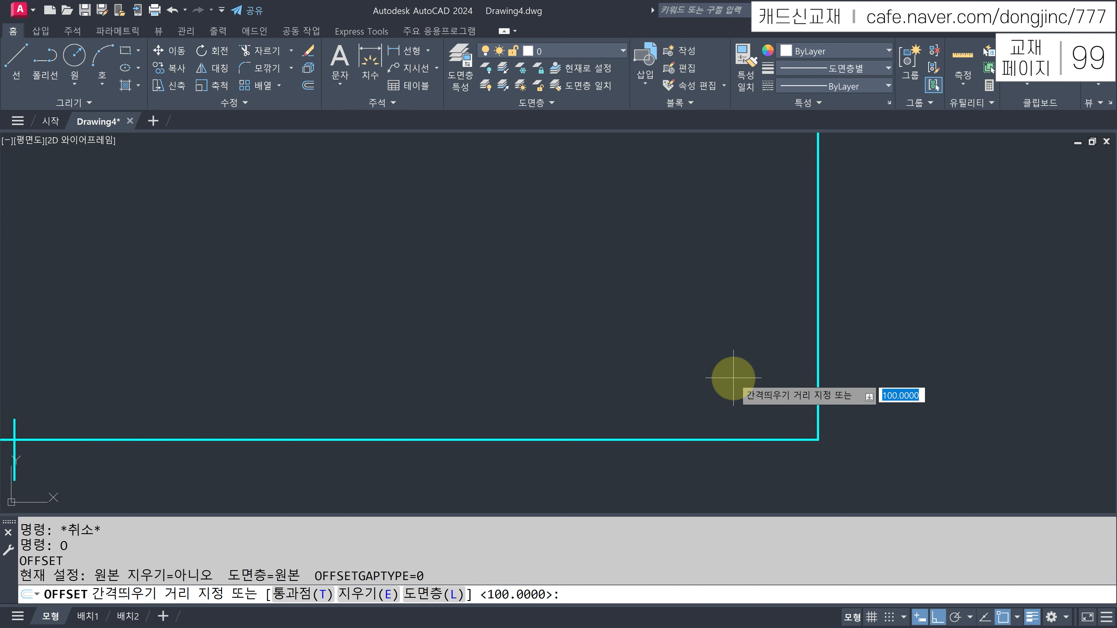
key(Return)
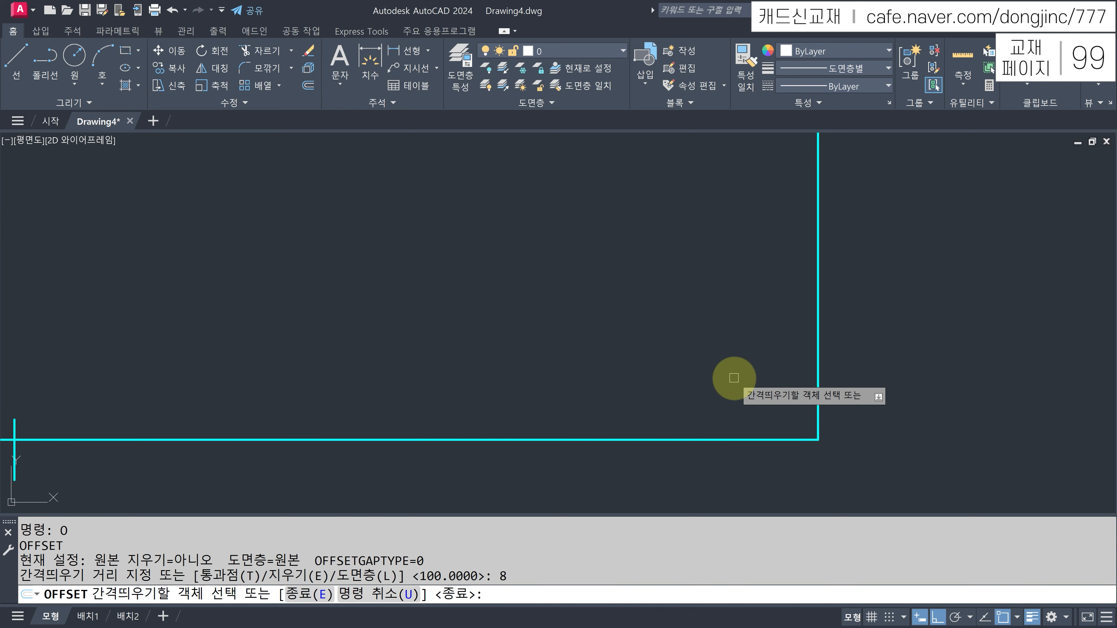
click(726, 434)
click(728, 374)
click(727, 407)
click(728, 374)
click(728, 374)
click(728, 342)
click(728, 343)
click(721, 311)
click(721, 311)
click(723, 267)
click(717, 279)
click(723, 252)
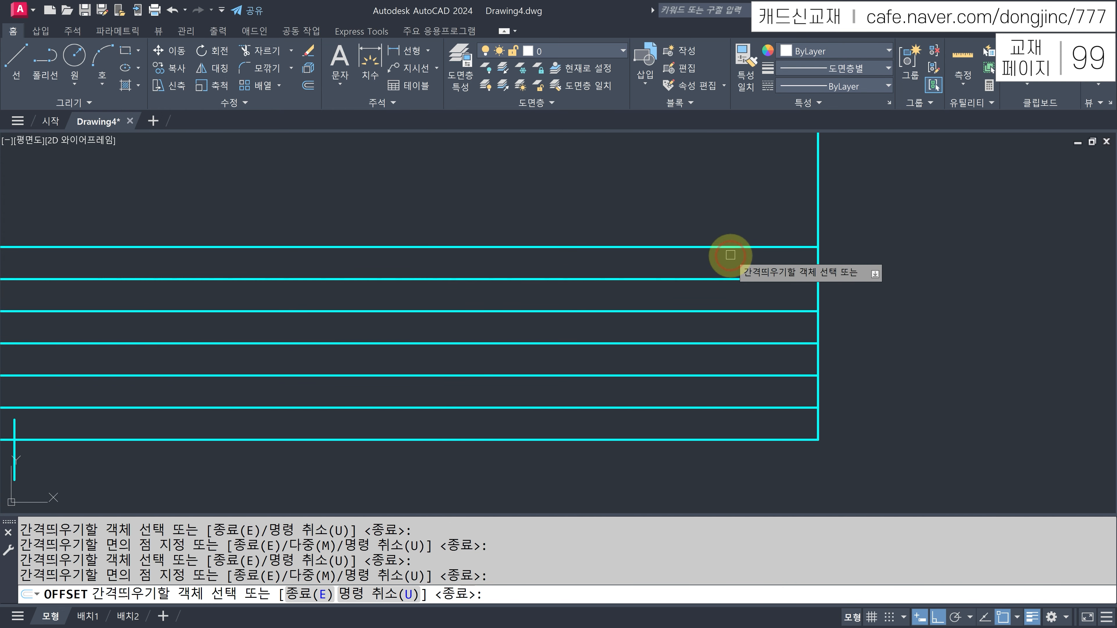
click(733, 252)
click(731, 207)
key(Escape)
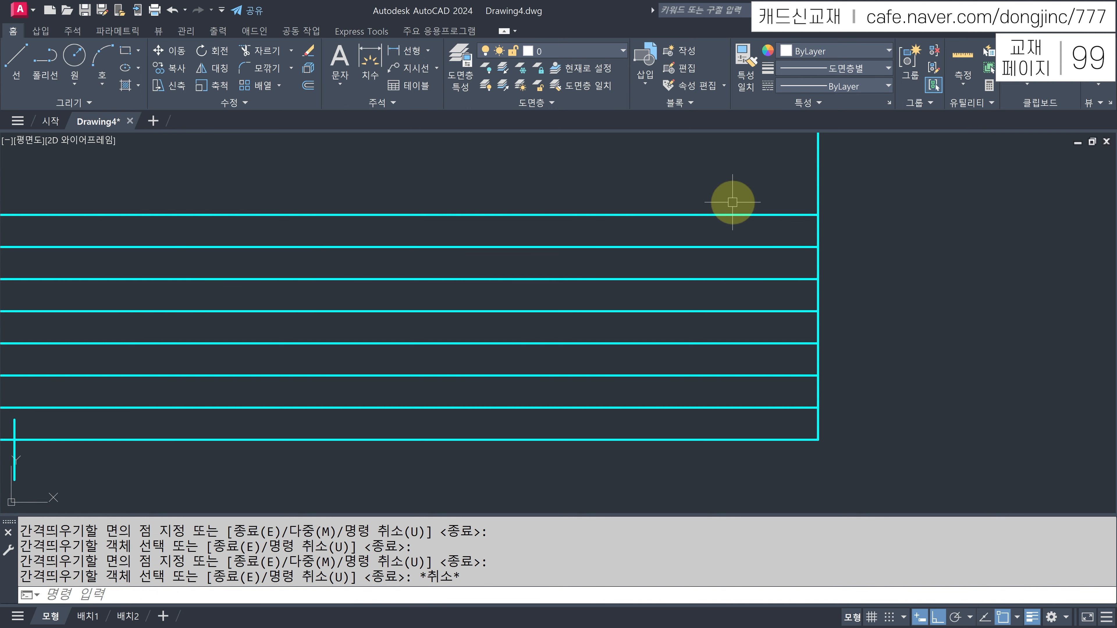
- Offset the right border line 35 to the left, then that line another 15 left
text(O)
key(Return)
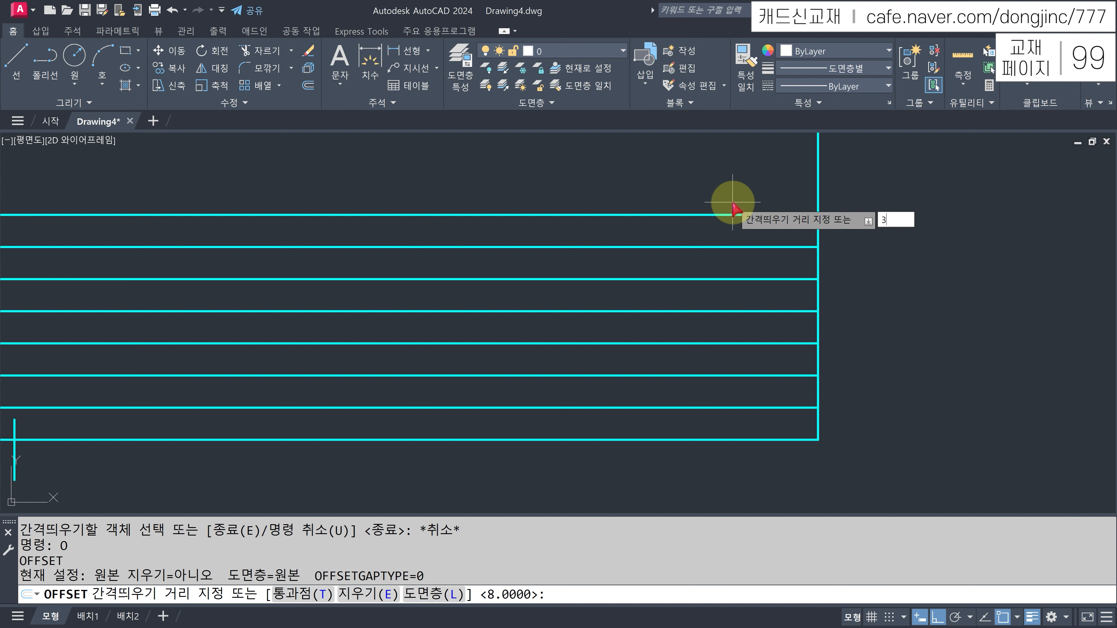
key(Return)
click(818, 175)
click(645, 180)
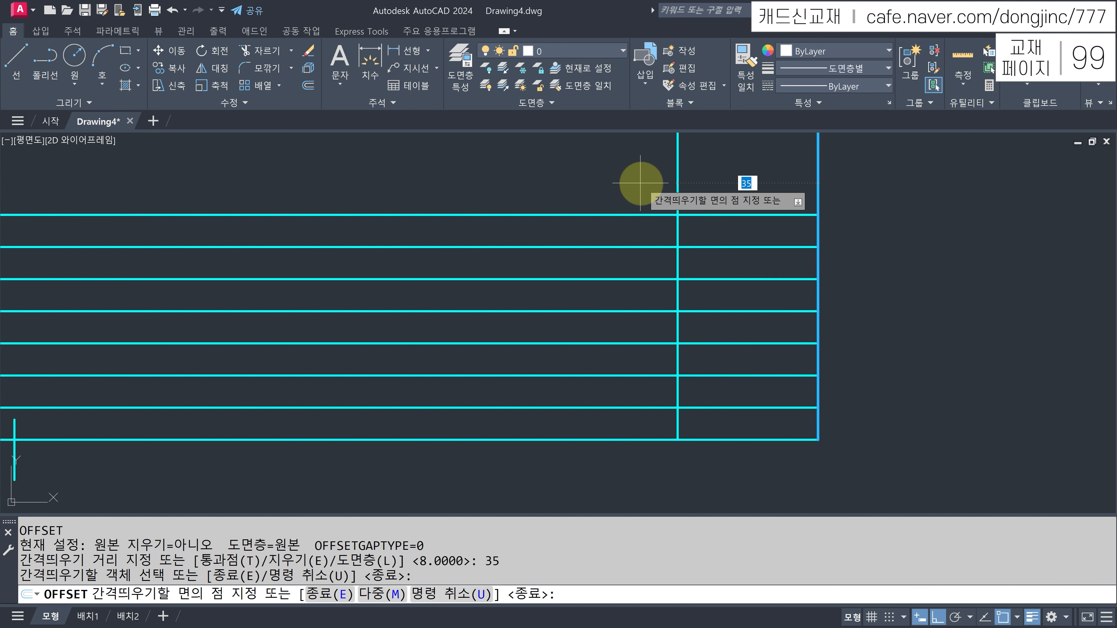
key(Escape)
text(O)
key(Return)
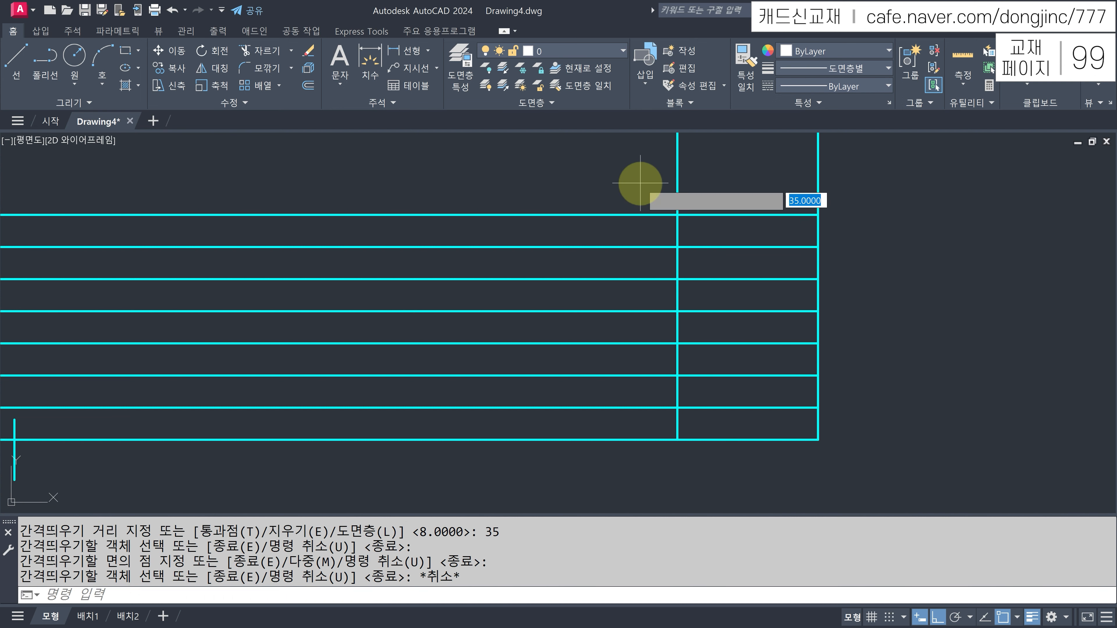
text(15)
key(Return)
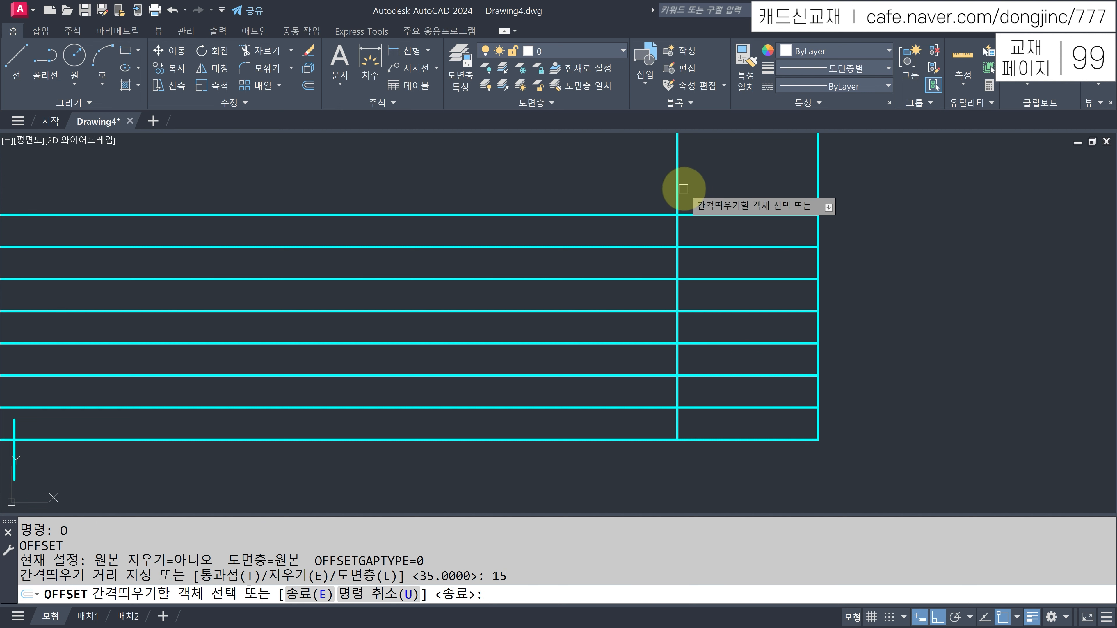
click(678, 180)
click(605, 192)
key(Escape)
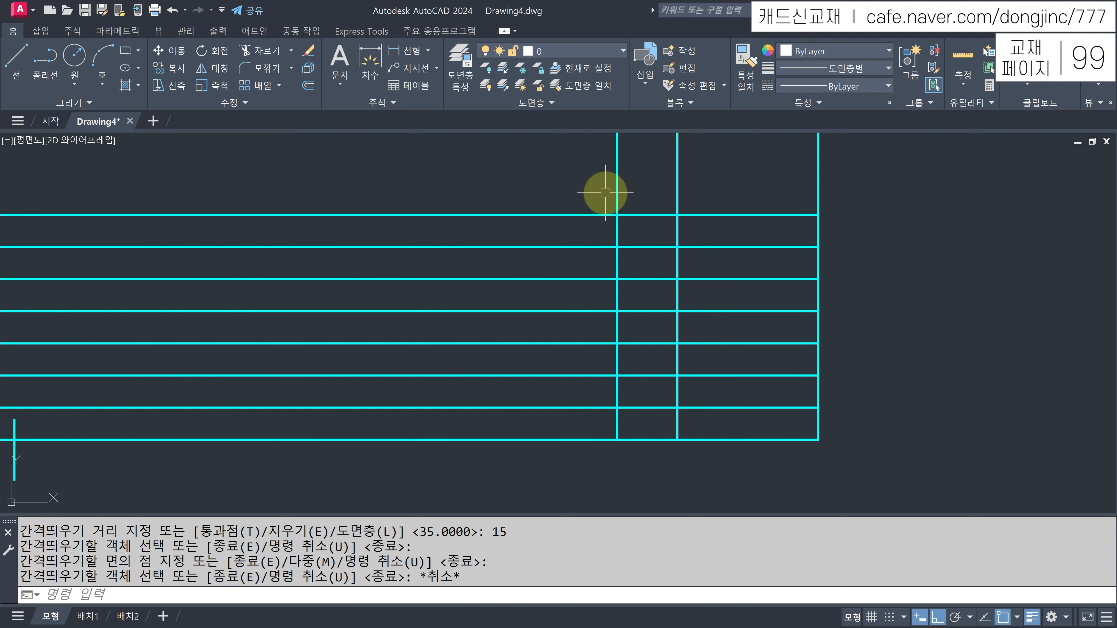
- Add verticals further left at offsets of 20 and then 45
text(O)
key(Return)
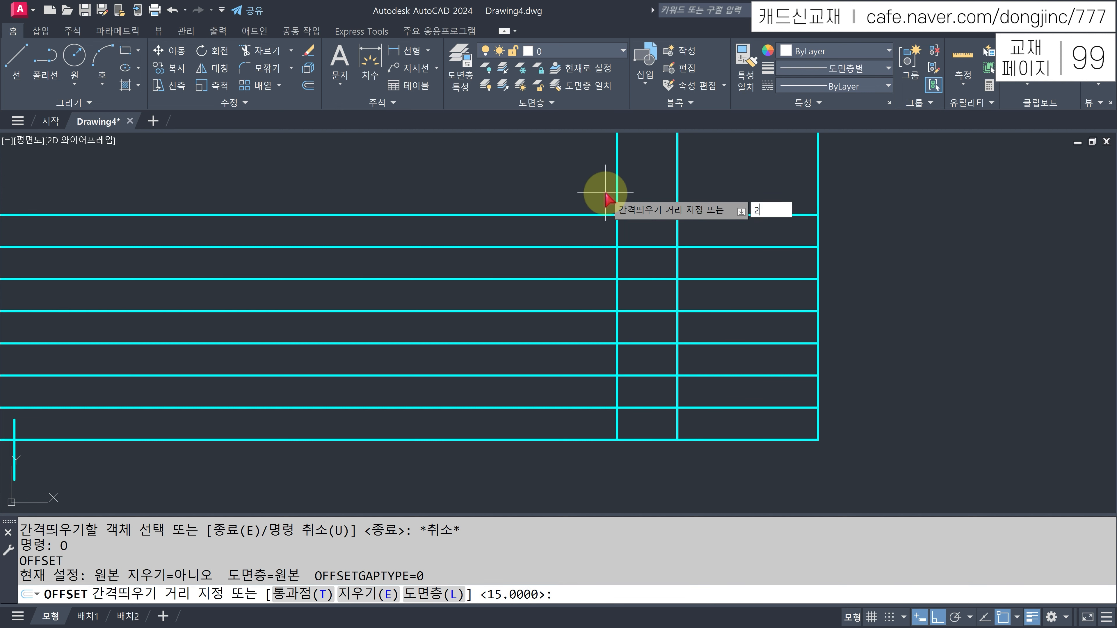
text(0)
key(Return)
click(617, 188)
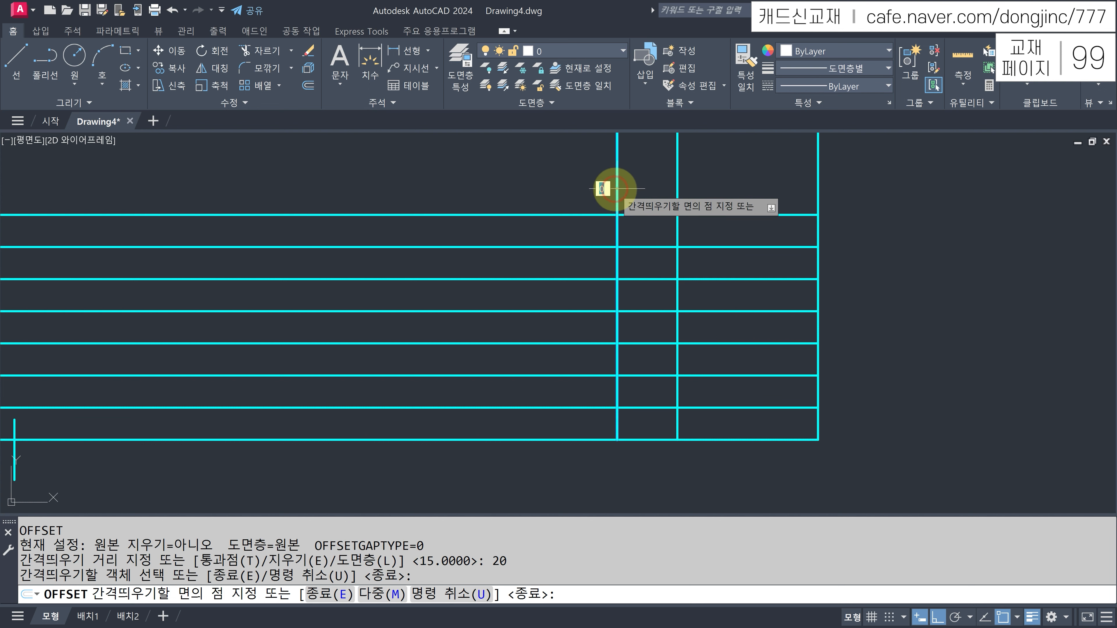
click(533, 193)
key(Escape)
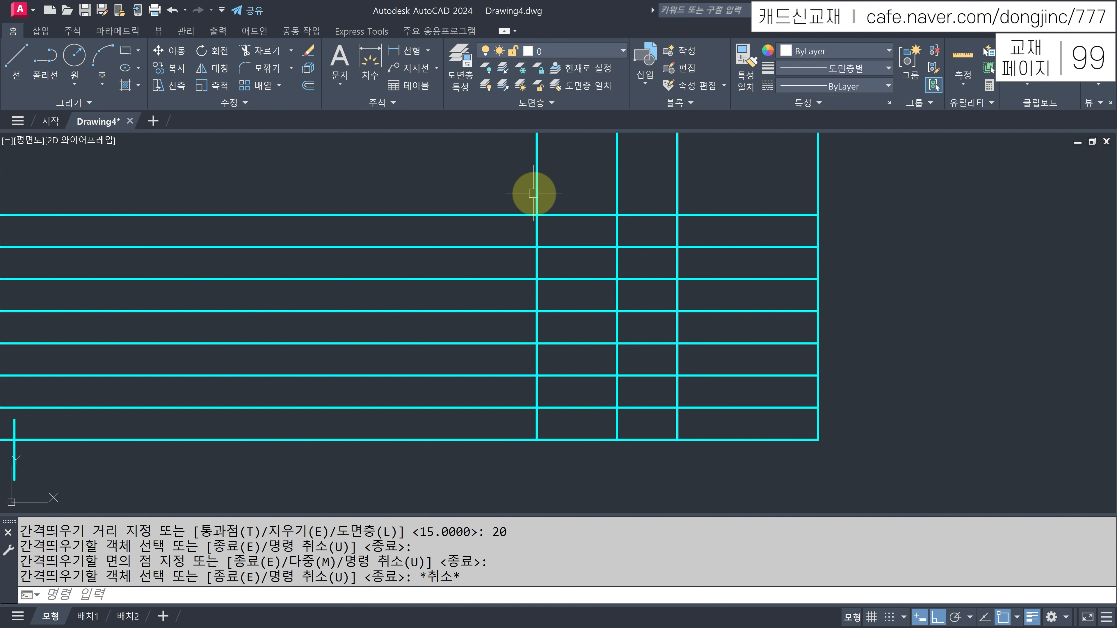
text(o)
key(Return)
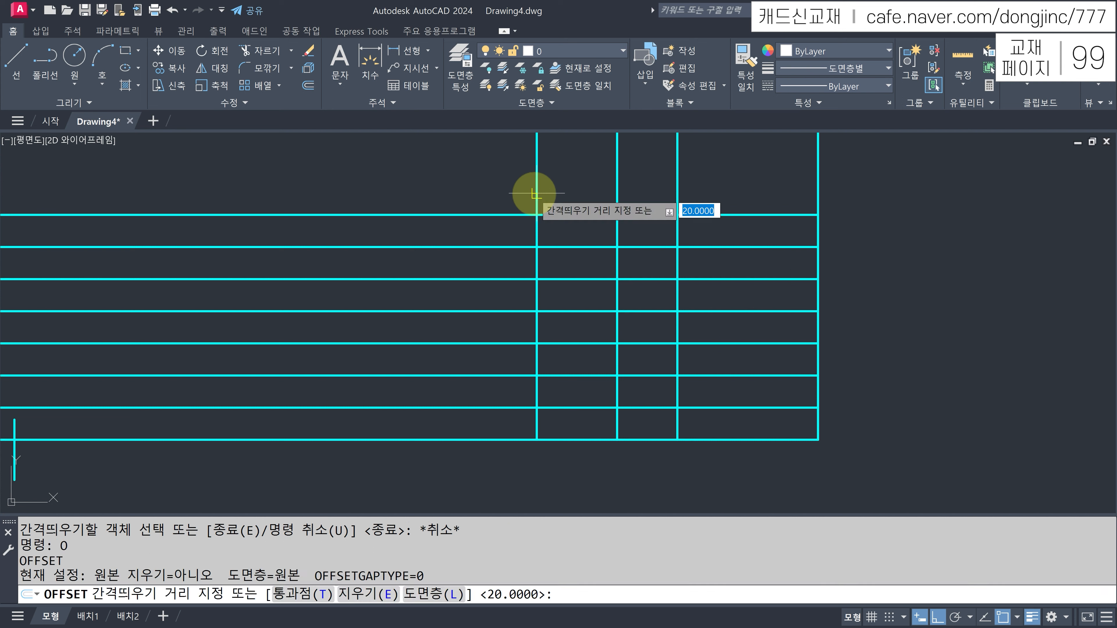
text(45)
key(Return)
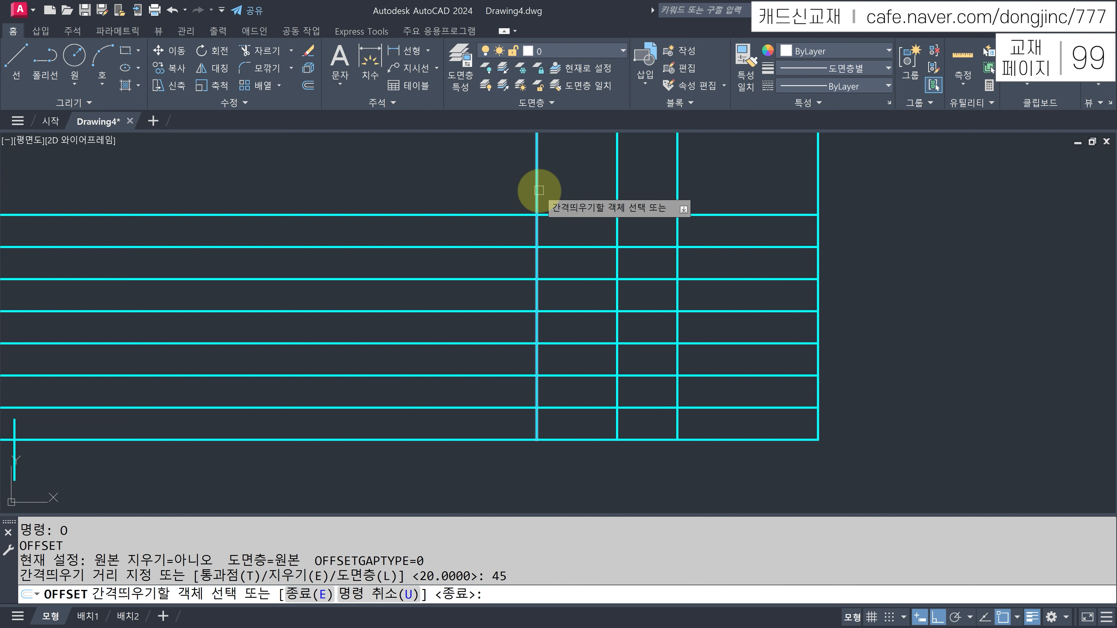
click(536, 193)
click(470, 193)
key(Escape)
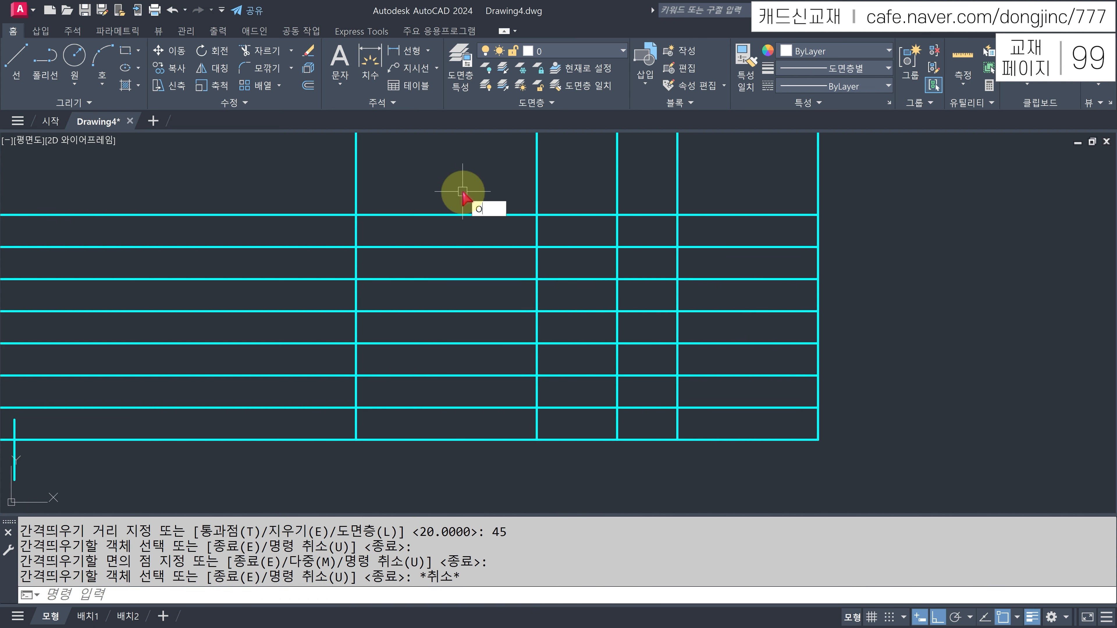
- Offset the leftmost vertical line 15 further to the left
key(Return)
text(15)
key(Return)
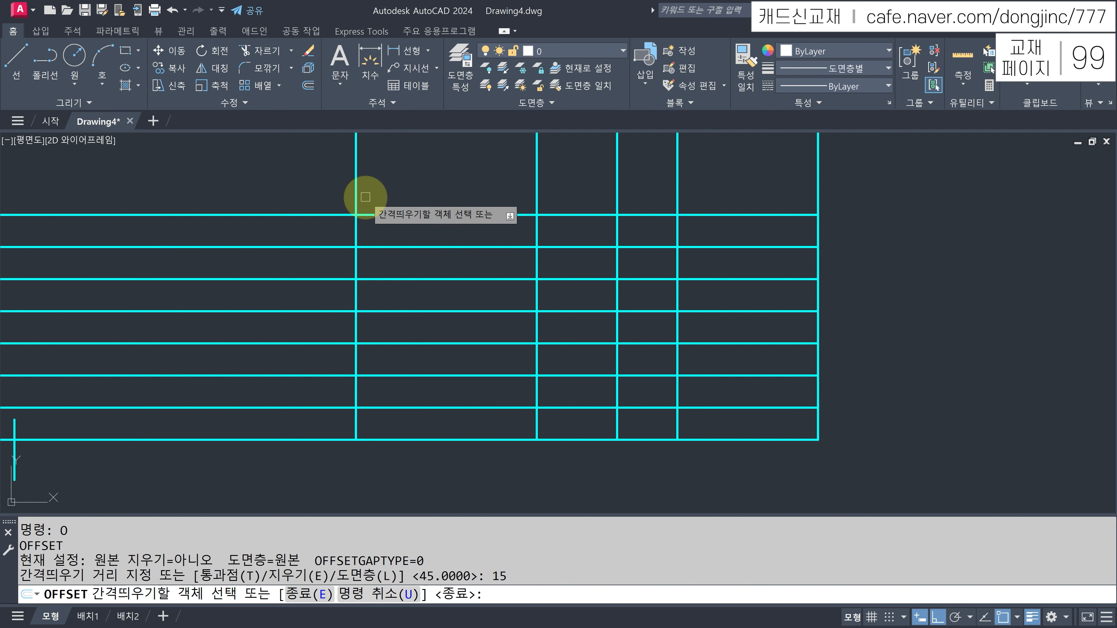
click(355, 202)
click(267, 212)
key(Escape)
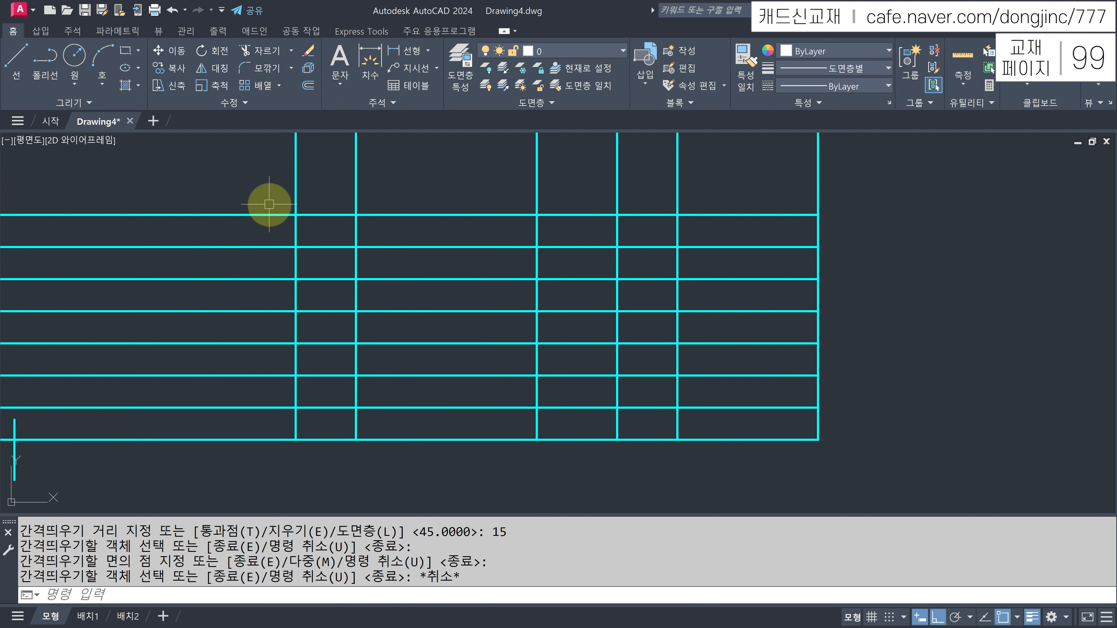
text(TR)
key(Return)
- Trim the vertical overhangs above the table and erase the lower rectangle's segments
mouse_move(703, 165)
mouse_down()
mouse_move(269, 164)
mouse_move(267, 153)
mouse_move(232, 304)
mouse_move(225, 412)
mouse_move(230, 399)
mouse_up()
key(Escape)
text(TR)
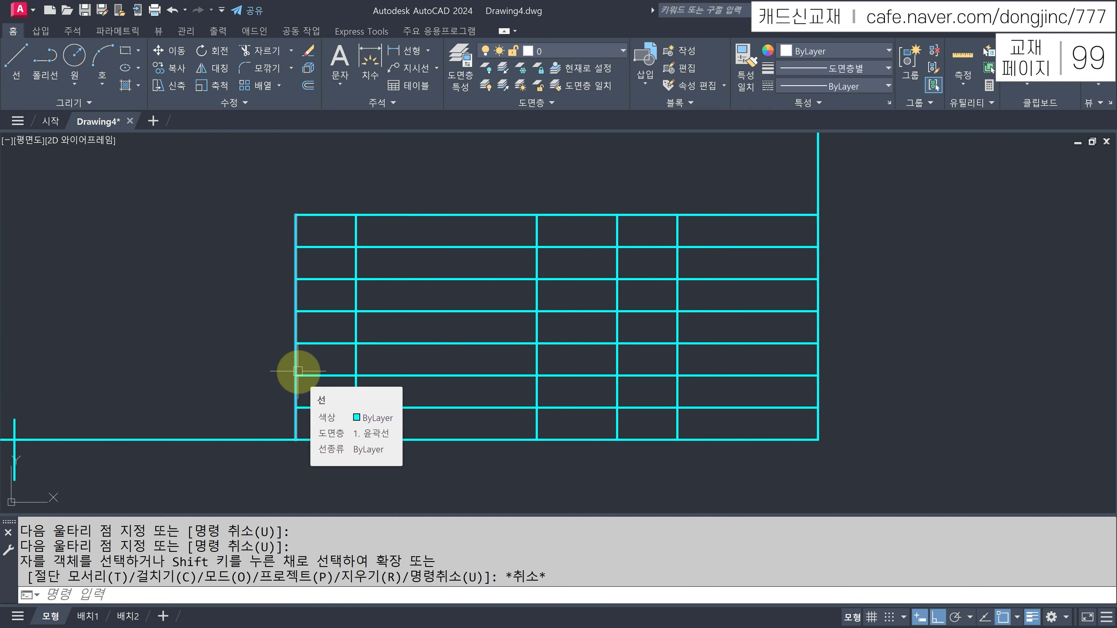
key(Return)
drag(324, 387, 329, 414)
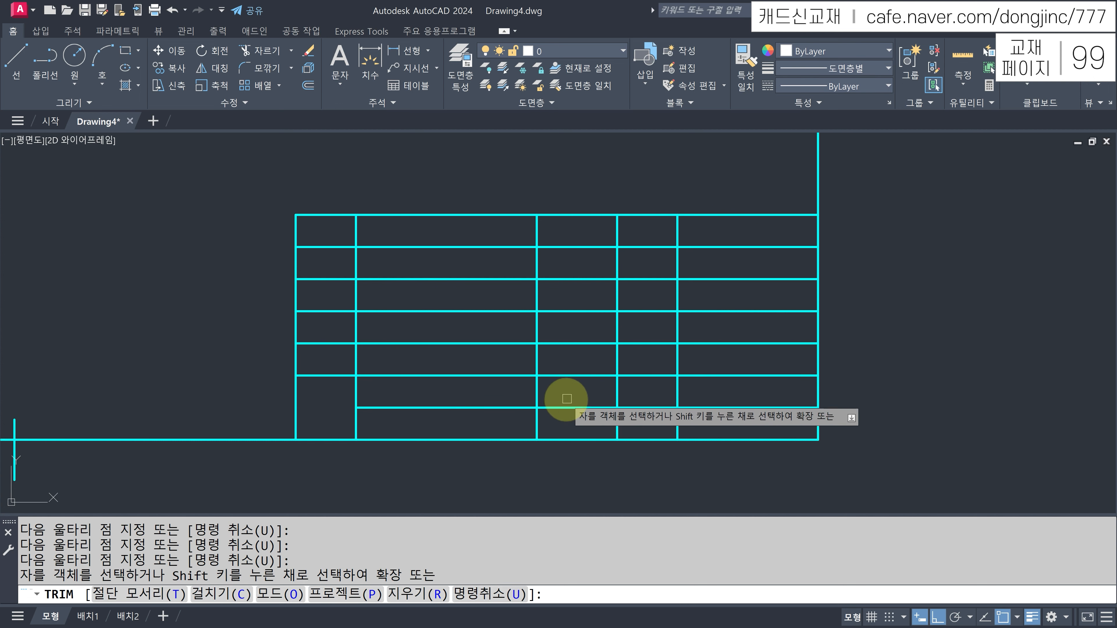
mouse_move(589, 390)
mouse_down()
mouse_move(586, 411)
mouse_move(330, 396)
mouse_up()
key(Escape)
click(555, 396)
click(332, 416)
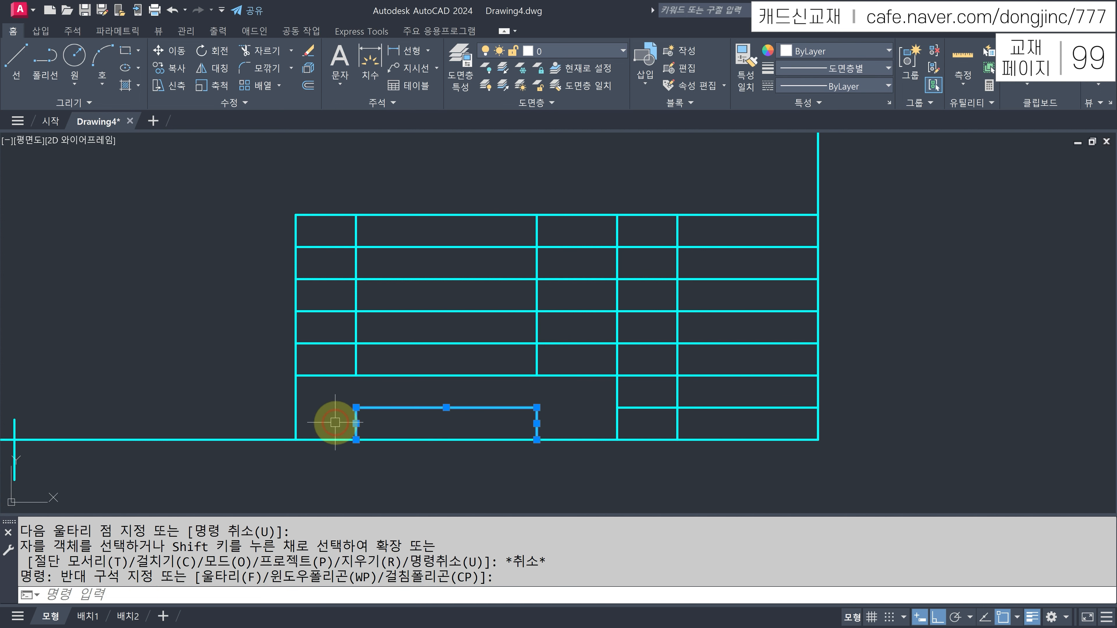
text(E)
key(Return)
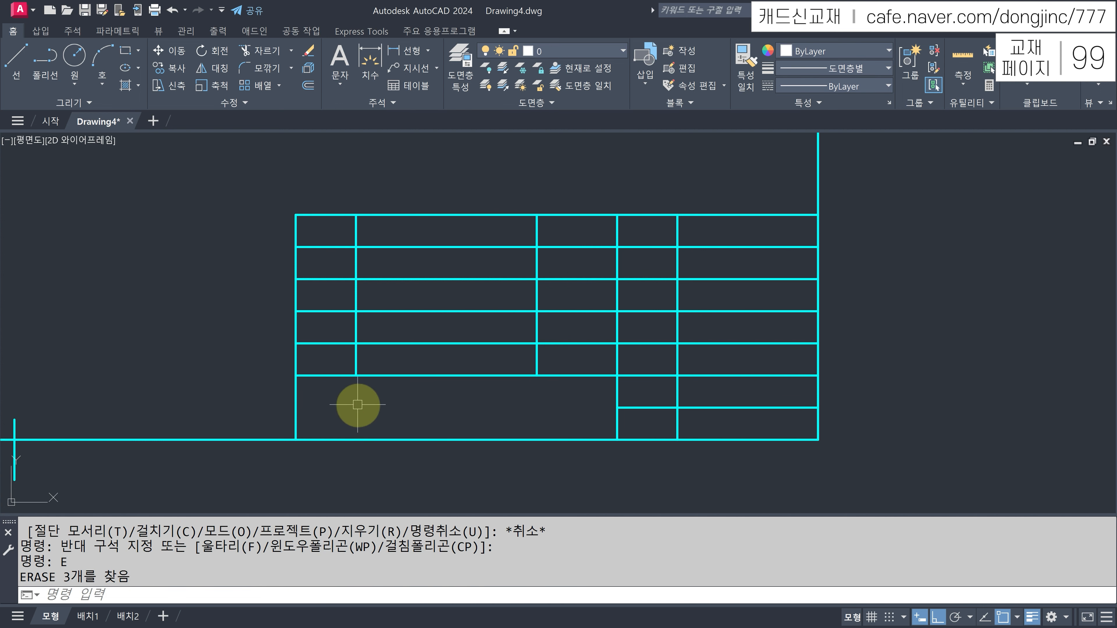
- Offset the table's left edge 25 to the right
text(O)
key(Return)
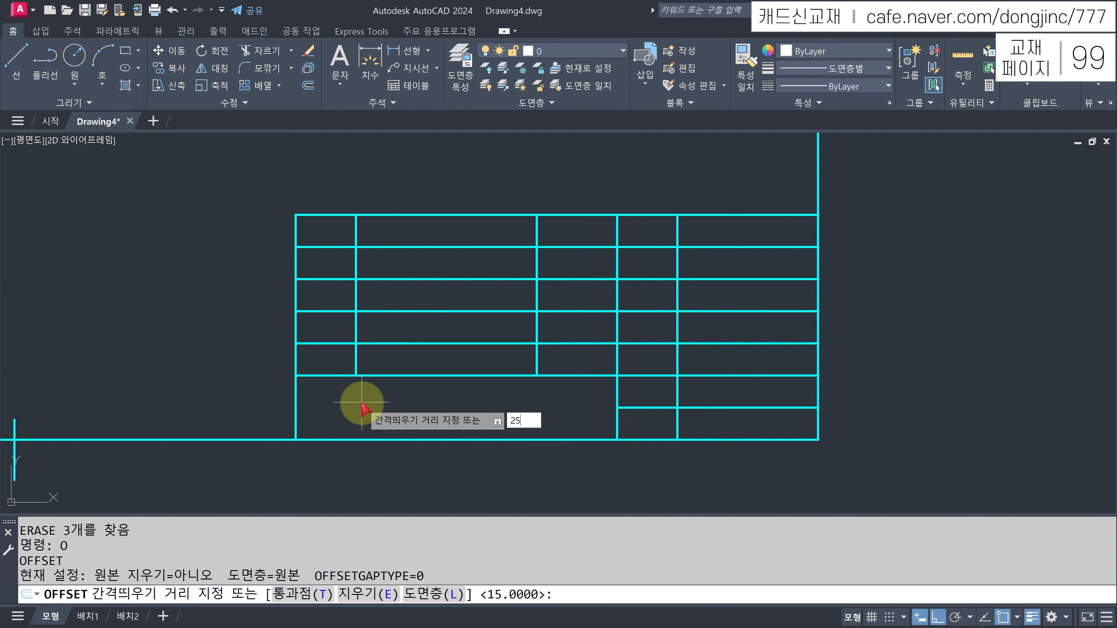
text(25)
key(Return)
click(296, 332)
click(409, 398)
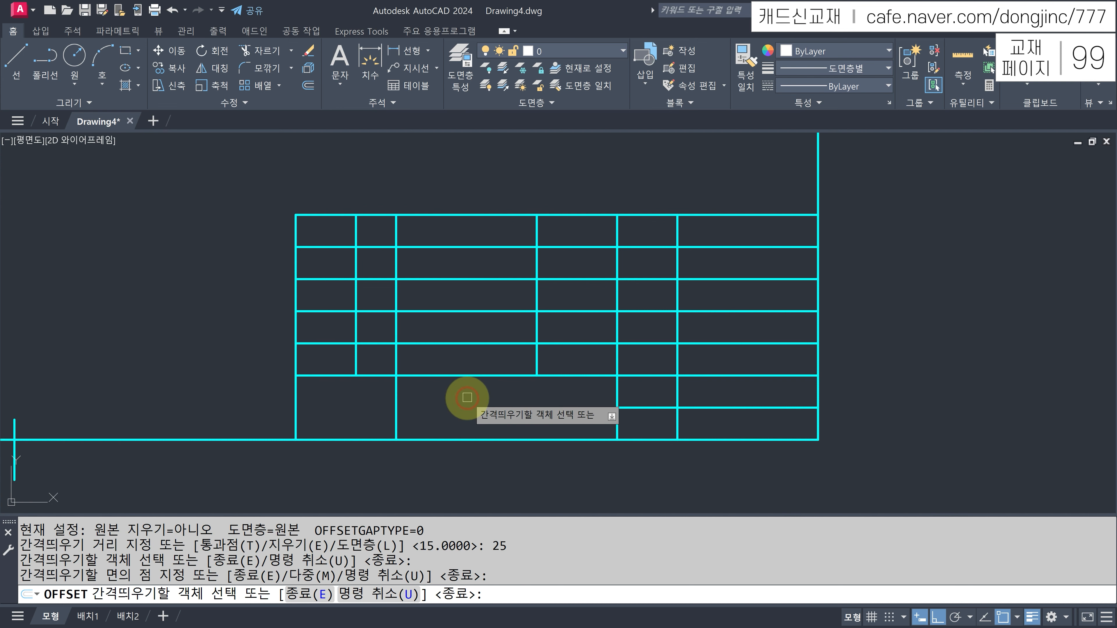
key(Escape)
- Trim and erase the new line's part extending into the row above
text(TR)
key(Return)
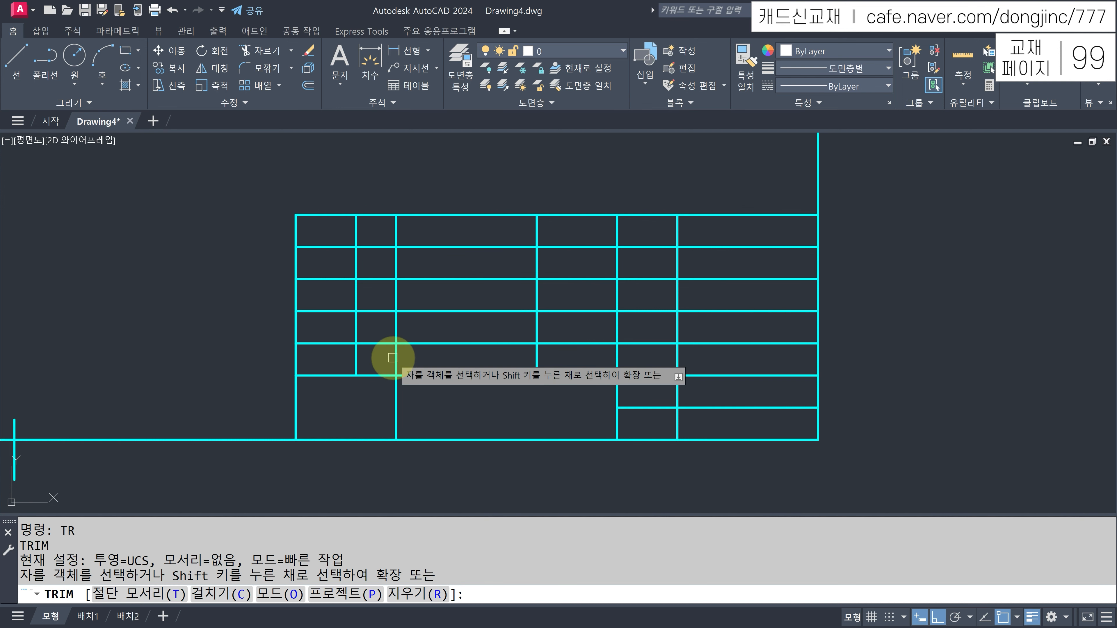
click(392, 358)
key(Return)
click(396, 326)
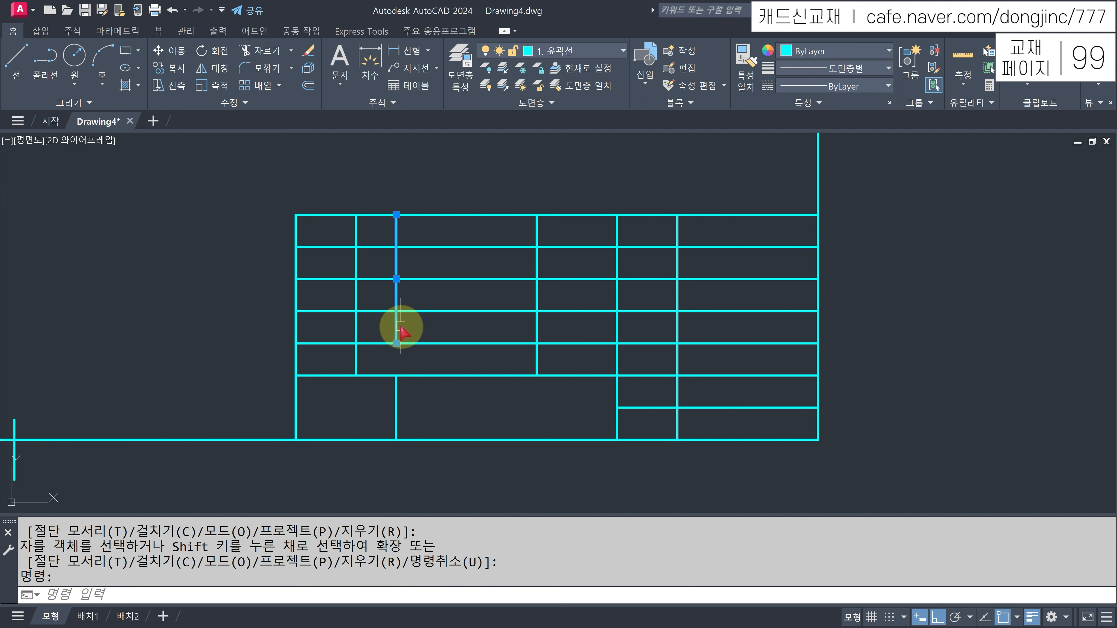
key(Return)
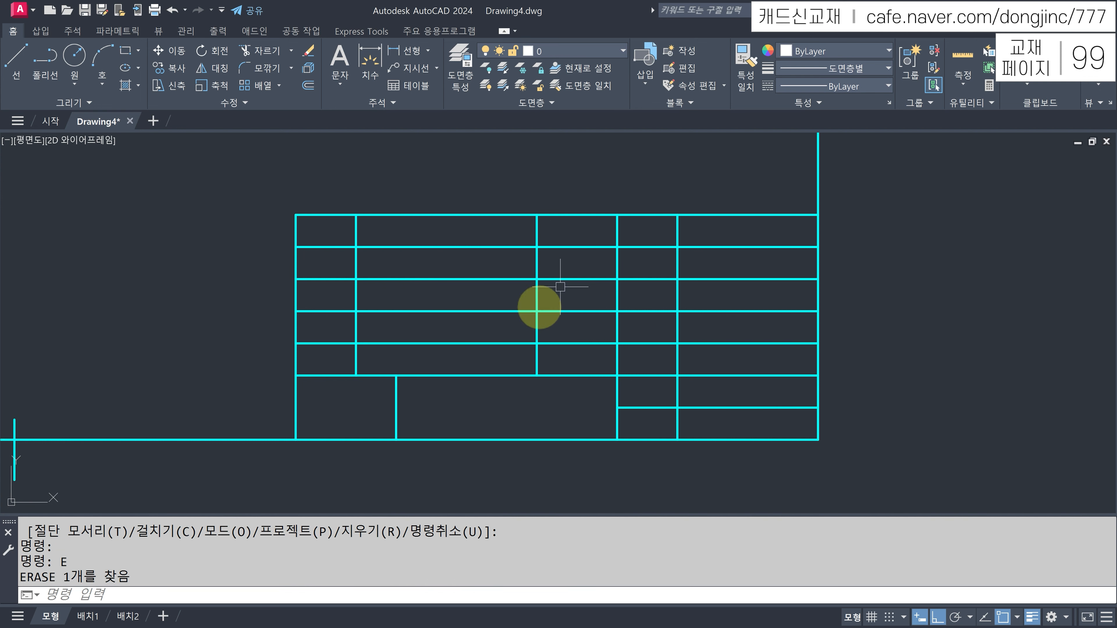
click(745, 181)
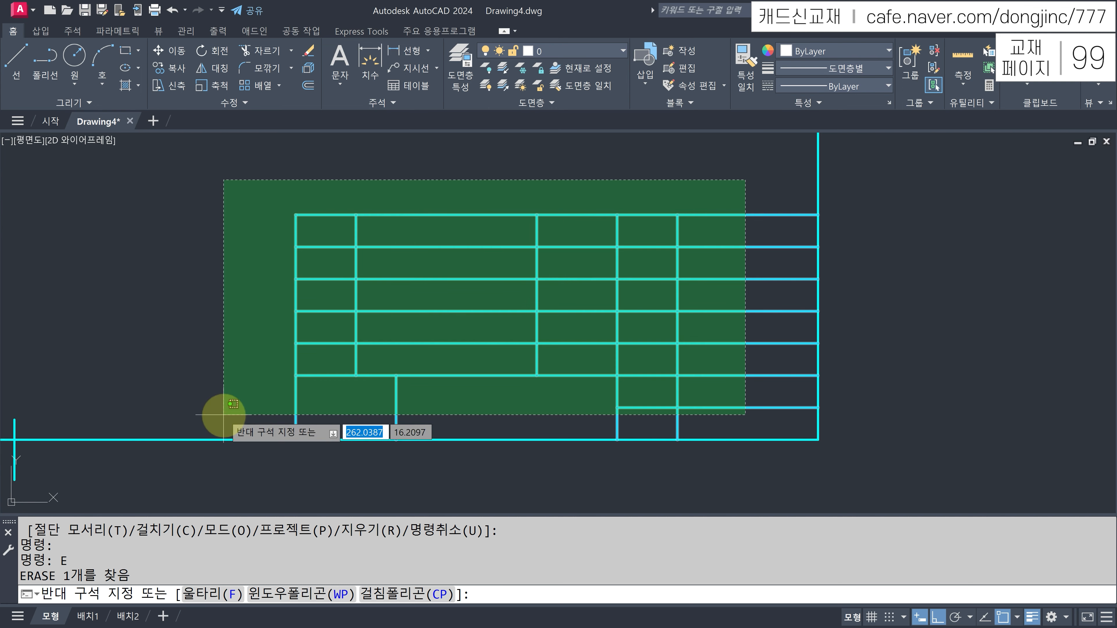
- Put all lower title-block lines on layer 2. 외형선, then zoom to the top-left cells
click(222, 370)
click(559, 51)
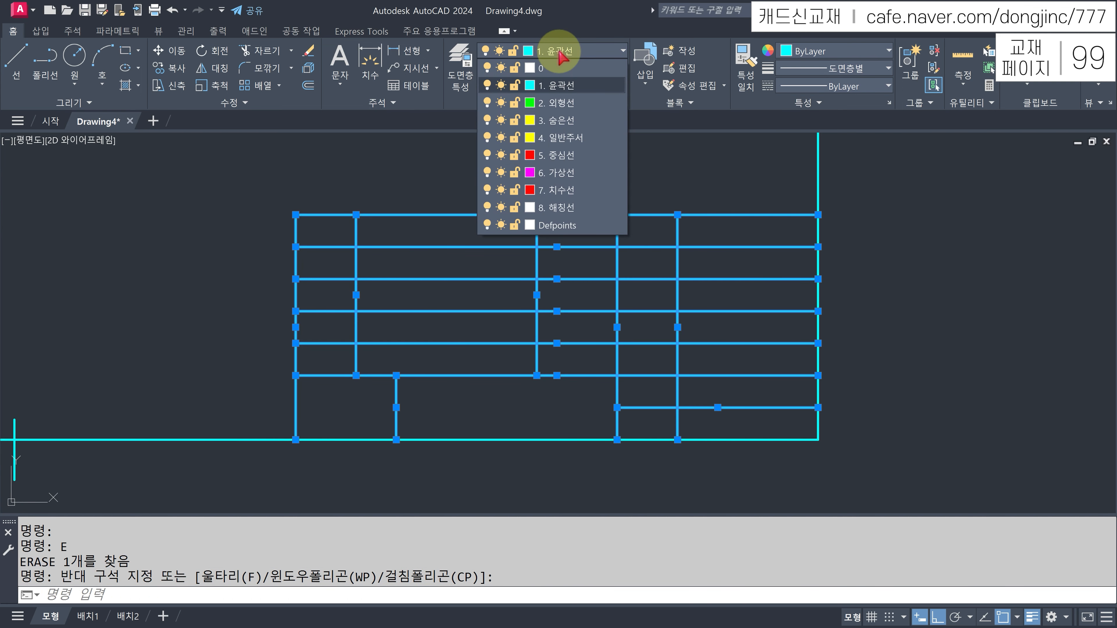
click(558, 104)
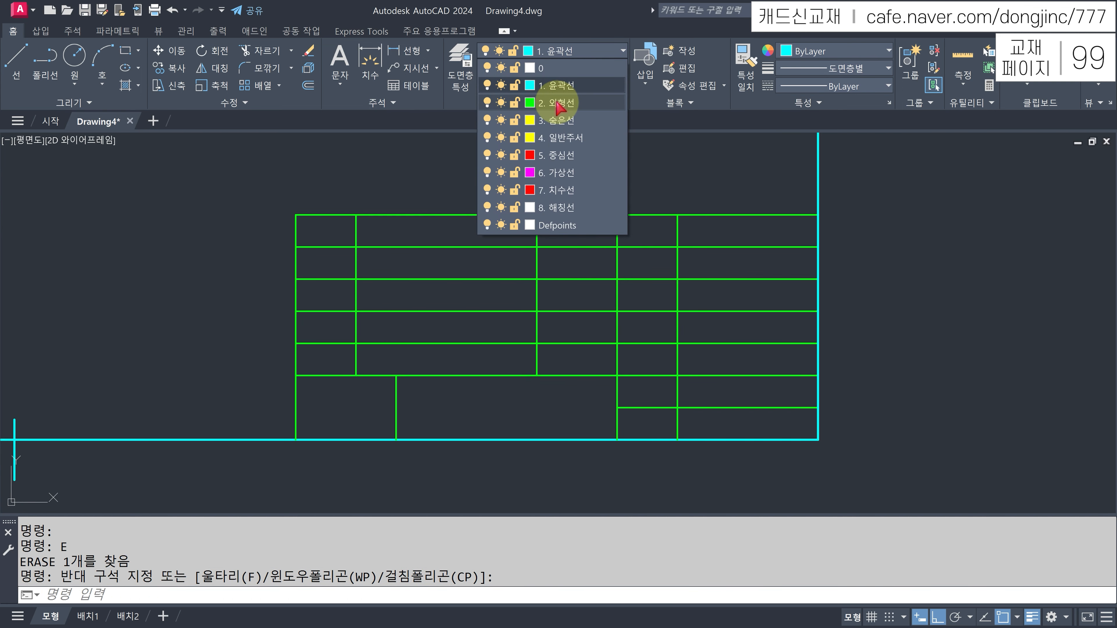
click(558, 103)
key(Escape)
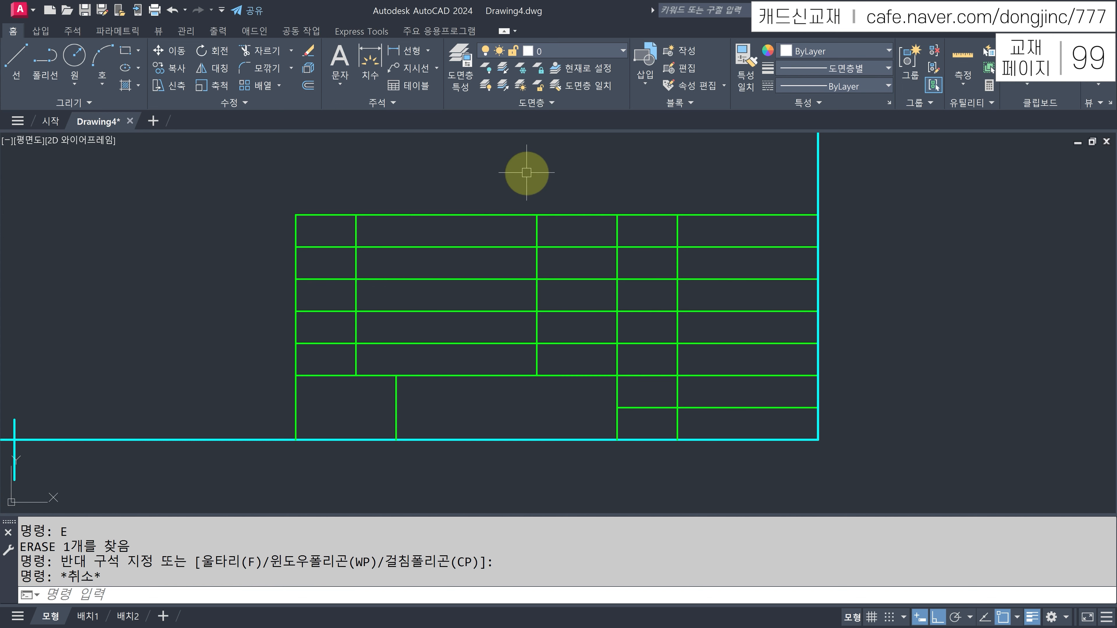
scroll(526, 172, down, 4)
middle_drag(394, 176, 637, 517)
scroll(369, 217, up, 8)
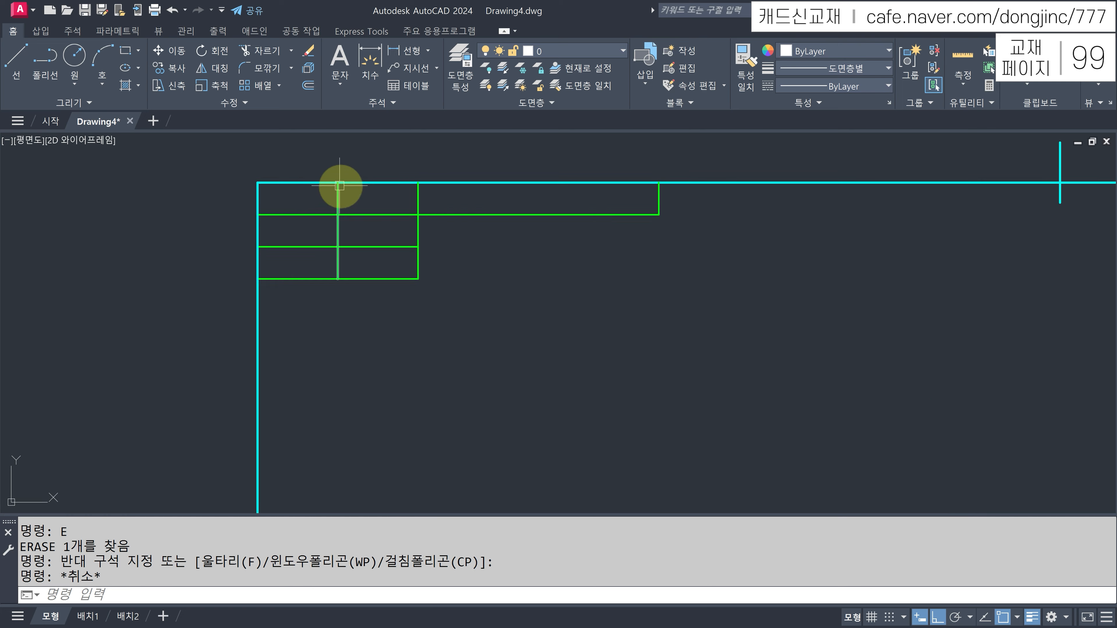
mouse_move(370, 213)
middle_down()
mouse_move(395, 244)
mouse_move(351, 254)
mouse_move(388, 274)
middle_up()
scroll(352, 262, down, 2)
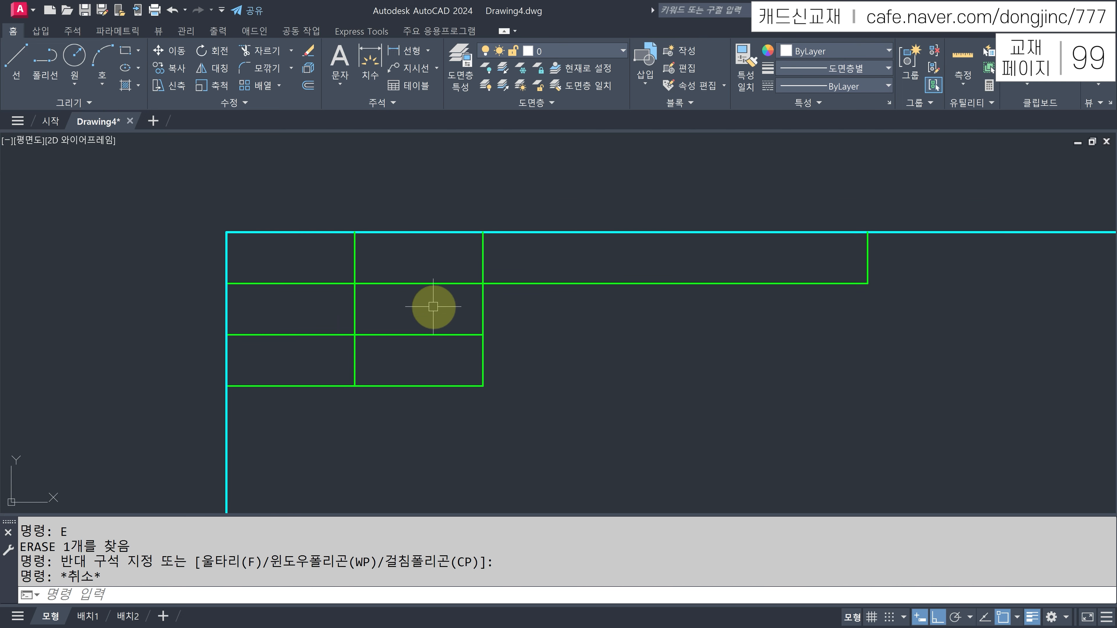
- Draw a multiline text box across the top-left cell with Middle Center justification and no columns
key(Return)
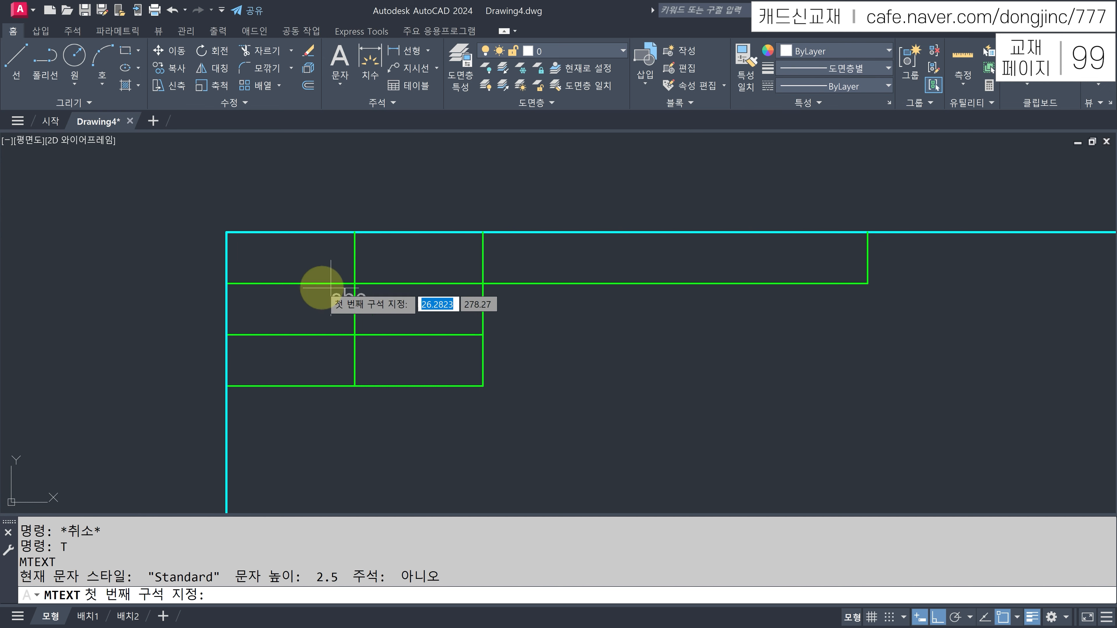
click(227, 232)
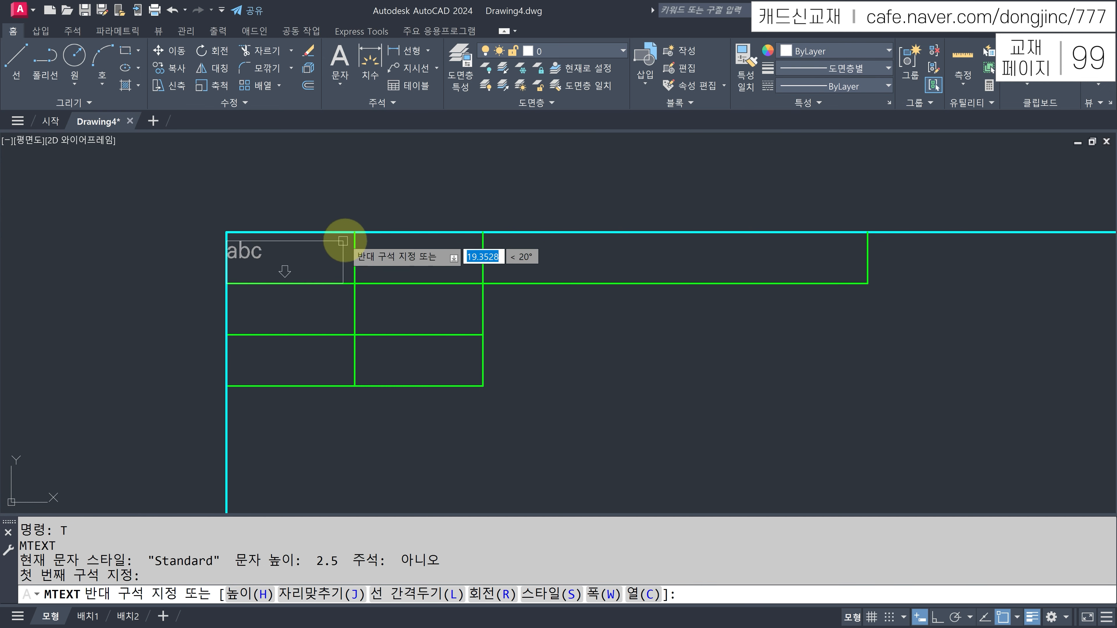
click(355, 232)
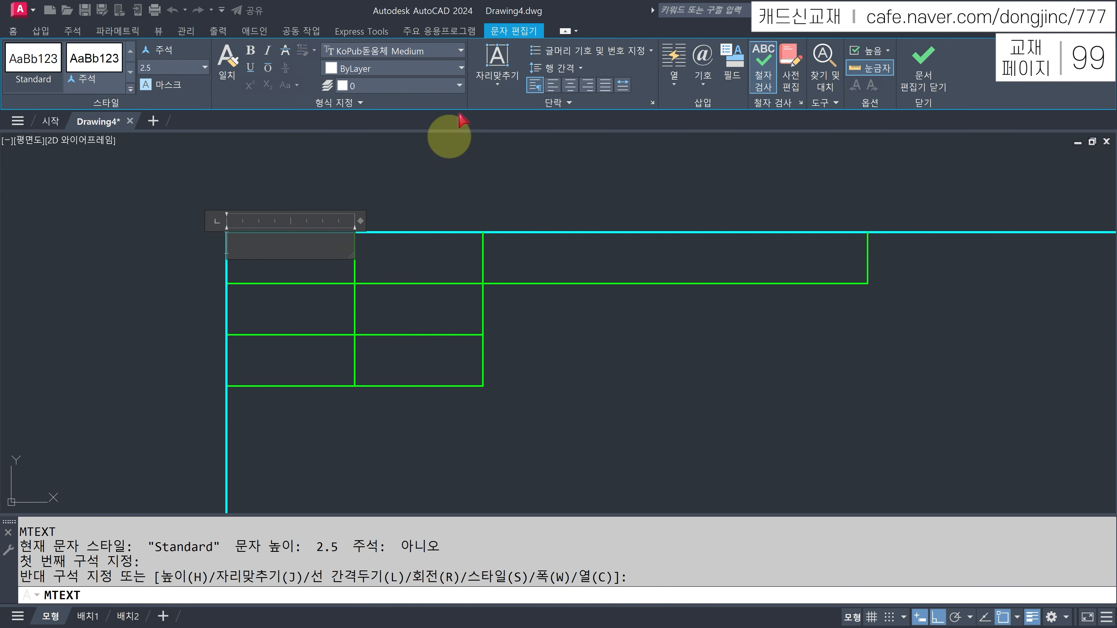
click(498, 72)
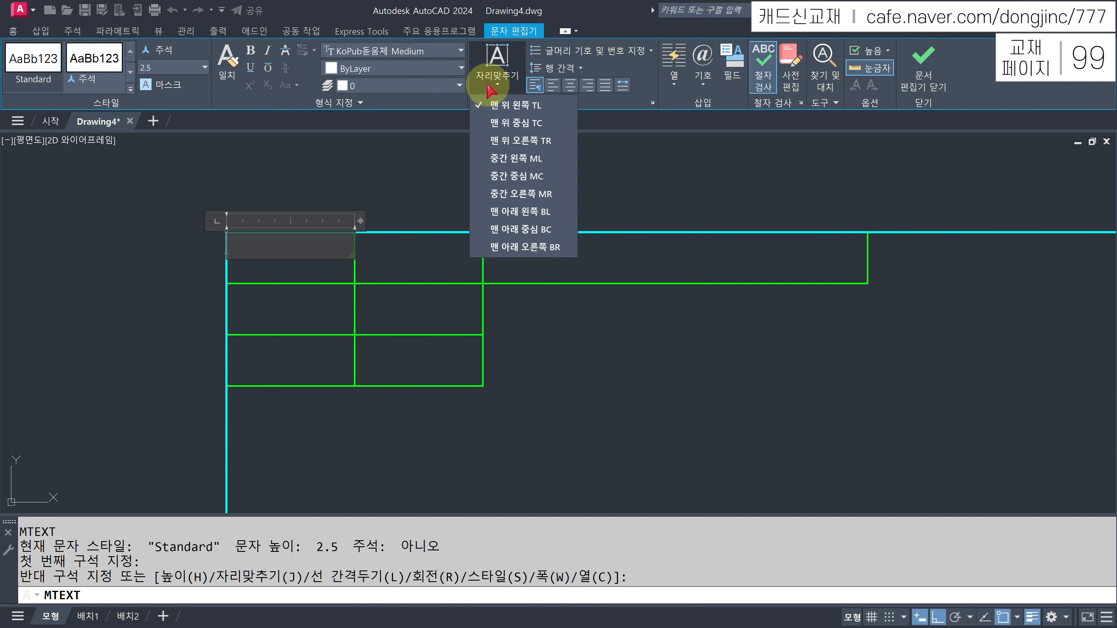
click(510, 177)
click(672, 84)
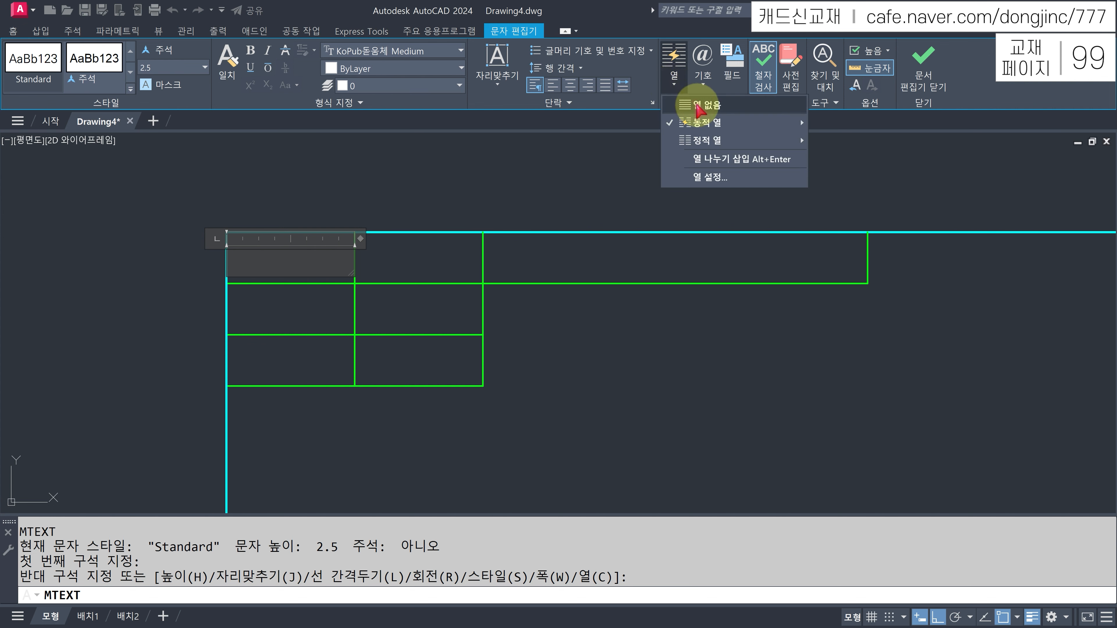
click(700, 105)
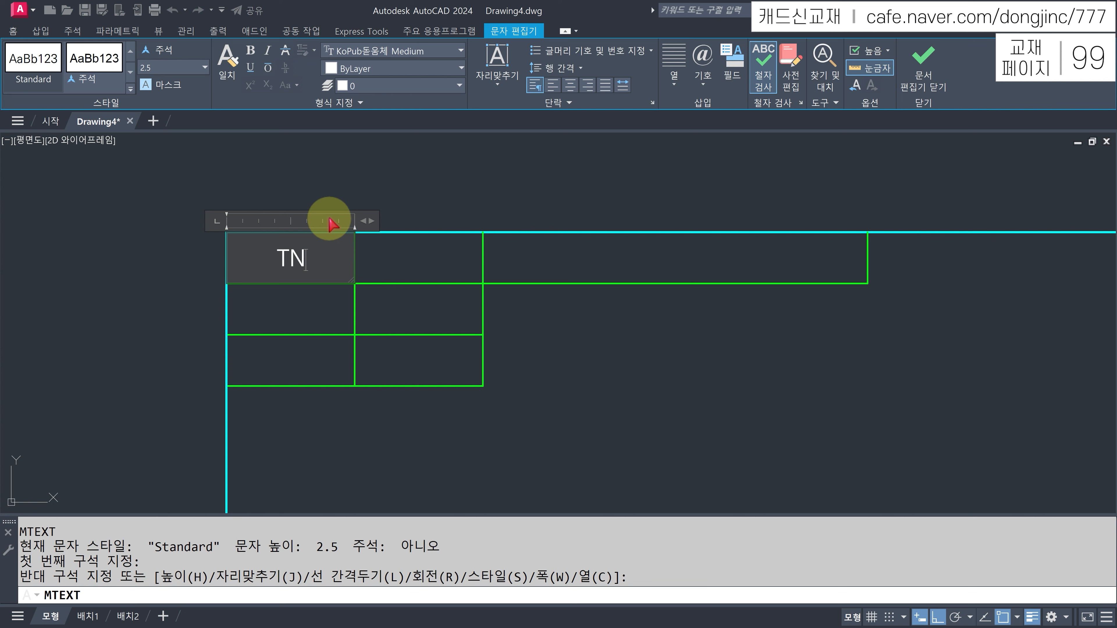
- Enter the label 수험번호 on layer 4. 일반주서 at 3.5 text height and close the editor
text(ㄴ호)
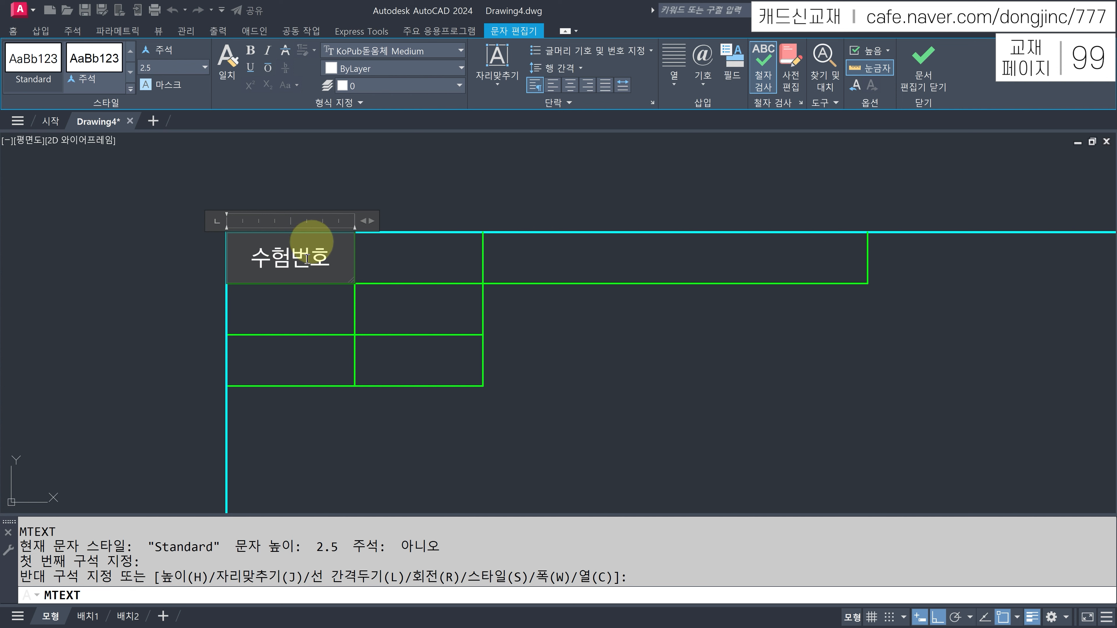
click(396, 88)
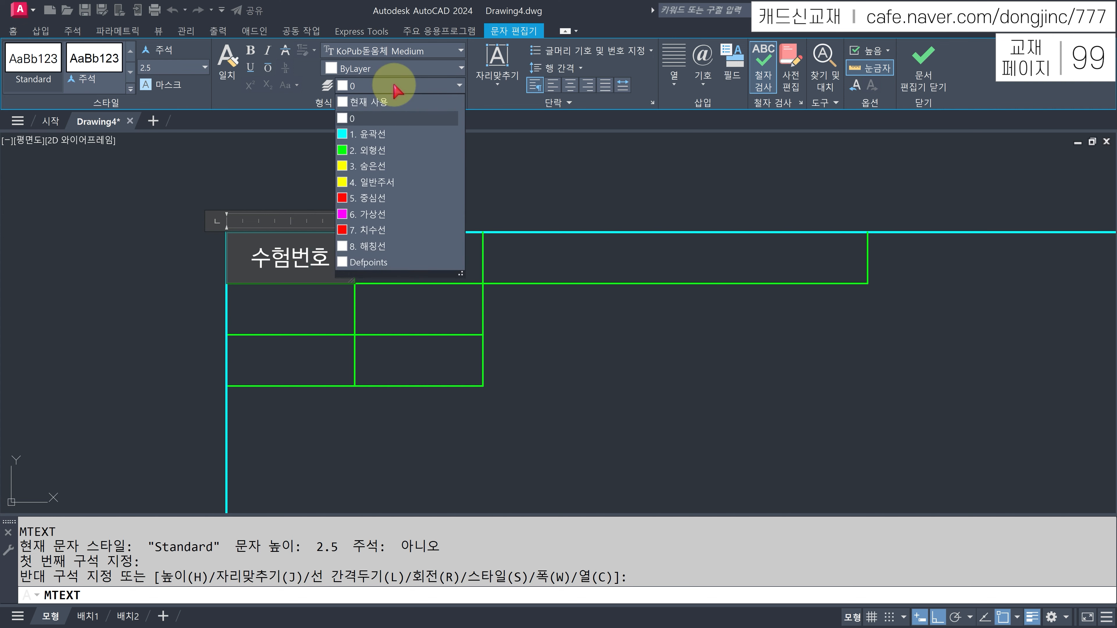
click(381, 182)
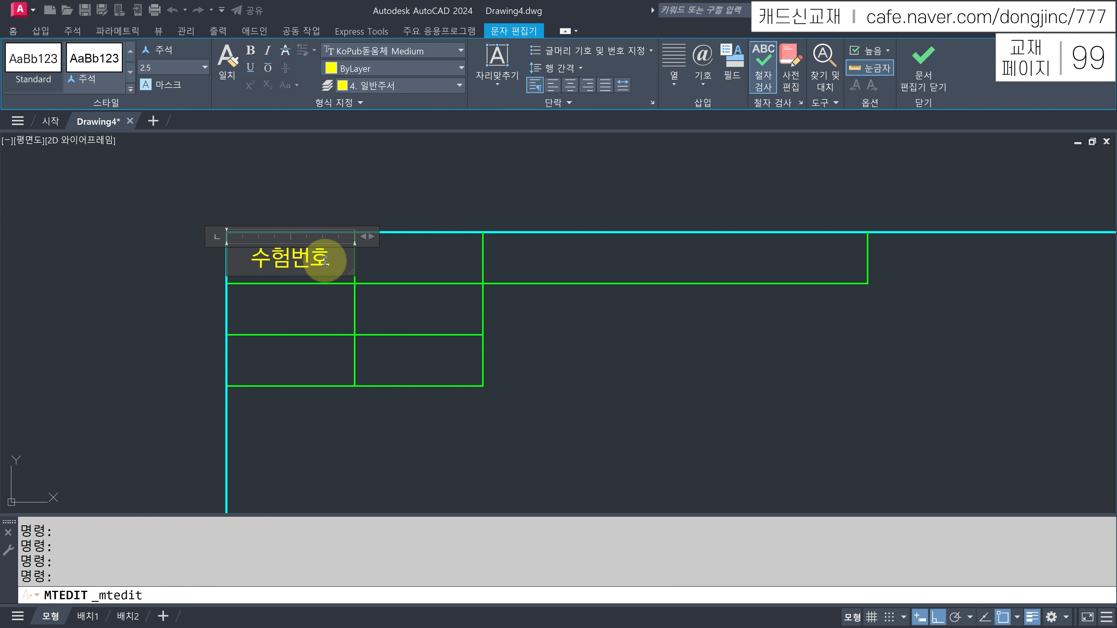
drag(337, 252, 245, 253)
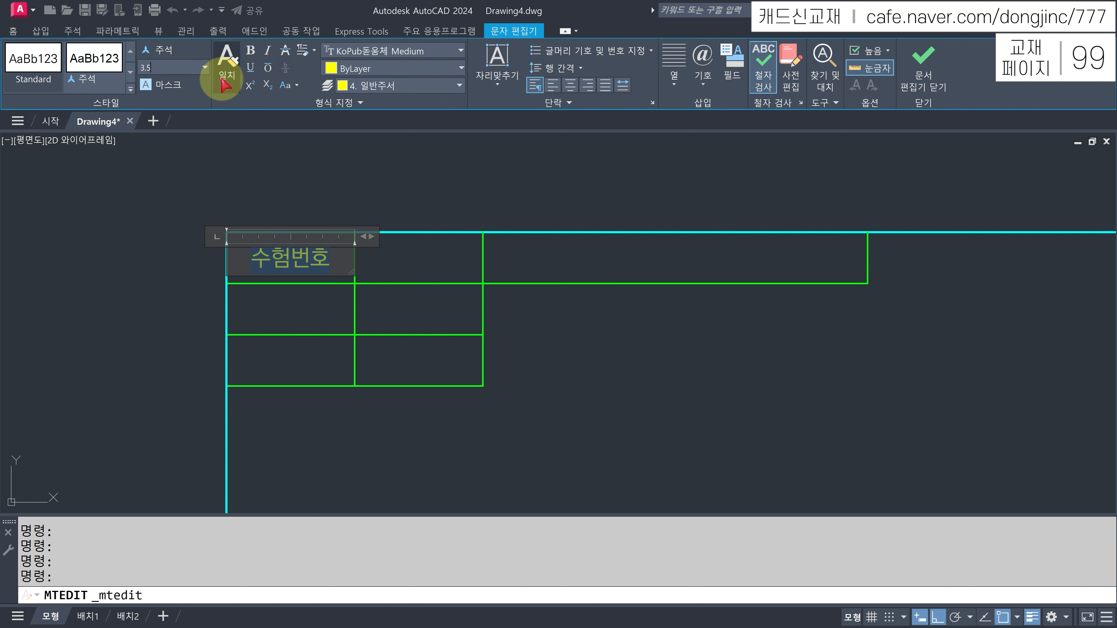
key(Return)
click(924, 59)
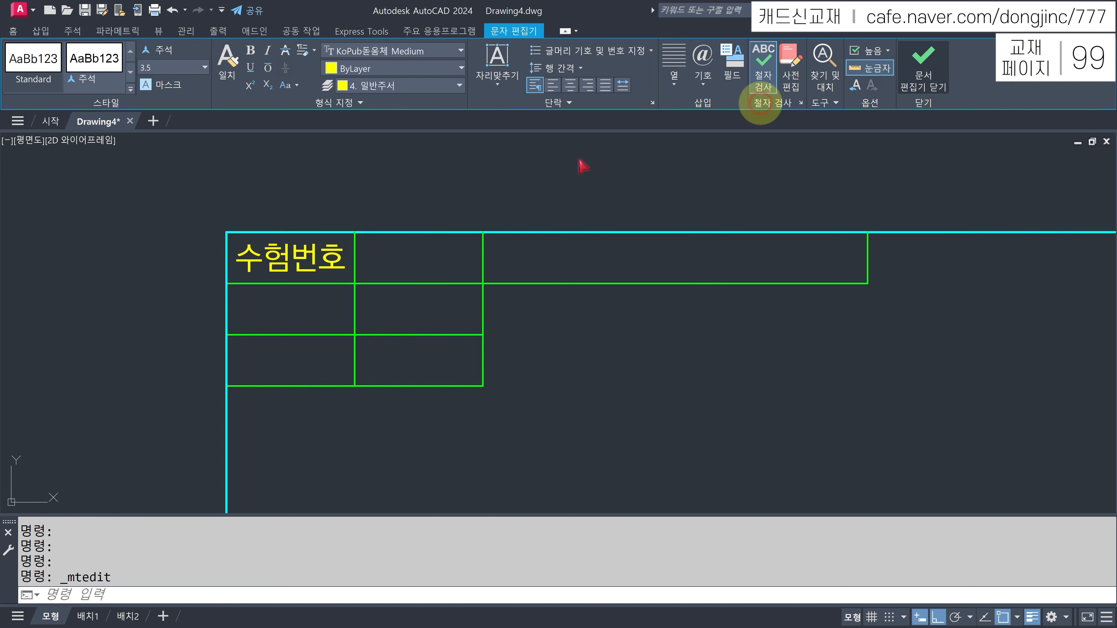
- Select the 수험번호 label and try resizing its text box, then cancel the selection
click(297, 258)
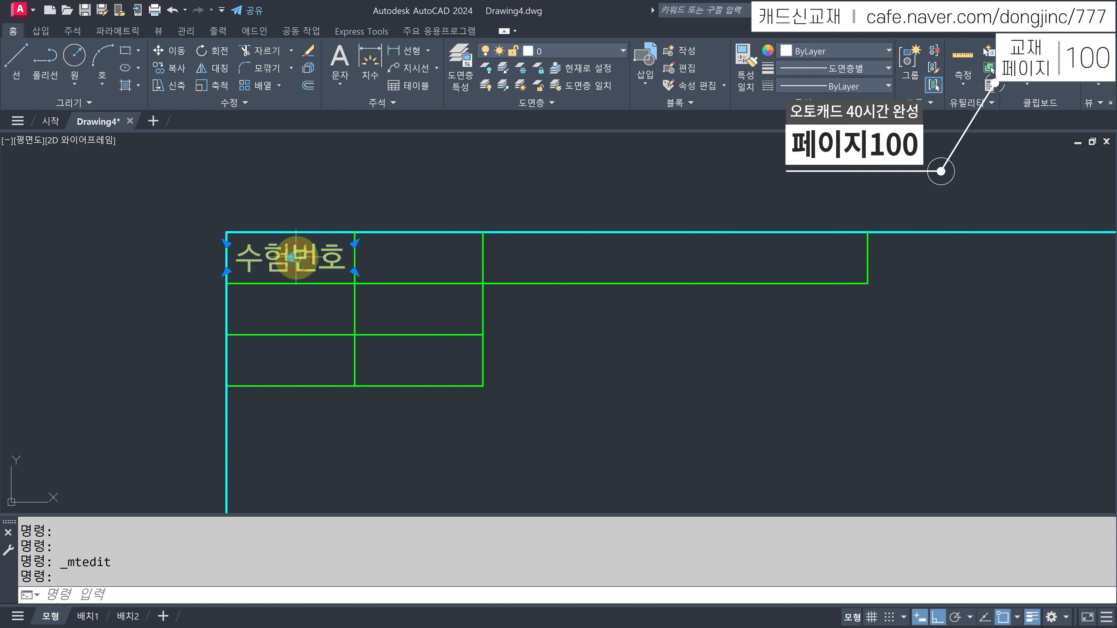
click(355, 242)
click(358, 245)
click(355, 272)
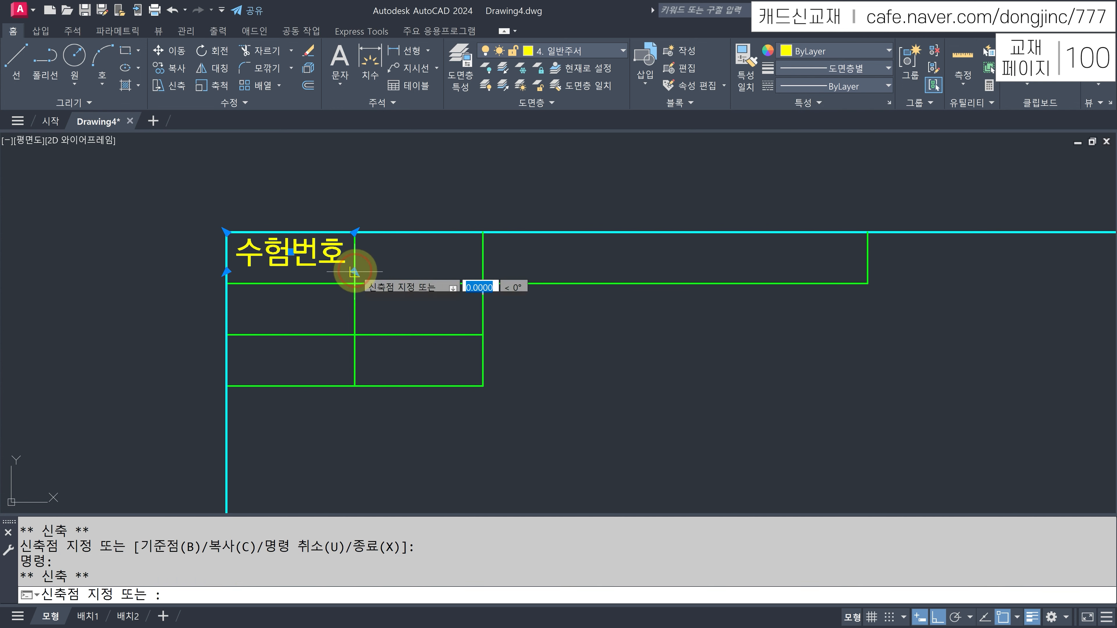
key(Escape)
key(Escape)
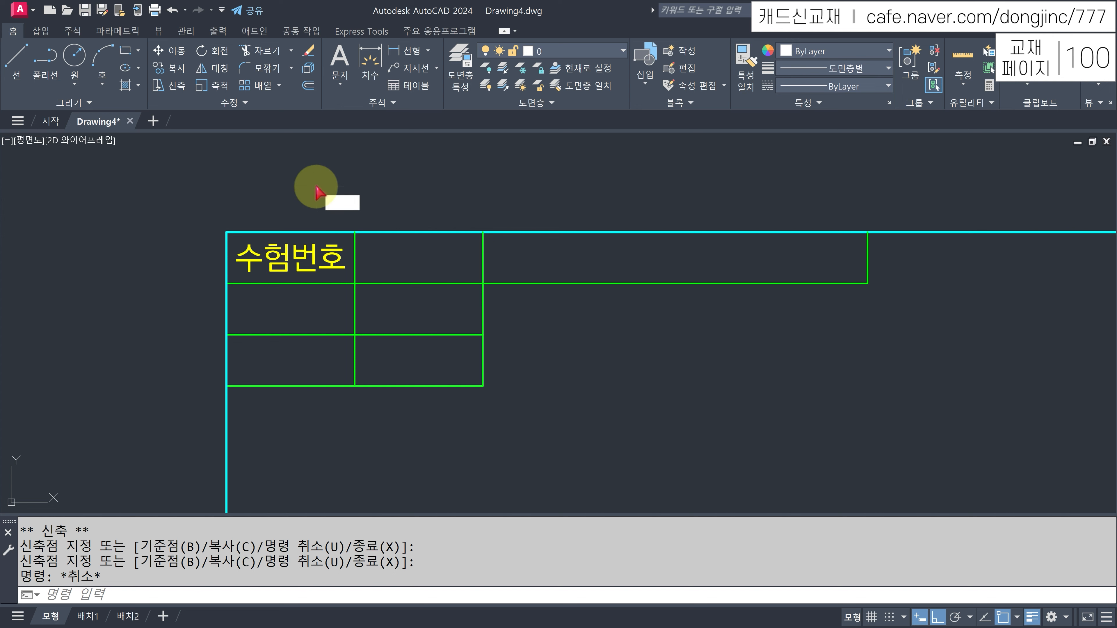
key(Escape)
- Copy the 수험번호 label with CP into rows 2–3, all three second-column cells and the wide top cell
text(cp)
key(Return)
click(295, 258)
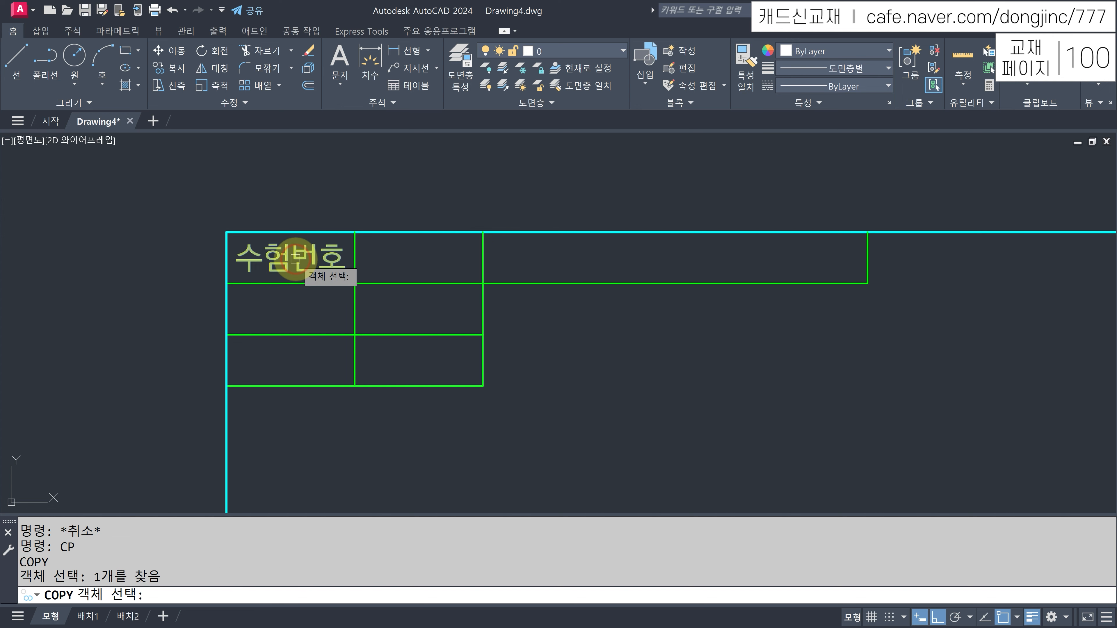
key(Return)
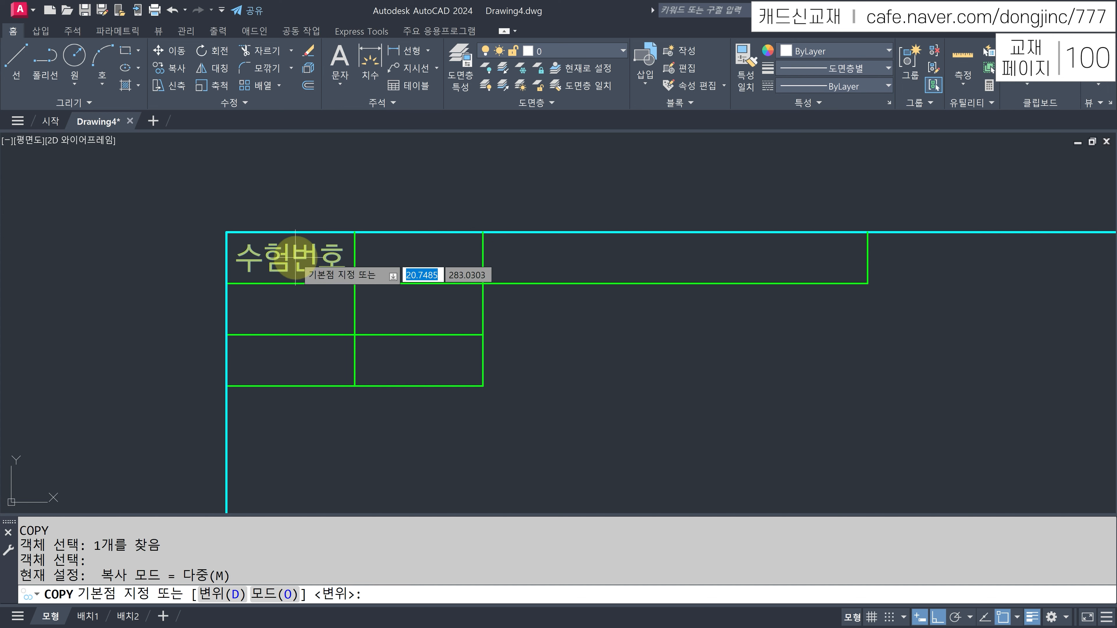
click(226, 283)
click(226, 335)
click(226, 386)
click(355, 284)
click(355, 386)
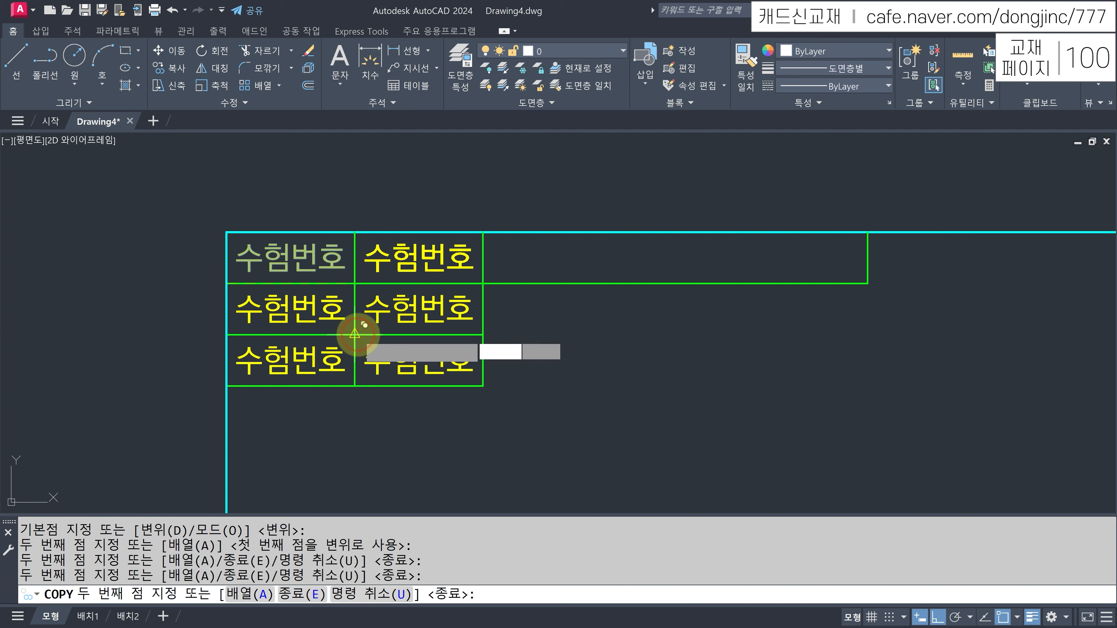
click(354, 334)
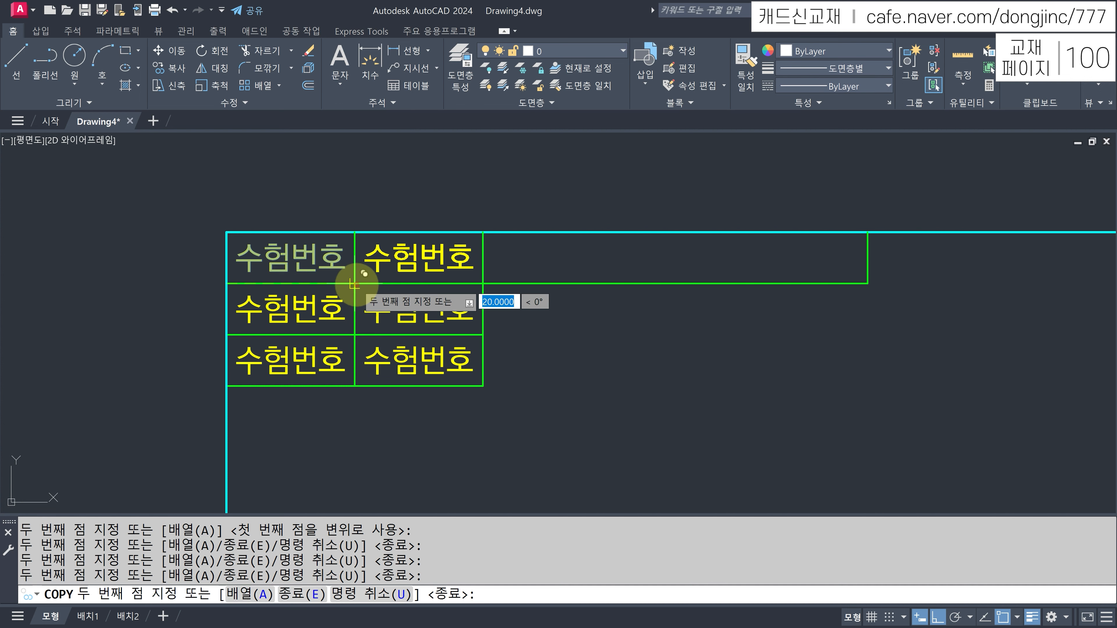
click(482, 283)
key(Return)
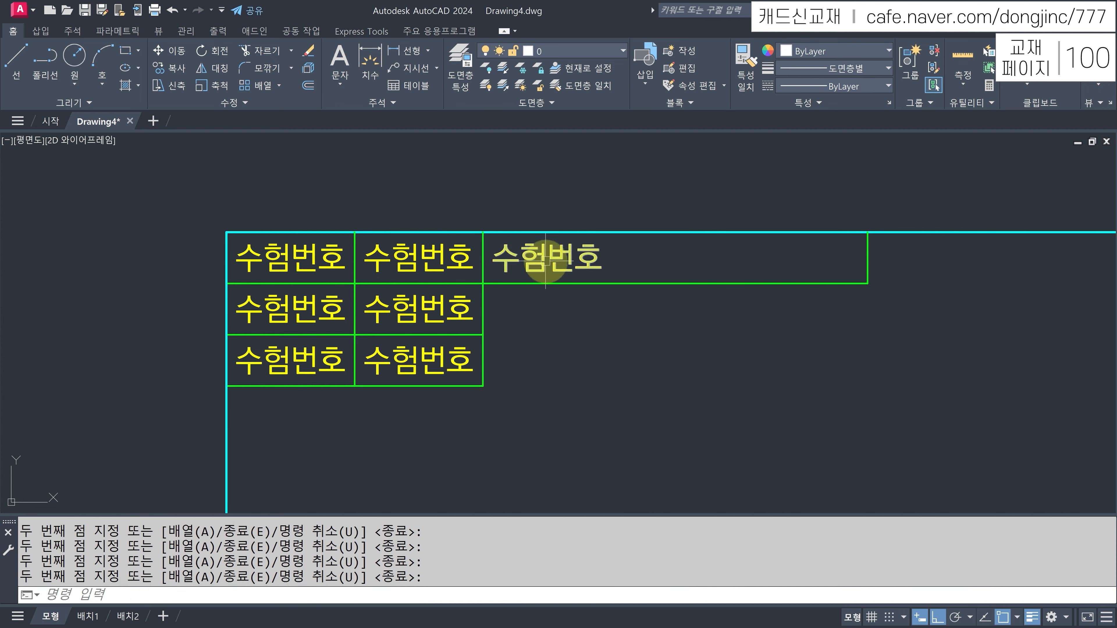
- Stretch the wide cell's label text box to the cell's right edge so it centres across it
click(535, 266)
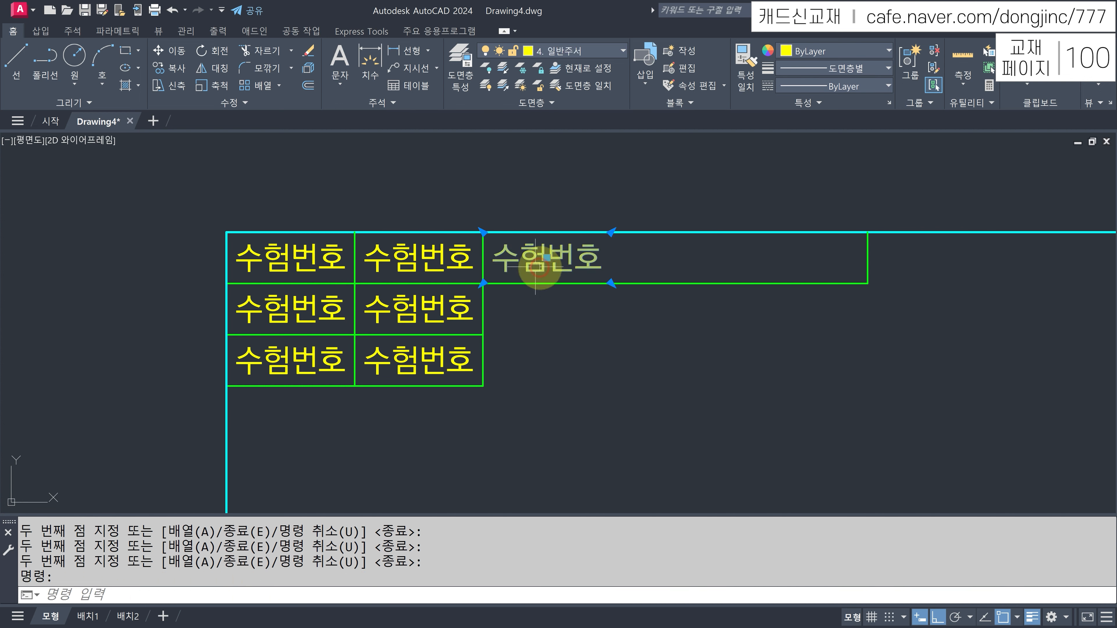
click(611, 283)
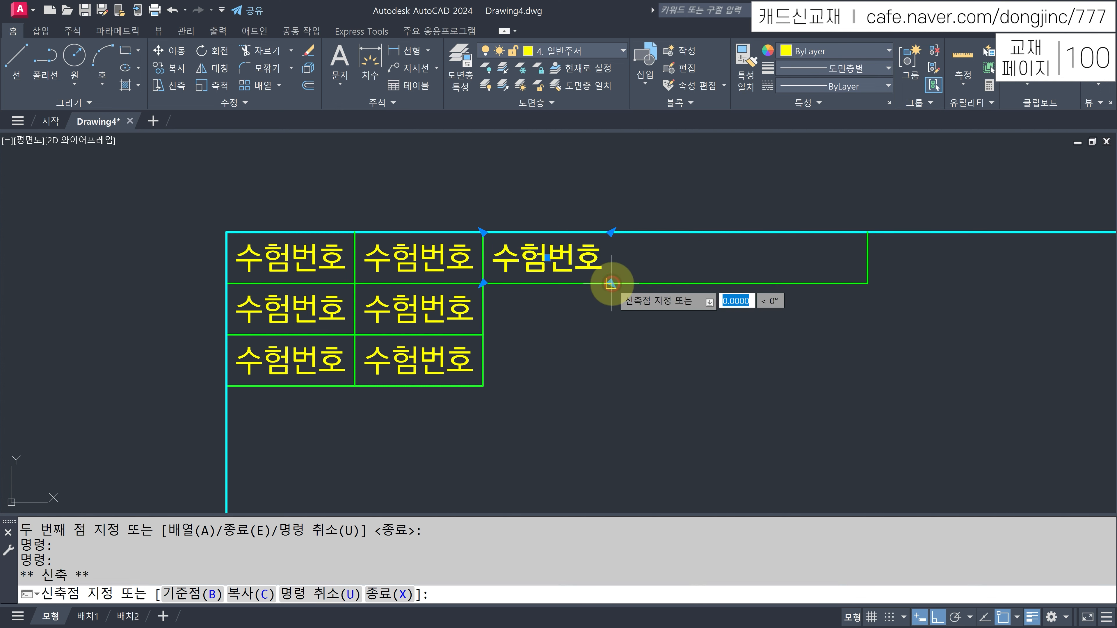
click(867, 283)
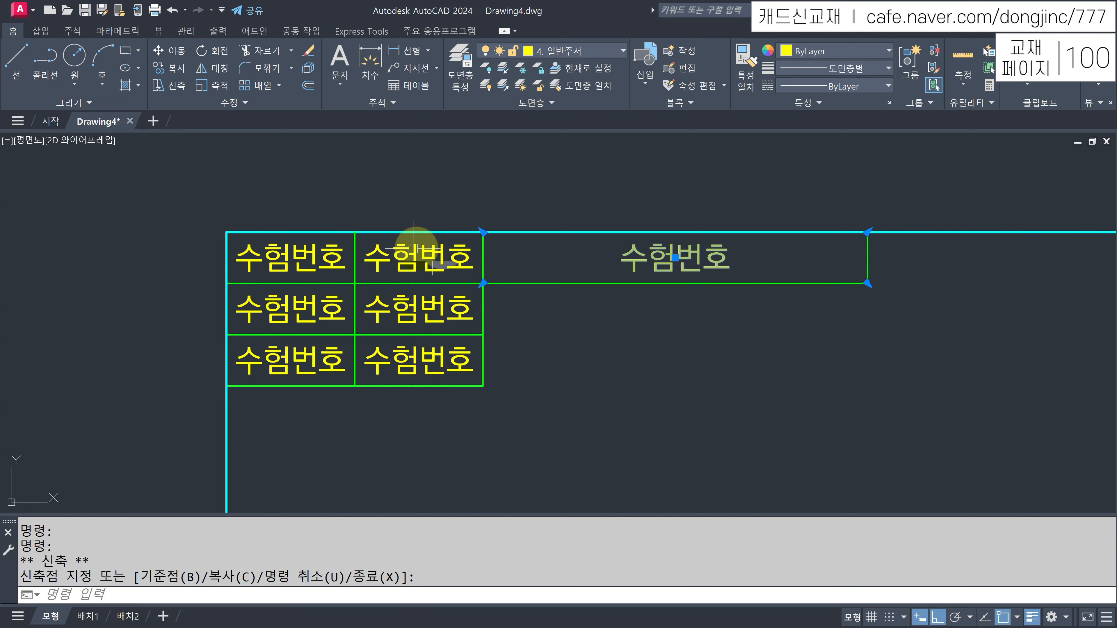
key(Escape)
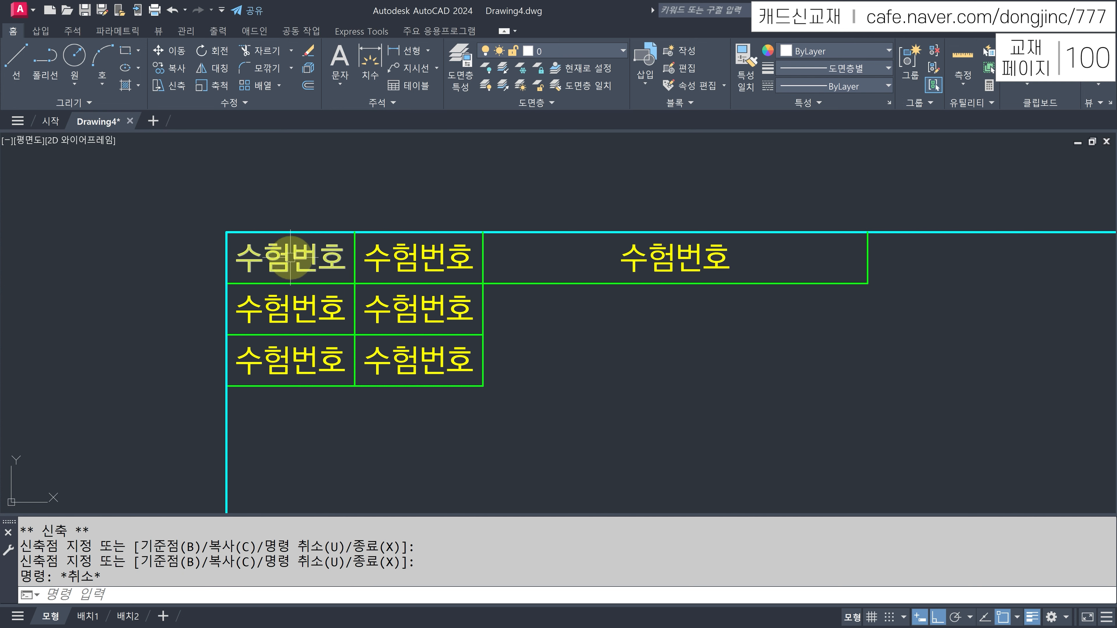
- Change the second- and third-row labels to 성 명 and 감독확인
click(303, 307)
double_click(314, 301)
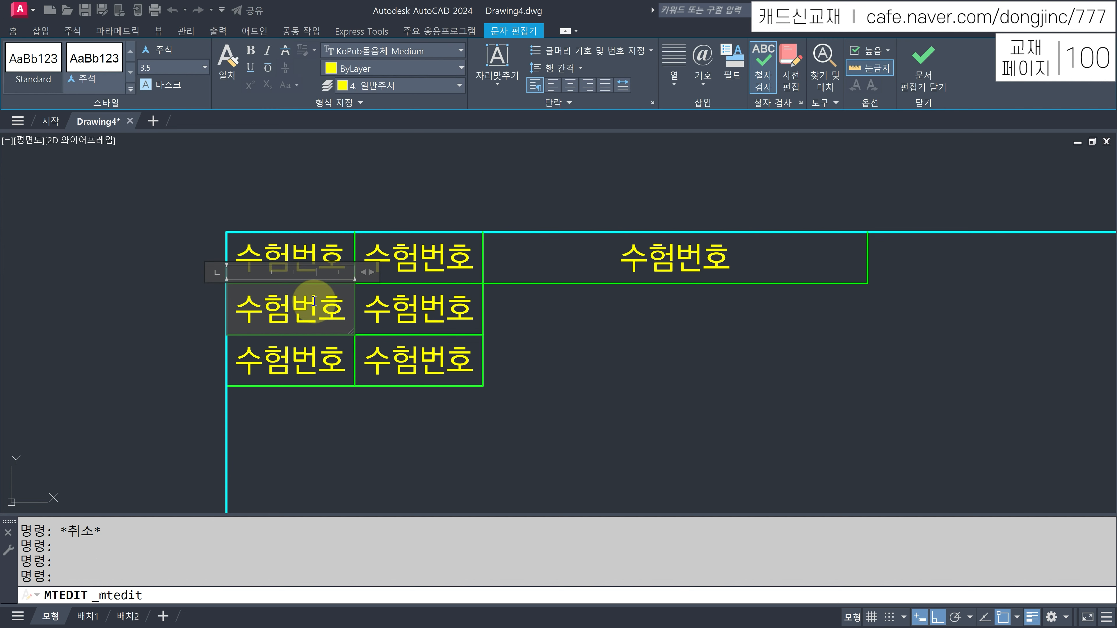
double_click(314, 301)
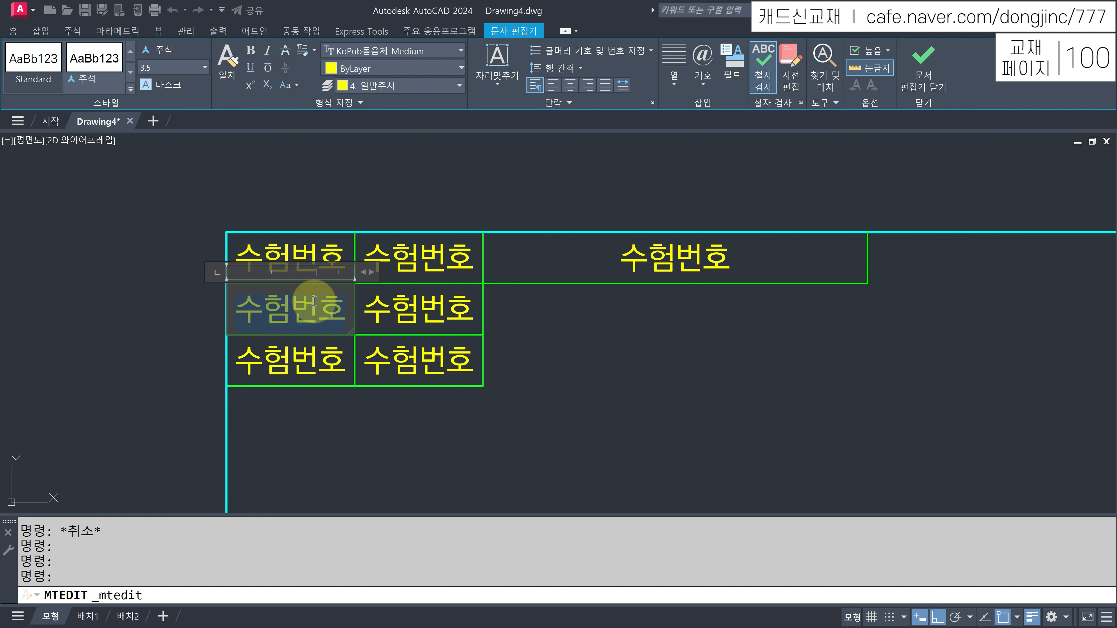
key(Delete)
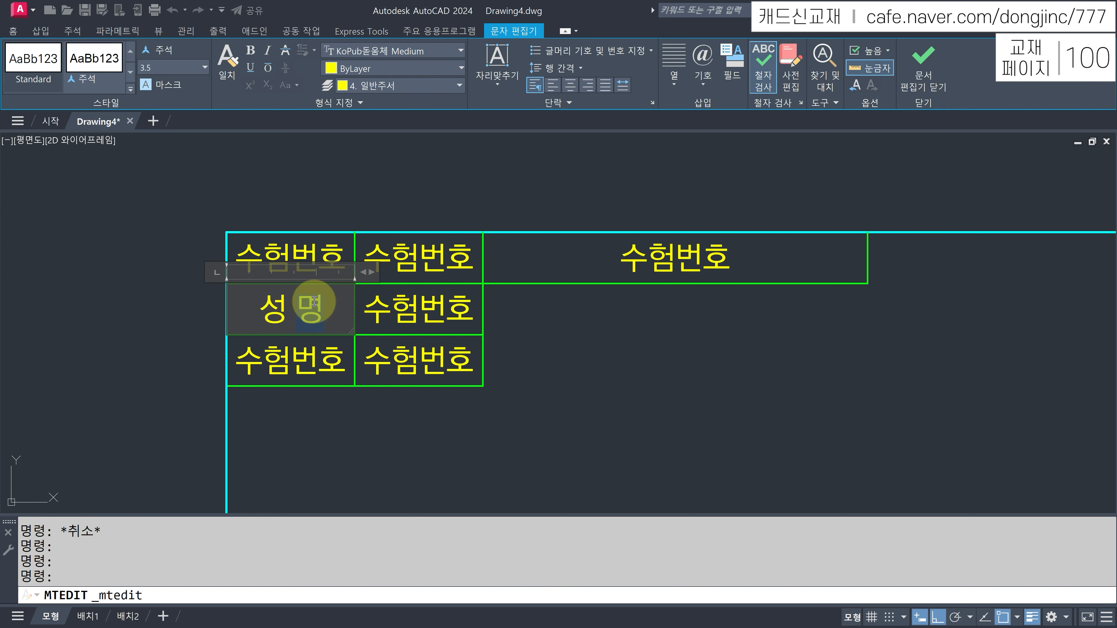
key(ctrl+Return)
click(301, 360)
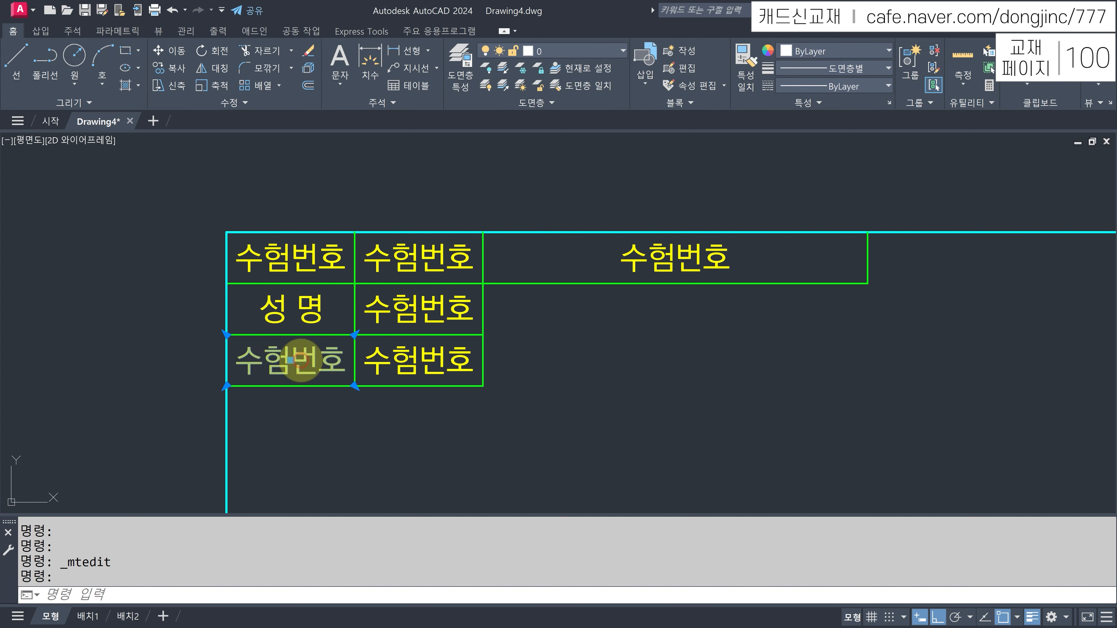
double_click(301, 361)
text(감독호)
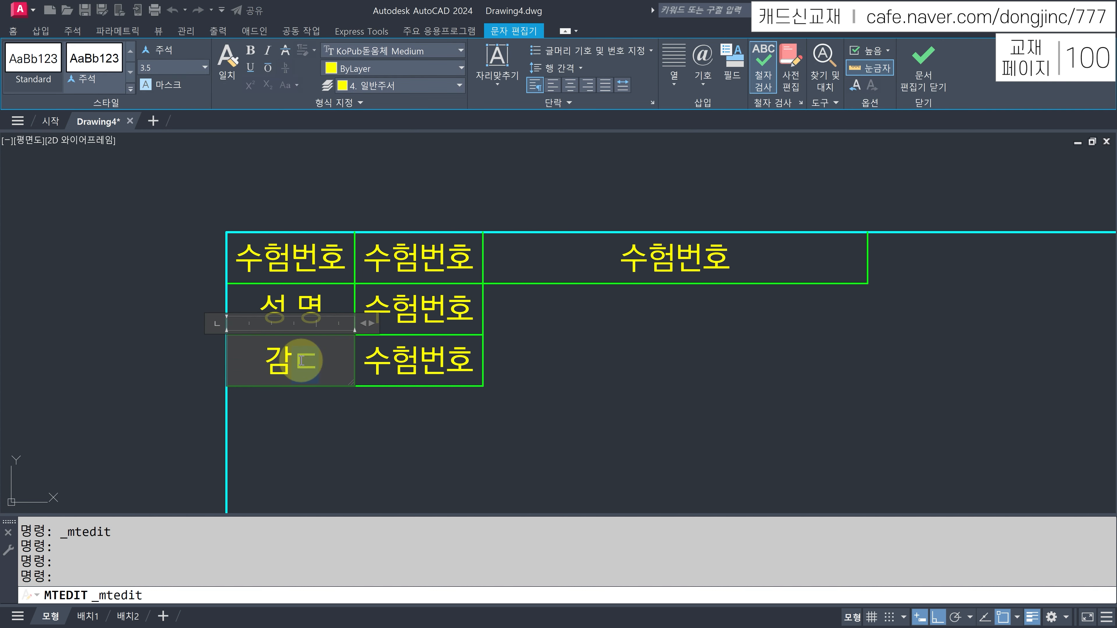
text(확인)
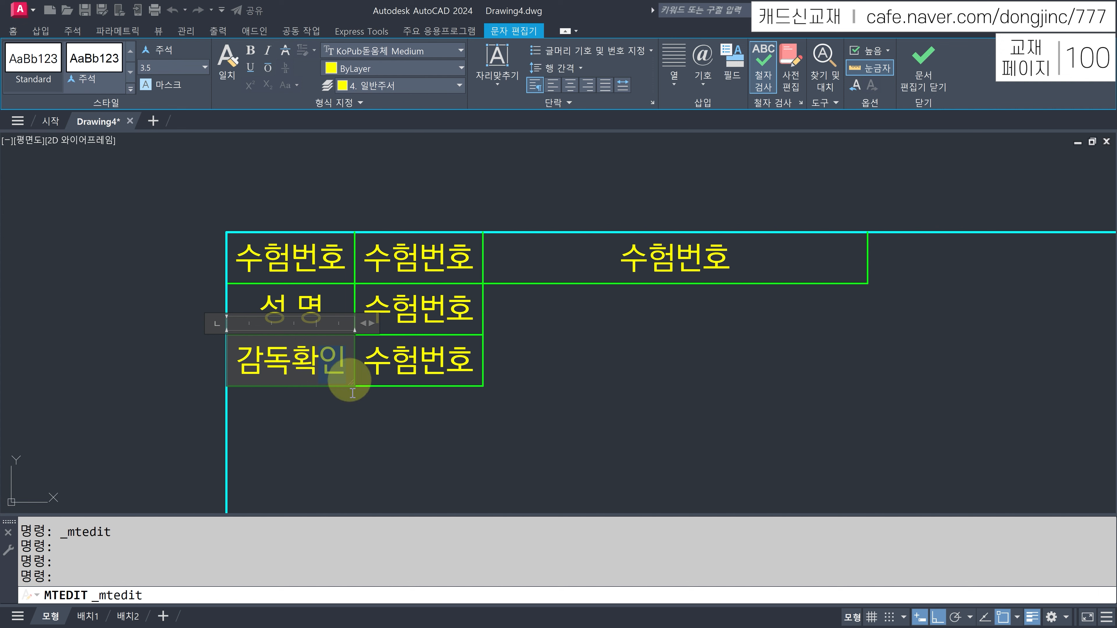
click(377, 436)
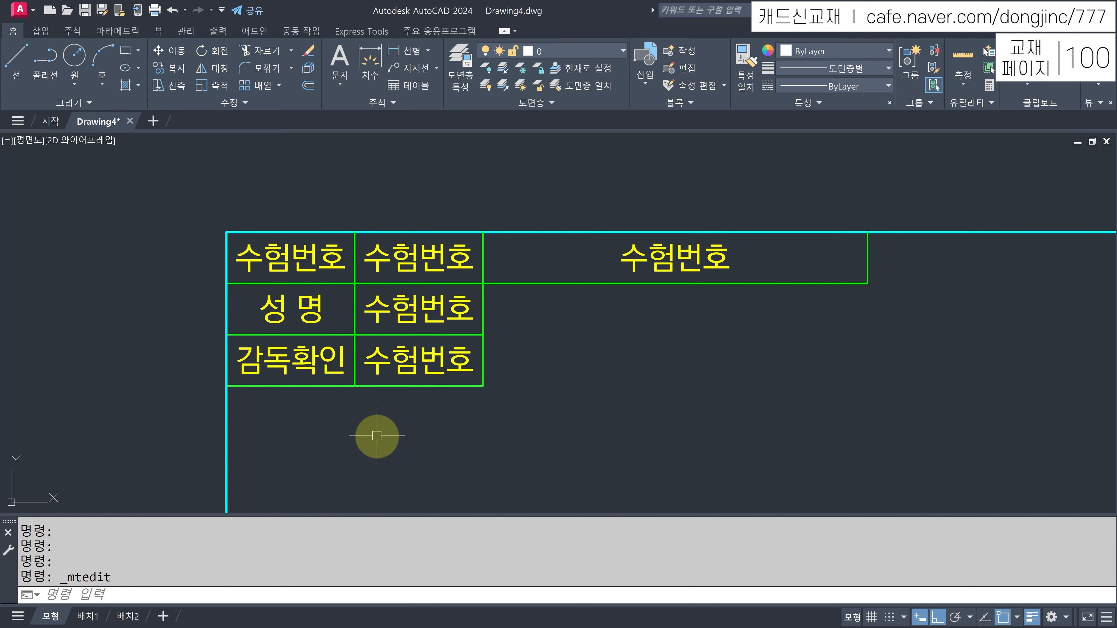
- Set the bottom second-column cell to (인) and enter the examinee's name in the middle cell
click(400, 356)
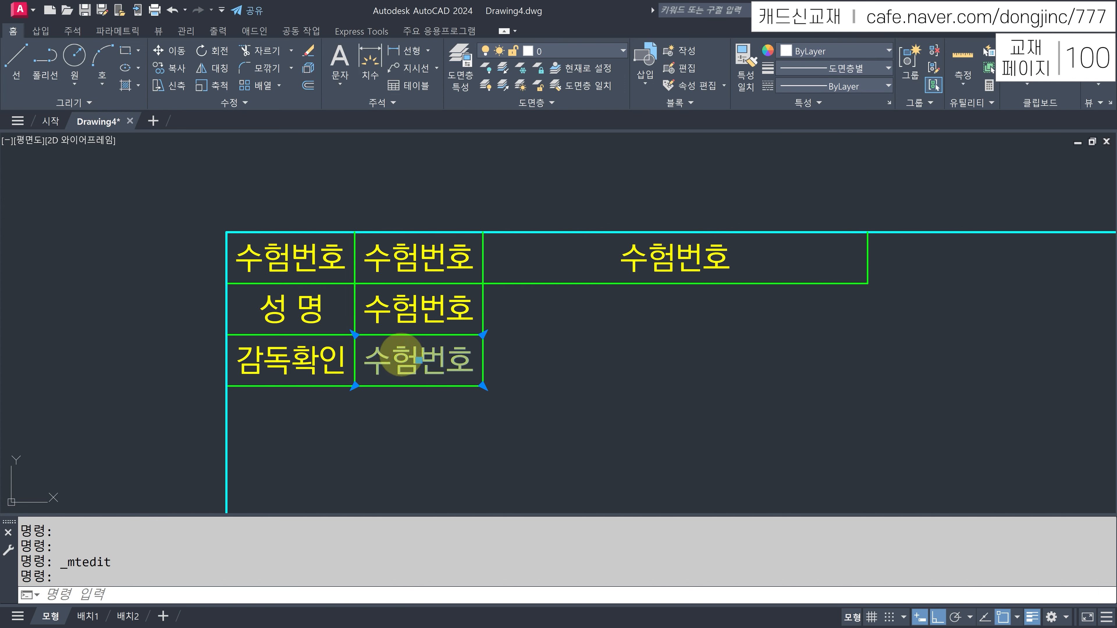
double_click(400, 356)
key(ctrl+a)
key(Delete)
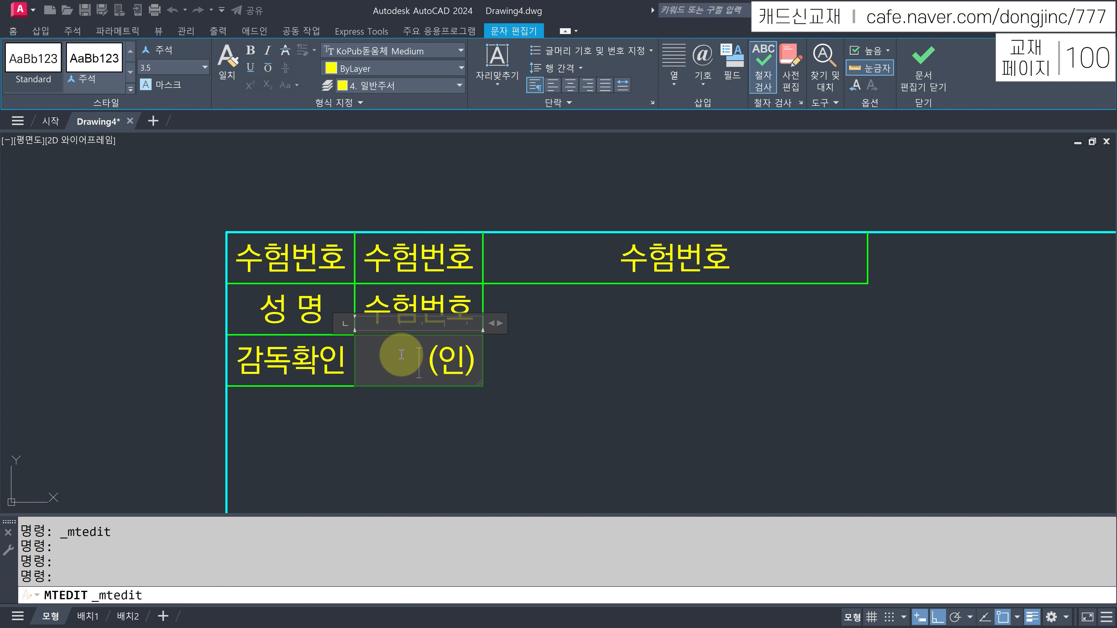
click(571, 348)
click(445, 306)
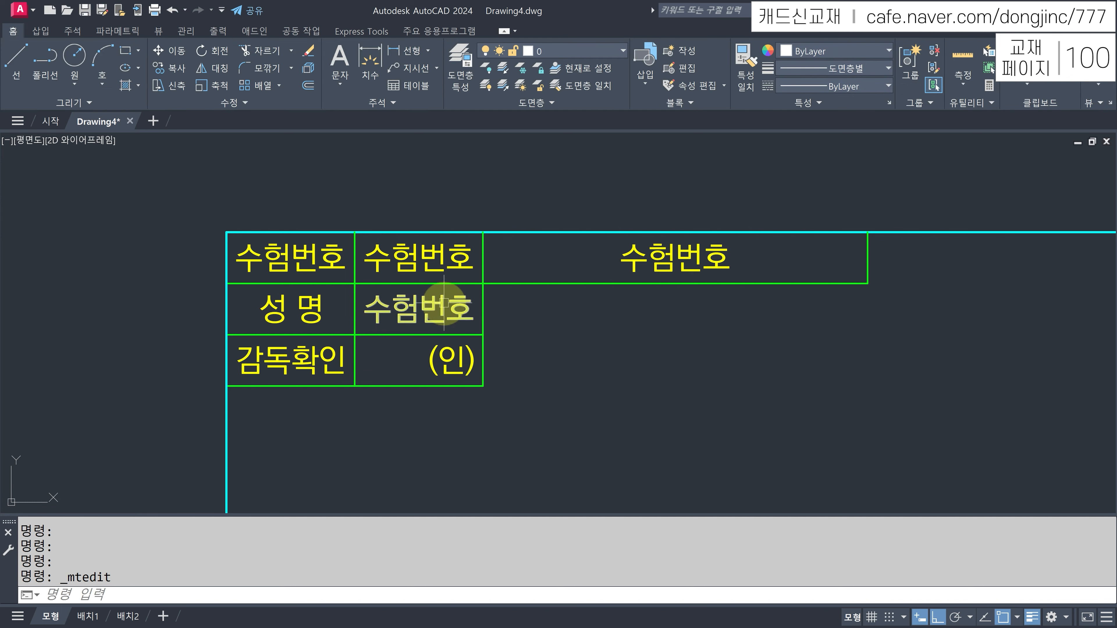
double_click(446, 306)
key(ctrl+a)
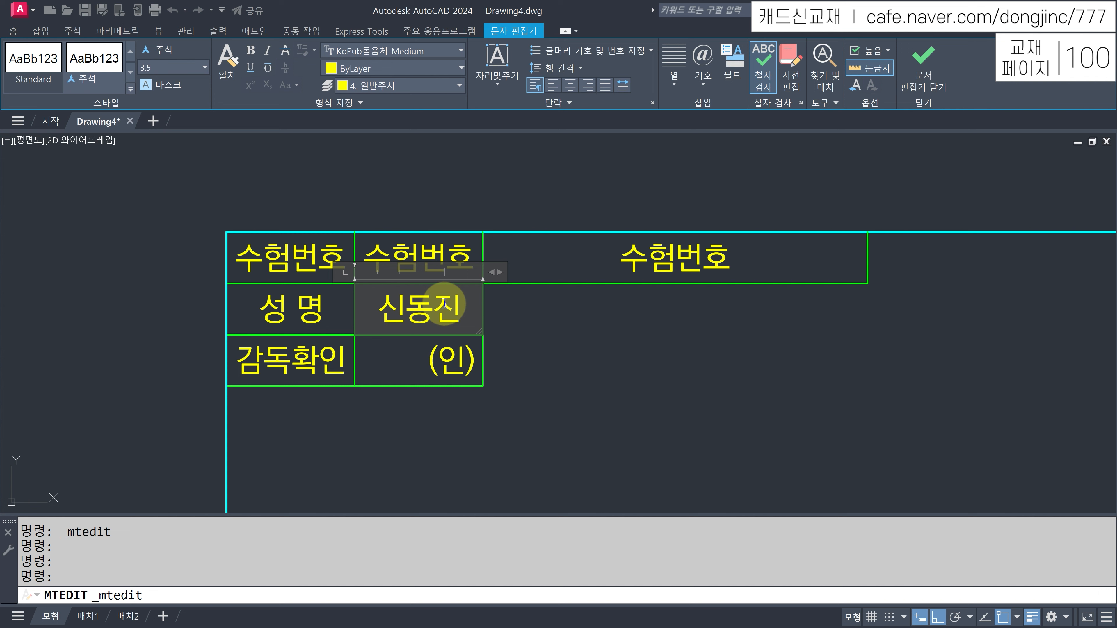
key(Escape)
- Set the top second-column cell to 000 and the wide top cell to 전산응용기계제도기능사
click(438, 256)
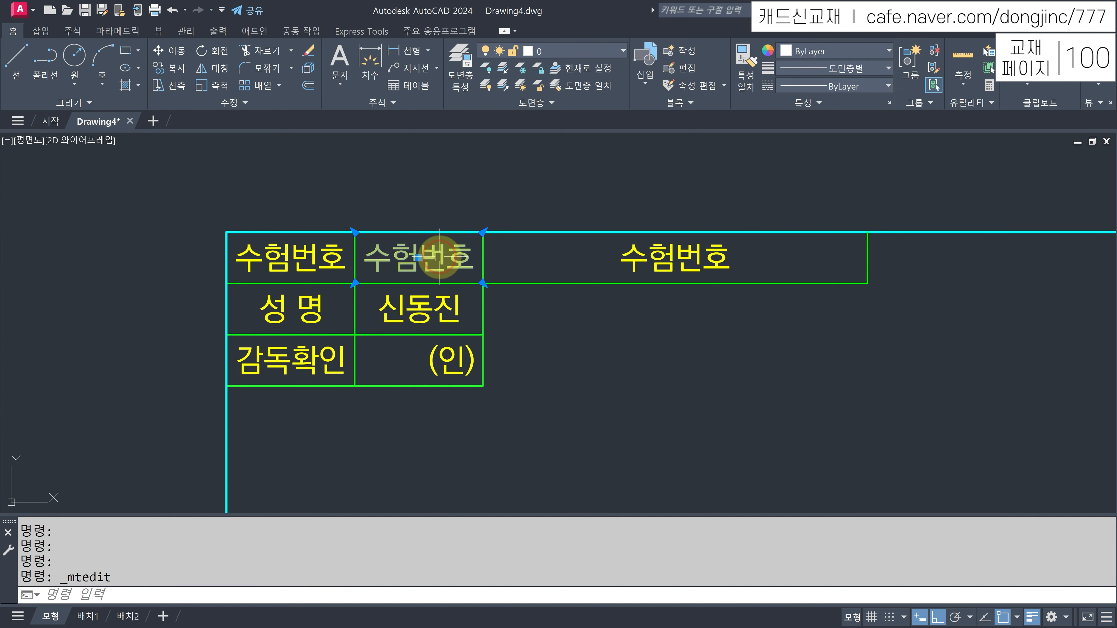
double_click(439, 257)
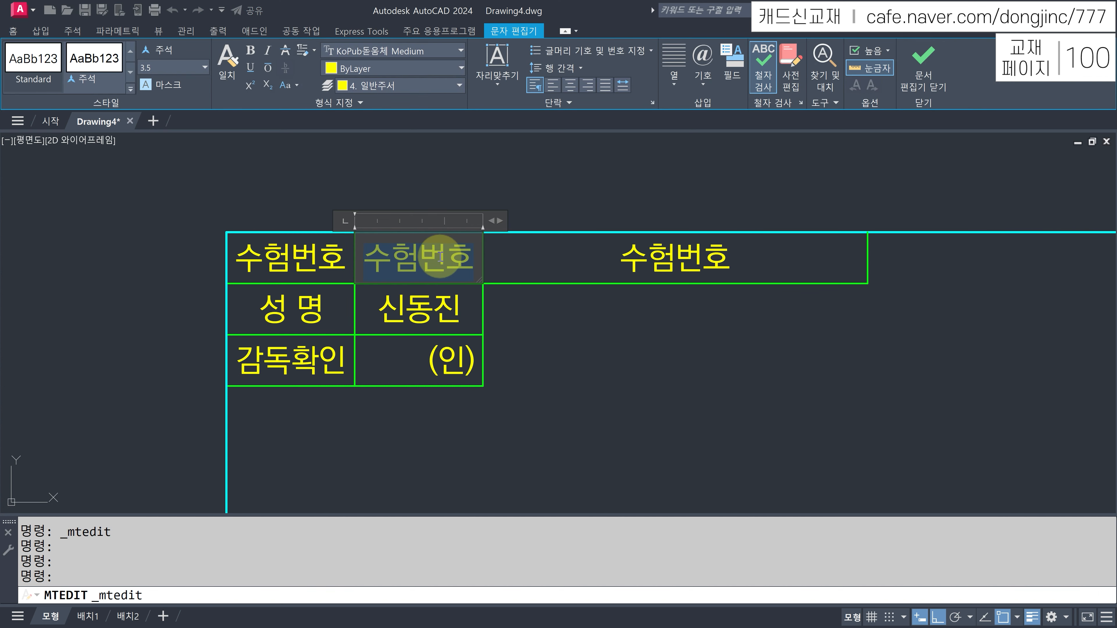
text(000)
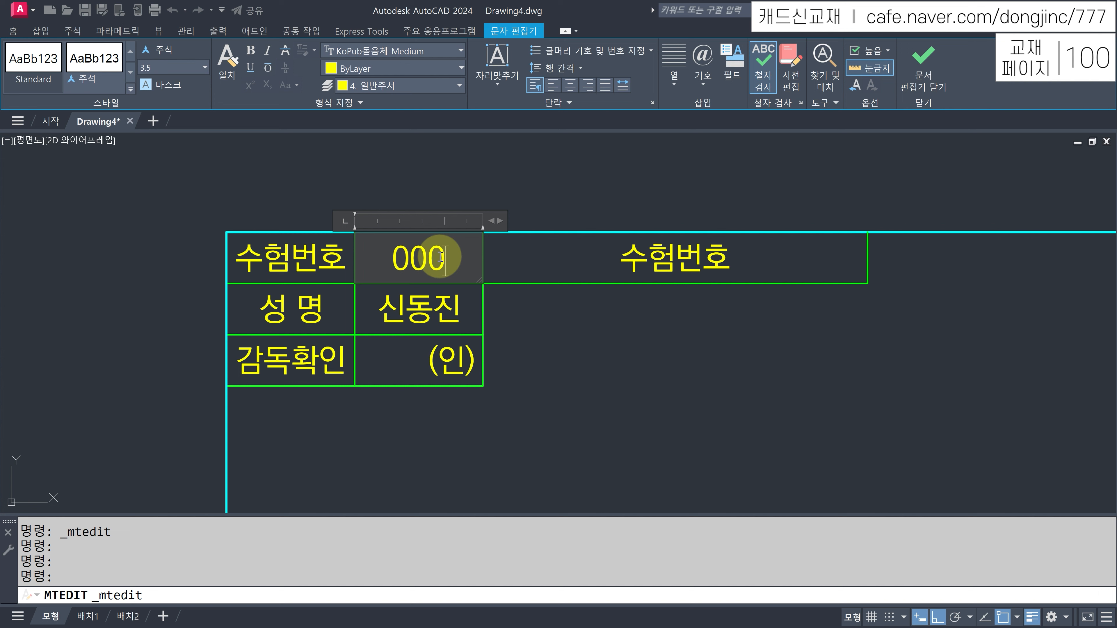
key(Escape)
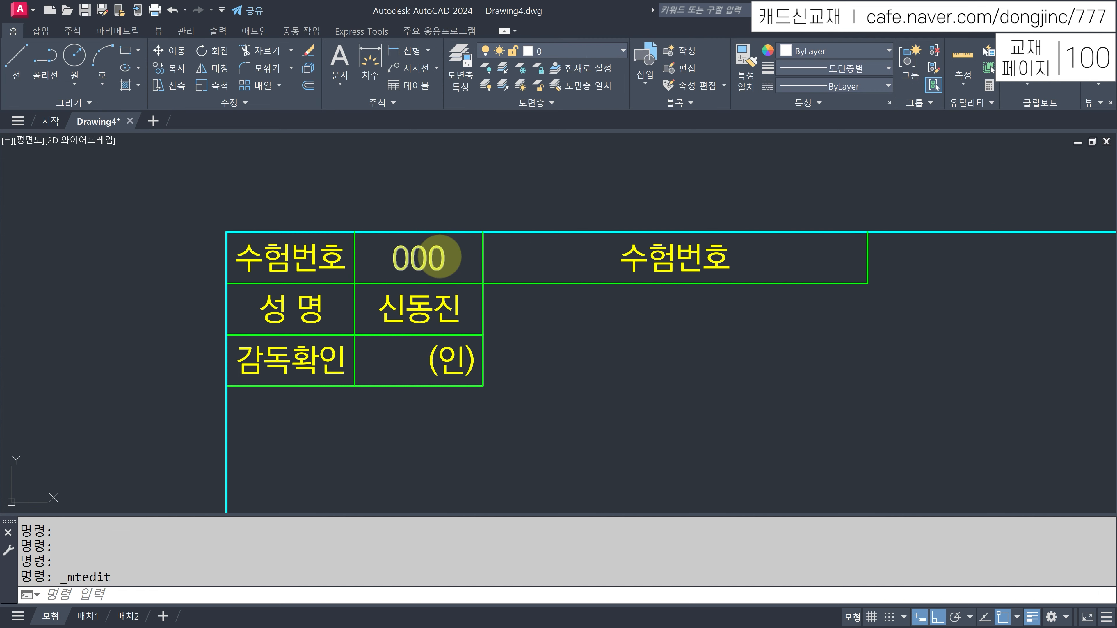
click(657, 257)
double_click(657, 257)
text(ㅈ산응용기계)
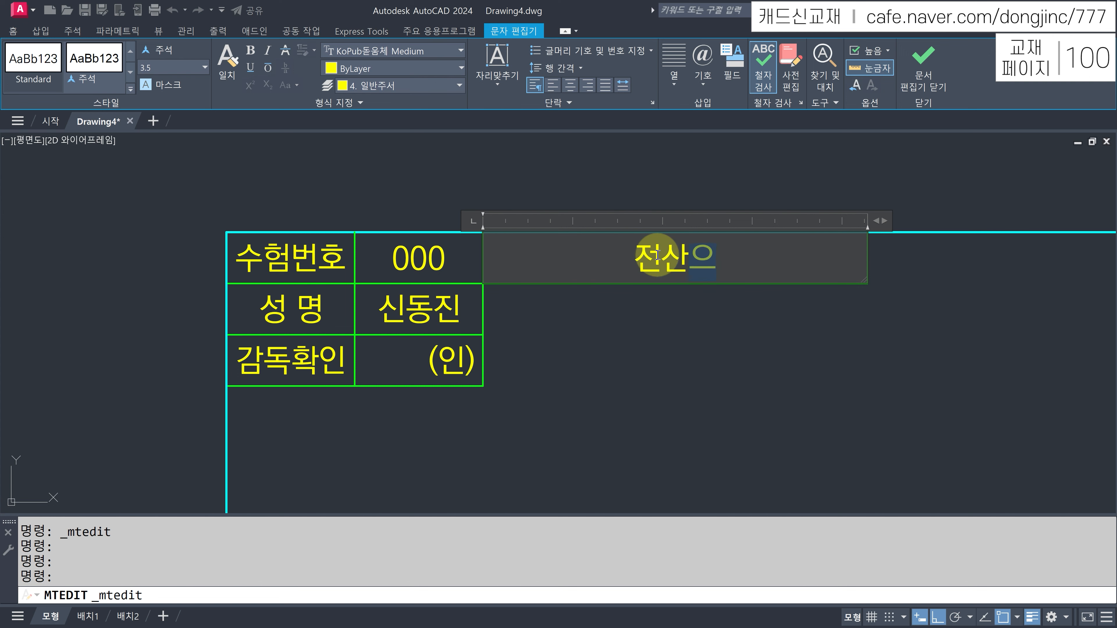
text(제도기능사)
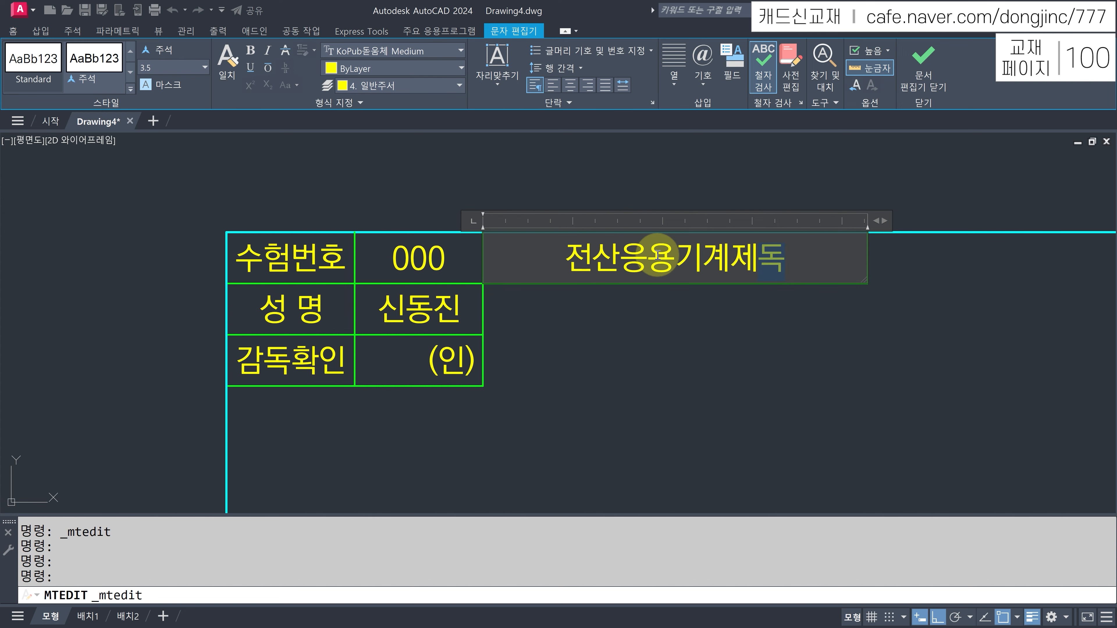
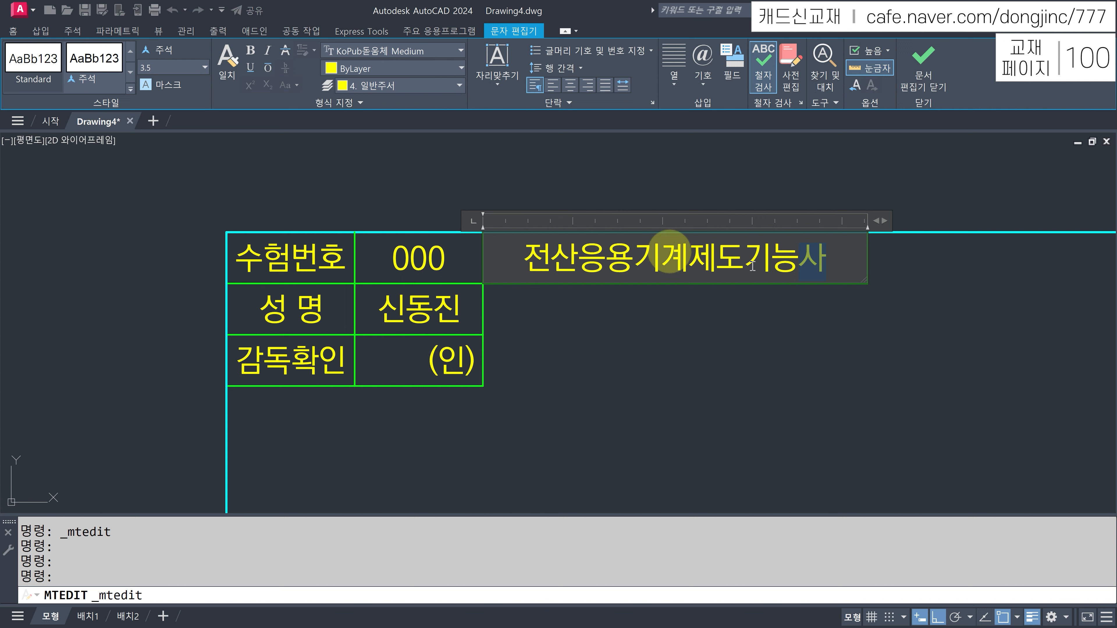
- Replace the top-right title text with 오토캐드 40시간 완성
drag(832, 258, 511, 252)
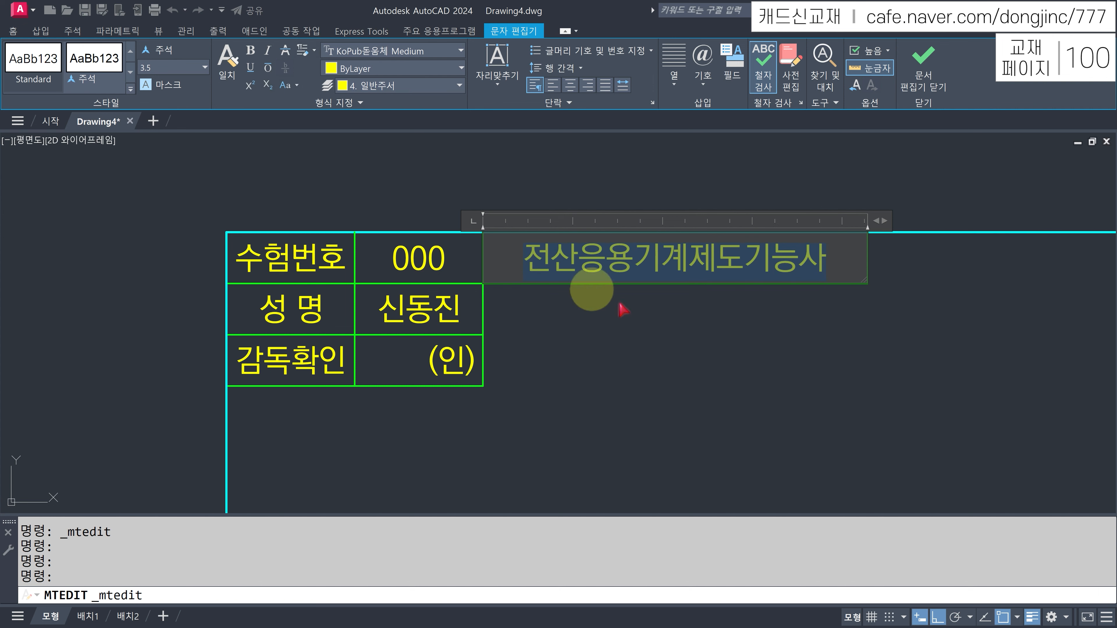
text(ㅇ)
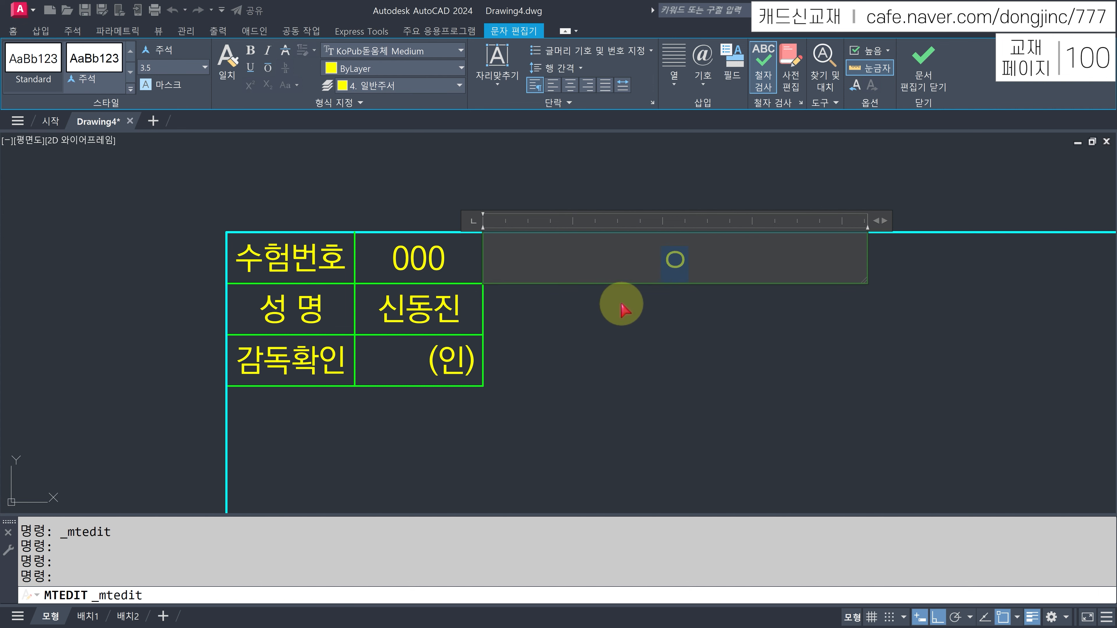
text(토캐드 40시간 오)
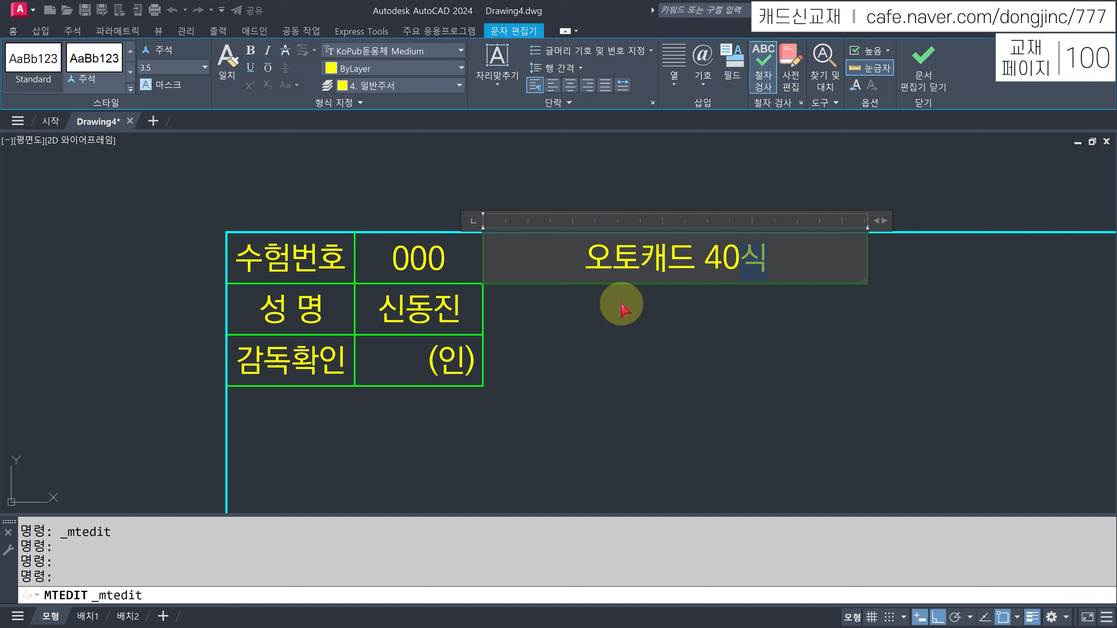
text(완성)
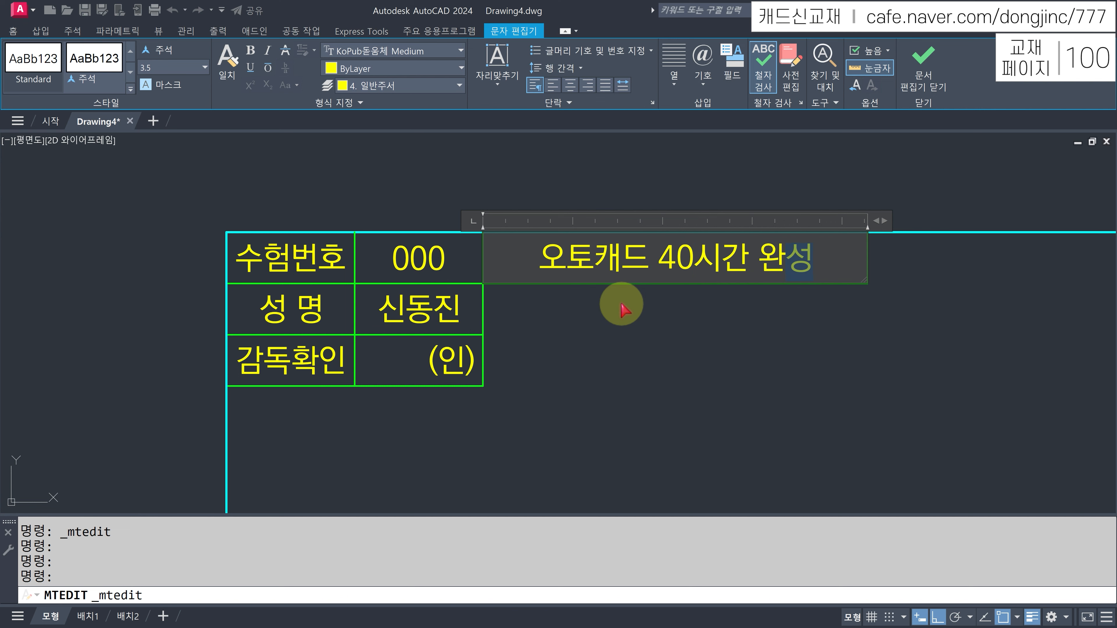
click(625, 310)
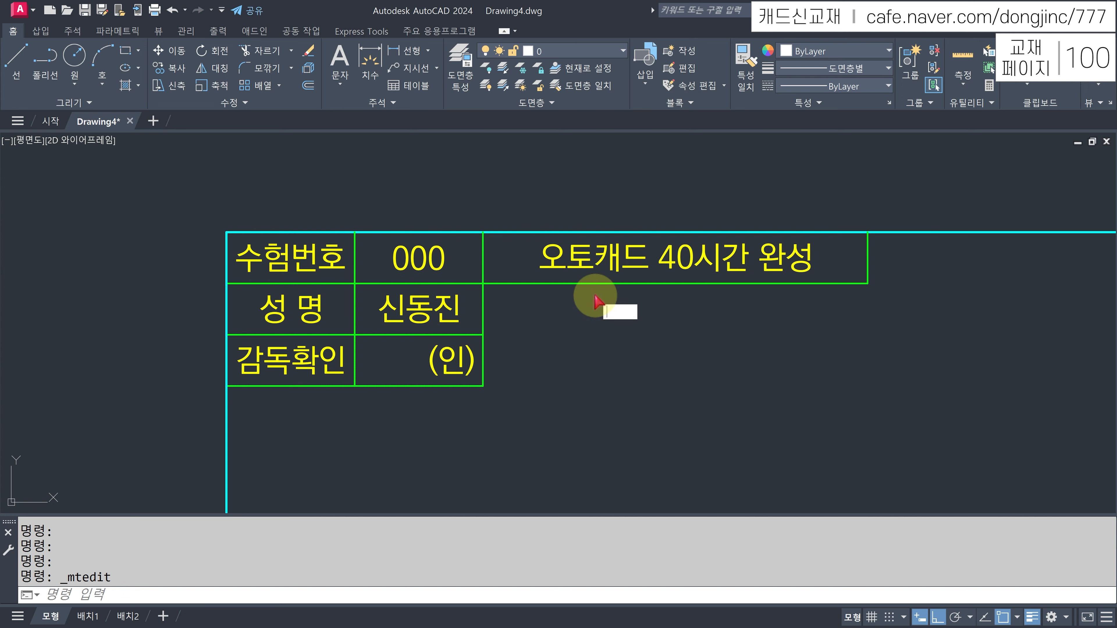
- Copy the 수험번호 label from the title block into the parts list's bottom-left cell
key(Escape)
text(CP)
key(Return)
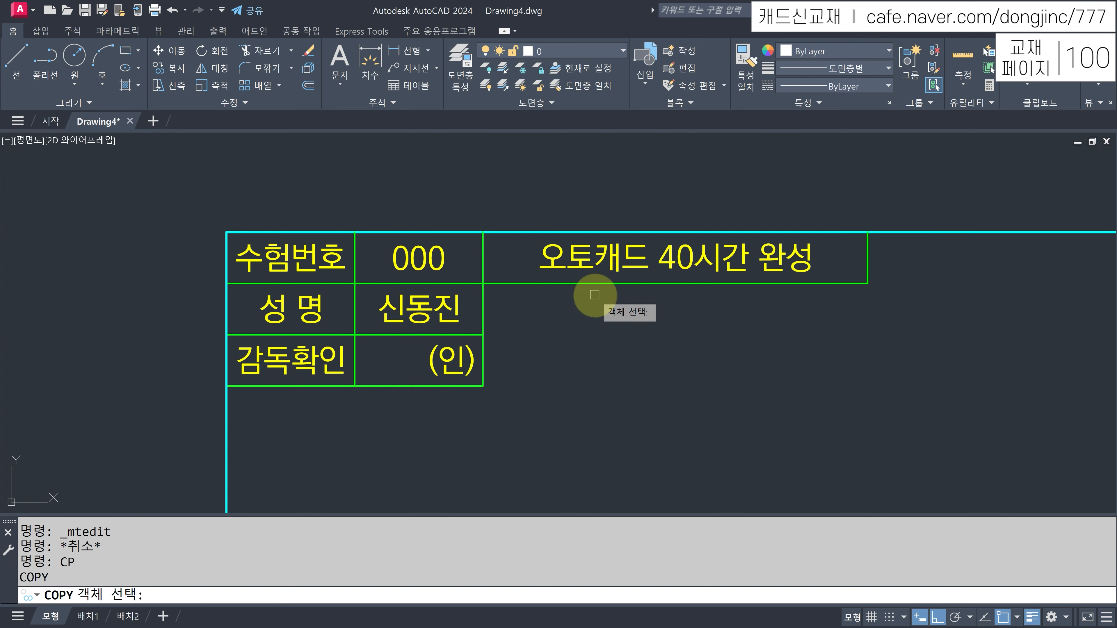
click(312, 260)
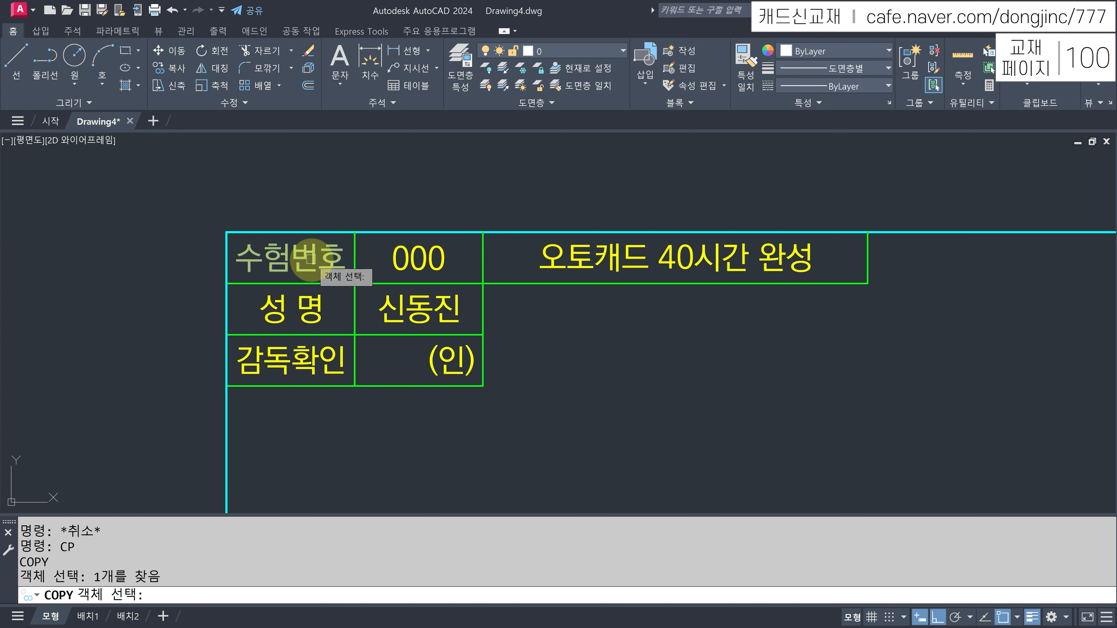
key(Return)
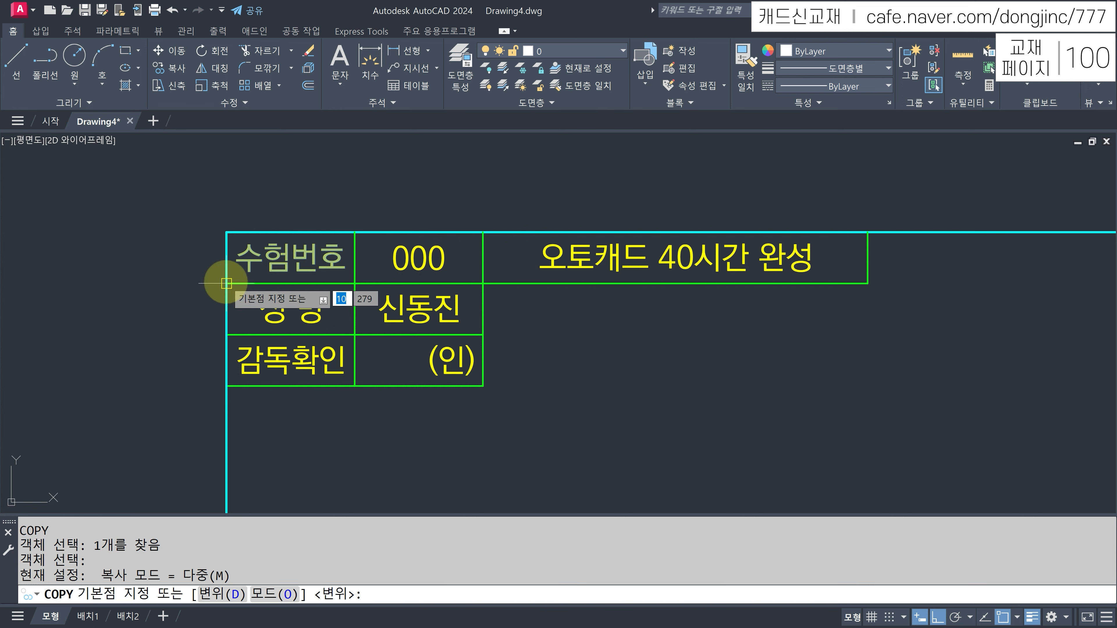
click(227, 284)
scroll(511, 342, down, 8)
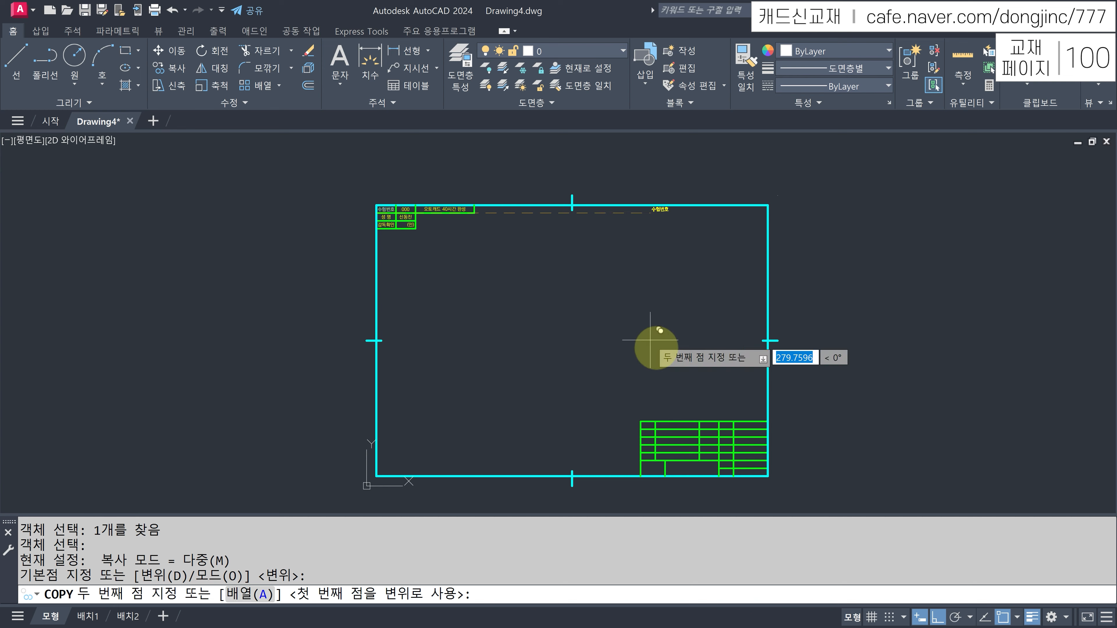
scroll(677, 398, up, 6)
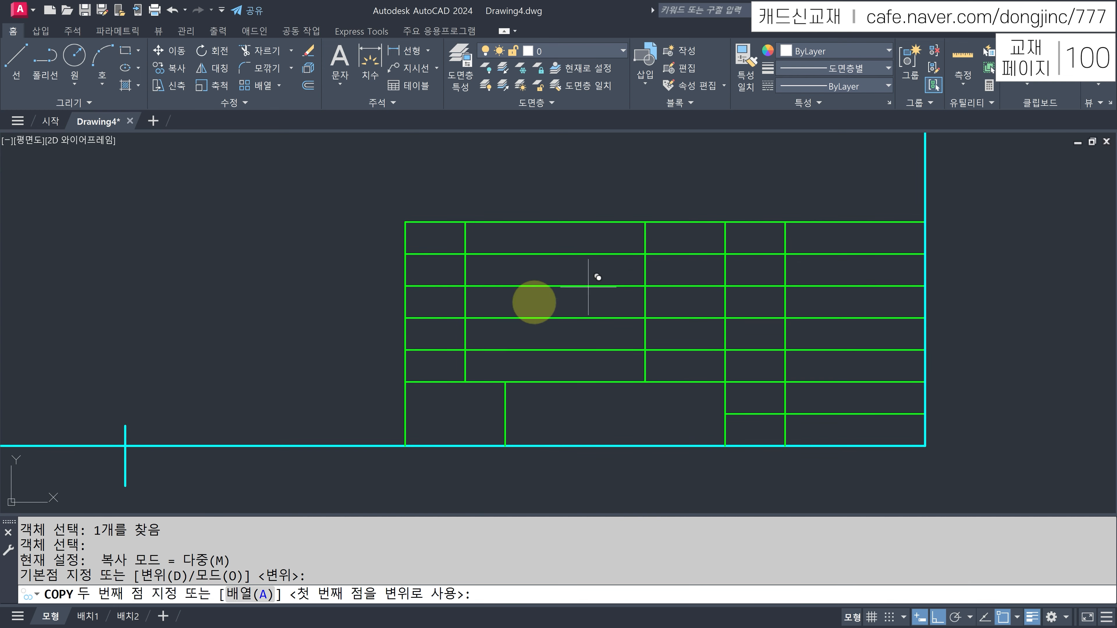
click(420, 374)
scroll(420, 374, up, 2)
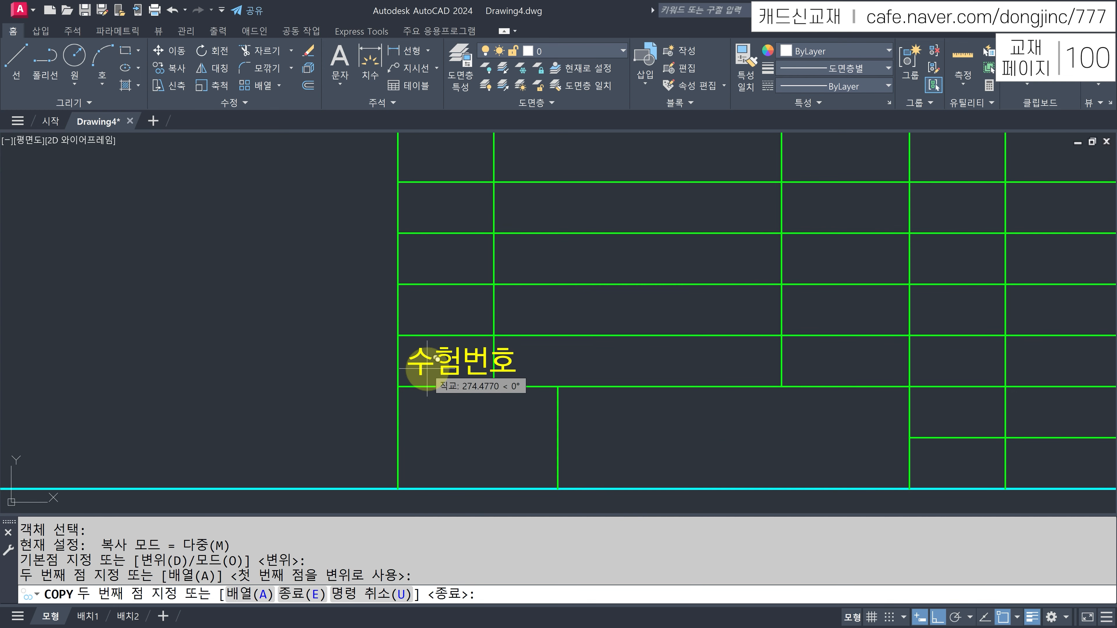
key(Escape)
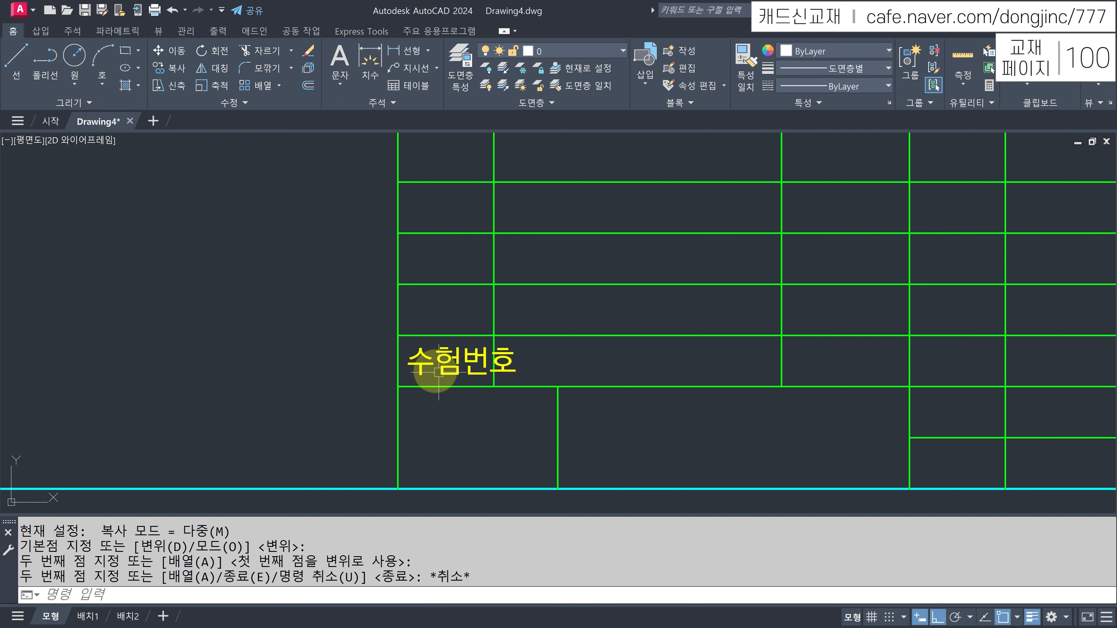
click(452, 359)
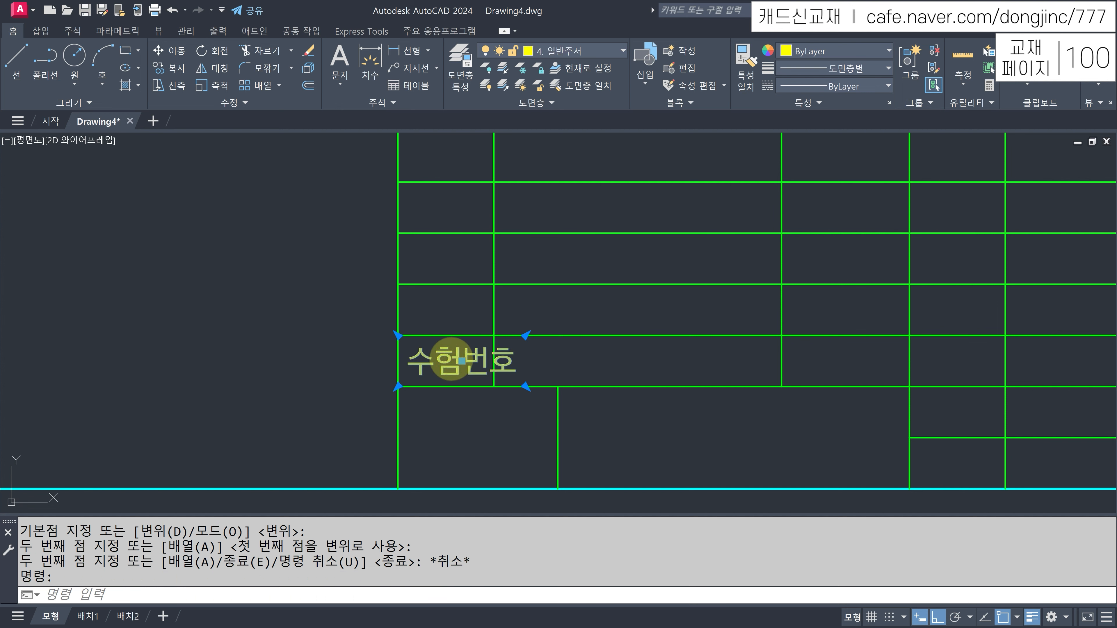
- Change the copied label to 품 번 and narrow its width to fit the cell
double_click(451, 360)
text(V)
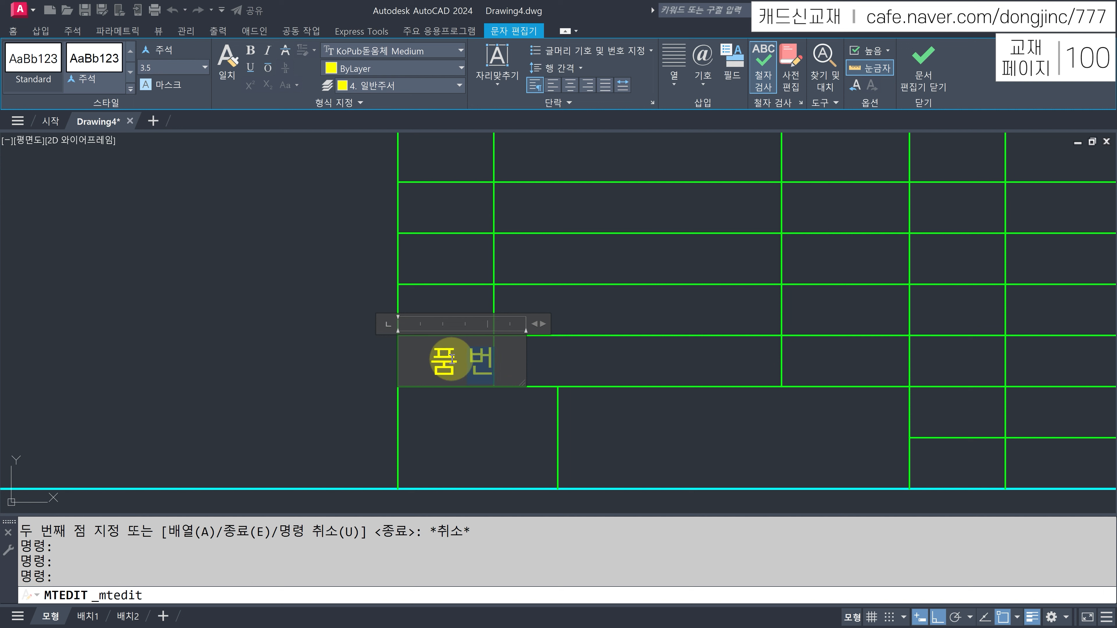
key(ctrl+Return)
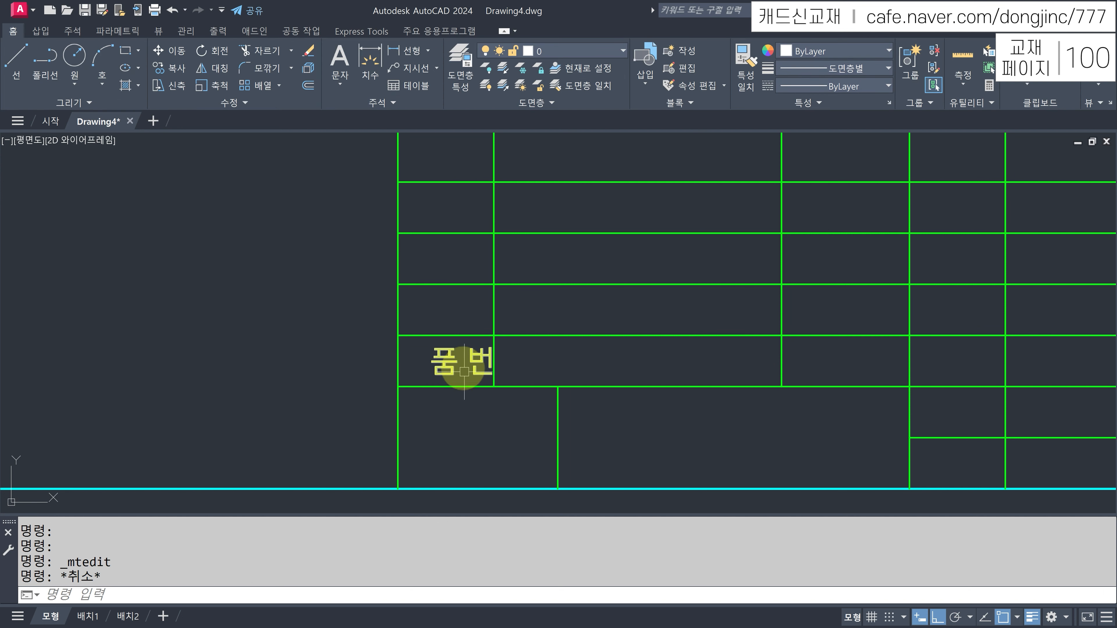
click(429, 362)
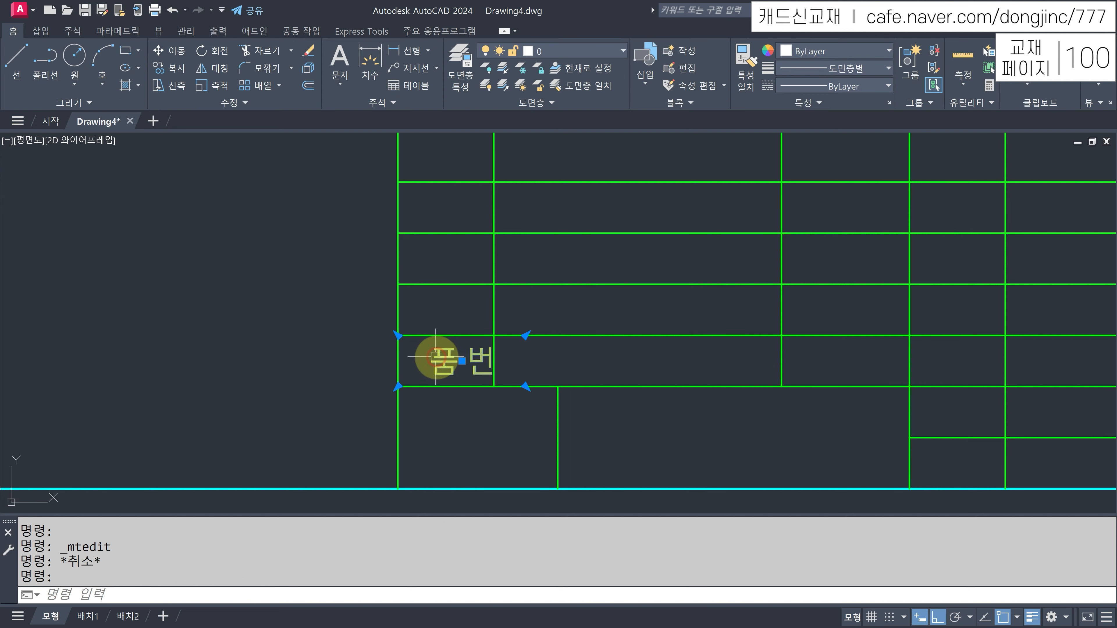
click(525, 387)
click(492, 386)
key(Escape)
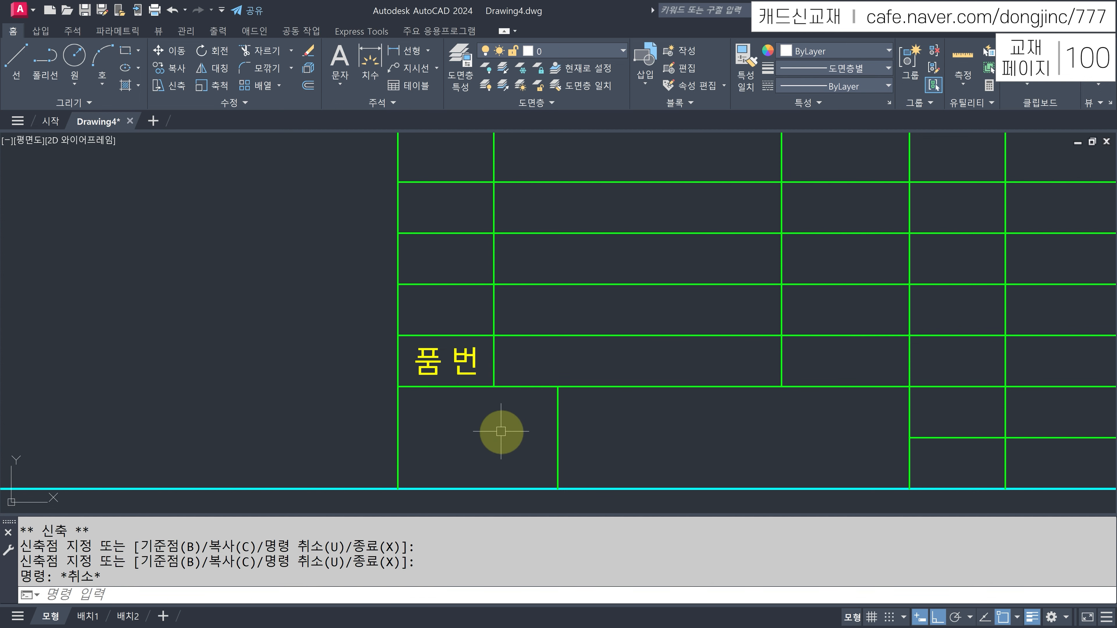
- Start a CP copy of the 품 번 label, selecting it as the source
key(Escape)
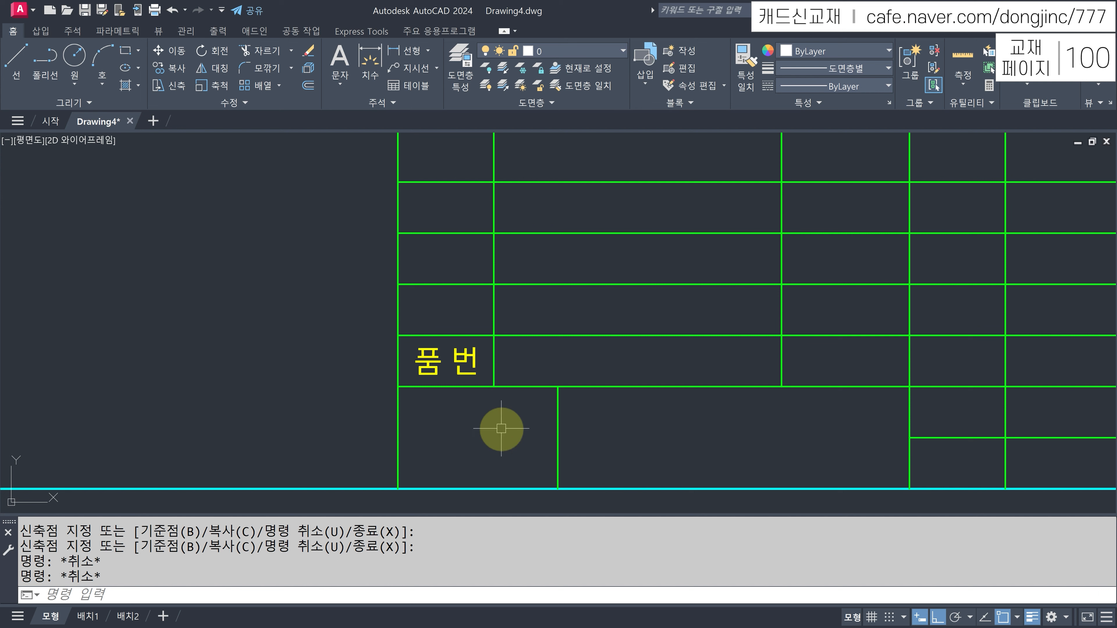
text(cp)
key(Return)
click(461, 370)
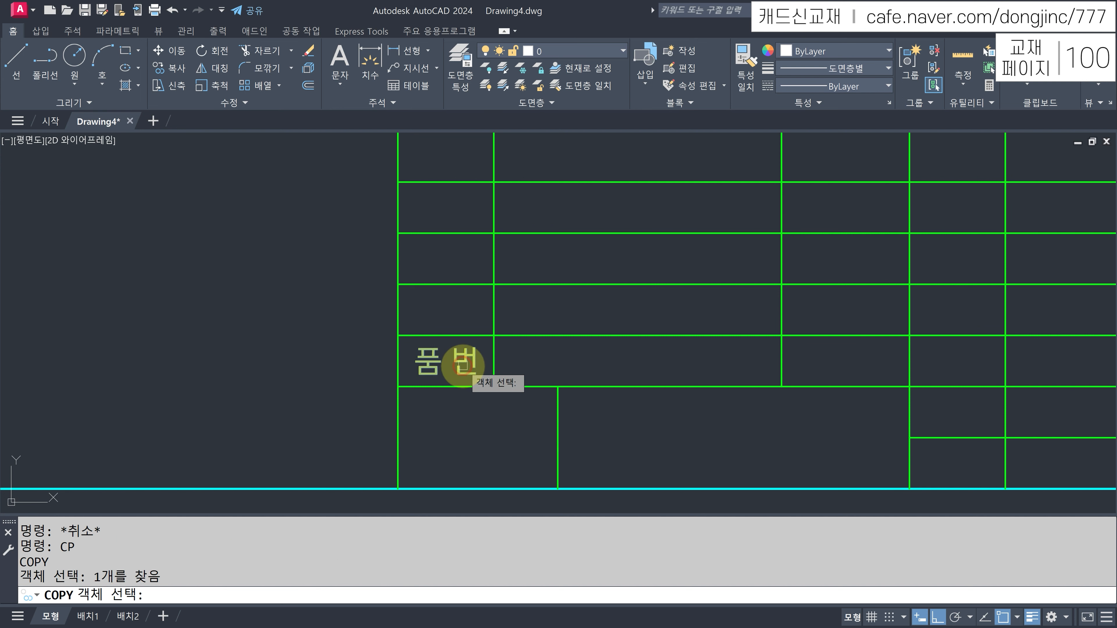
- Place 품 번 copies in the remaining four header cells of the parts list
key(Return)
click(398, 387)
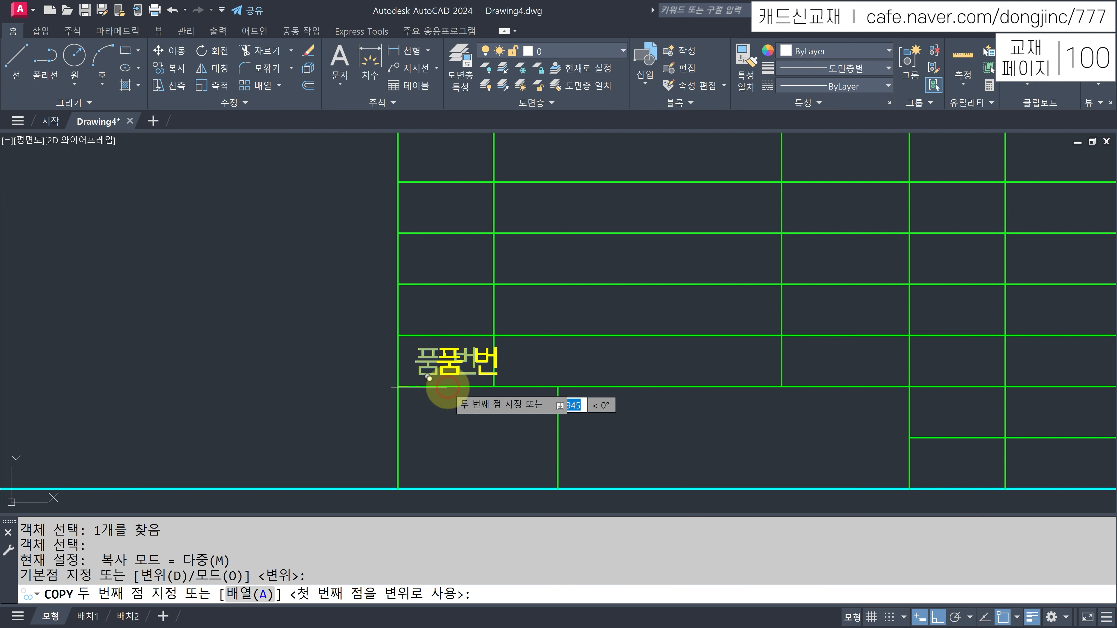
click(493, 387)
middle_drag(708, 377, 577, 368)
click(649, 376)
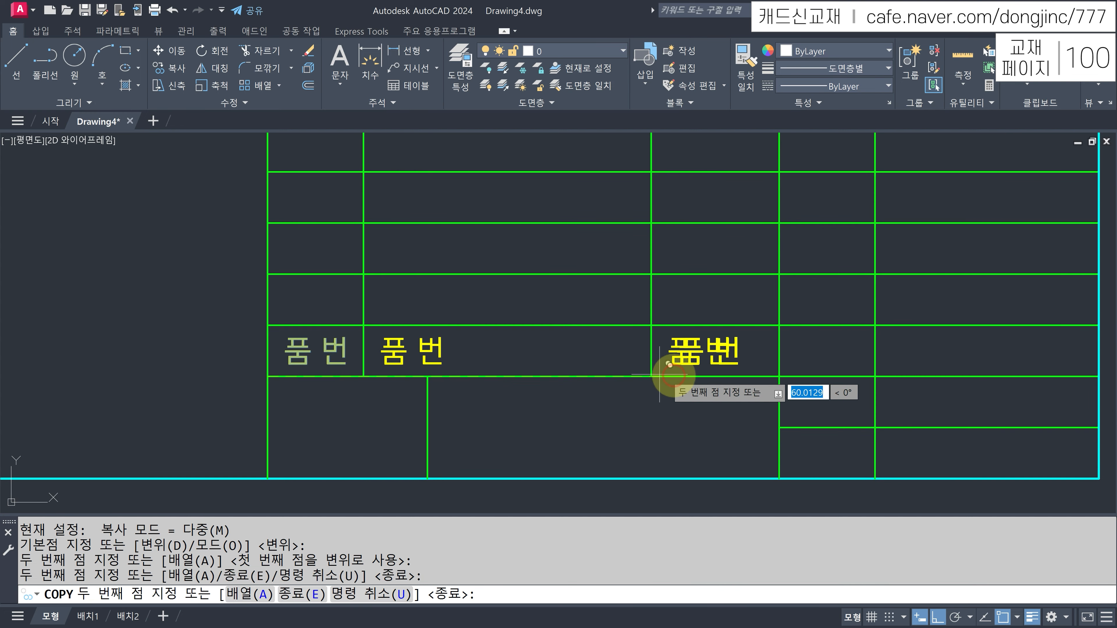
click(779, 376)
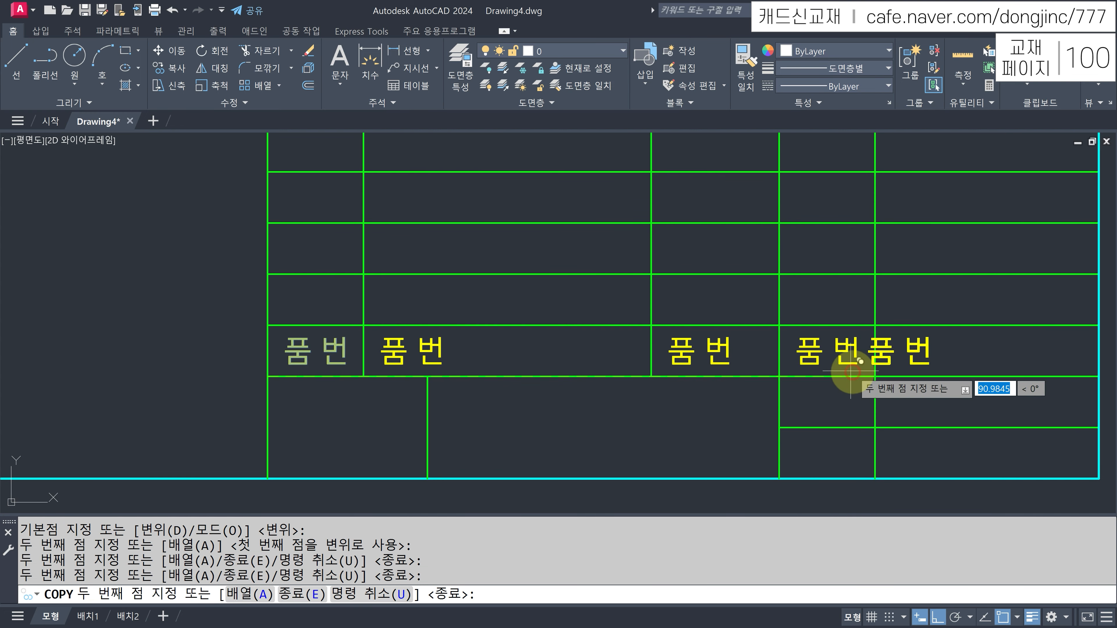
click(874, 376)
key(Escape)
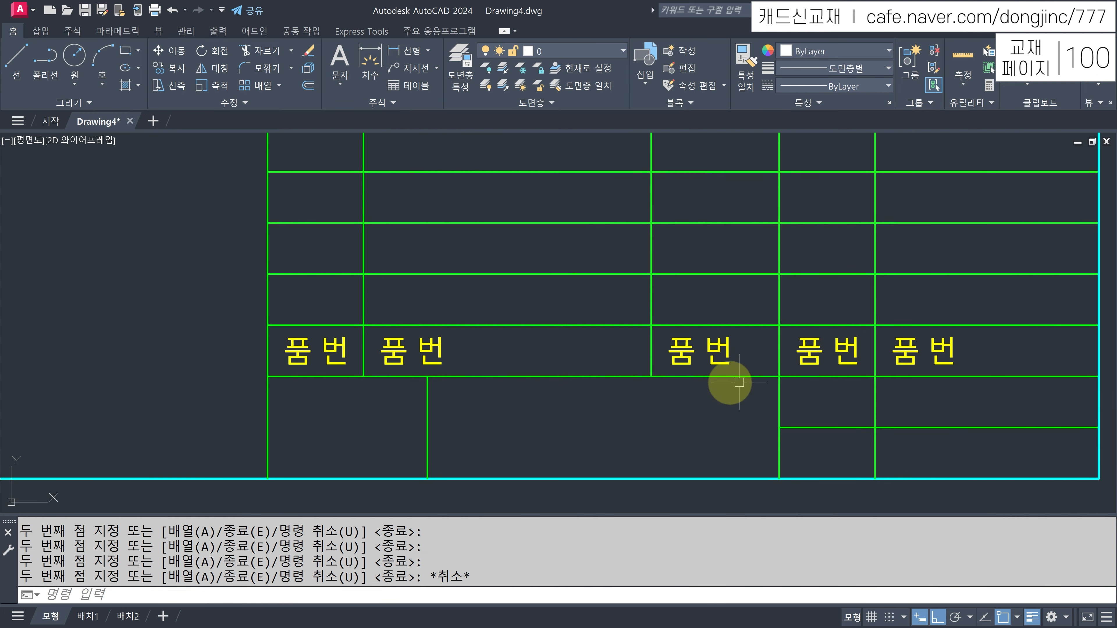
- Centre the second and third 품 번 labels within their header cells
click(429, 346)
click(411, 351)
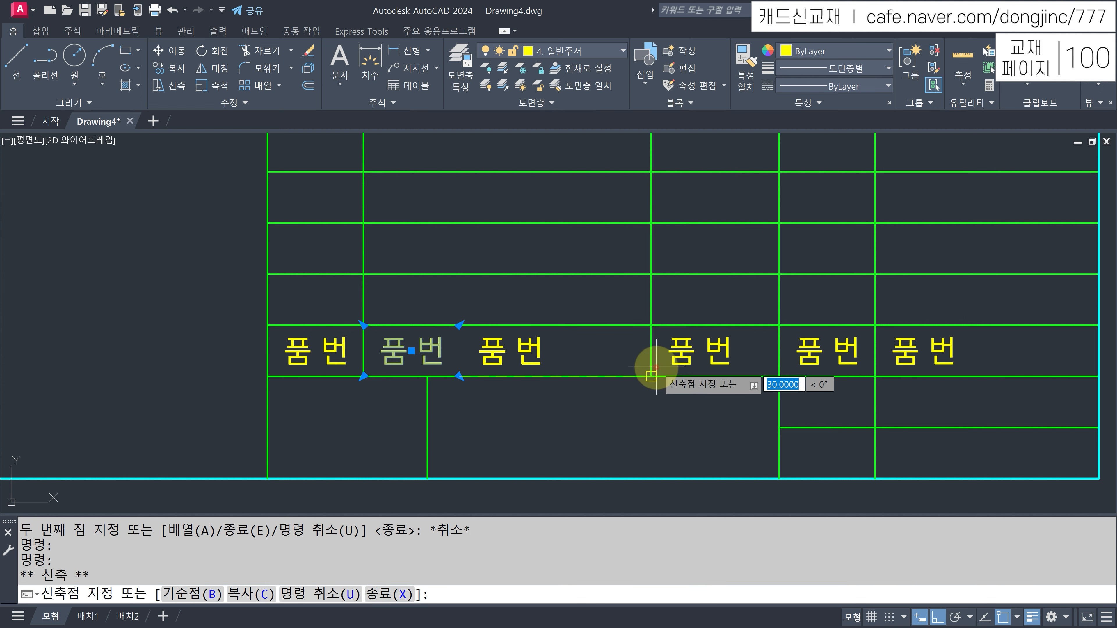
key(Return)
middle_drag(722, 400, 645, 396)
key(Escape)
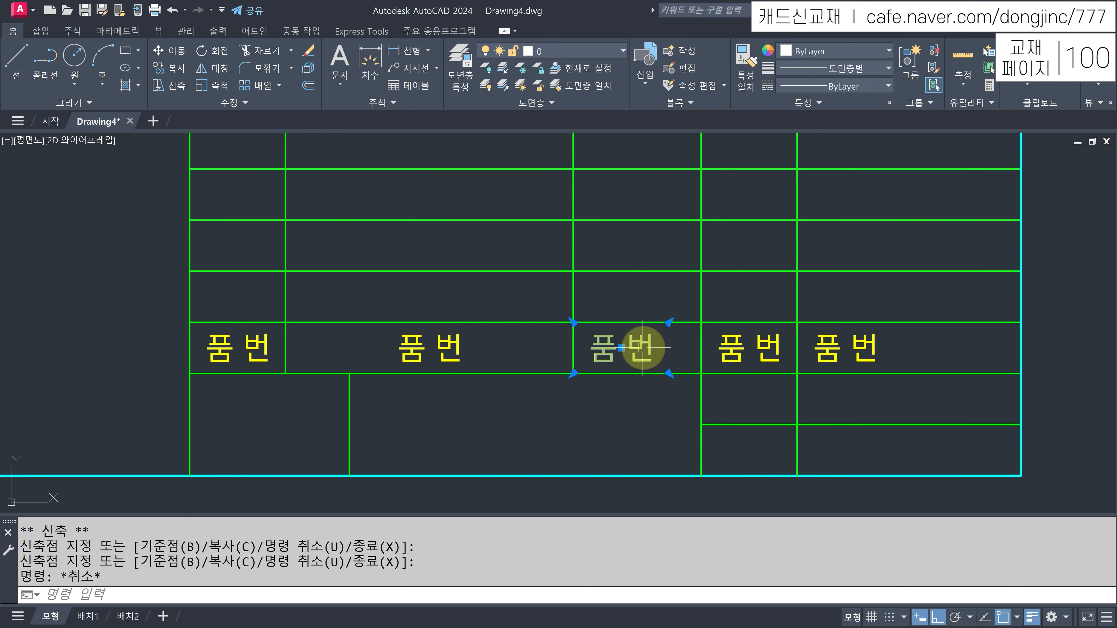
click(643, 347)
click(701, 373)
click(759, 352)
key(Escape)
- Stretch the fifth 품 번 label's width to span its cell
click(834, 358)
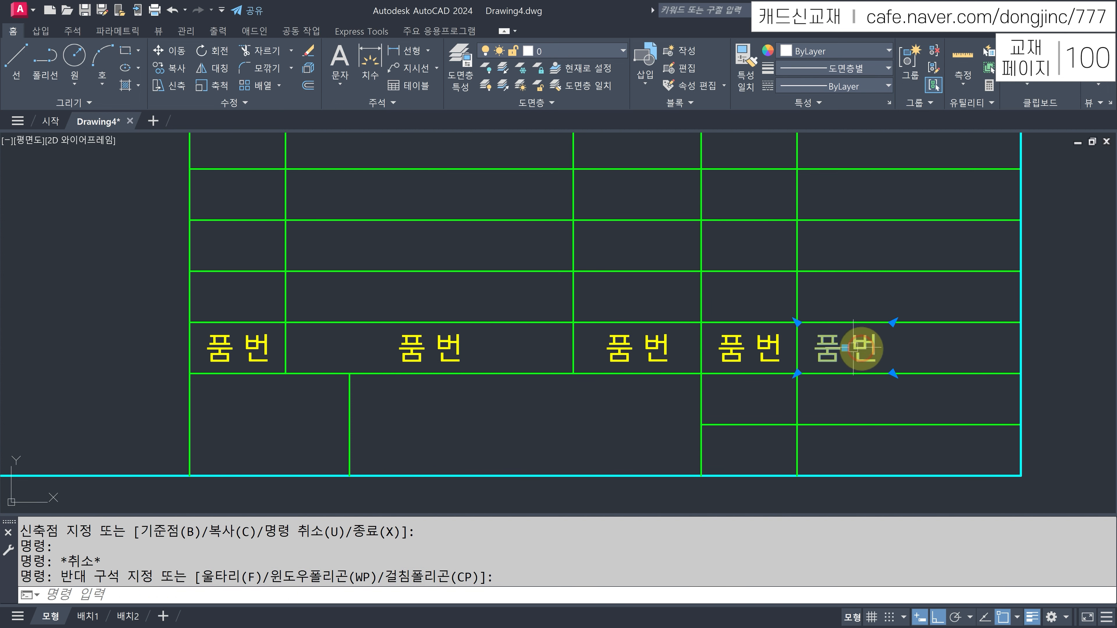
click(845, 348)
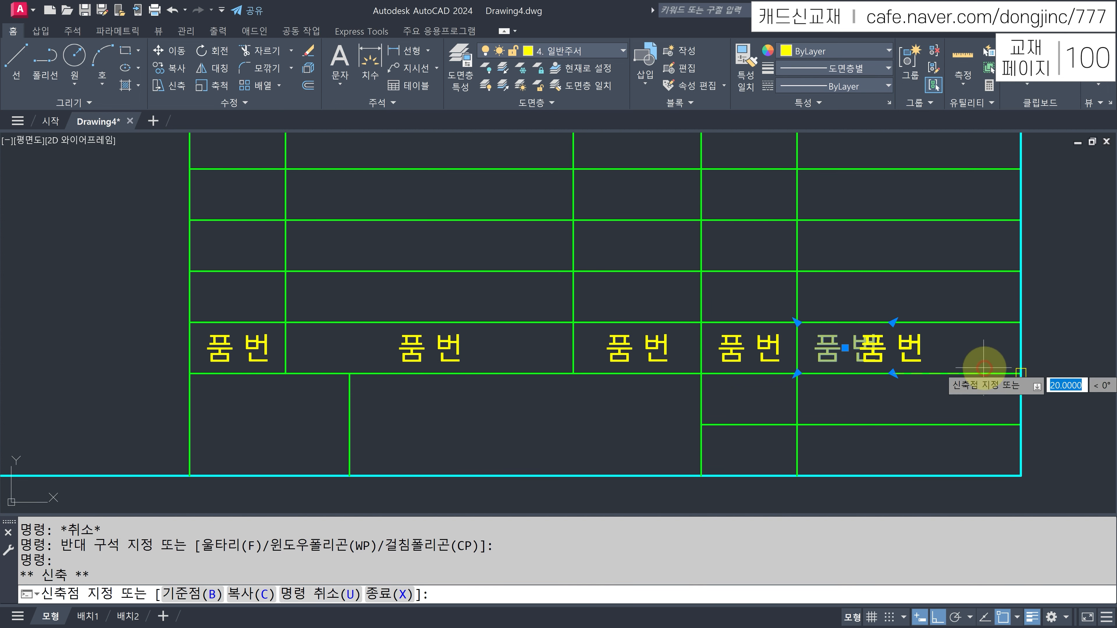
click(936, 384)
key(Escape)
- Copy the fourth and fifth 품 번 labels into both rows beneath them
text(cp)
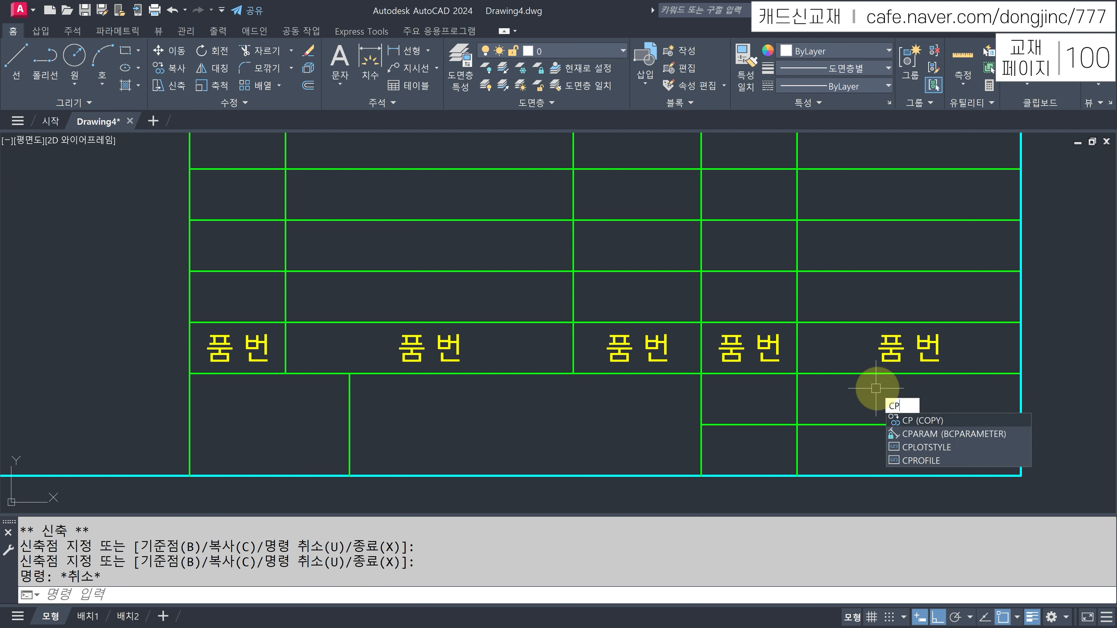
key(Return)
click(910, 347)
click(777, 347)
key(Return)
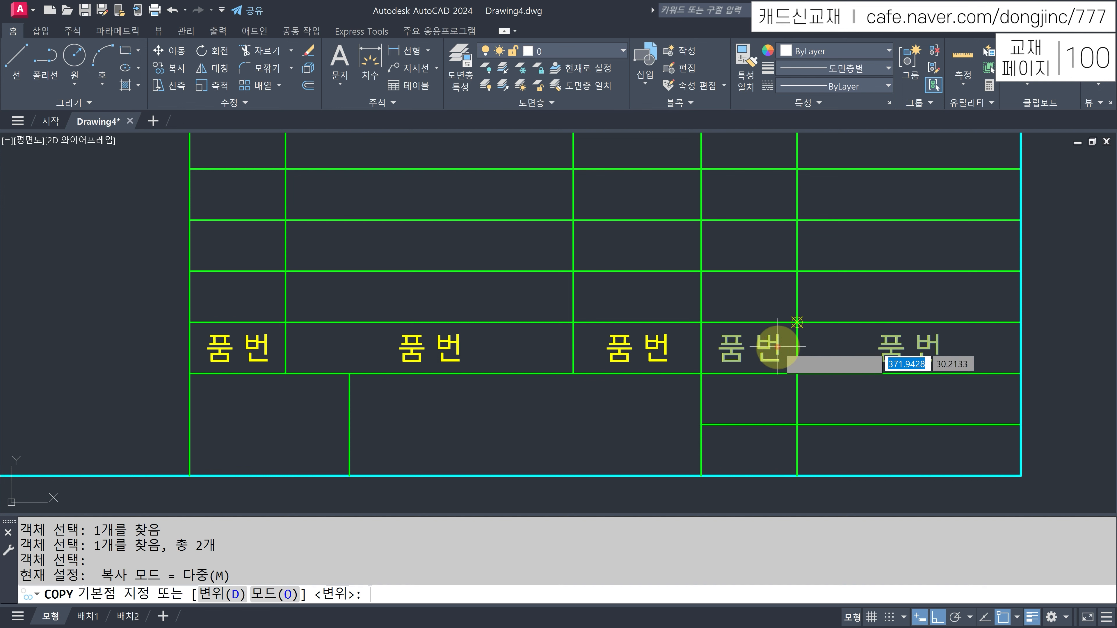
click(701, 373)
click(701, 425)
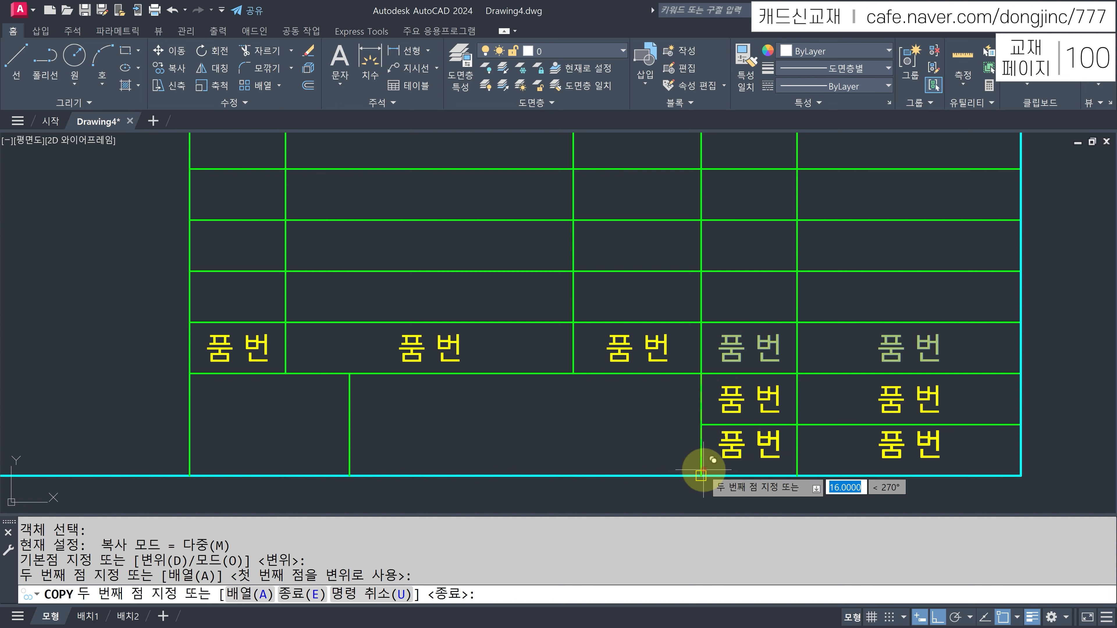
click(701, 476)
key(Escape)
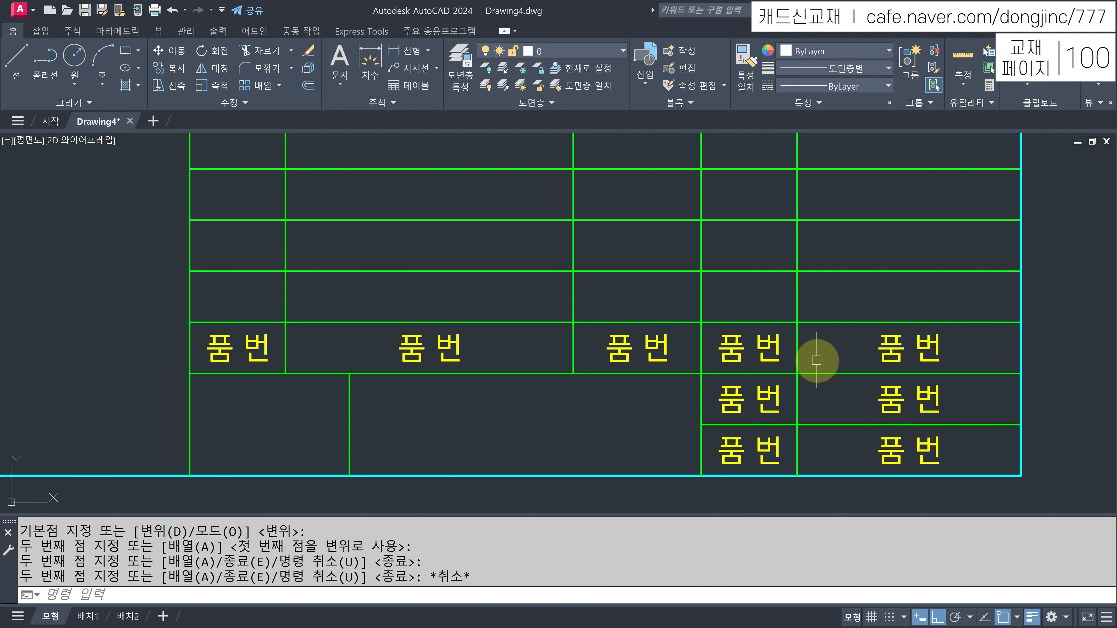
text(CP)
key(Return)
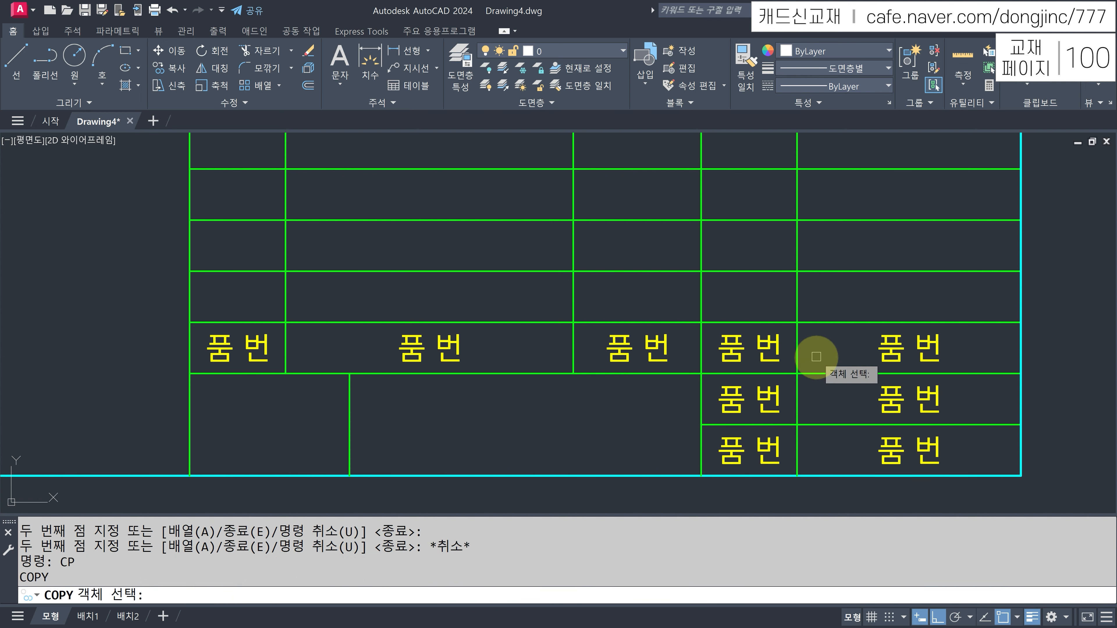
- Copy all five header-row 품 번 labels one row up
click(149, 304)
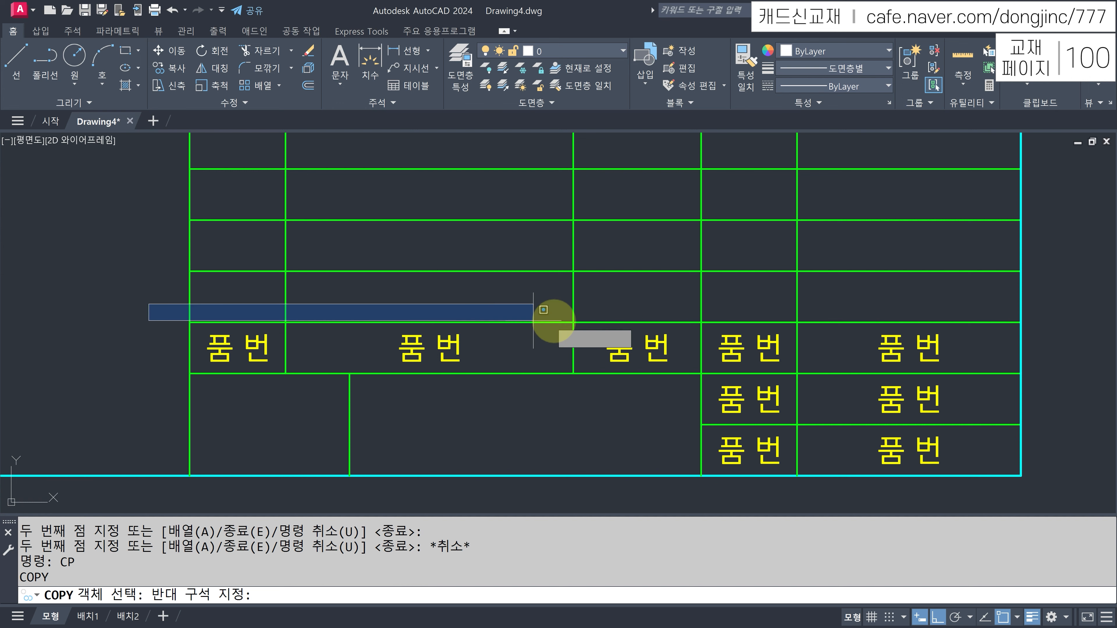
click(998, 370)
key(Return)
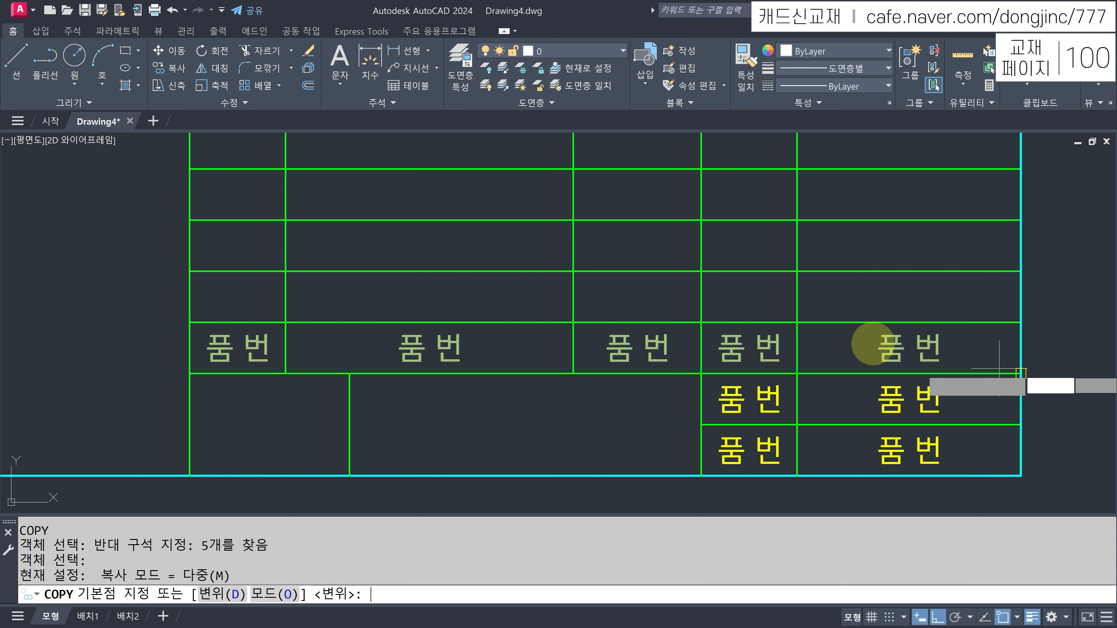
click(190, 374)
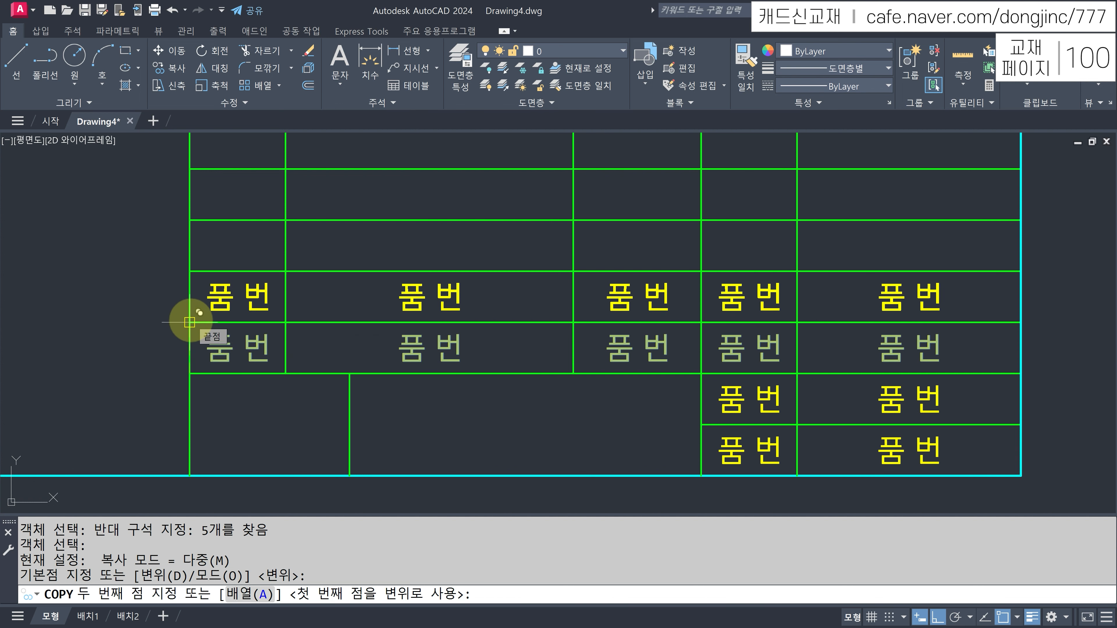
click(190, 323)
key(Escape)
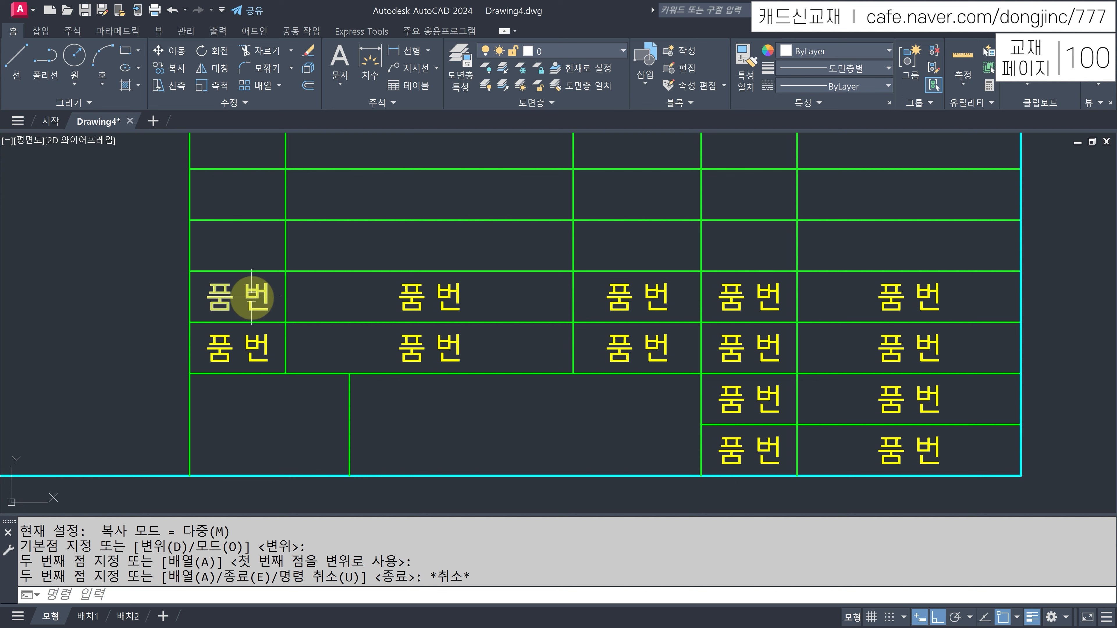
- Copy the leftmost 품 번 label into the bottom-left cell and the wide cell beside it
text(CP)
key(Return)
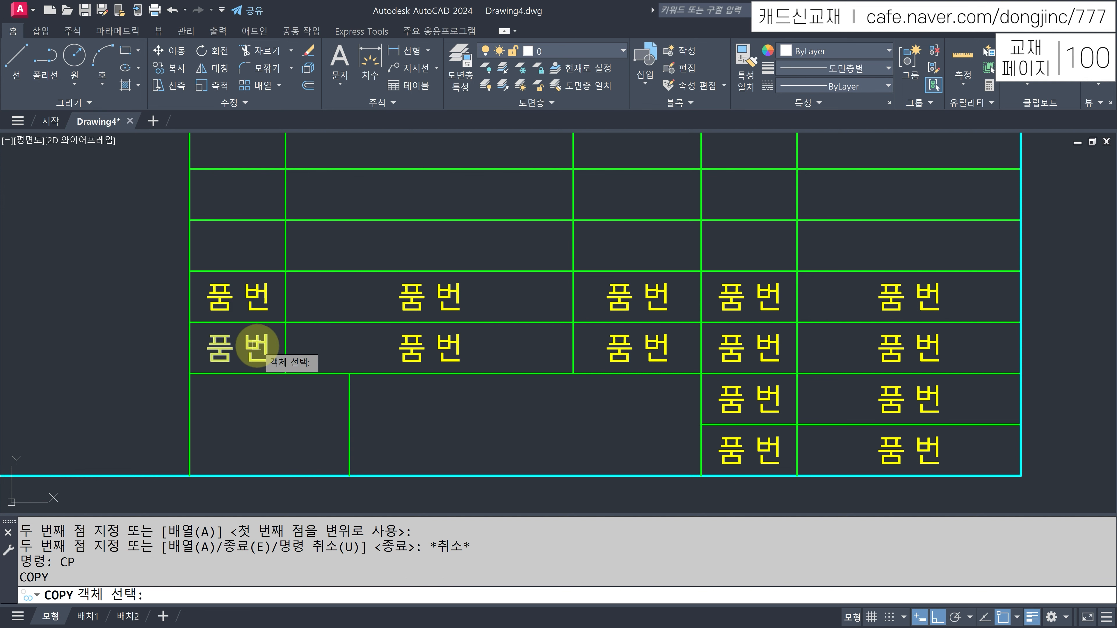
click(255, 346)
key(Return)
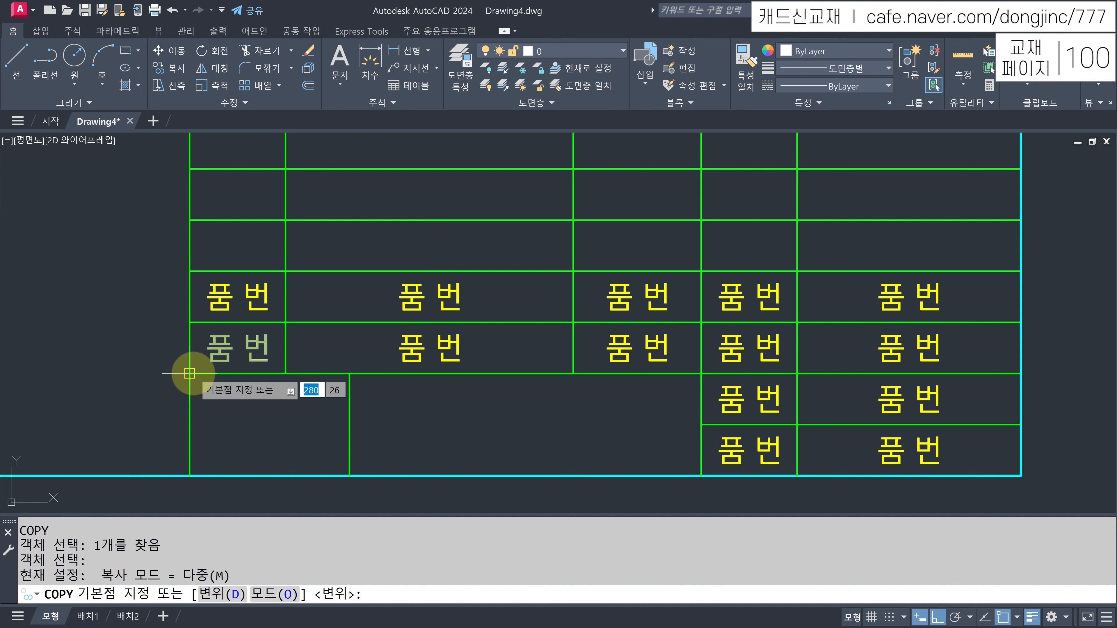
click(190, 373)
click(190, 476)
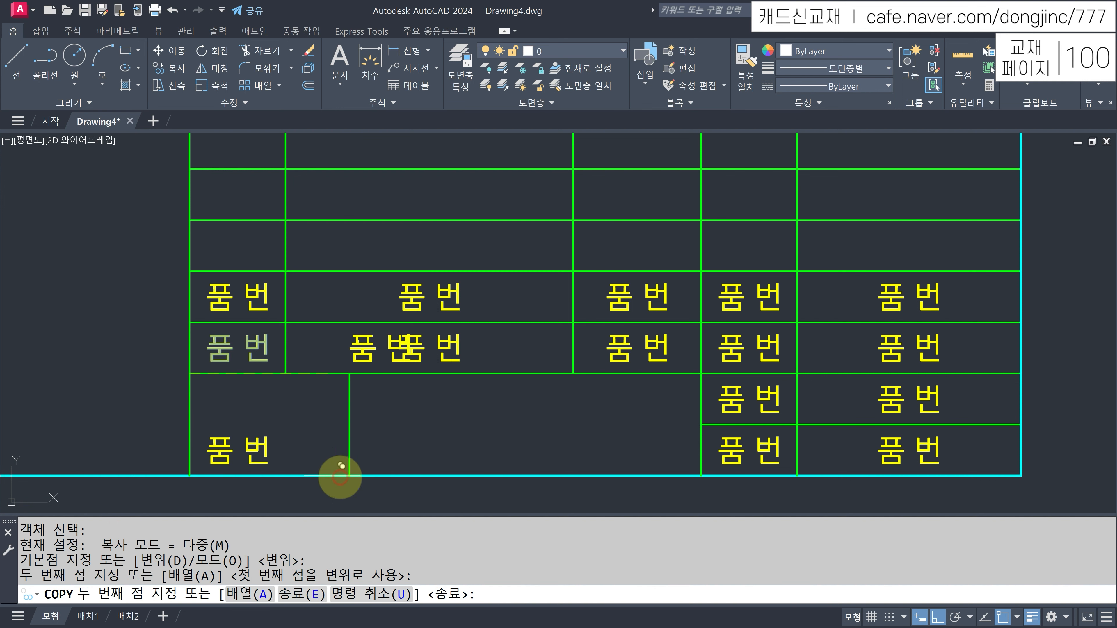
click(349, 476)
key(Escape)
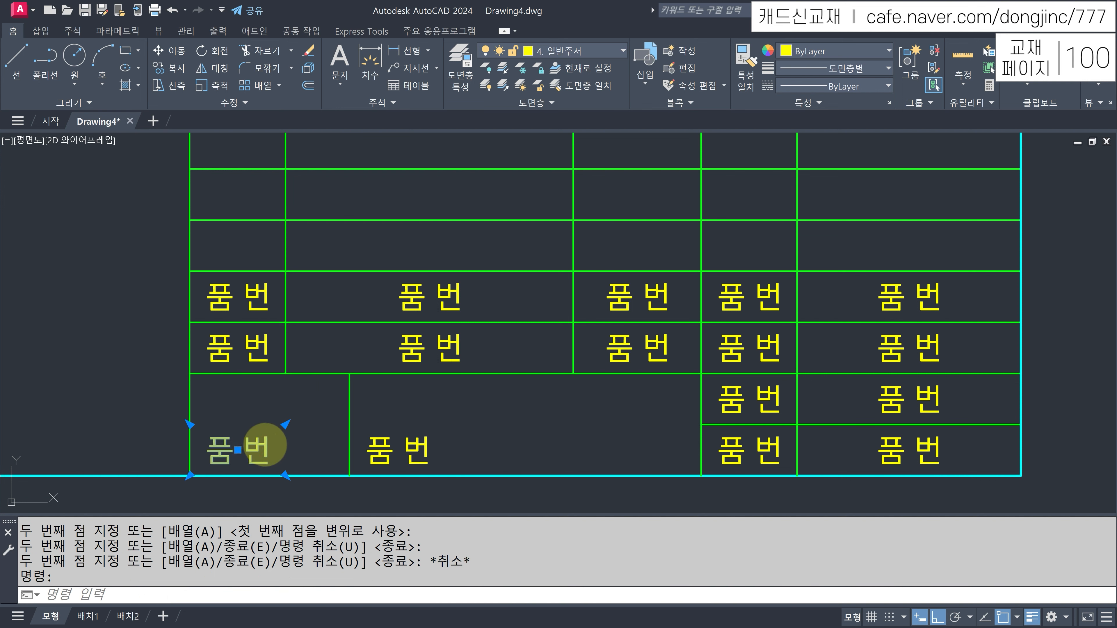
- Change the bottom-left label to 과제명 and the wide cell's label to a dash at height 5
double_click(266, 446)
text(RHK)
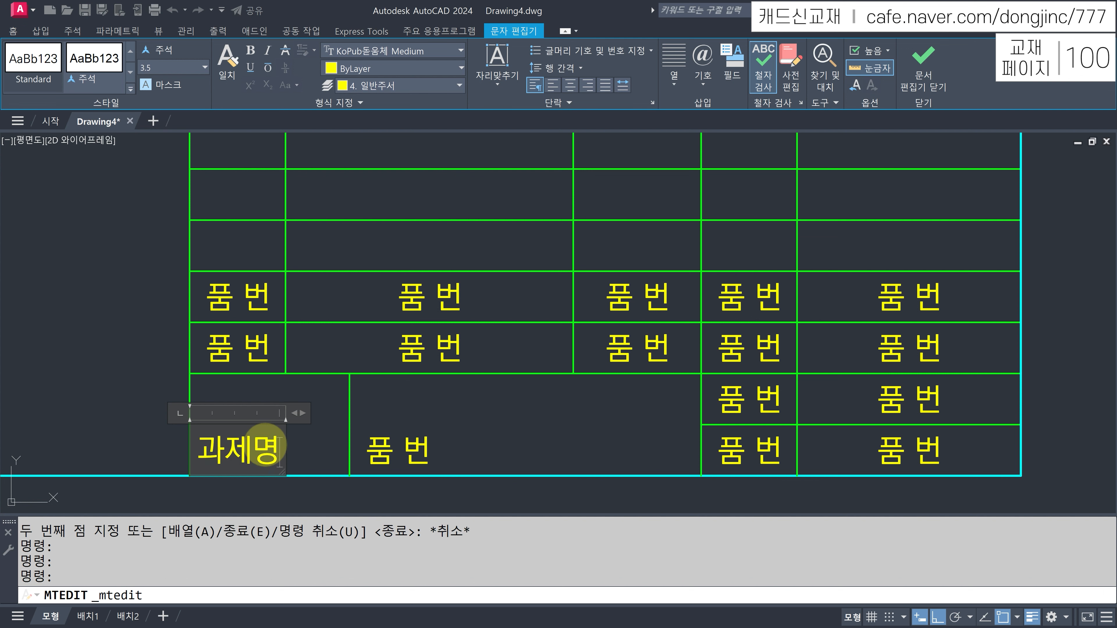
key(ctrl+Return)
click(381, 444)
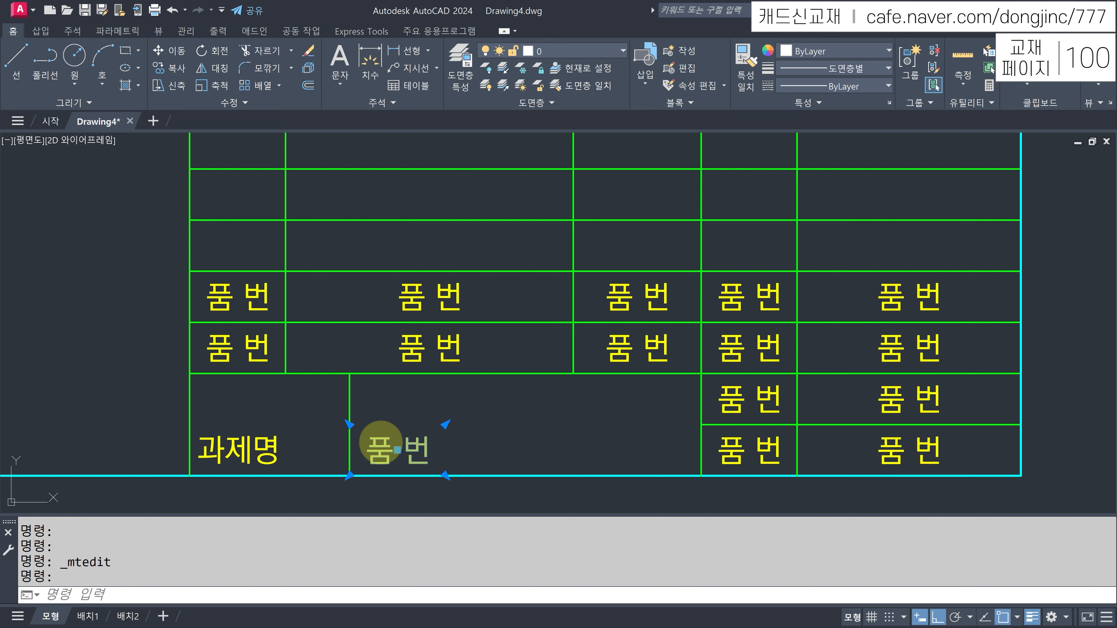
double_click(380, 444)
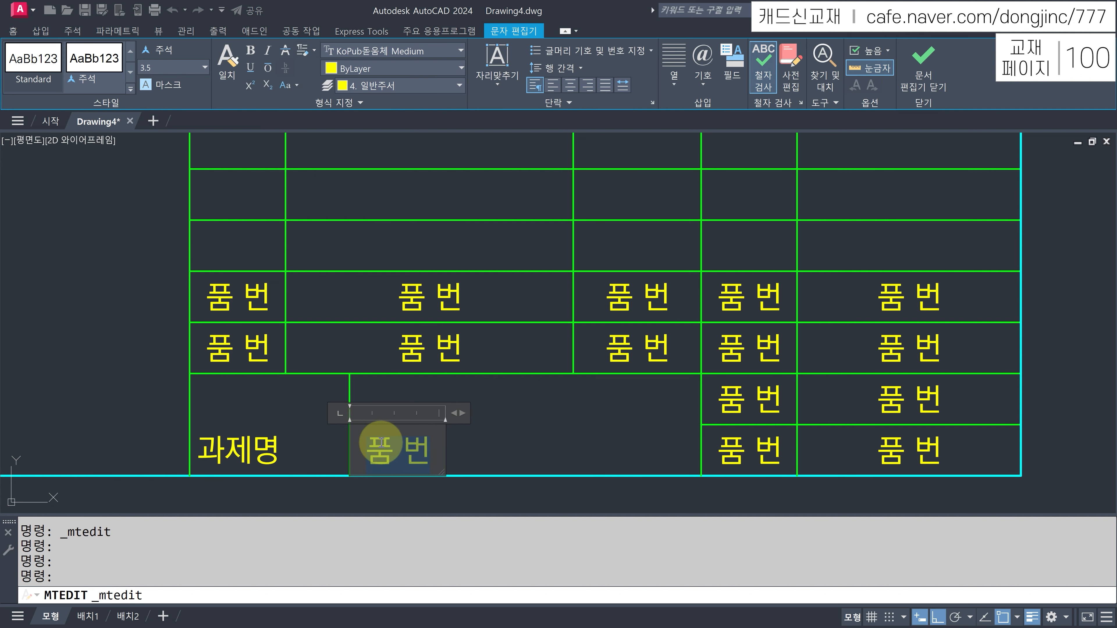
key(Delete)
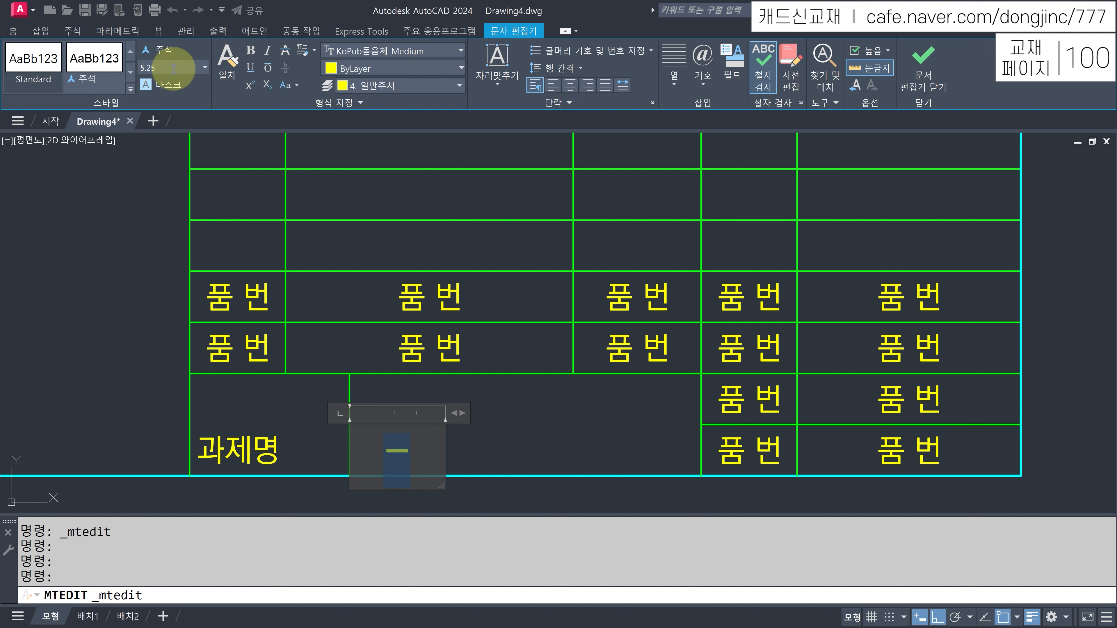
click(204, 67)
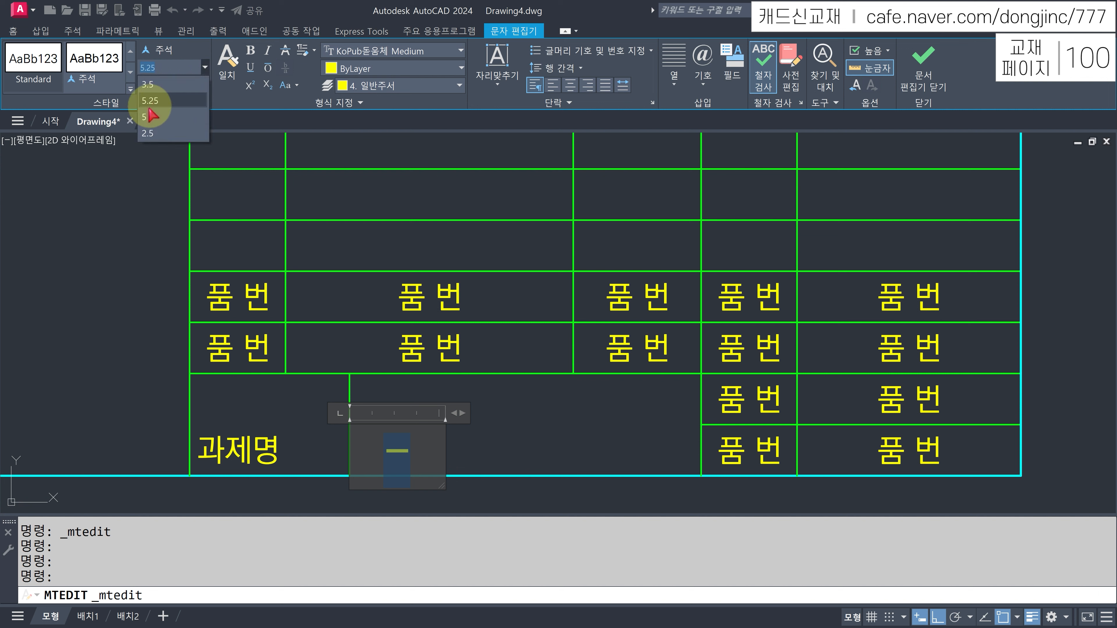
click(148, 117)
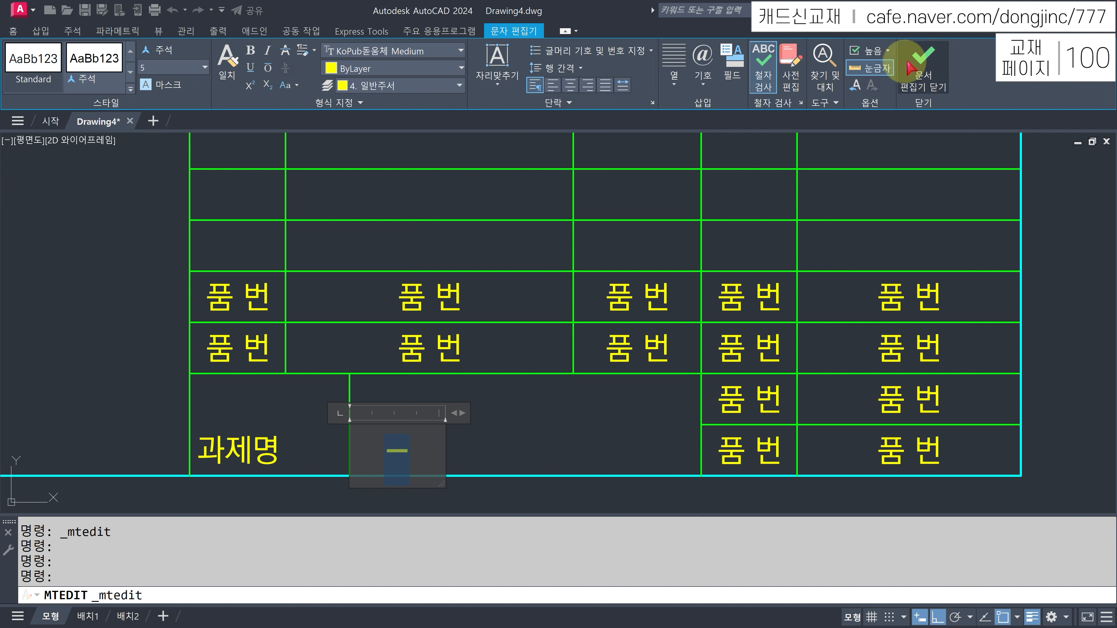
click(922, 57)
- Set the 과제명 text height to 5
click(256, 444)
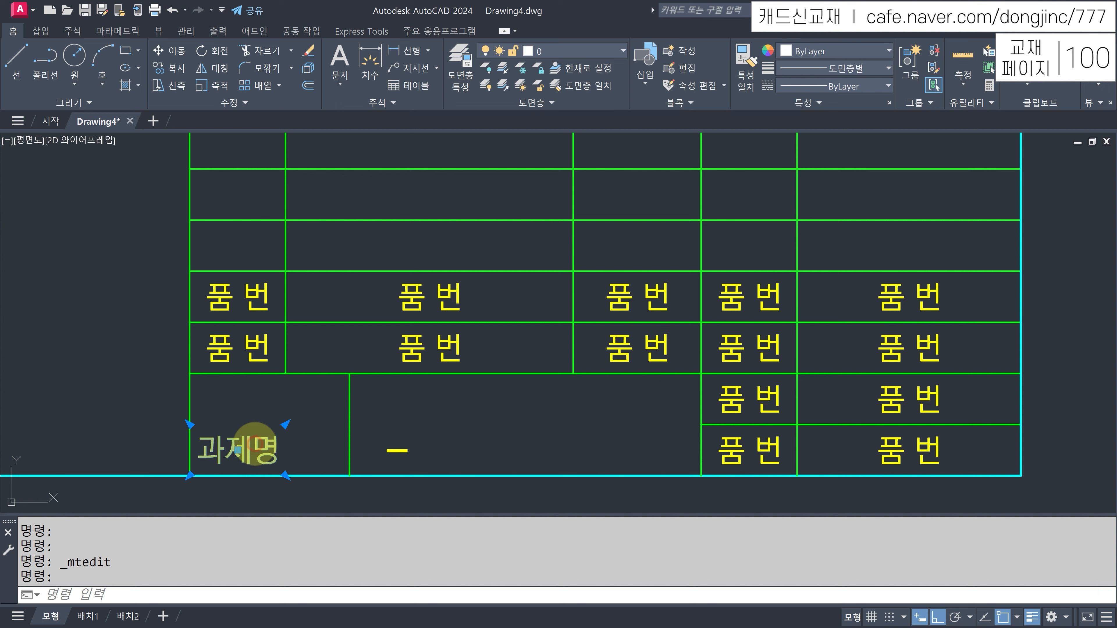
double_click(284, 444)
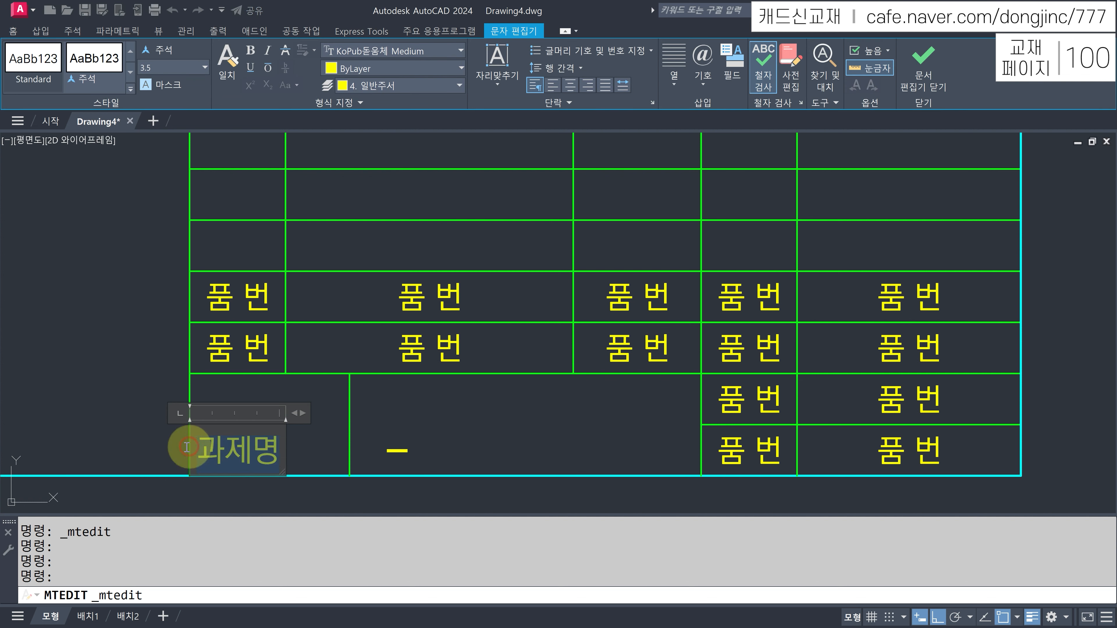
click(204, 67)
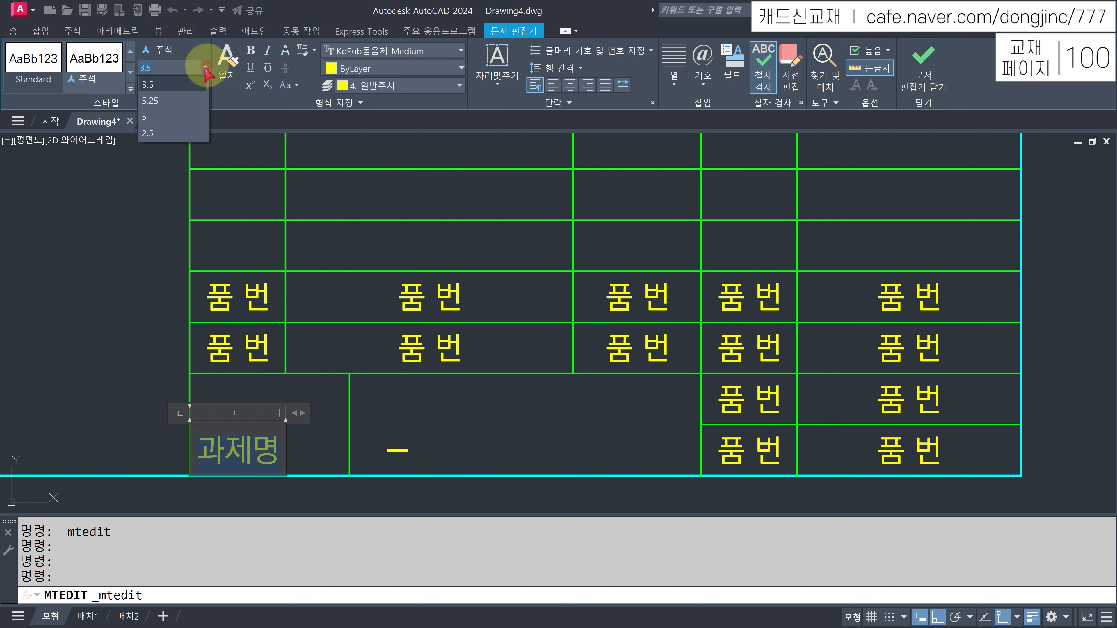
click(159, 118)
click(924, 57)
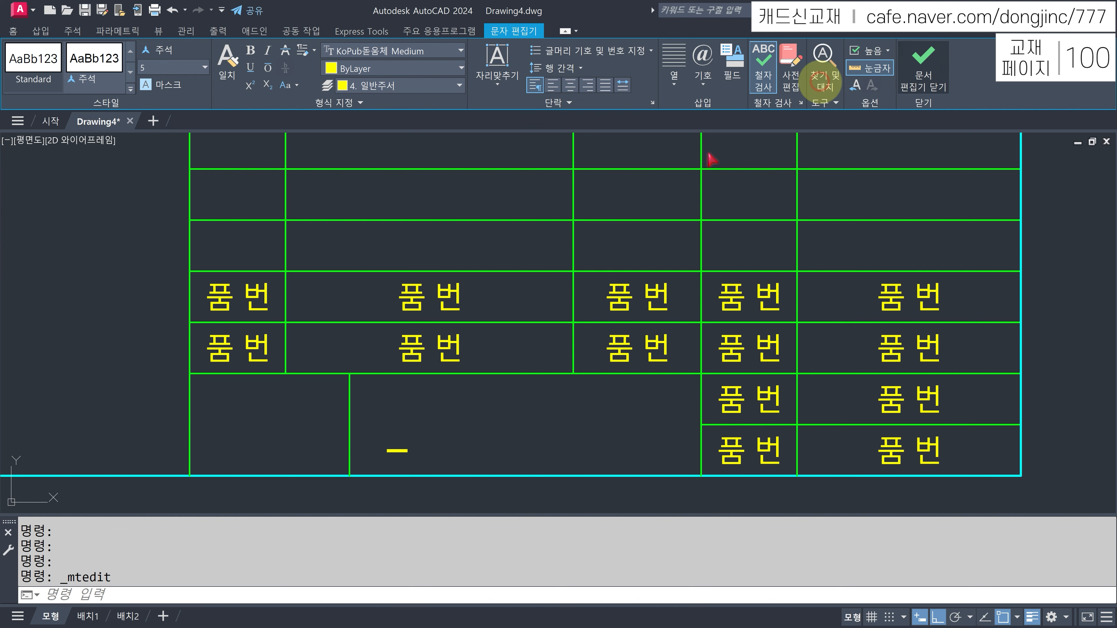
- Stretch 과제명 and the dash so each spans and centres in its cell
click(238, 425)
drag(286, 425, 349, 374)
click(398, 450)
click(445, 425)
click(703, 373)
key(Escape)
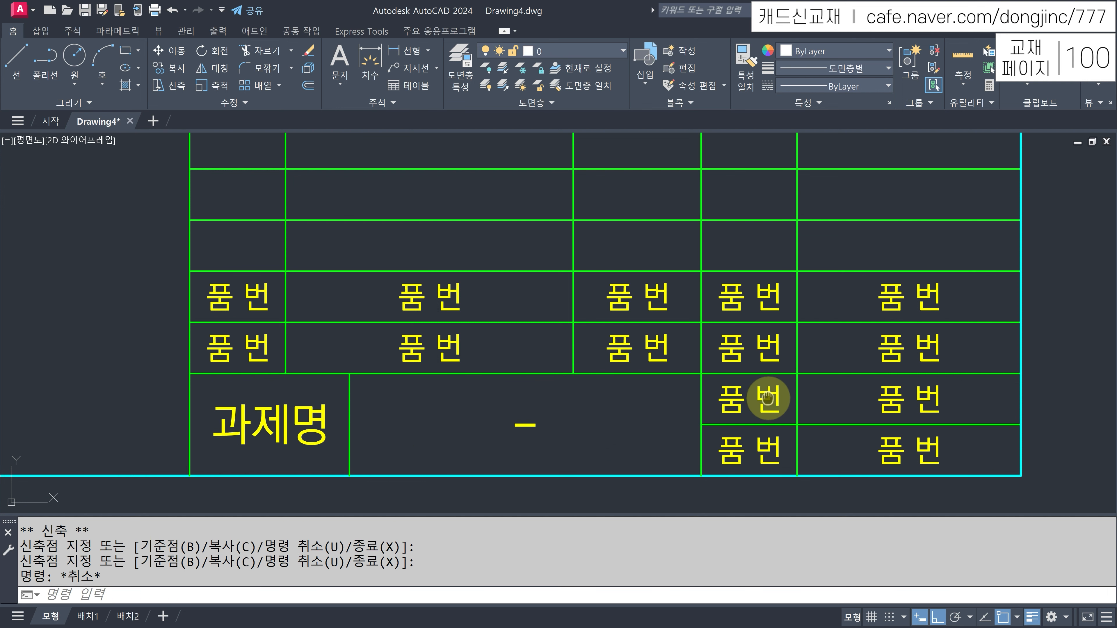
middle_drag(756, 394, 723, 399)
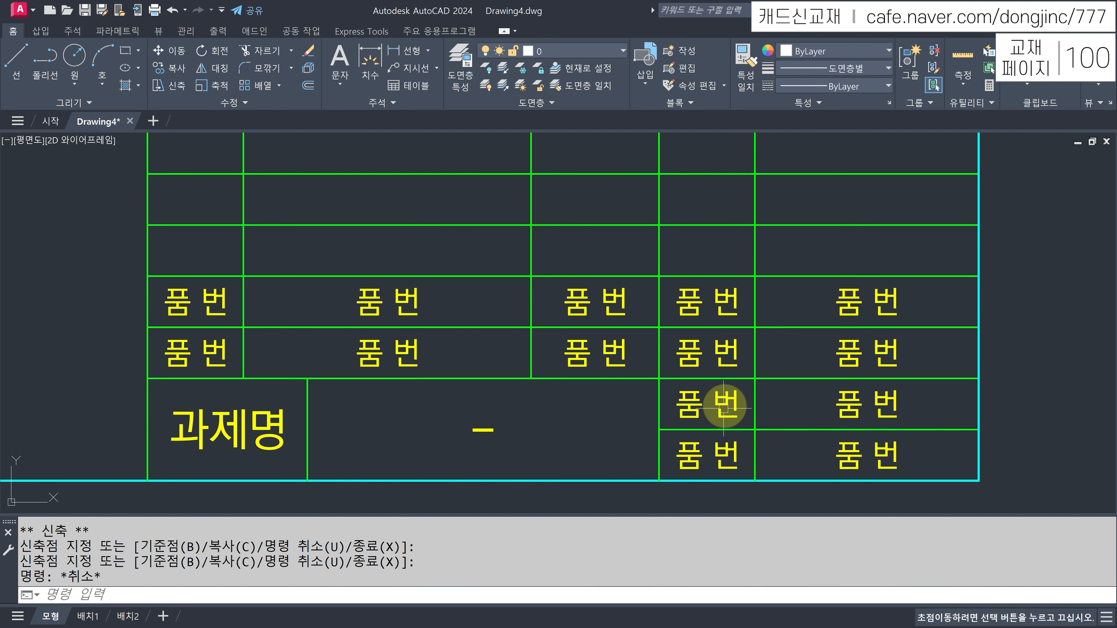
- Relabel the two column-four cells as 각 법 and 척 도
click(723, 453)
double_click(723, 454)
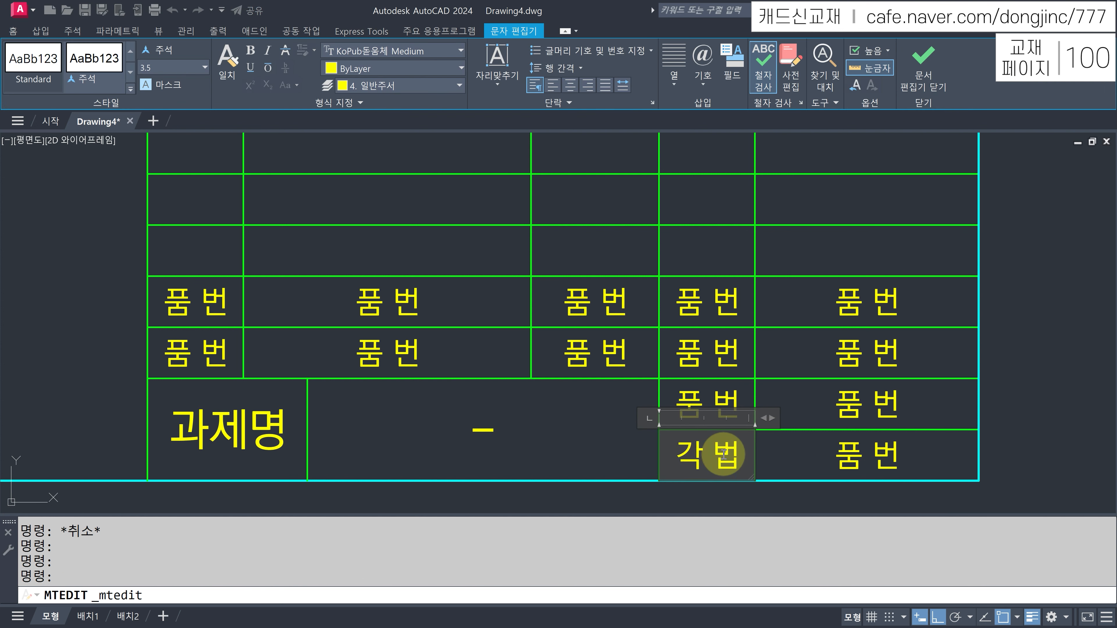
key(Escape)
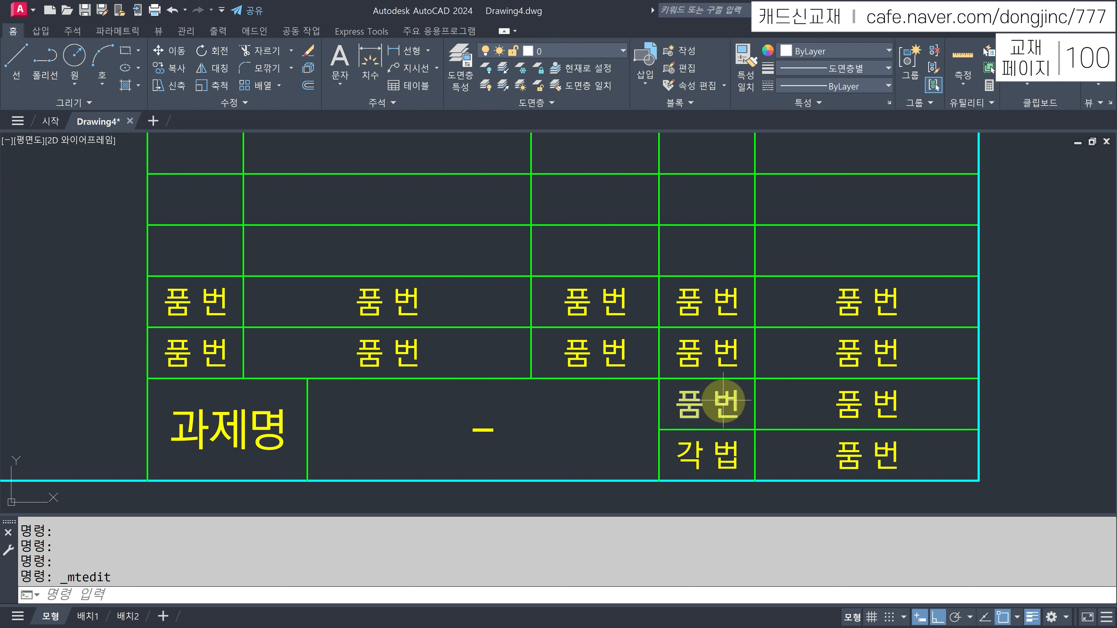
click(725, 401)
double_click(733, 403)
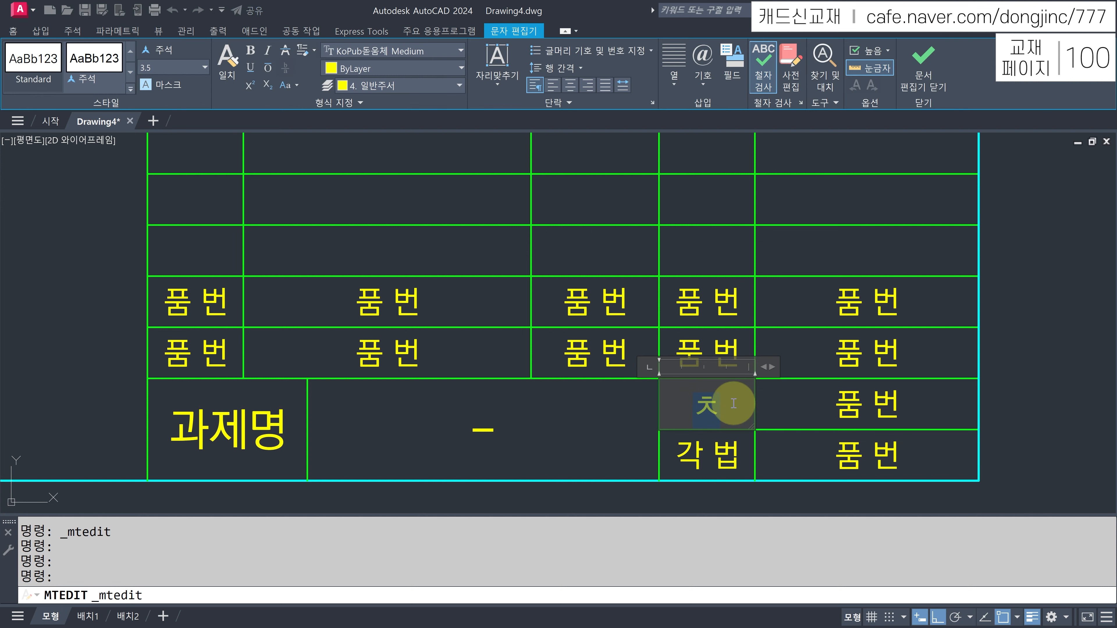
key(Escape)
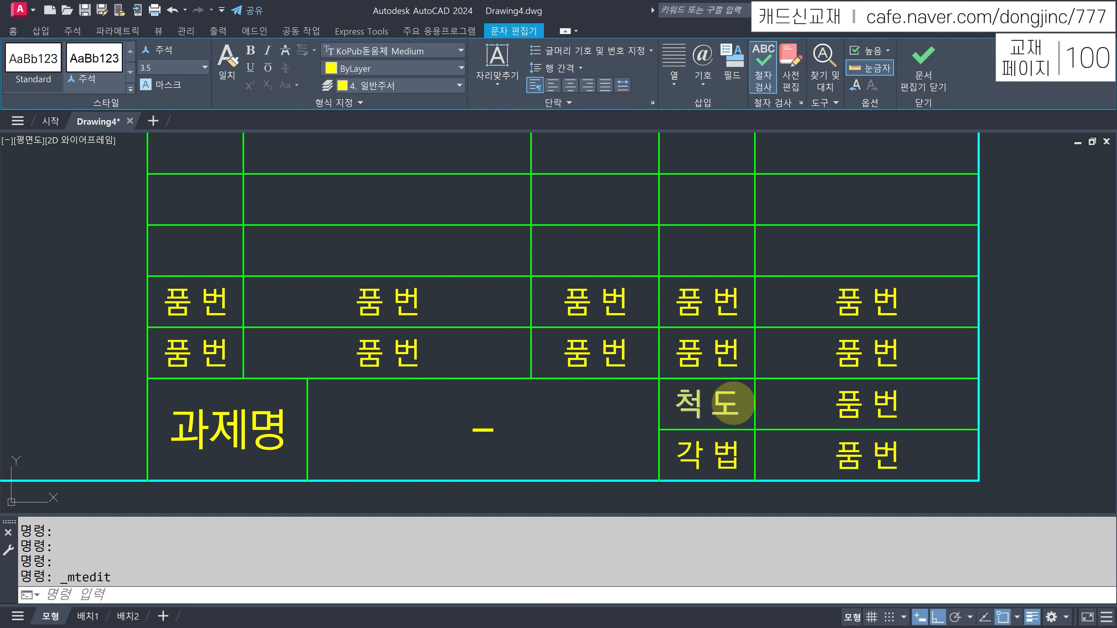
- Enter 1 : 1 beside 척도 and 3각법 beside 각법
click(849, 405)
double_click(849, 405)
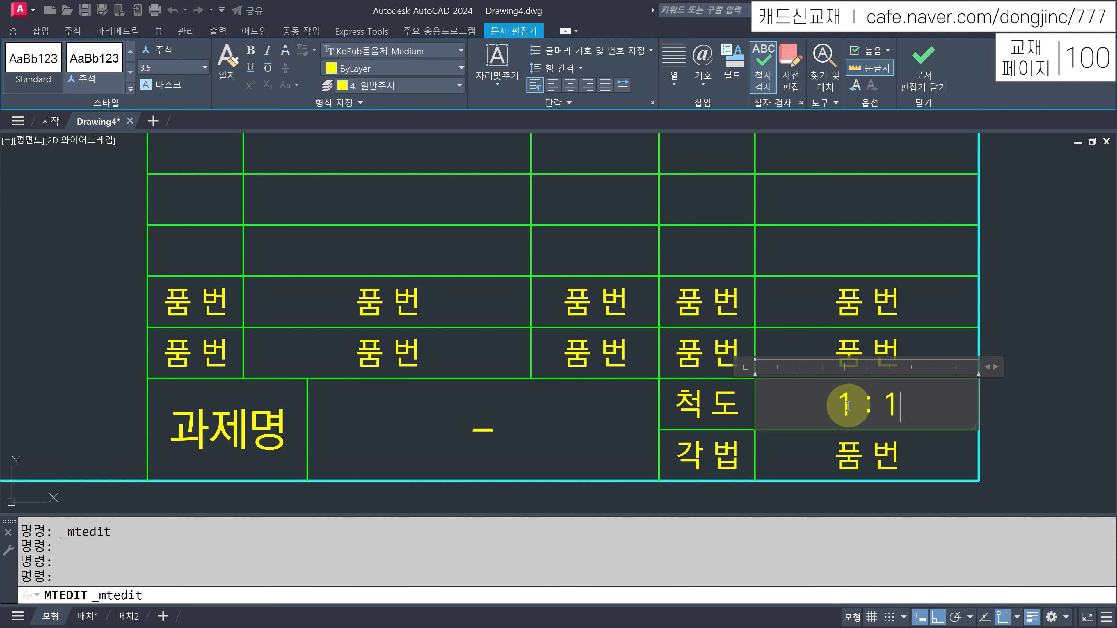
text(1 : 1)
key(Escape)
click(852, 451)
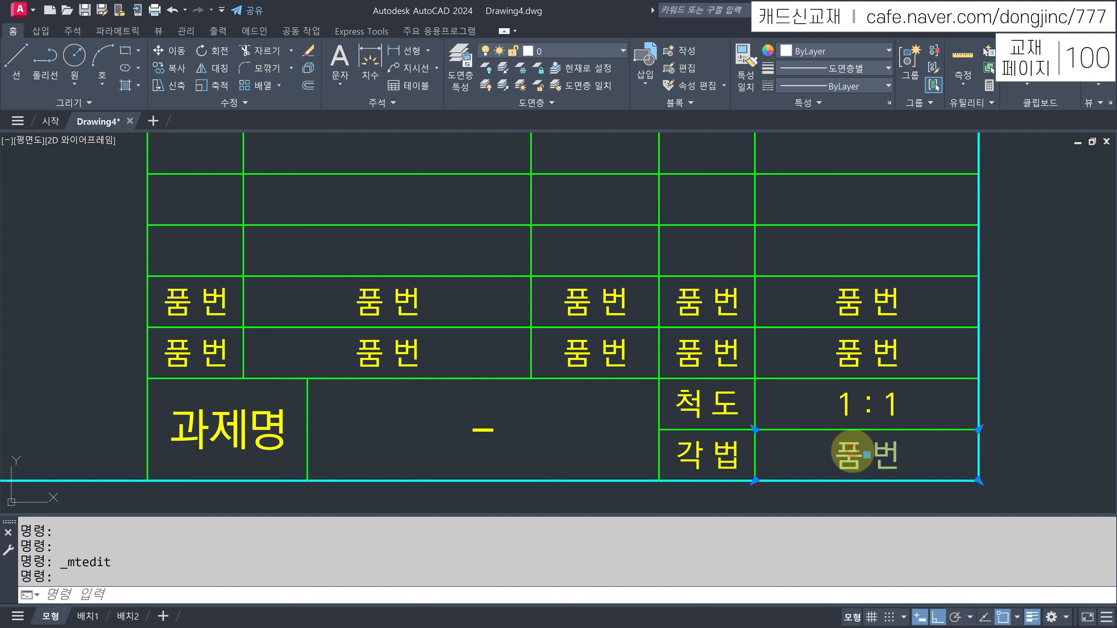
double_click(853, 451)
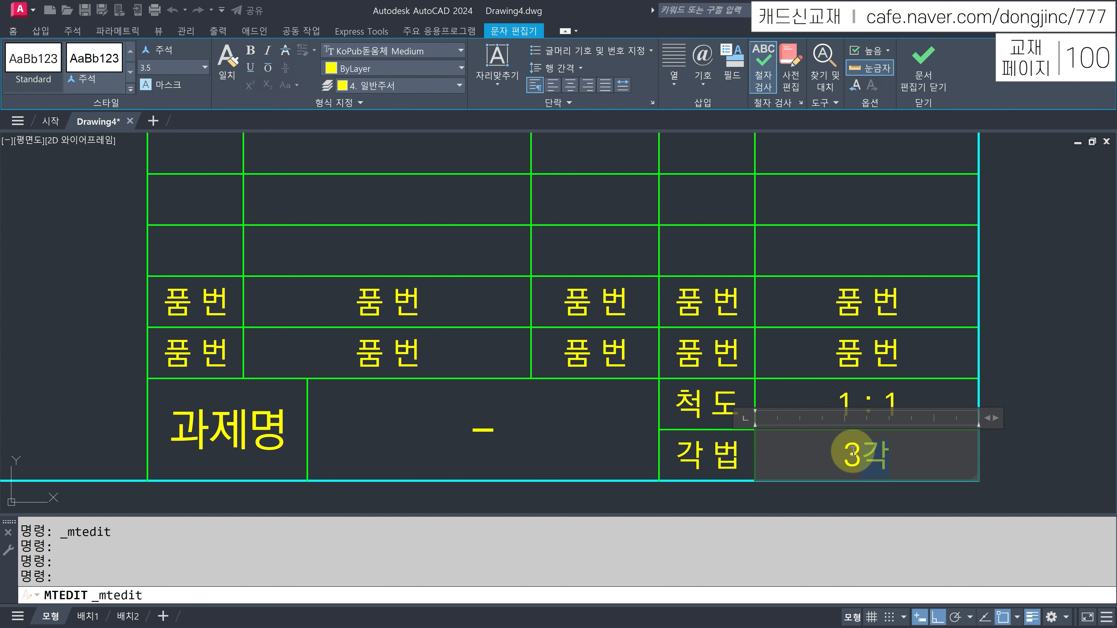
click(846, 363)
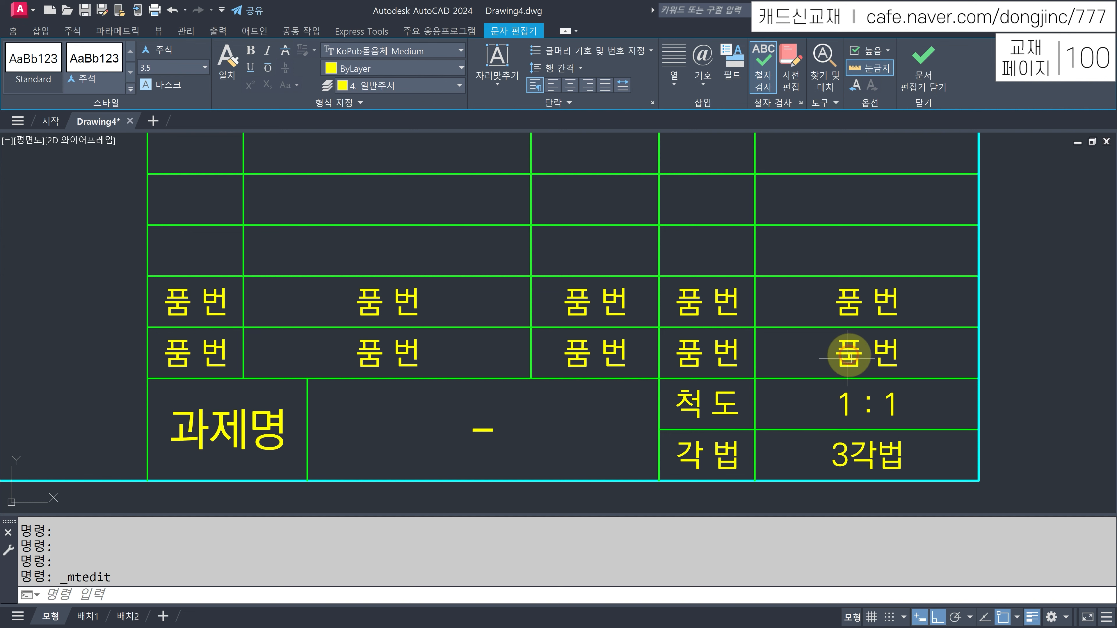
click(848, 350)
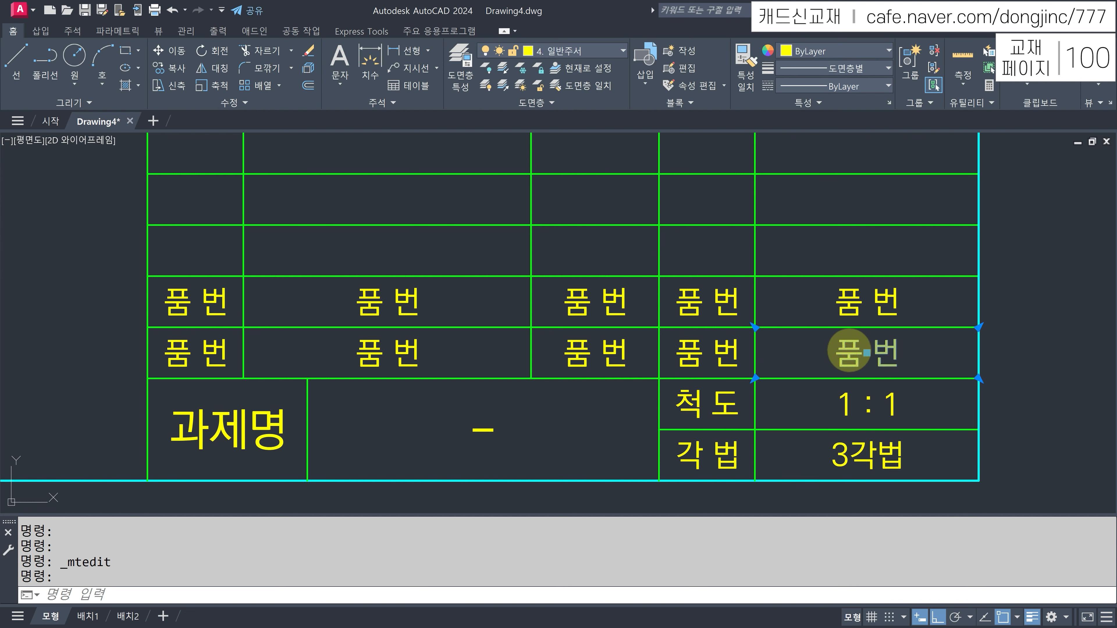
- Rename the parts-list headers to 비고, 수량, 재질 and 품명
double_click(848, 351)
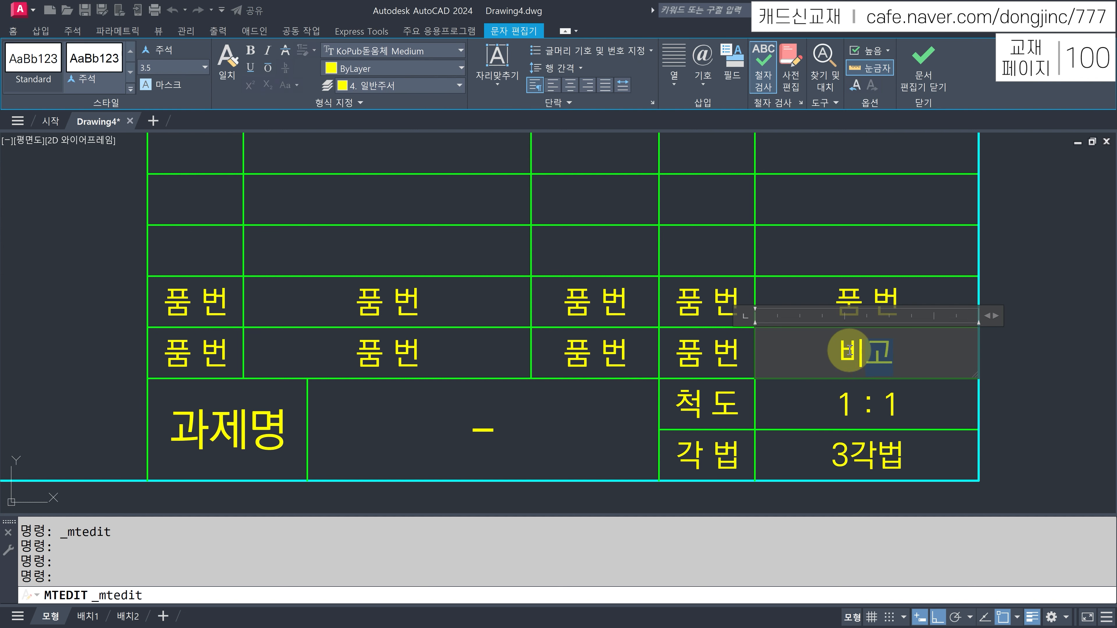
click(708, 353)
click(689, 350)
double_click(689, 350)
text(수)
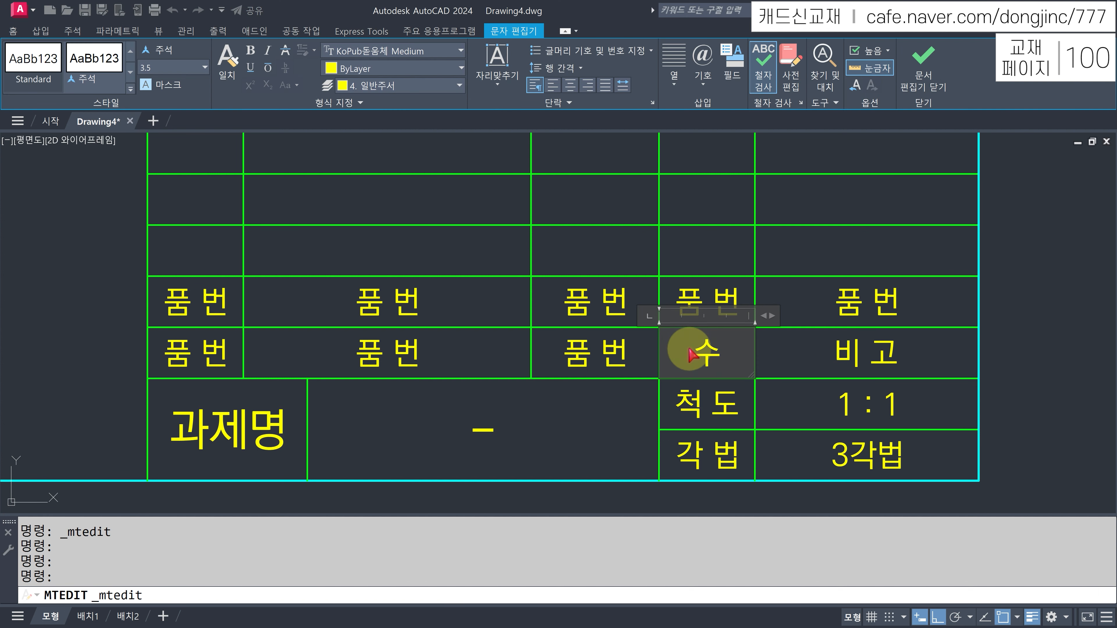
key(ctrl+Return)
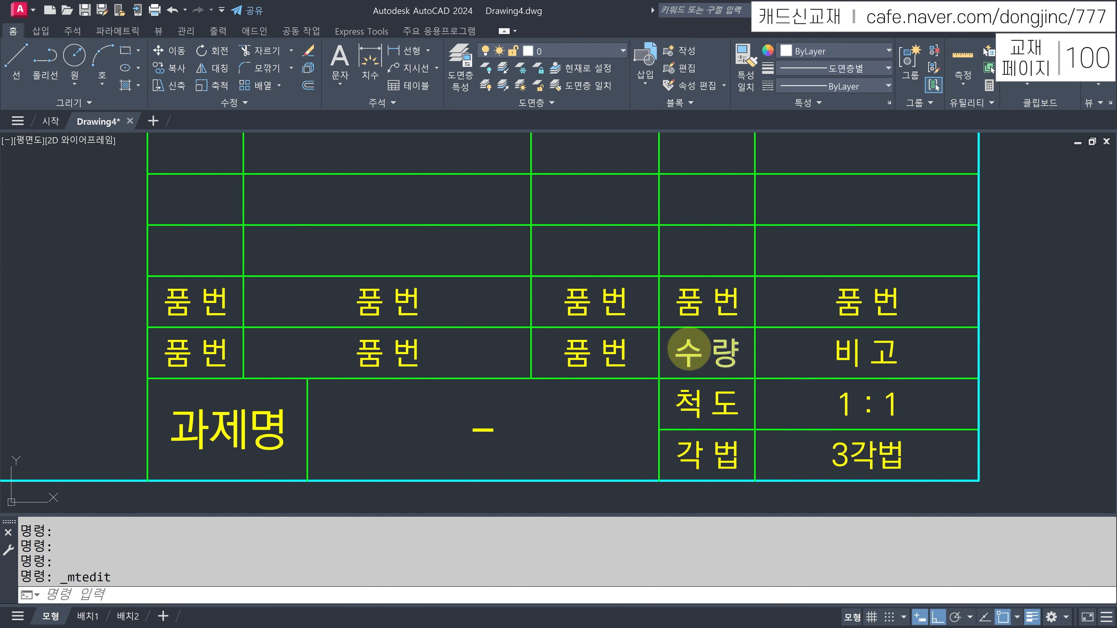
click(611, 352)
double_click(609, 352)
text(재 질)
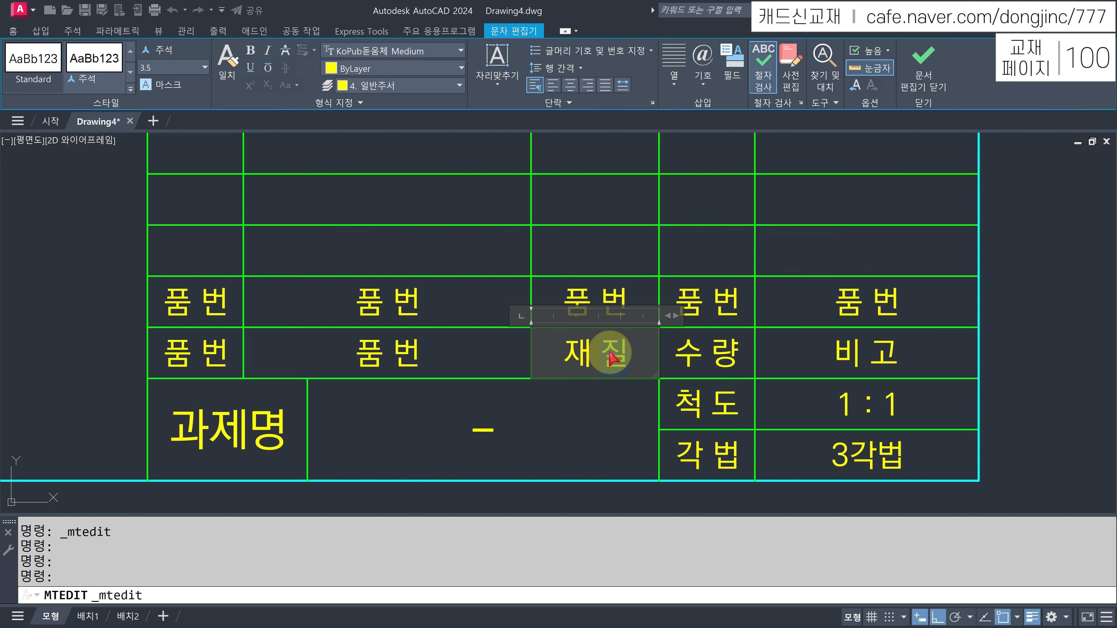
key(ctrl+Return)
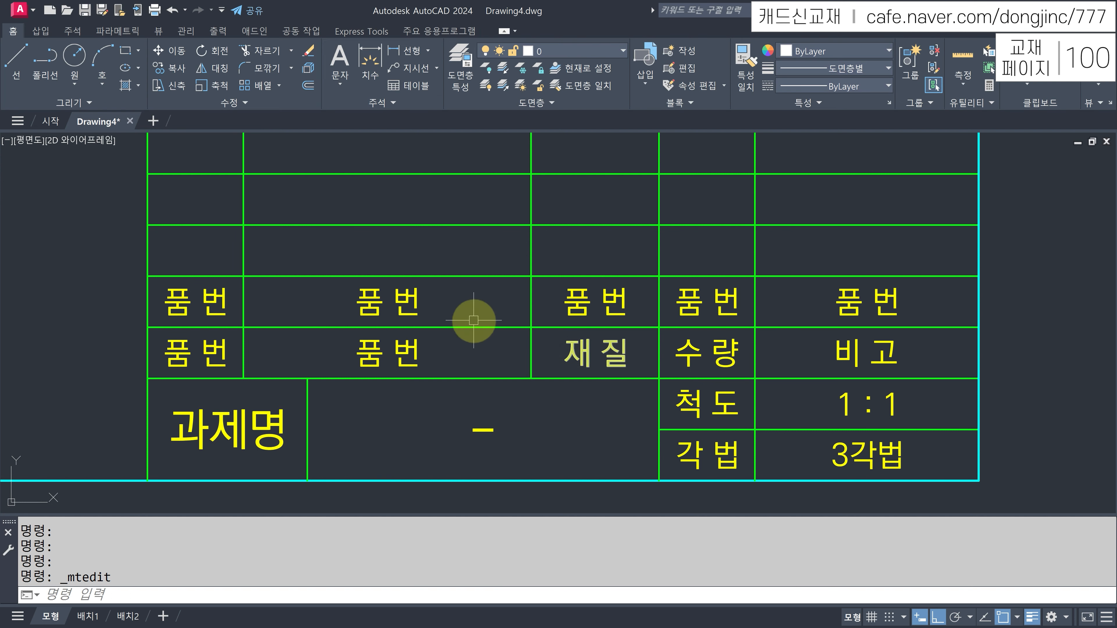
click(409, 345)
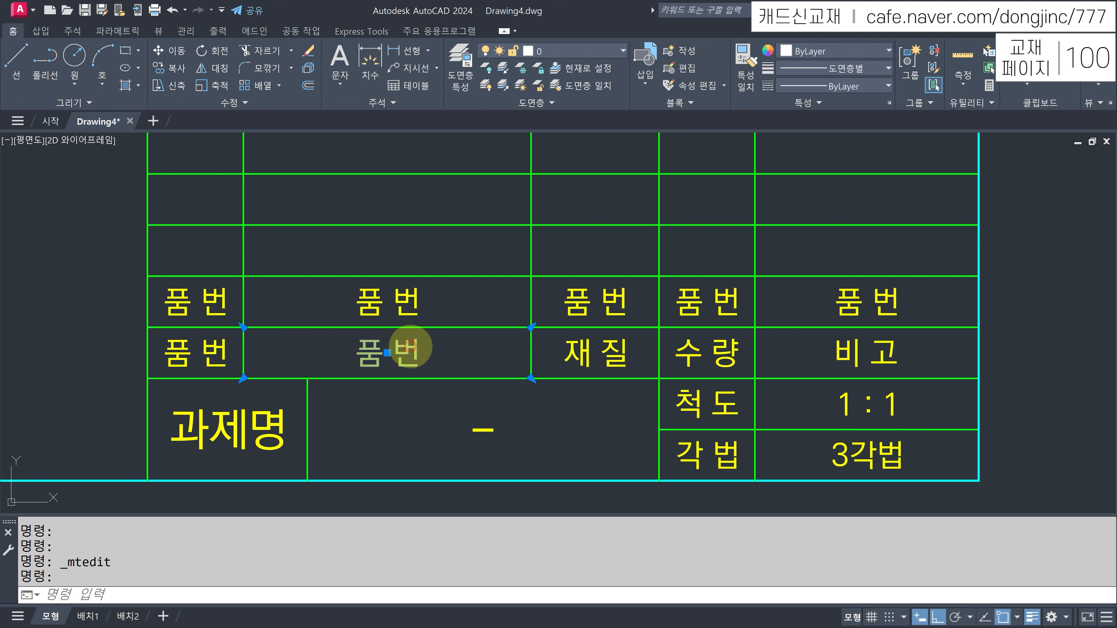
double_click(409, 346)
text(품)
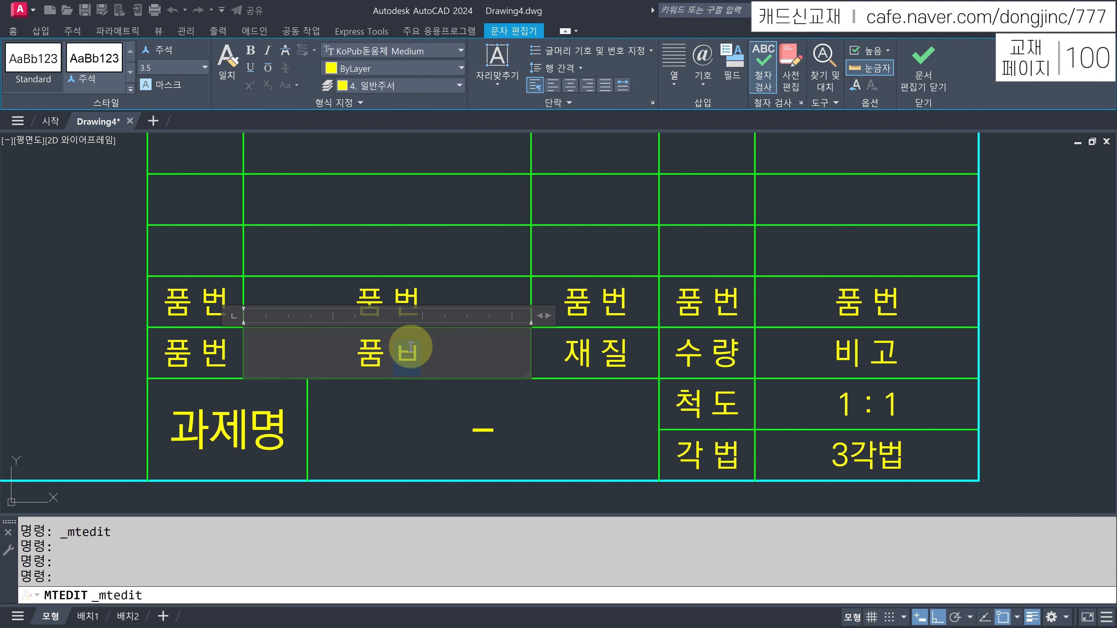
key(Escape)
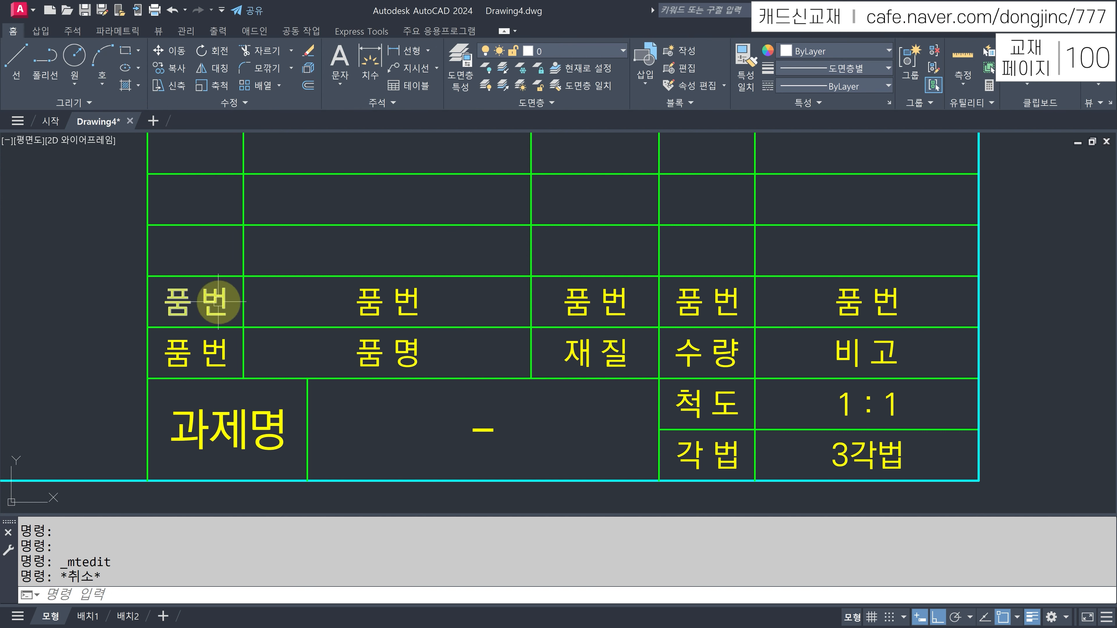
- Fill the row above with 1 in the first cell and dashes in the other four
click(217, 300)
double_click(217, 300)
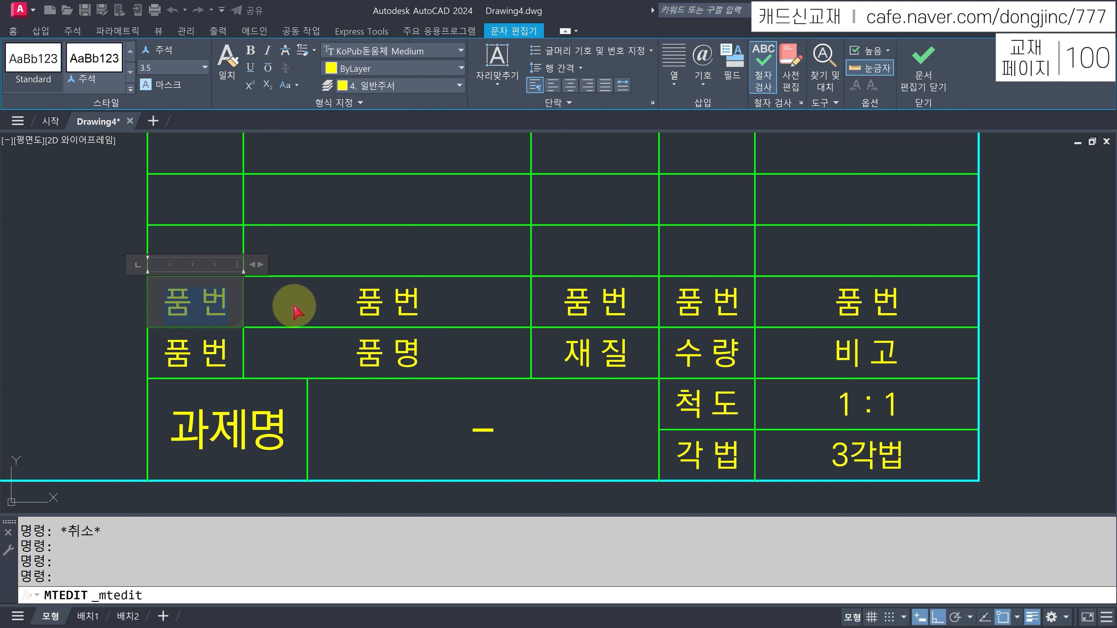
click(370, 295)
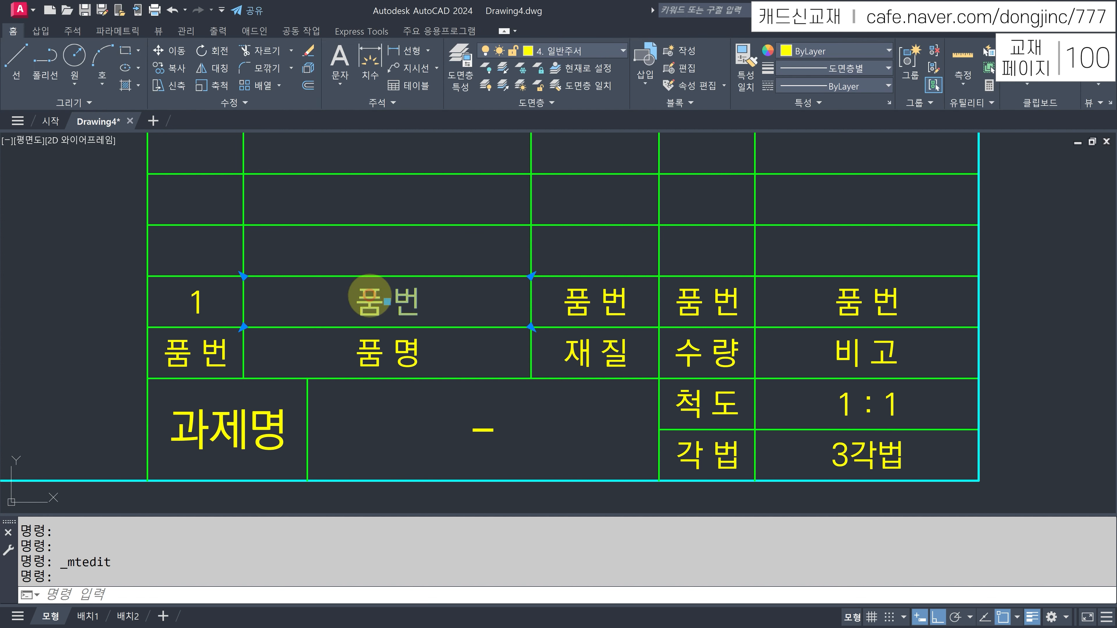
double_click(376, 299)
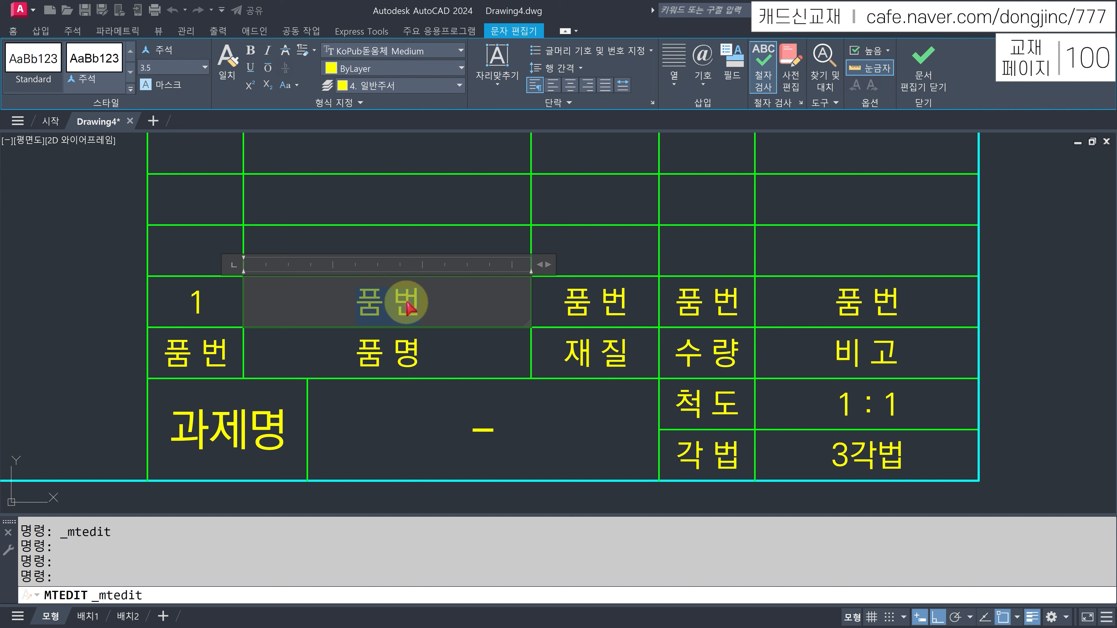
text(-)
click(609, 300)
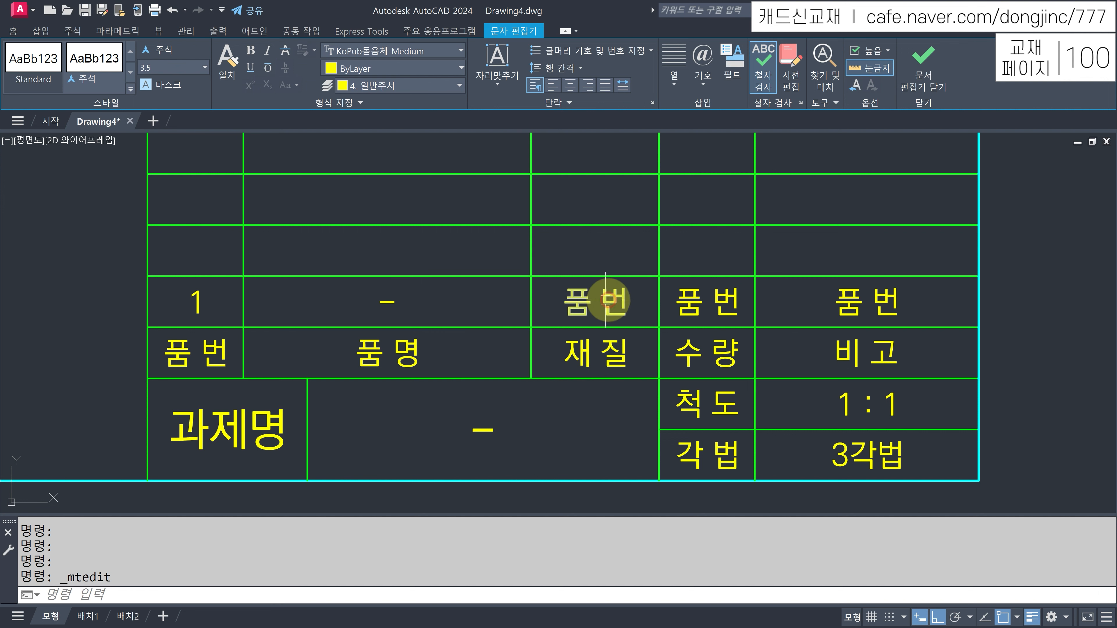
double_click(613, 300)
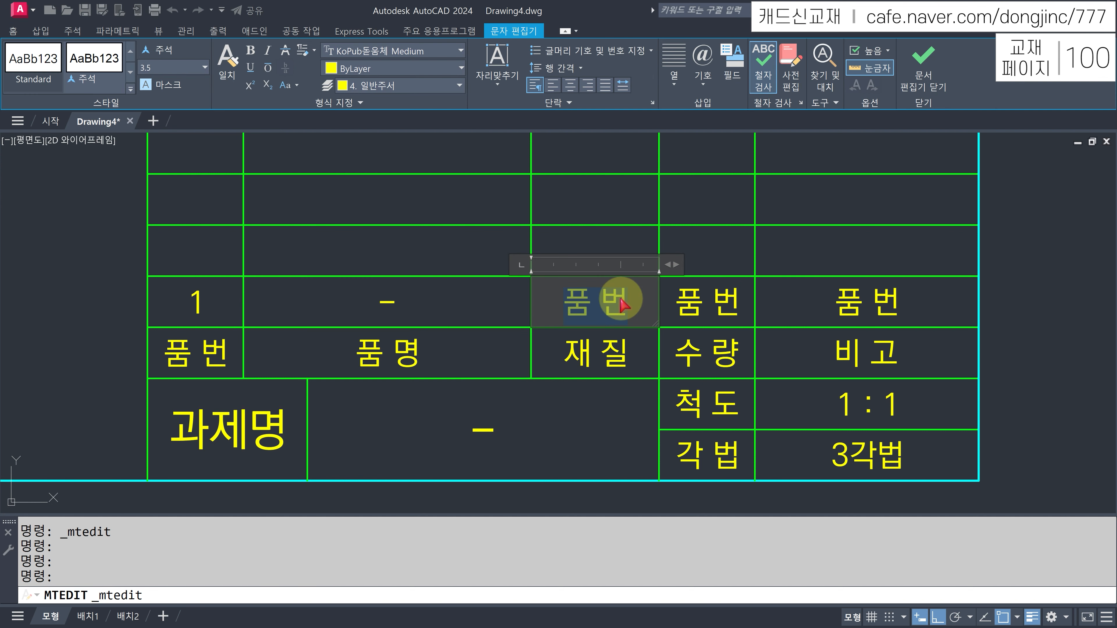
text(-)
click(708, 307)
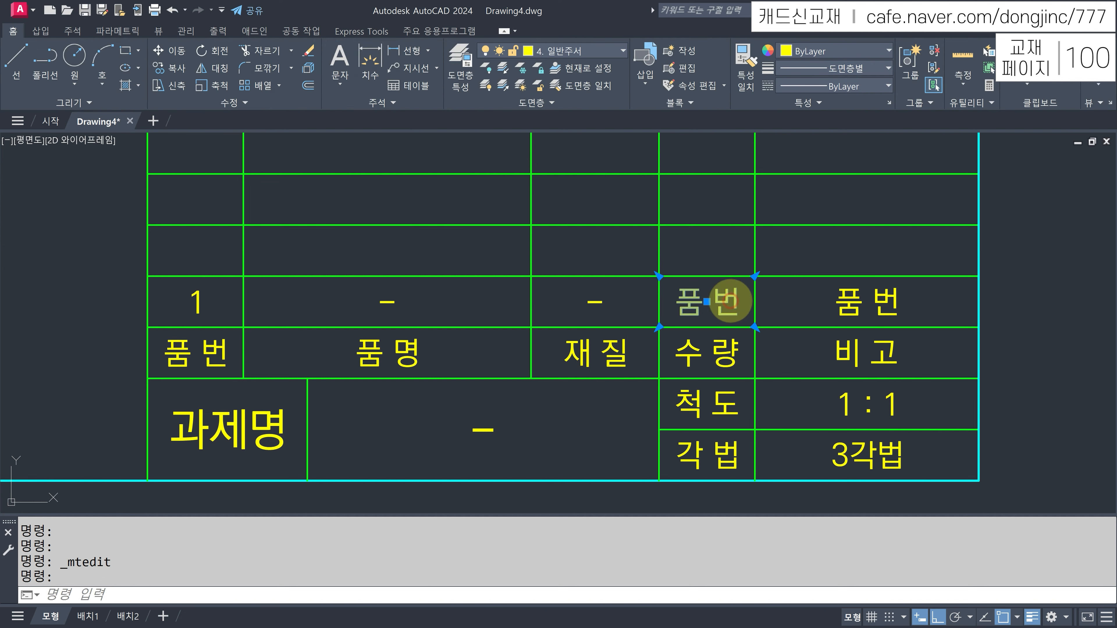
double_click(733, 304)
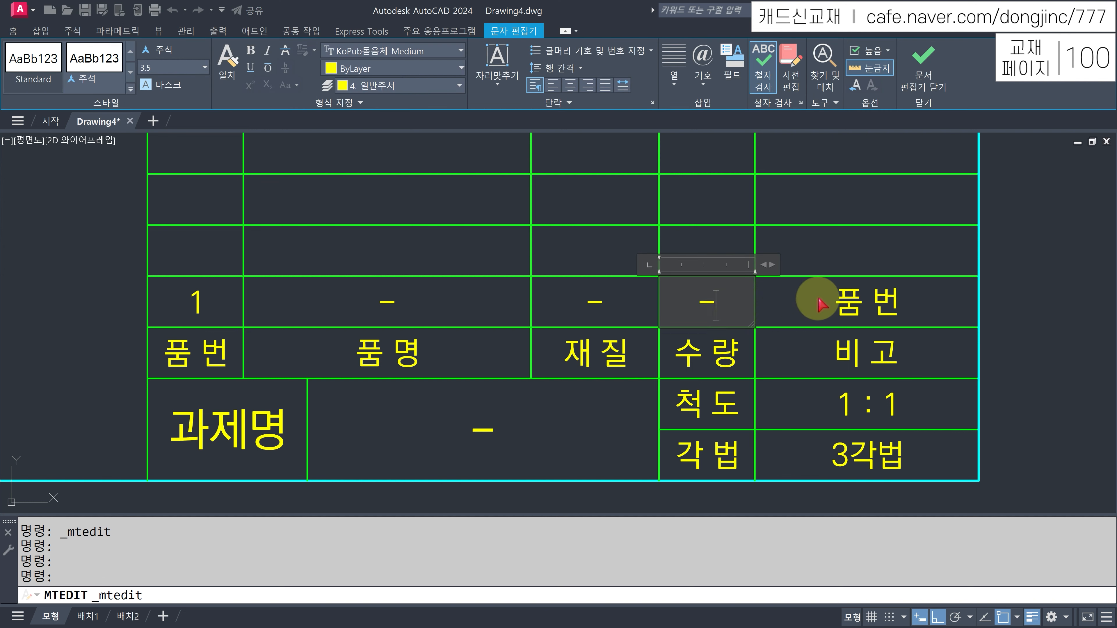
text(-)
click(867, 302)
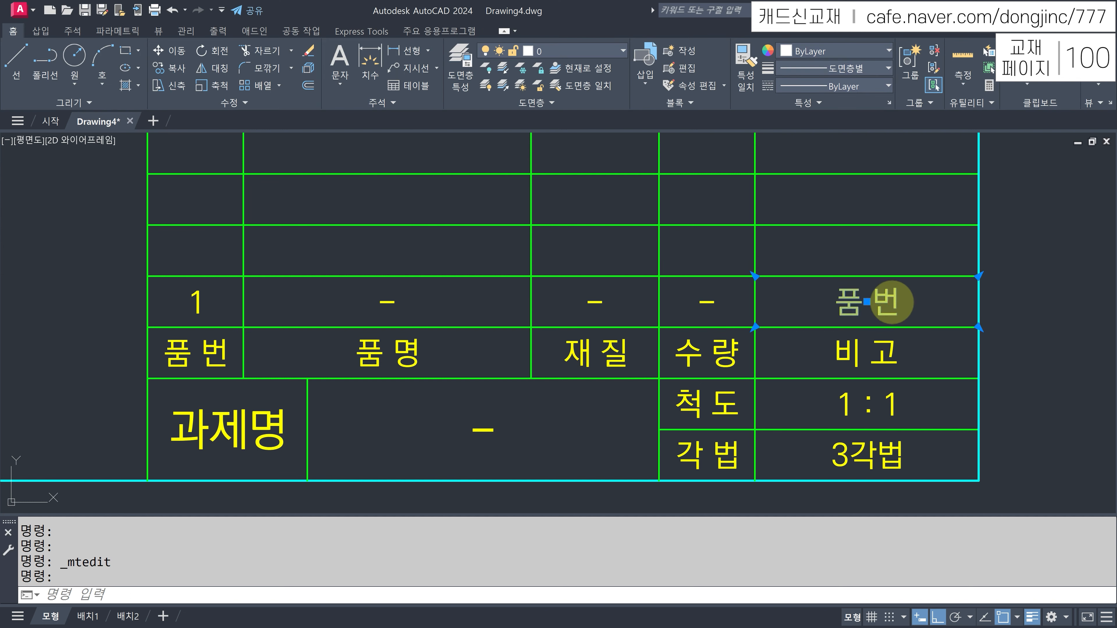
double_click(891, 303)
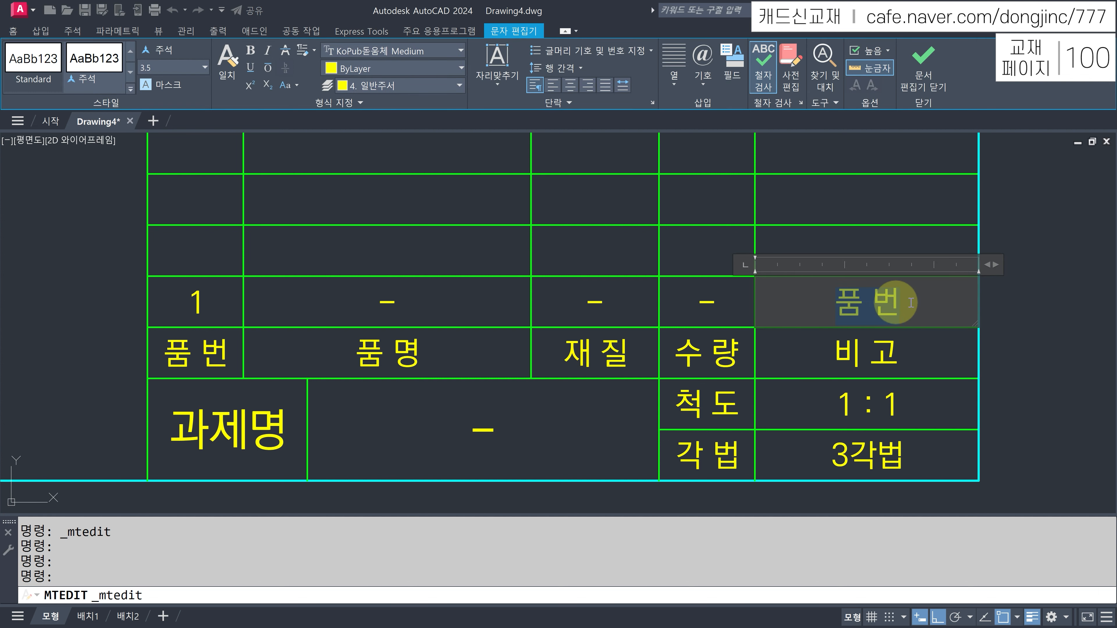
text(-)
click(1072, 294)
key(Escape)
scroll(723, 281, down, 2)
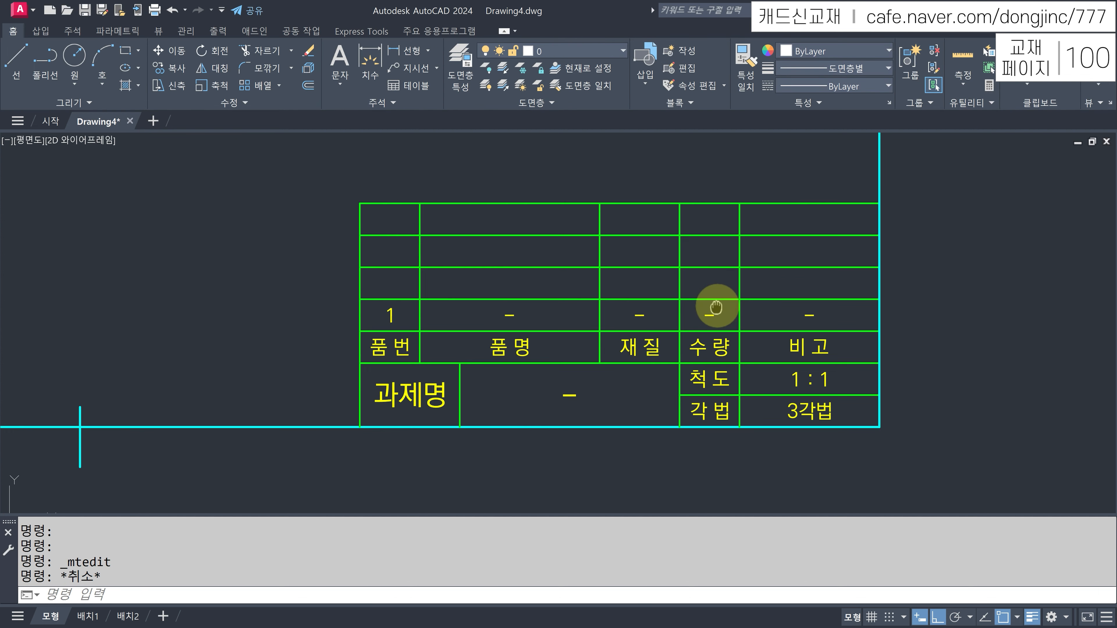
- Copy the '1' row of the parts list up three times with CP to fill the rows above
middle_drag(716, 307, 712, 333)
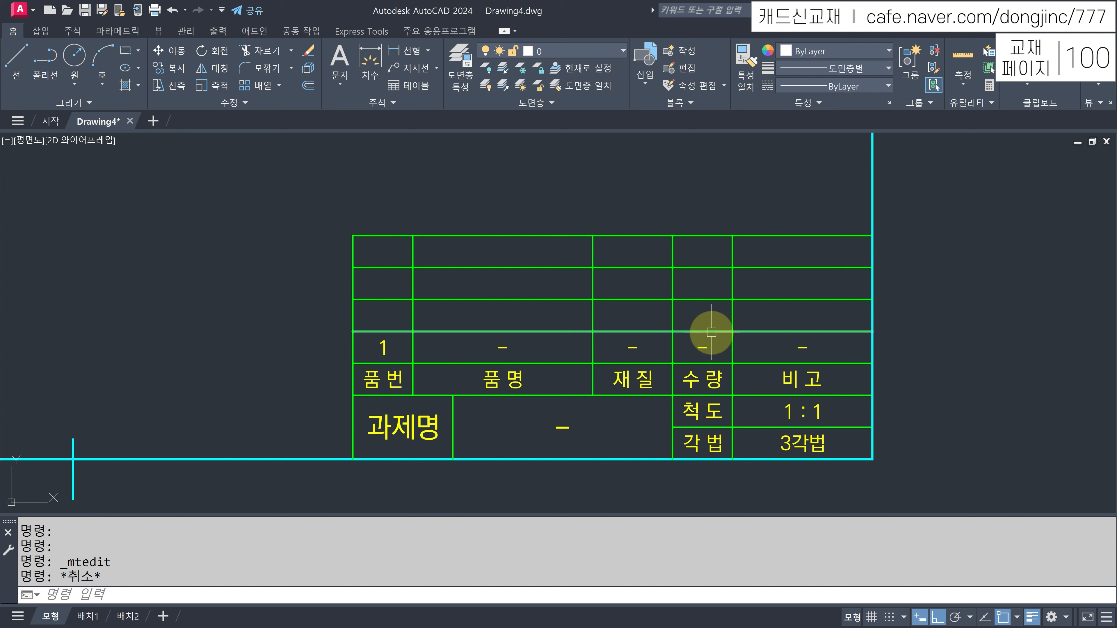
text(CP)
key(Return)
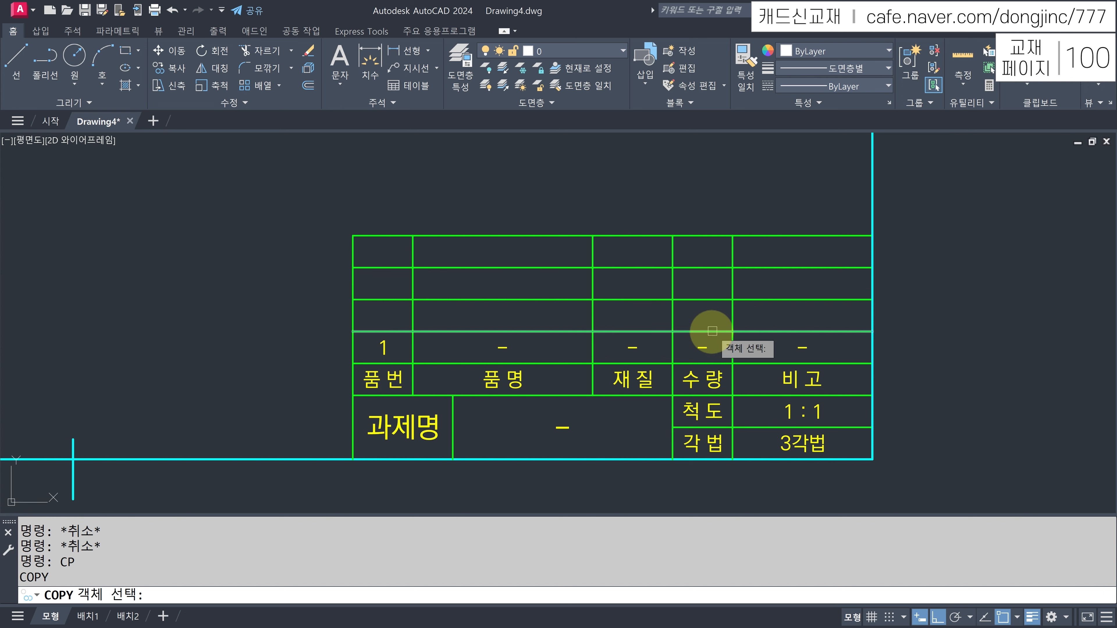
click(321, 332)
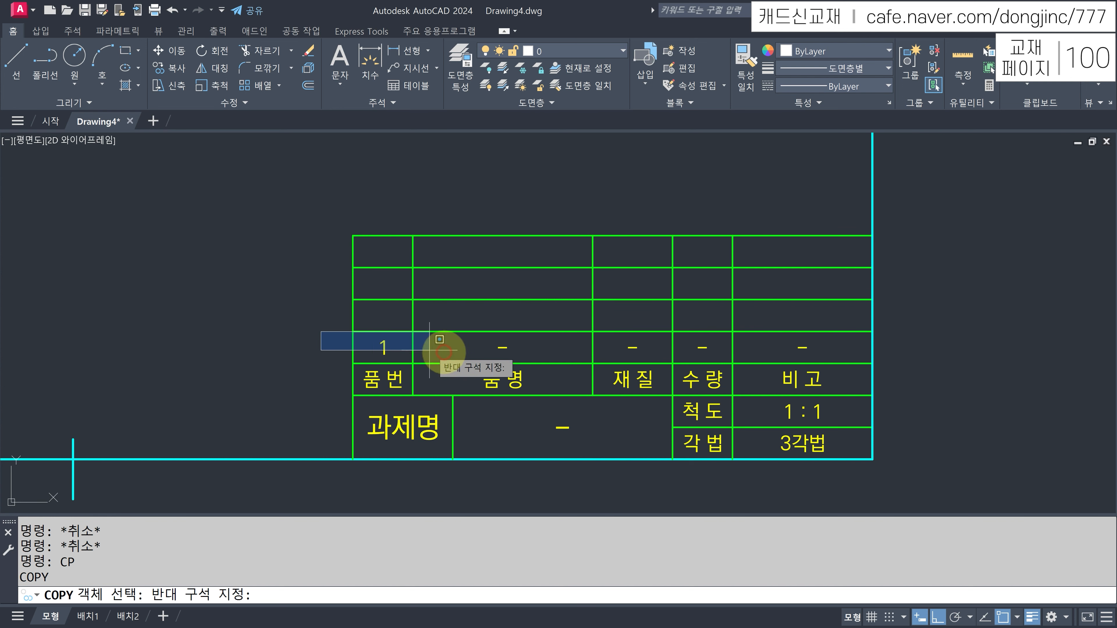
click(910, 360)
key(Return)
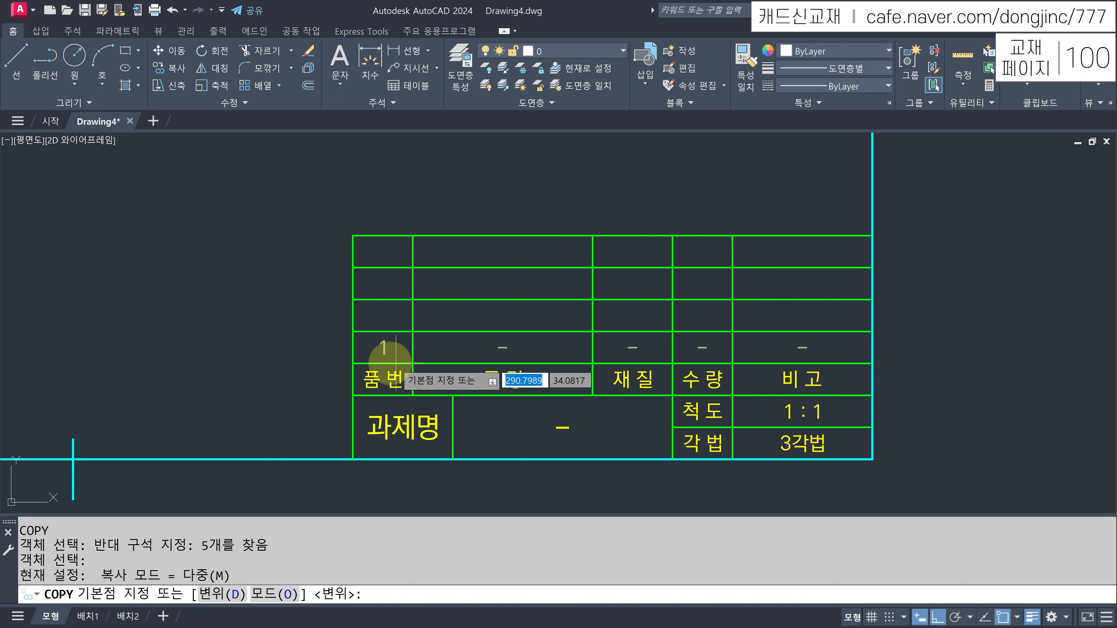
click(353, 363)
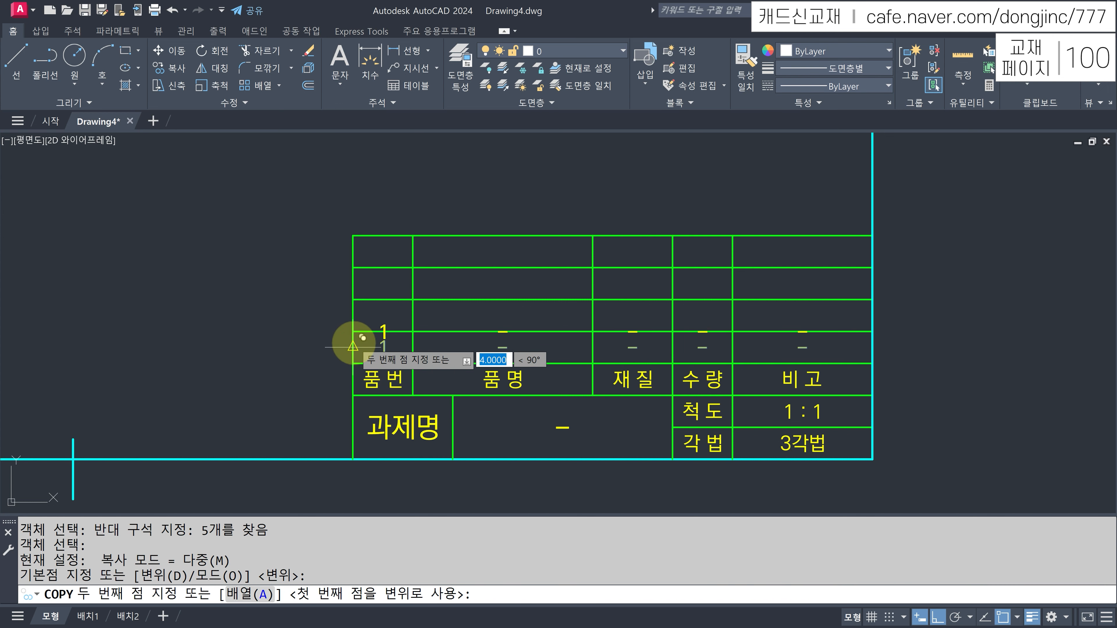
click(354, 332)
click(353, 299)
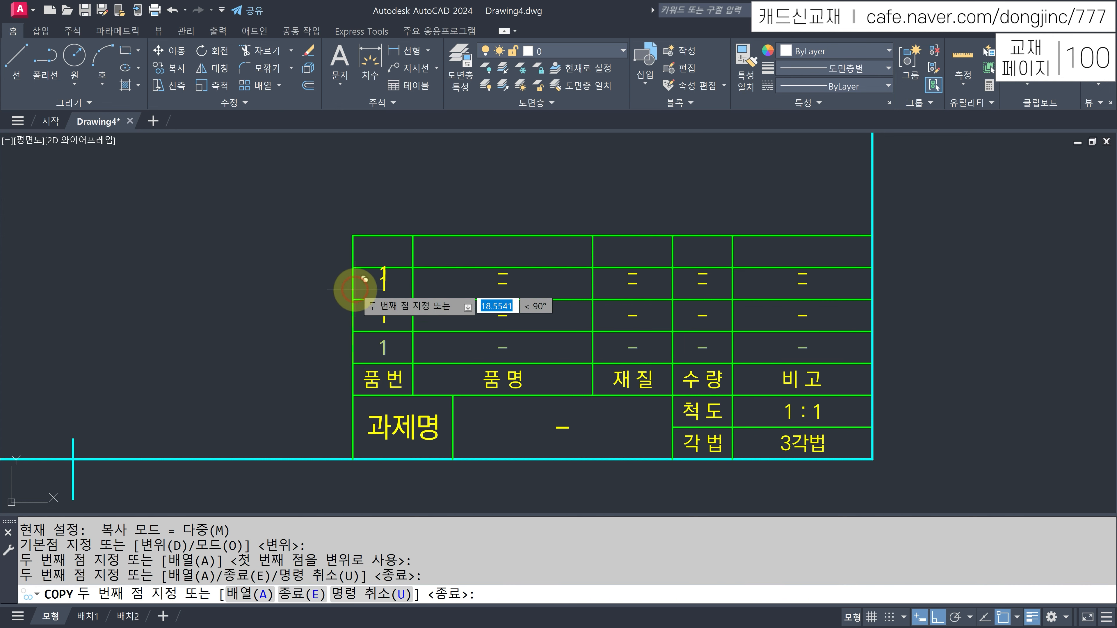
click(353, 267)
key(Escape)
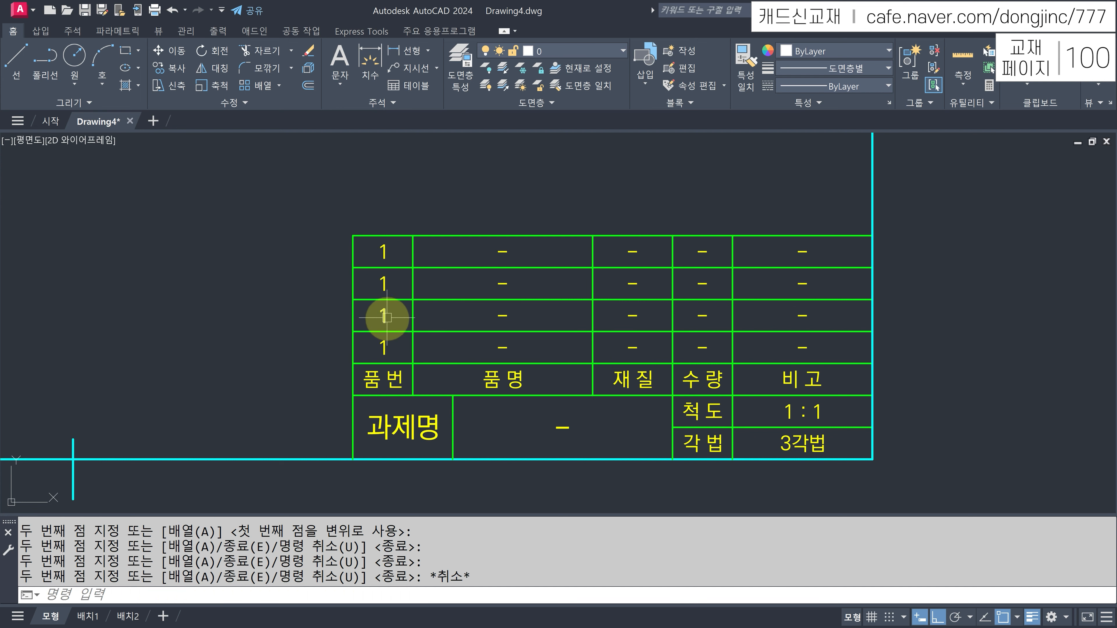
- Renumber the copied rows 2, 3 and 4 from bottom to top
click(383, 316)
double_click(392, 315)
text(2)
click(312, 325)
click(382, 284)
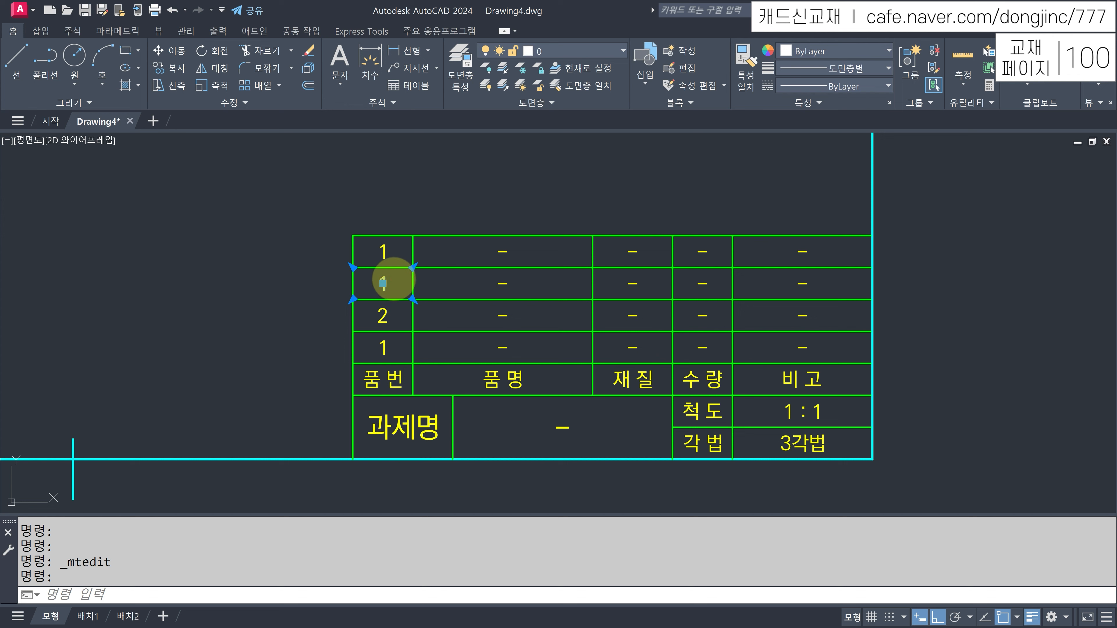
double_click(395, 282)
text(3)
click(312, 282)
click(382, 249)
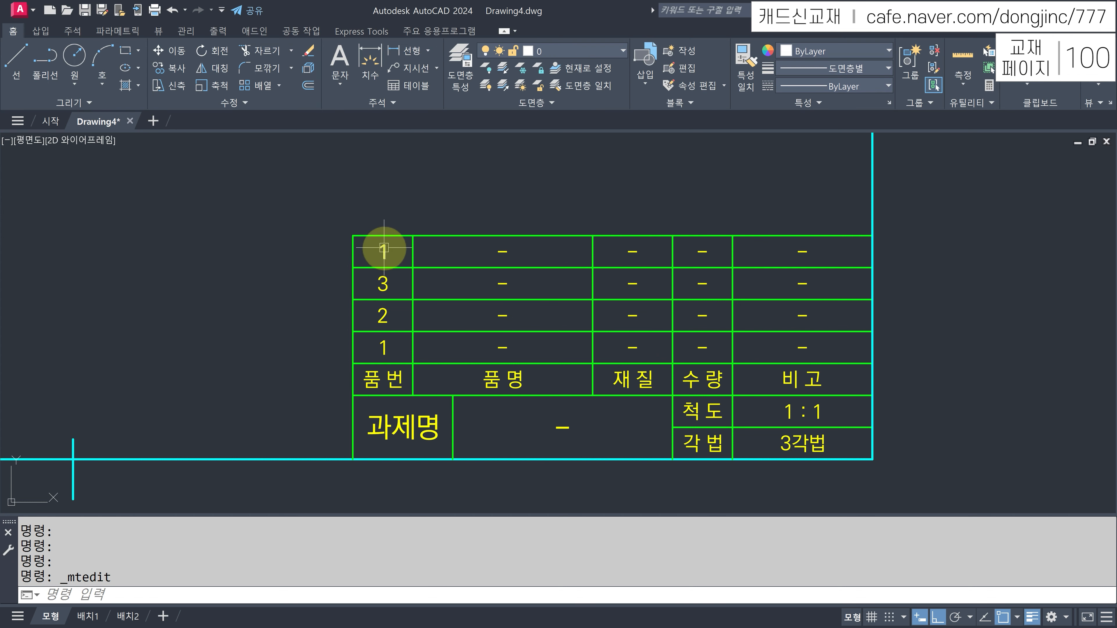
double_click(400, 251)
text(4)
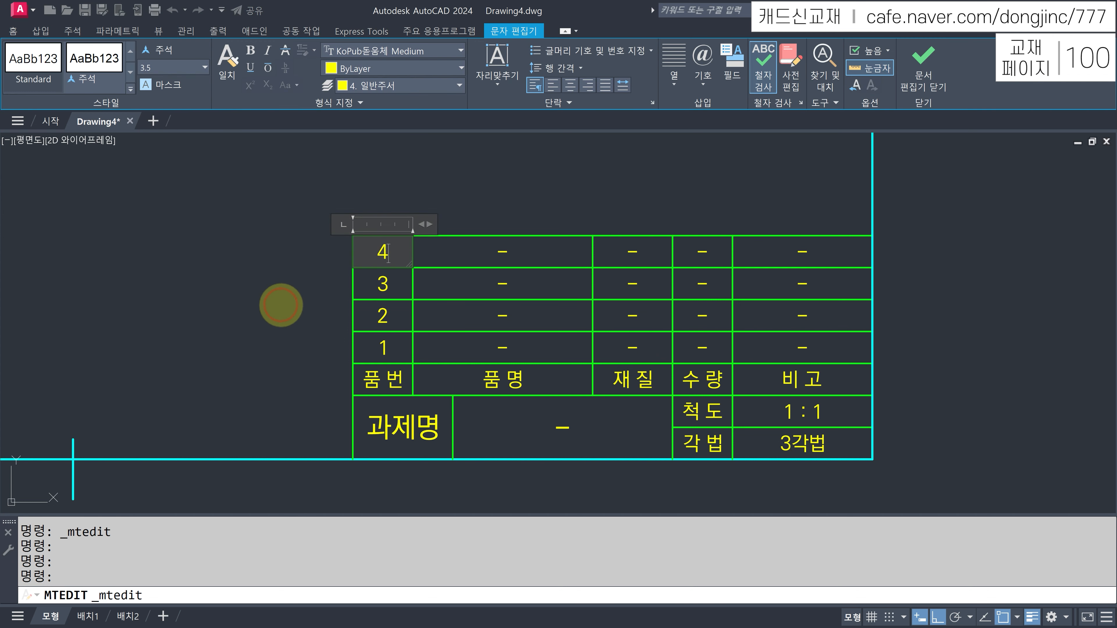
click(280, 304)
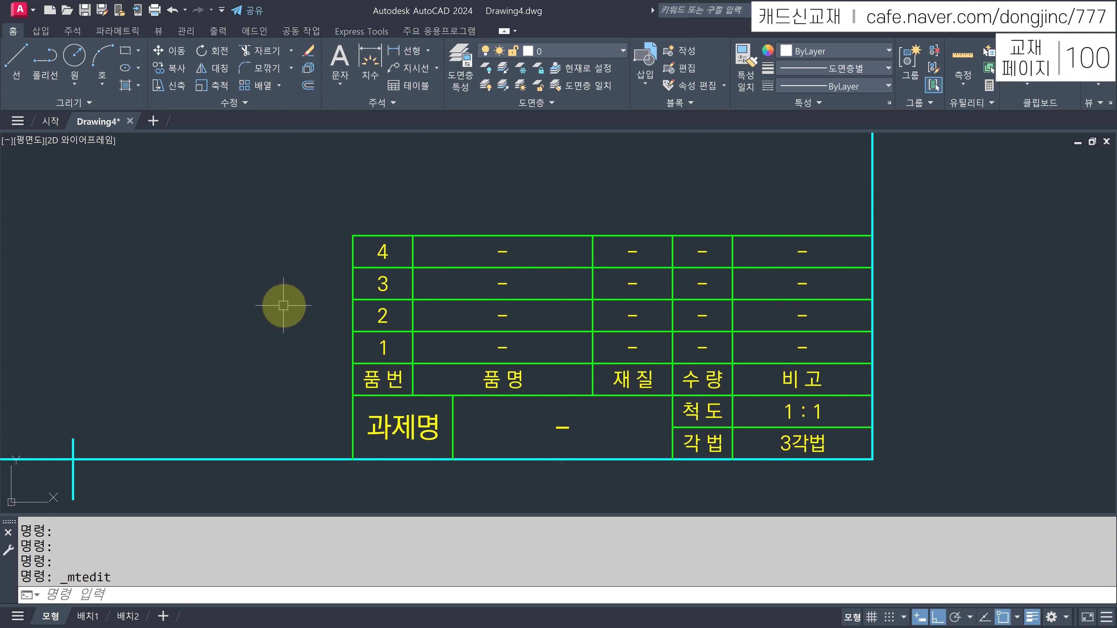
- Zoom to the whole A3 border and bring up the Layer Properties manager
middle_click(283, 306)
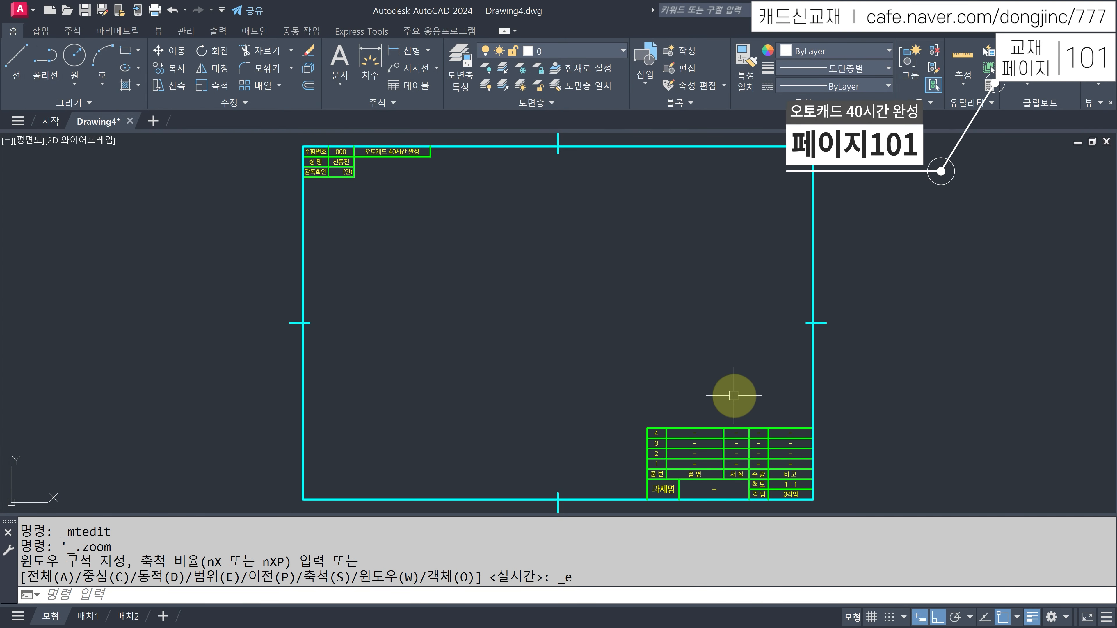
click(461, 75)
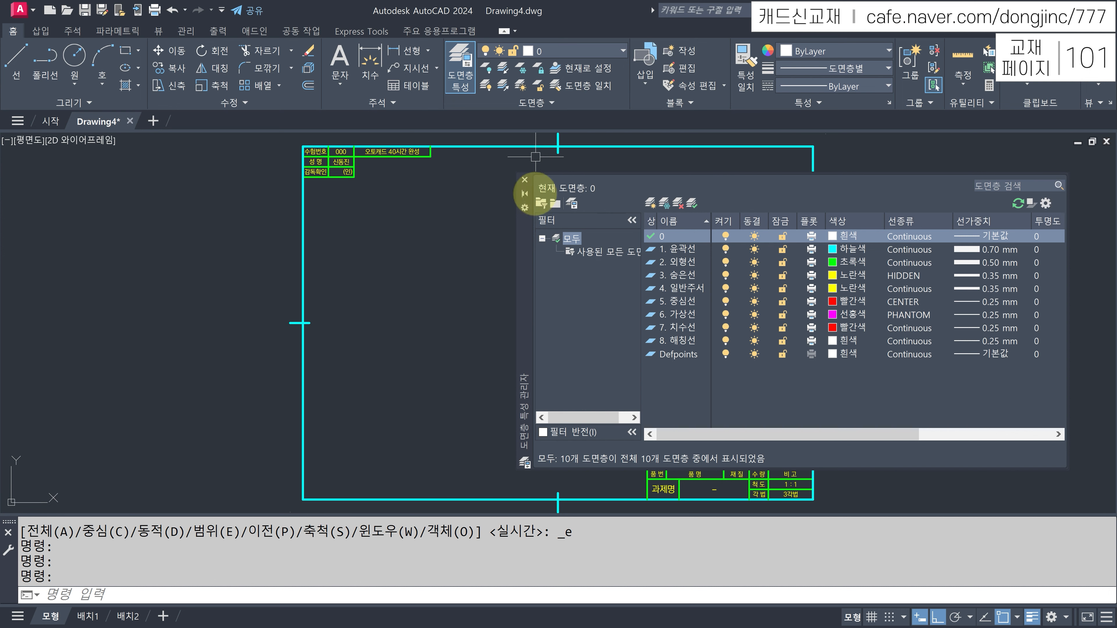
- Close the Layer Properties palette, then open the Dimension Style Manager with D and close it
click(525, 180)
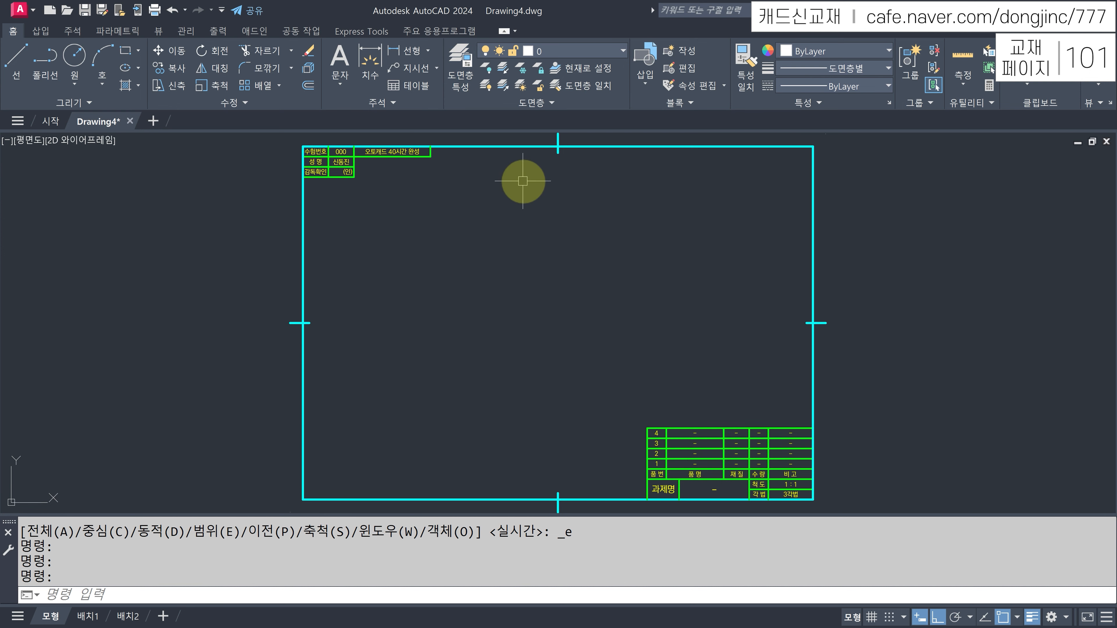
text(D)
key(Return)
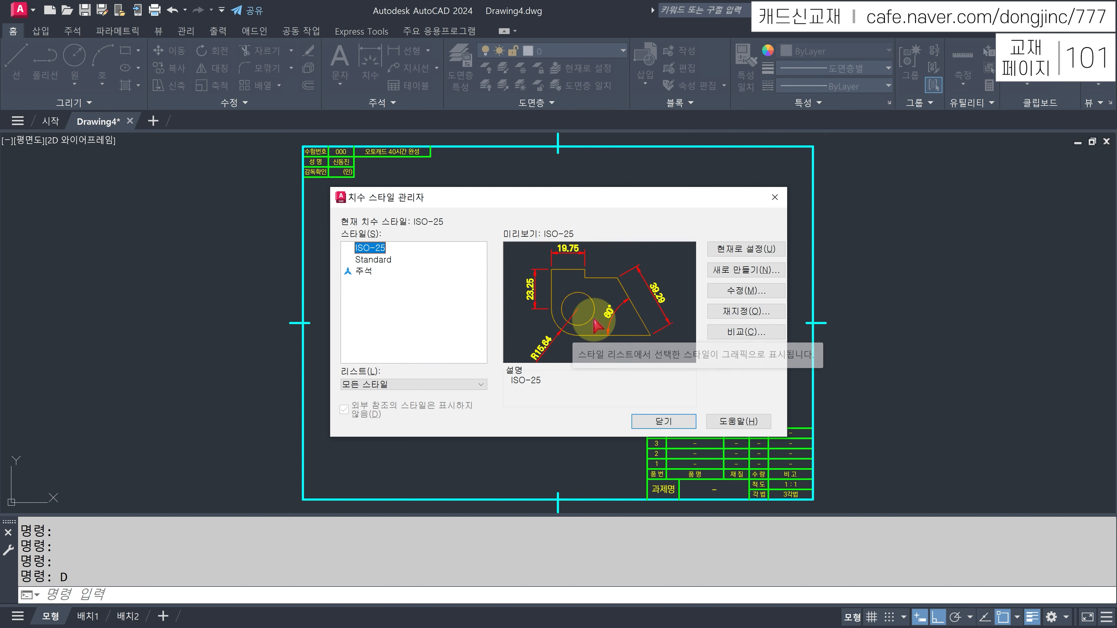
click(664, 422)
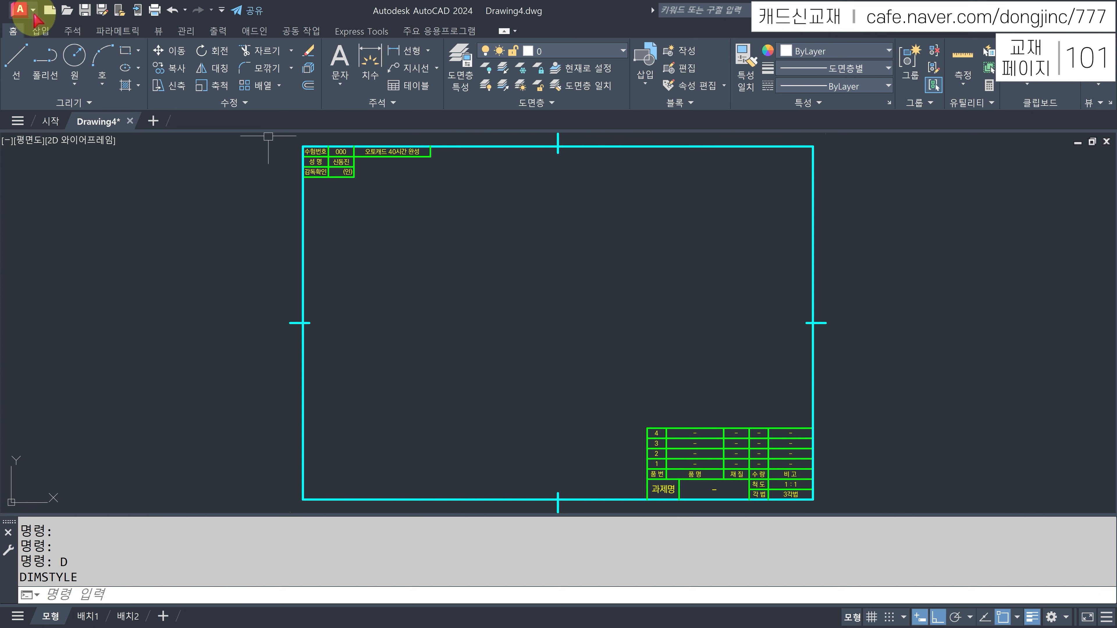
- Save the drawing as the A3도면양식.dwt template, replacing the existing file and accepting template options
click(23, 10)
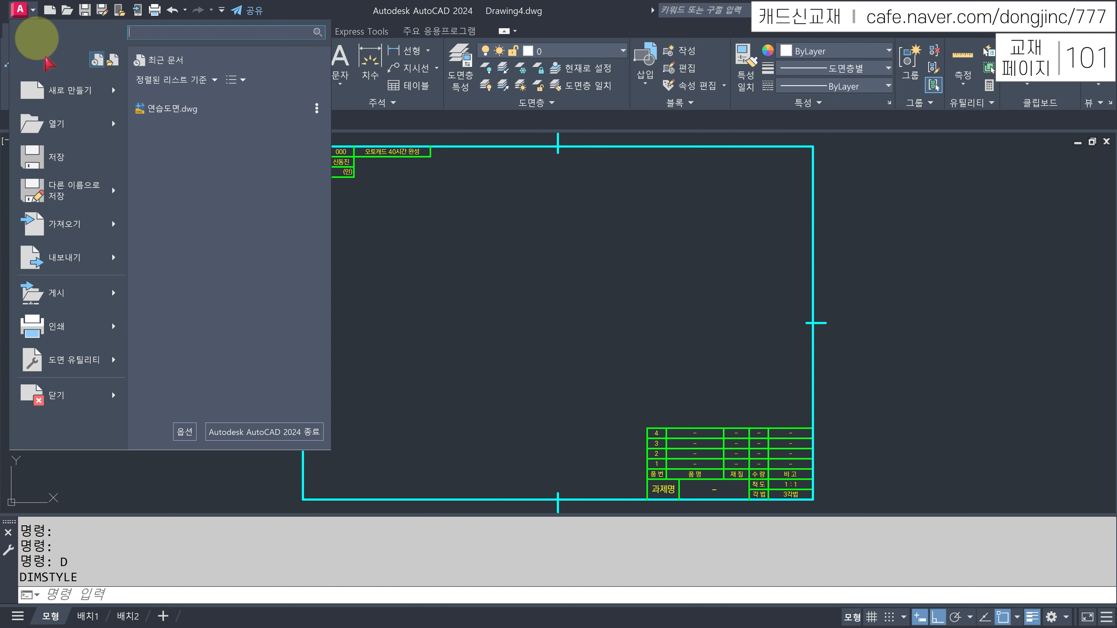
mouse_move(121, 200)
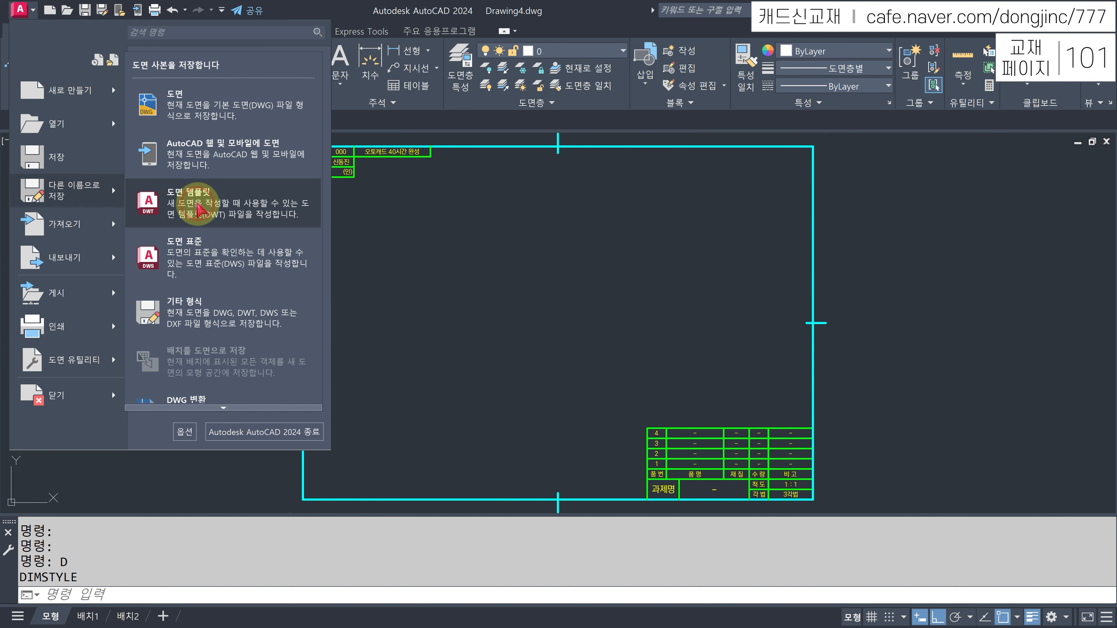
click(199, 210)
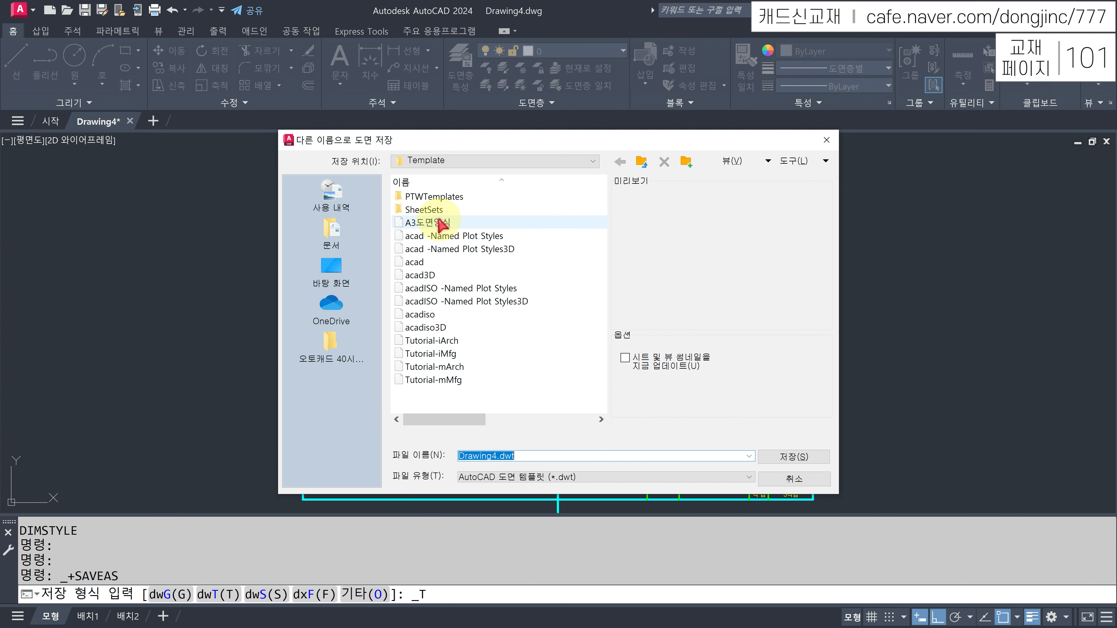
double_click(450, 223)
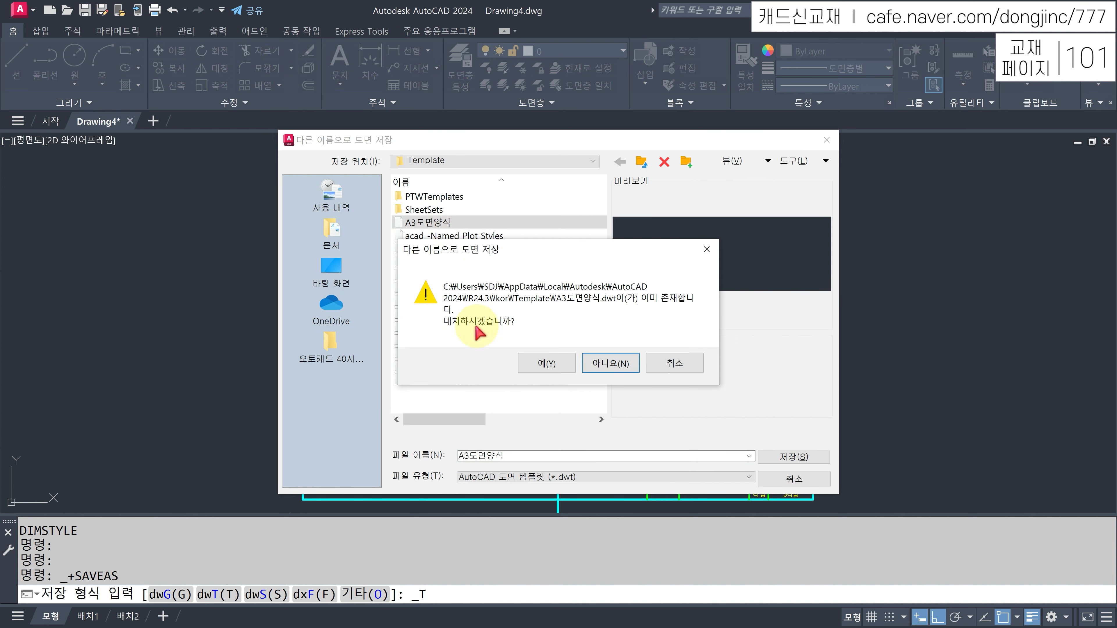
click(546, 363)
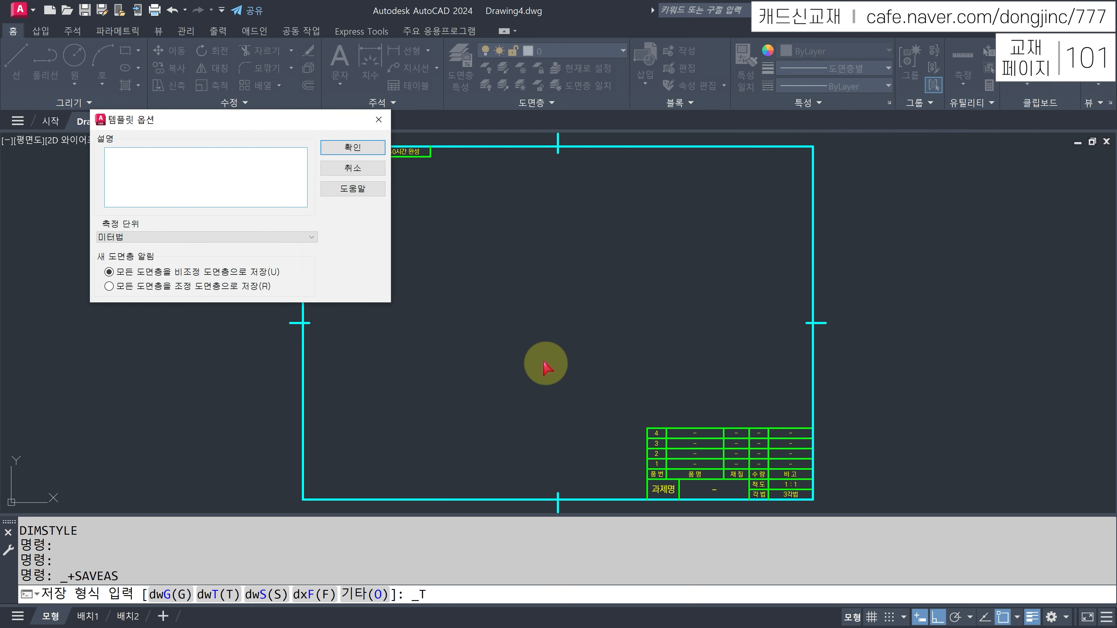
click(350, 148)
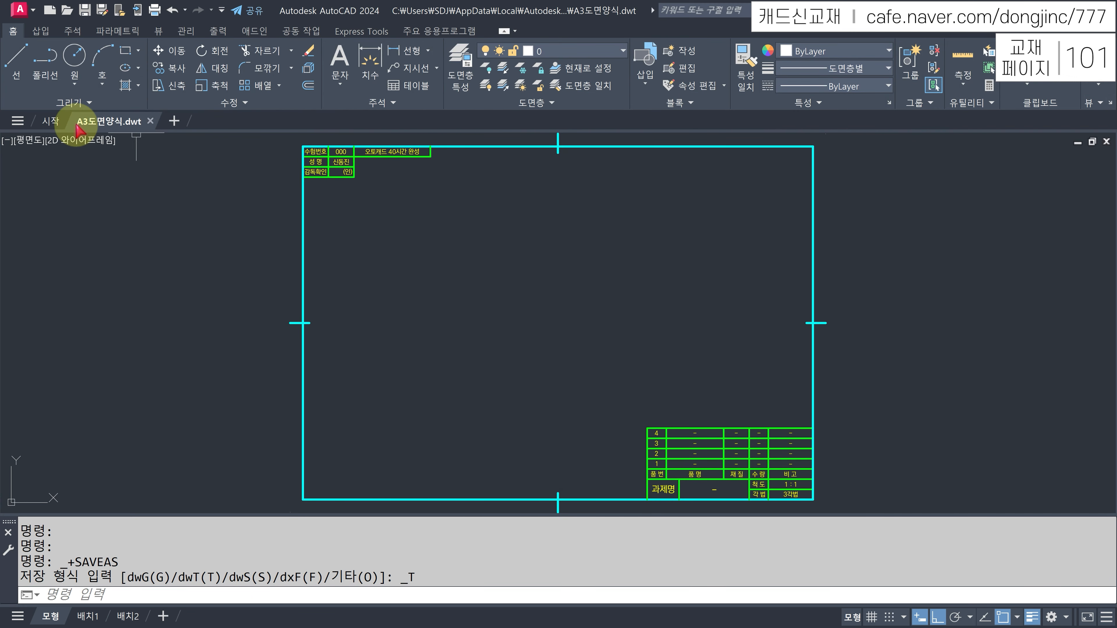
- Close the A3도면양식.dwt tab and create a new drawing from the A3도면양식 template
mouse_move(134, 125)
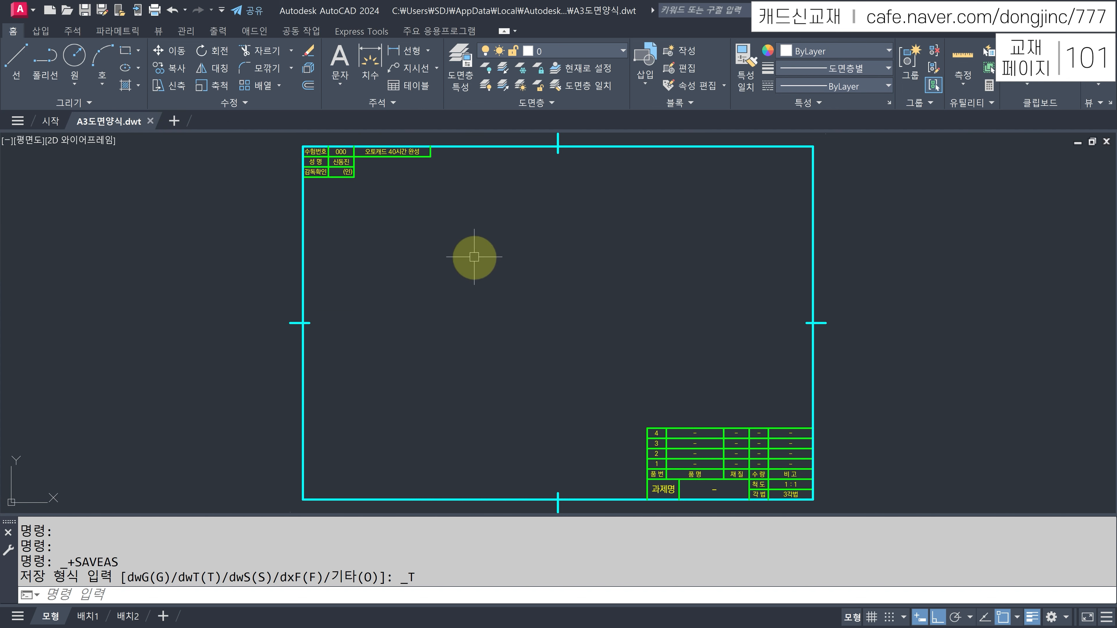
click(150, 121)
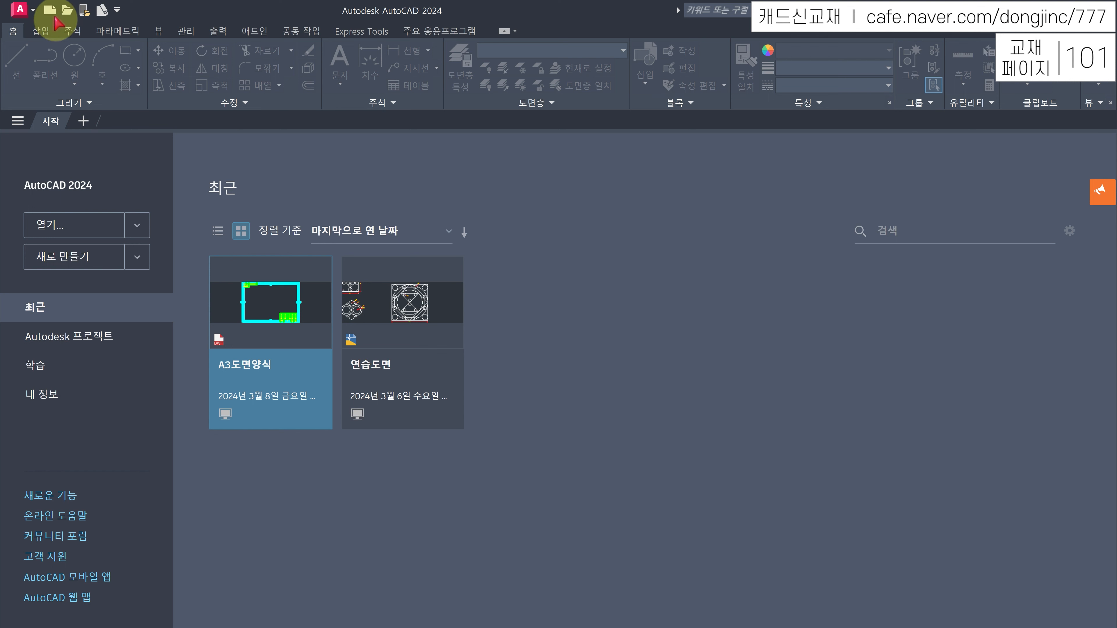
click(50, 10)
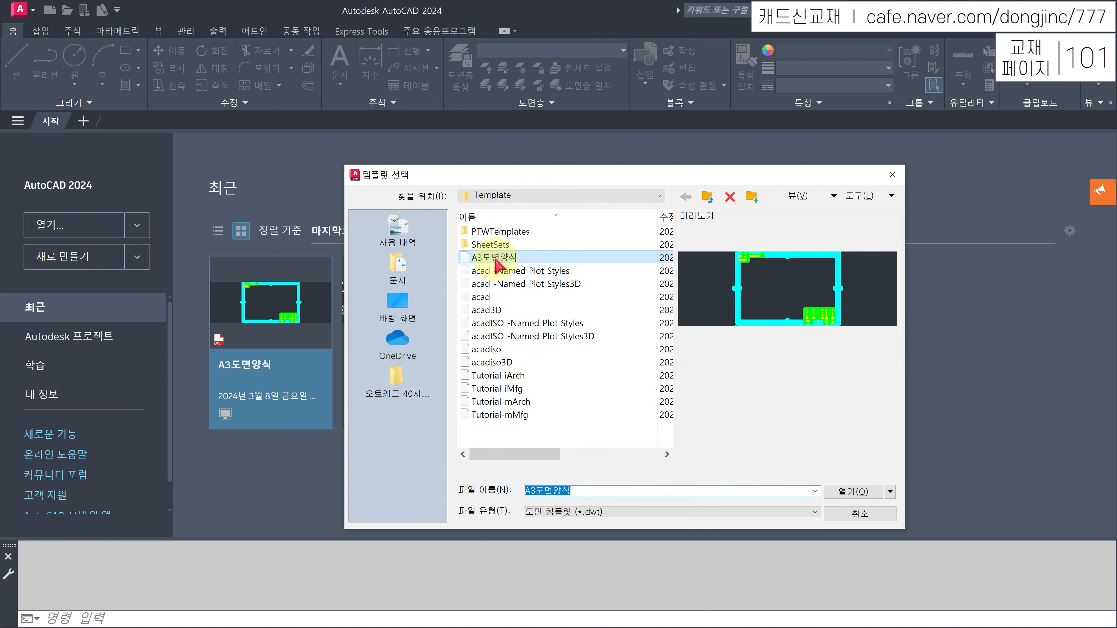
double_click(495, 259)
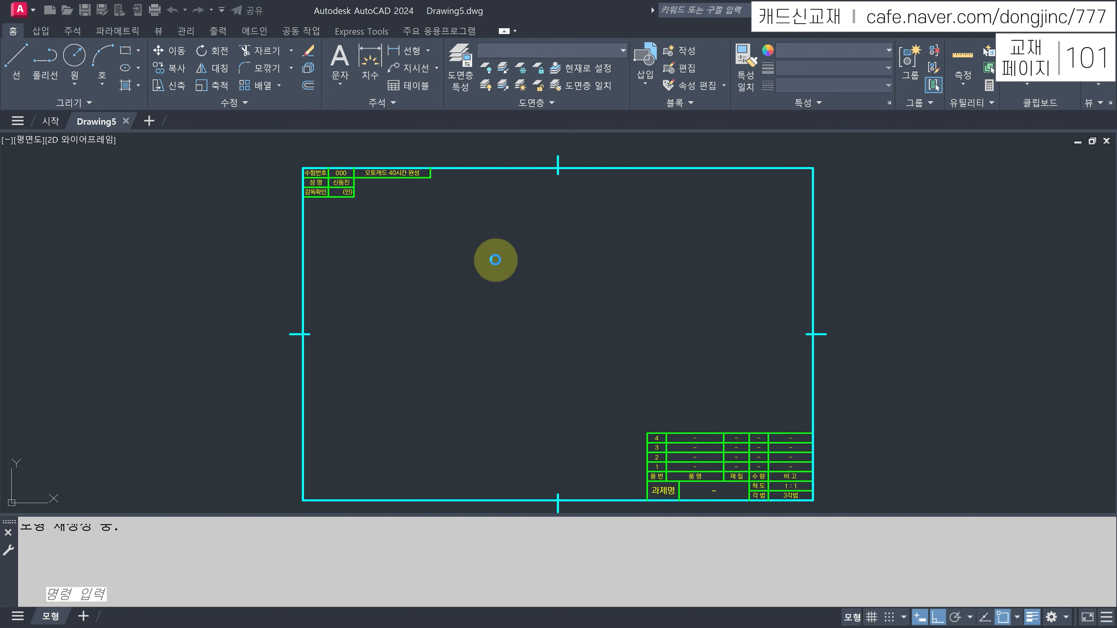